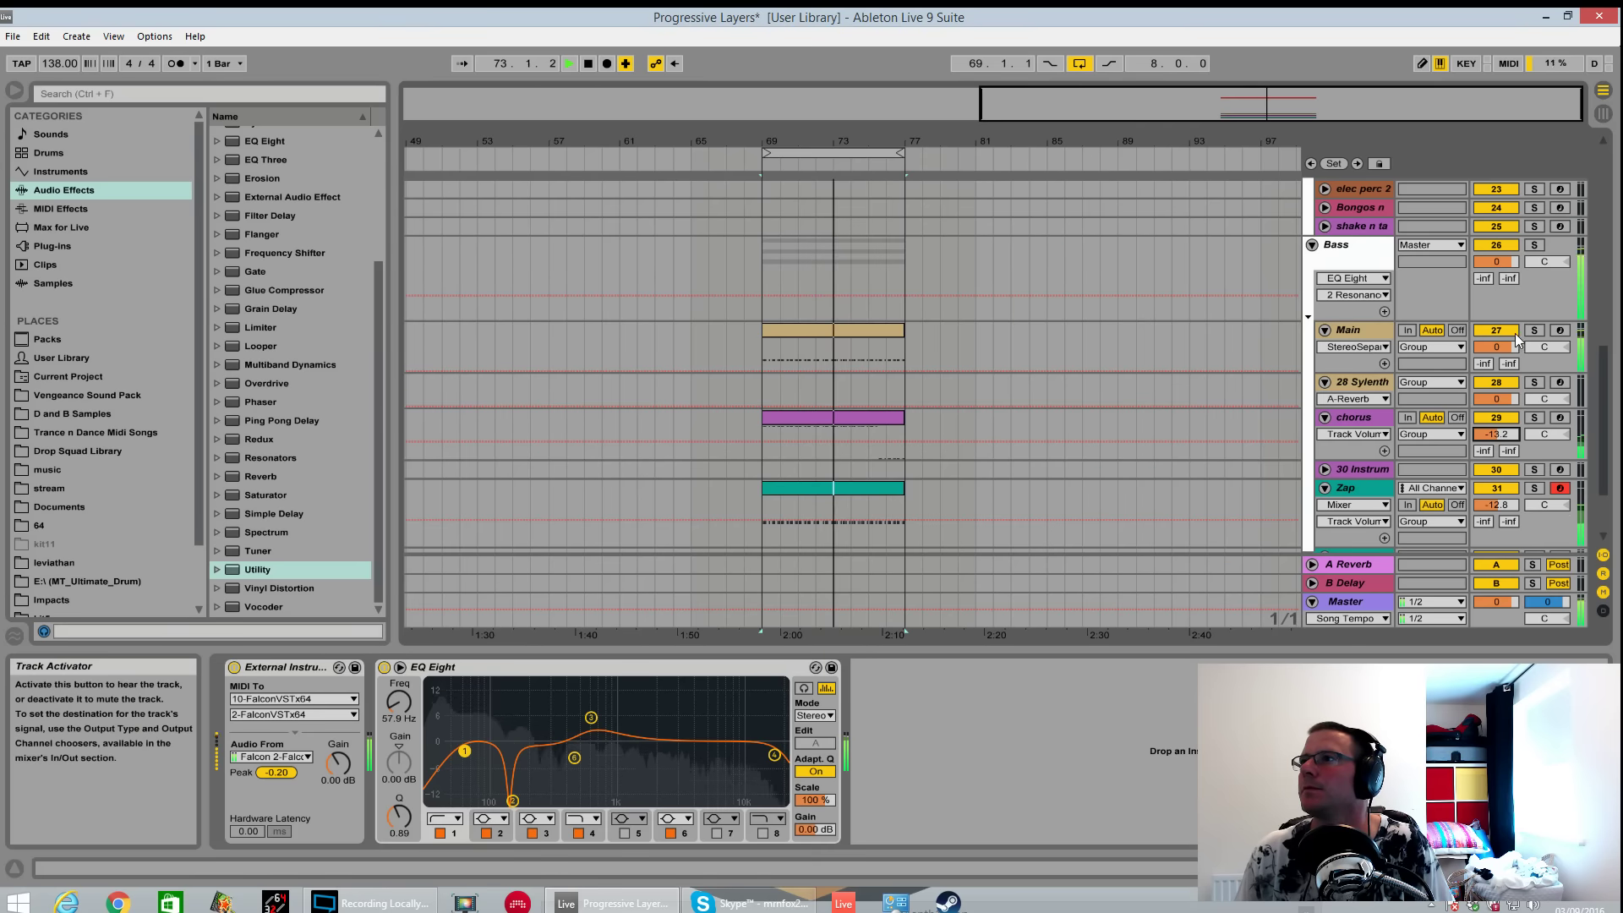
Solo the Main, chorus and Zap layers in turn, then the whole Bass group, to compare their sound during playback.
click(1534, 330)
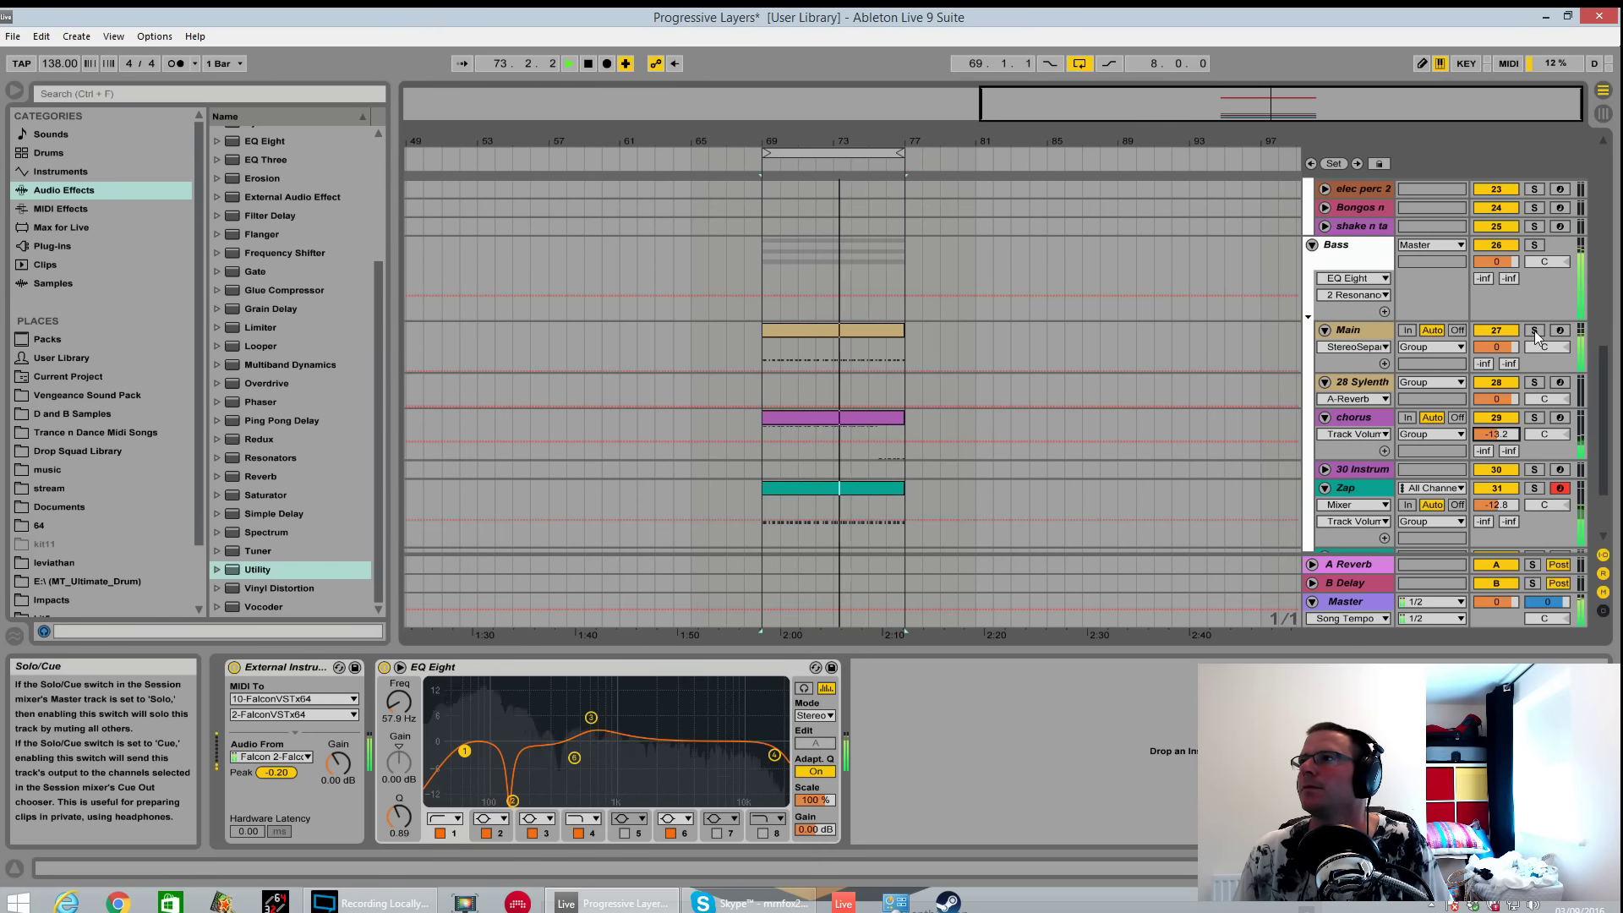
click(1534, 417)
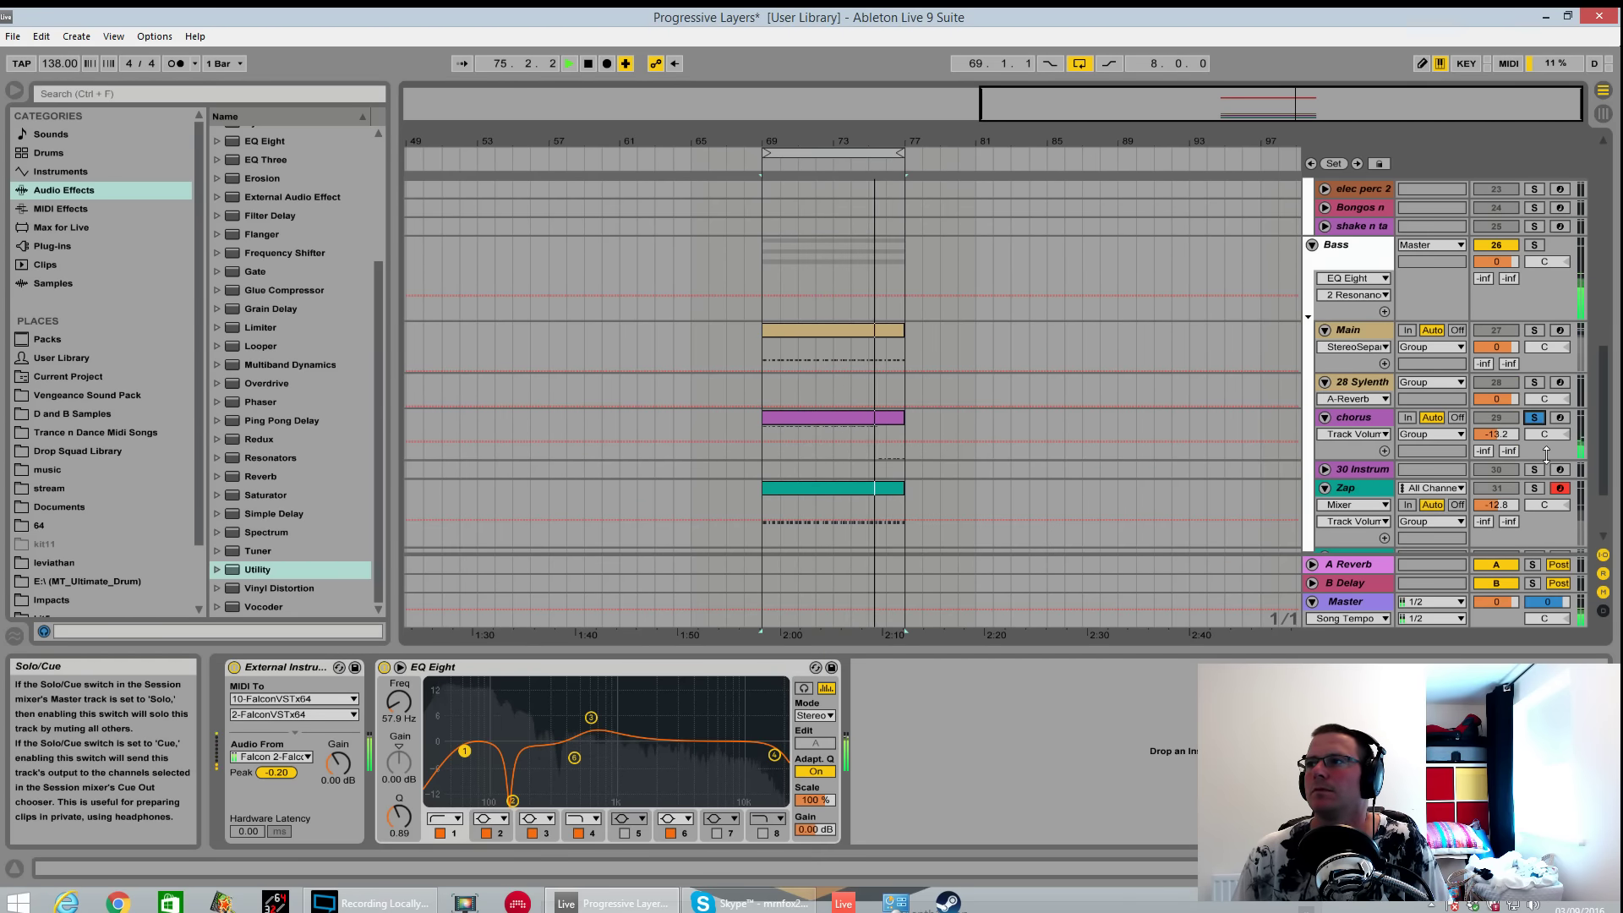
click(1534, 488)
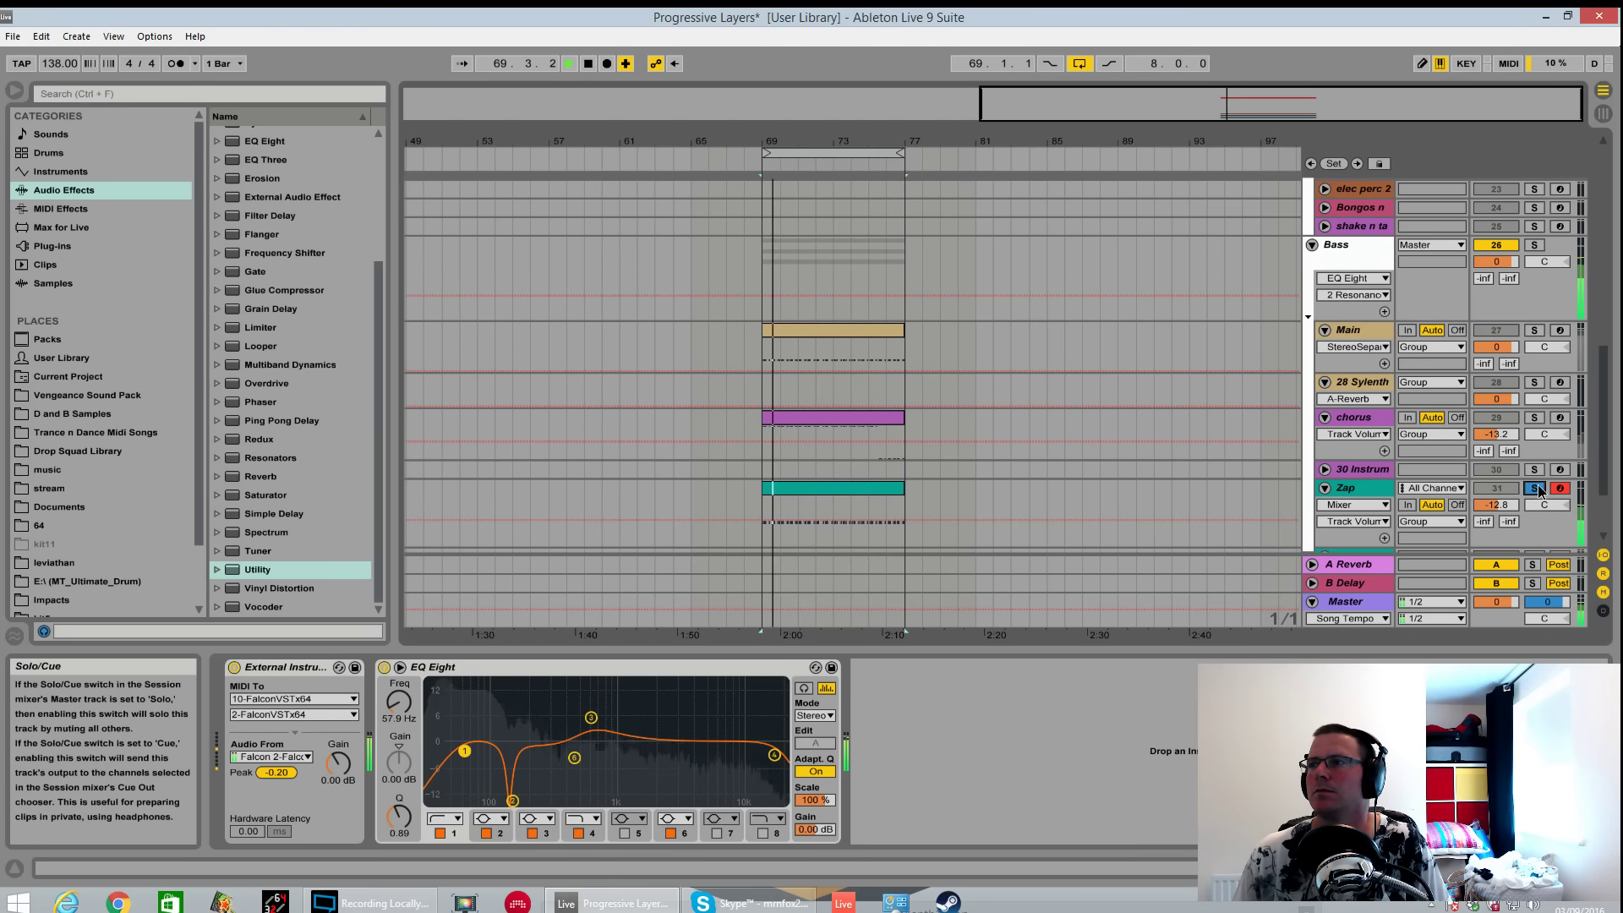
click(1534, 245)
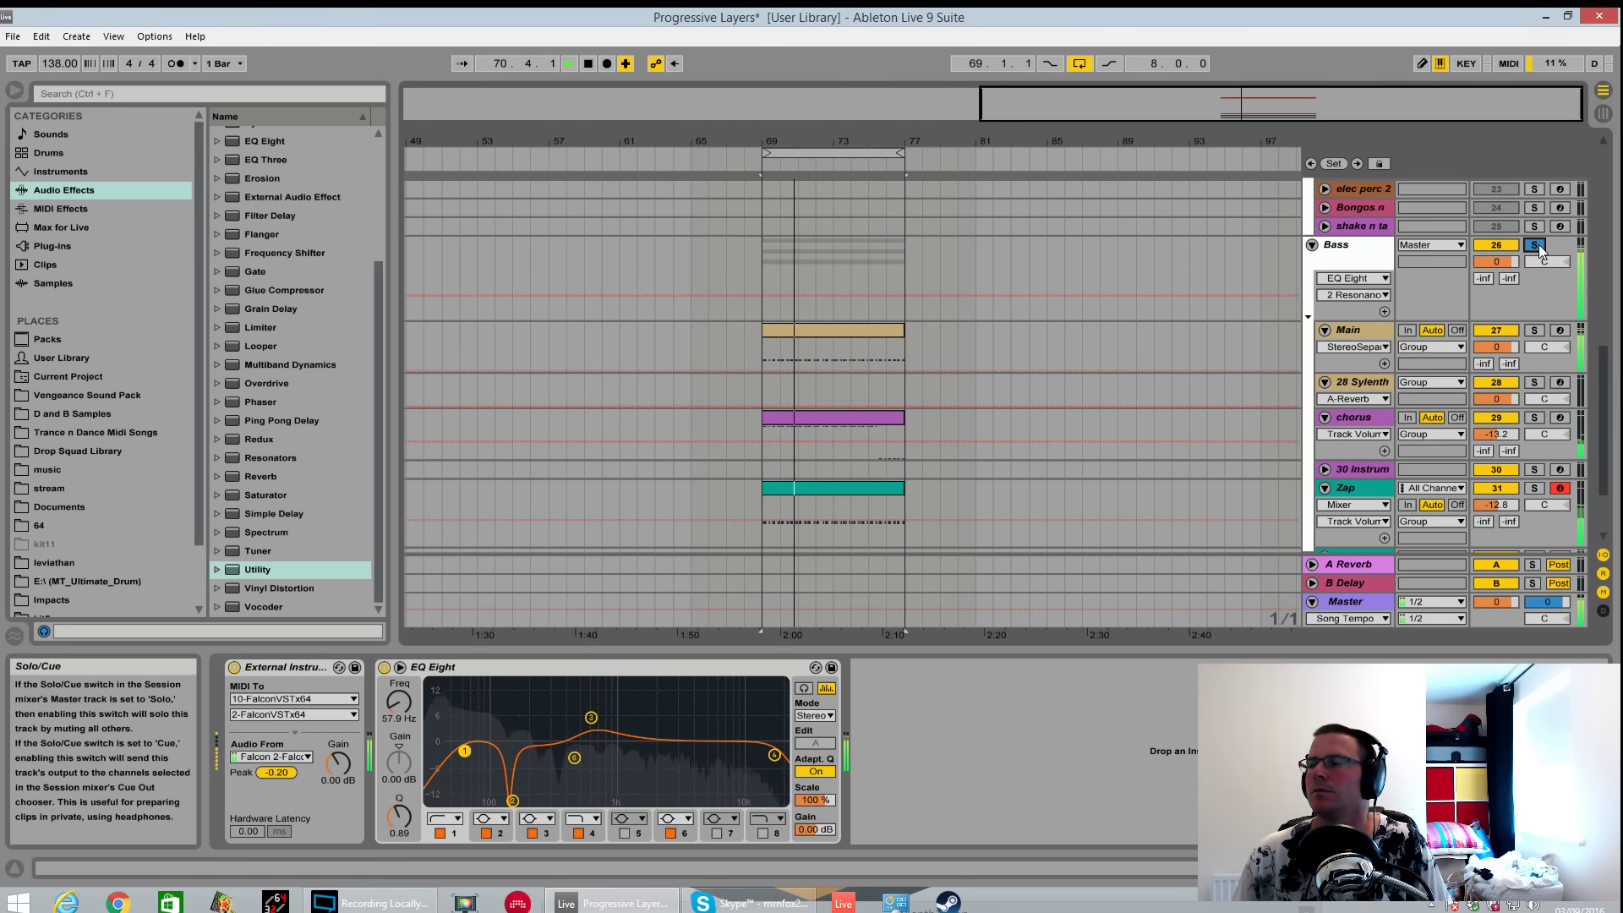
click(1536, 244)
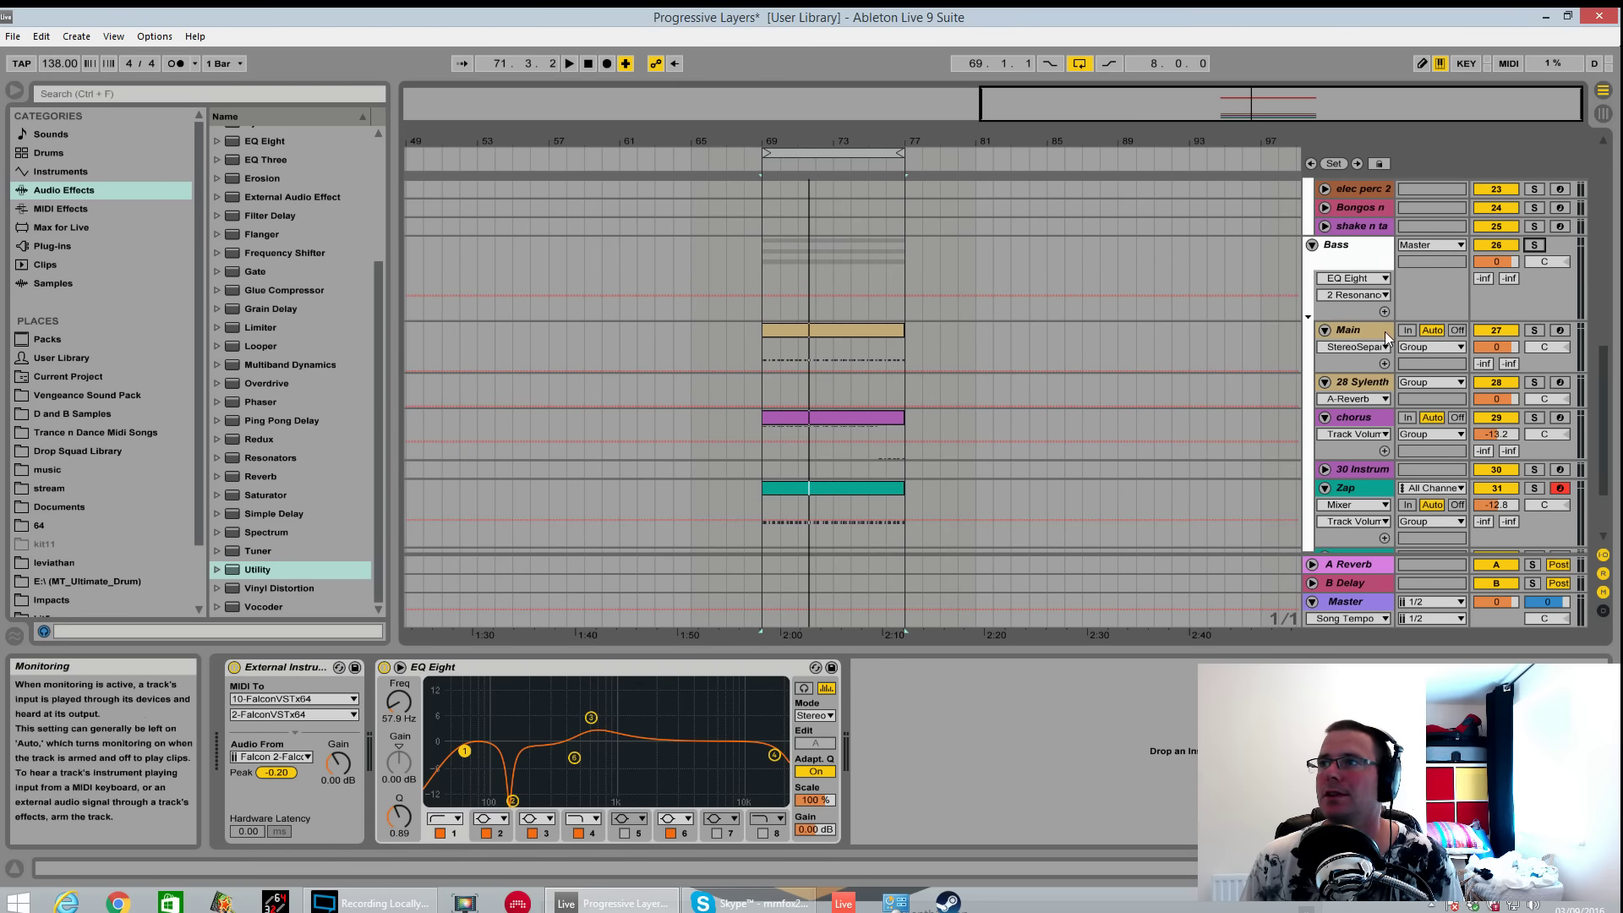
Open the Main track's Sylenth1 editor, solo the track and play a short section of it.
click(1418, 369)
click(251, 670)
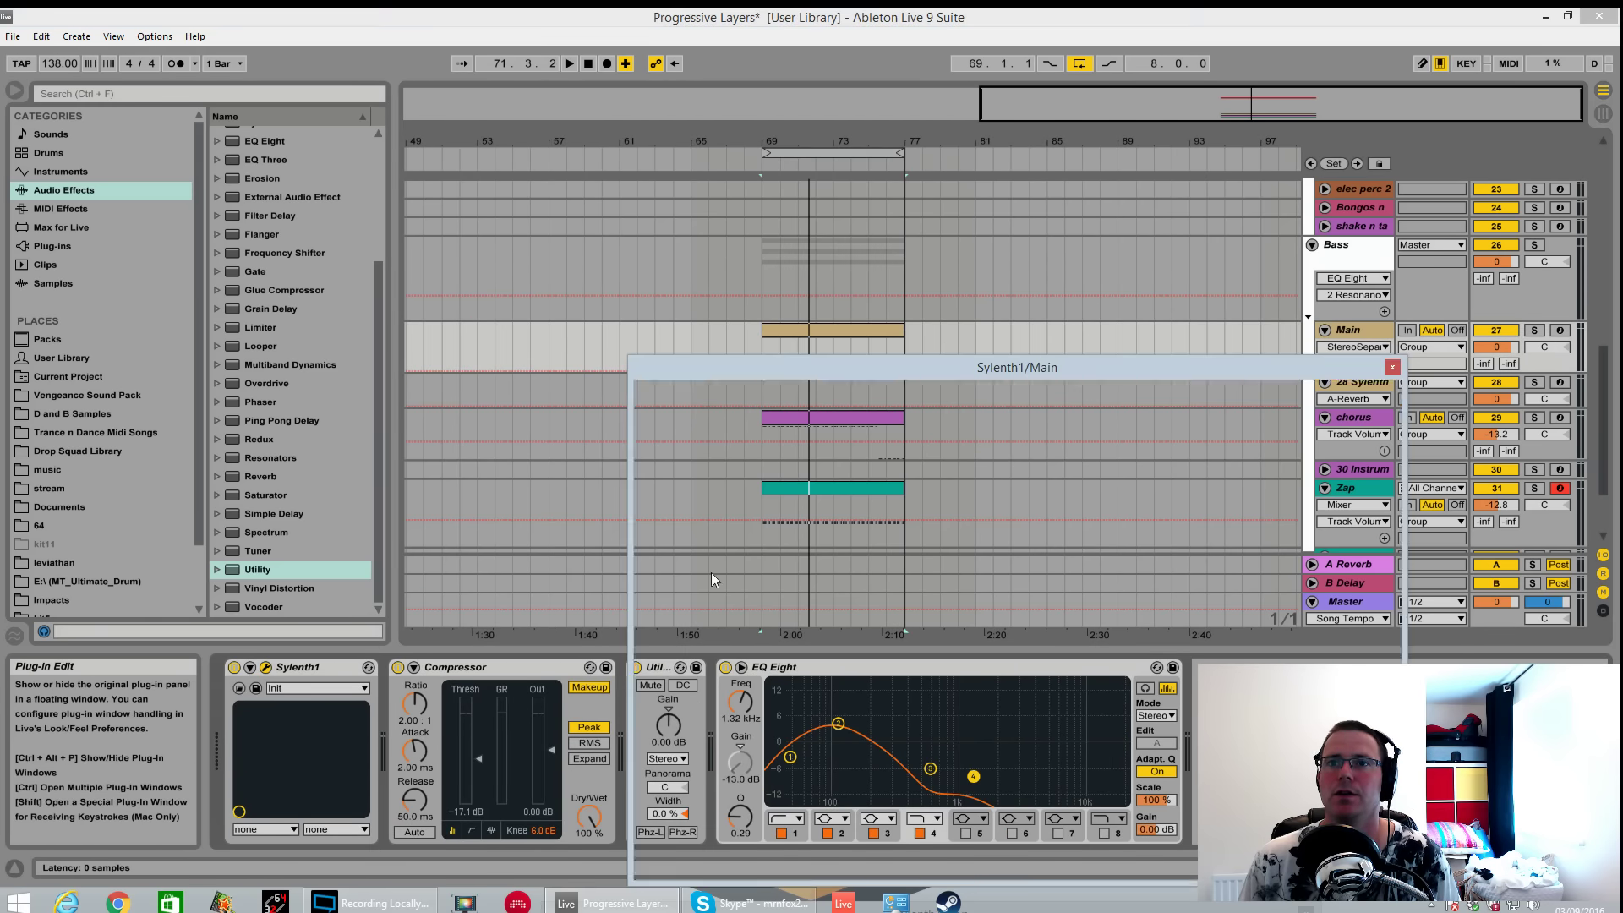
drag(1195, 363, 1060, 277)
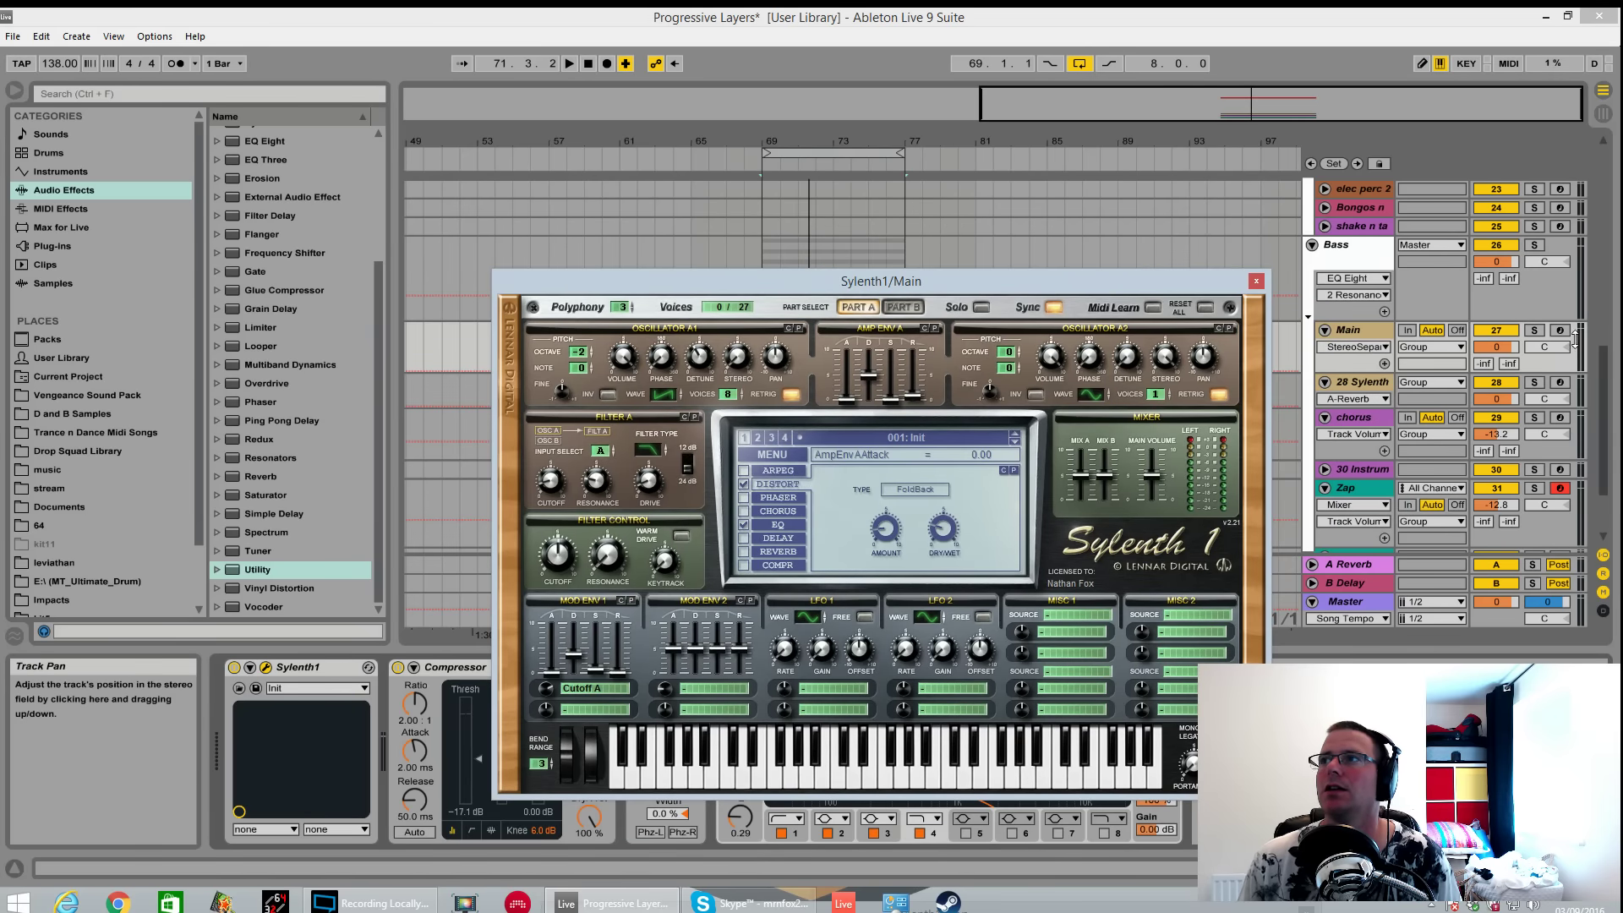
click(1535, 330)
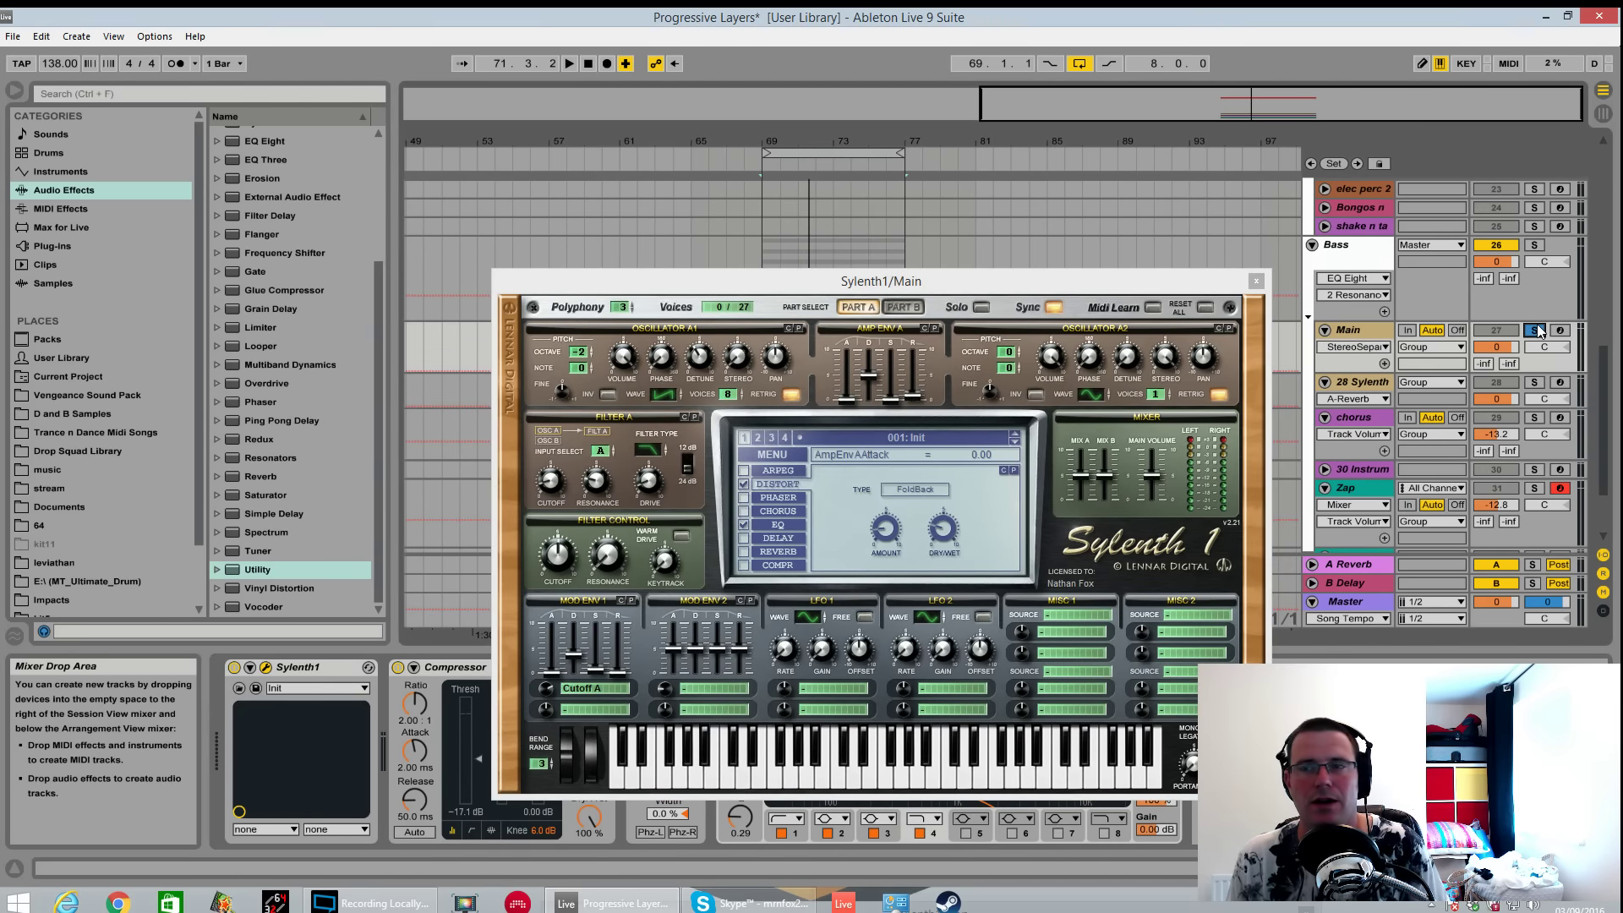
key(space)
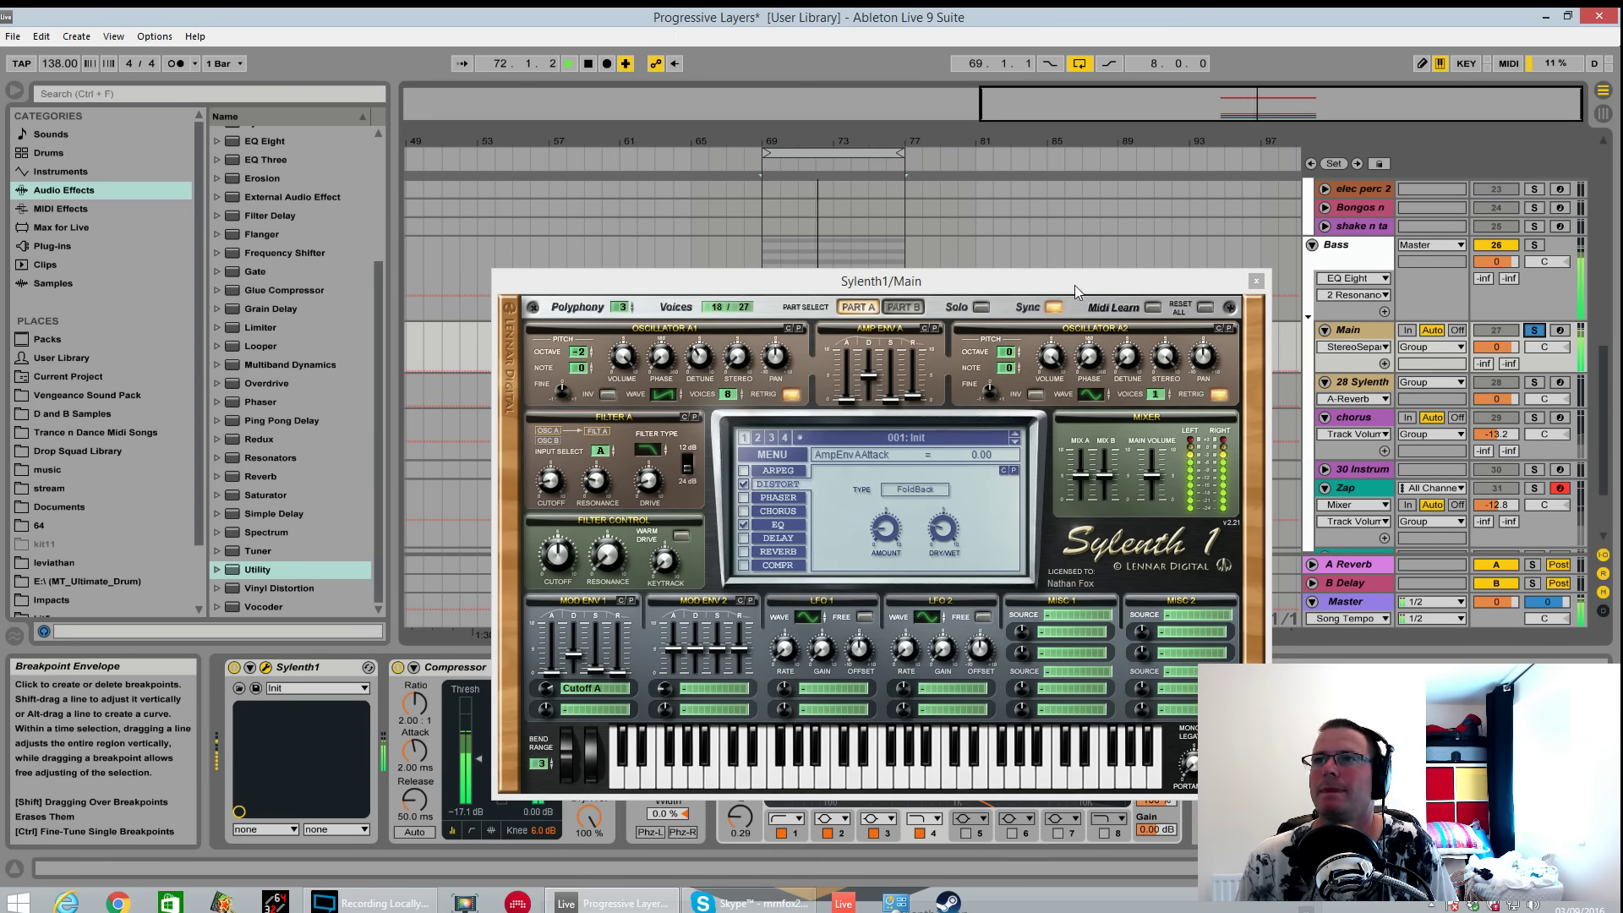
key(space)
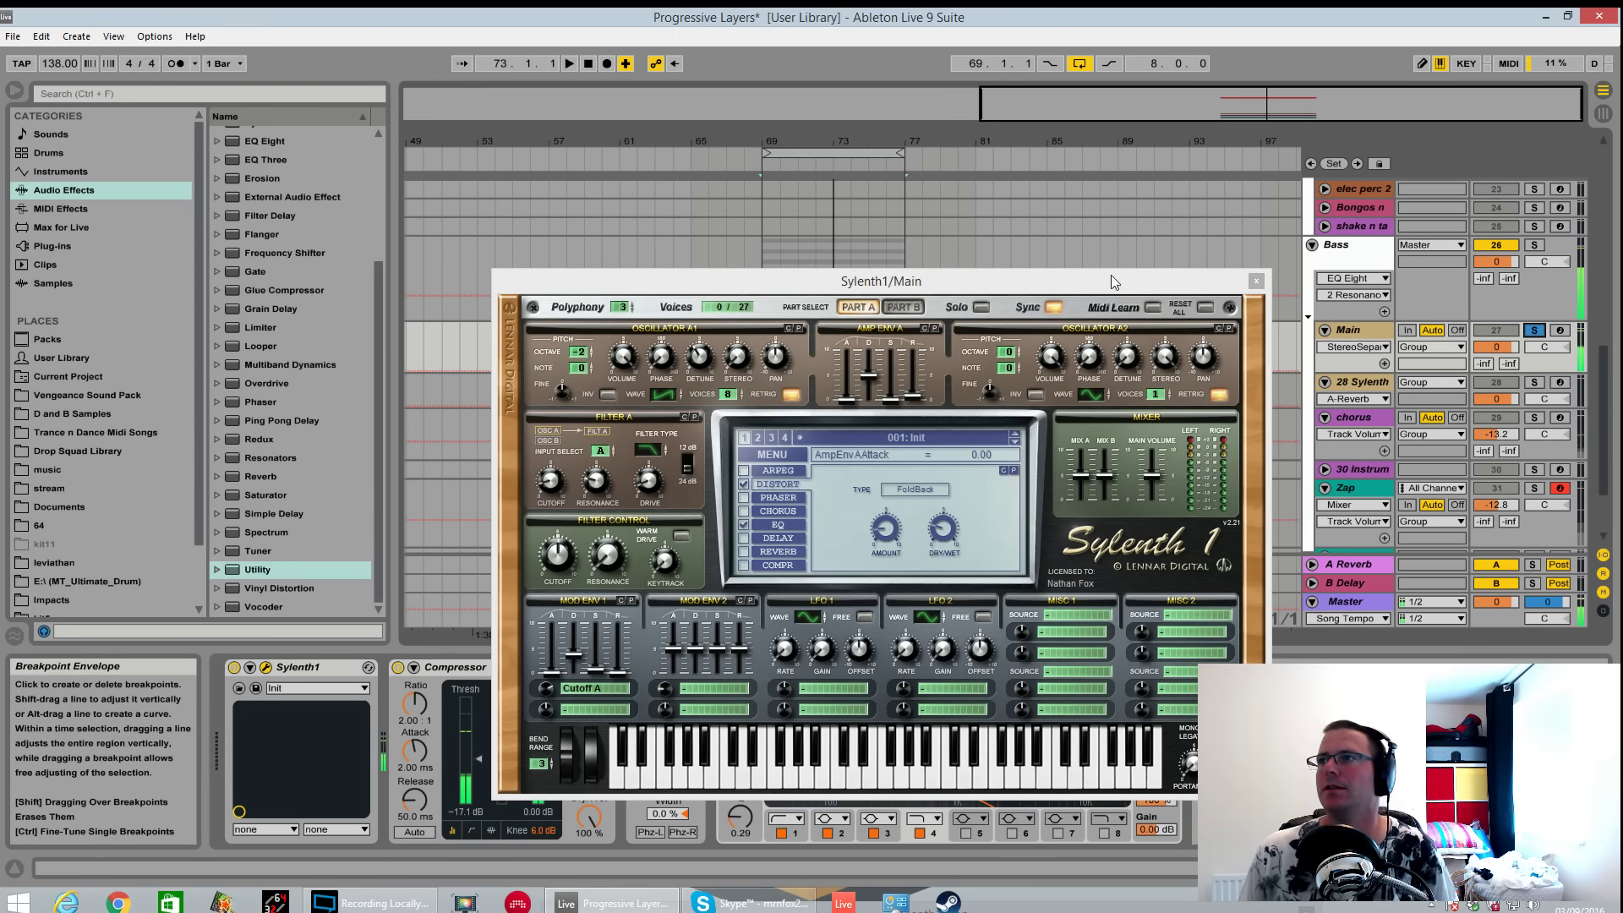
Open track 28's Sylenth1 editor and move it out of the way, keeping the Main track's editor in view.
click(1354, 386)
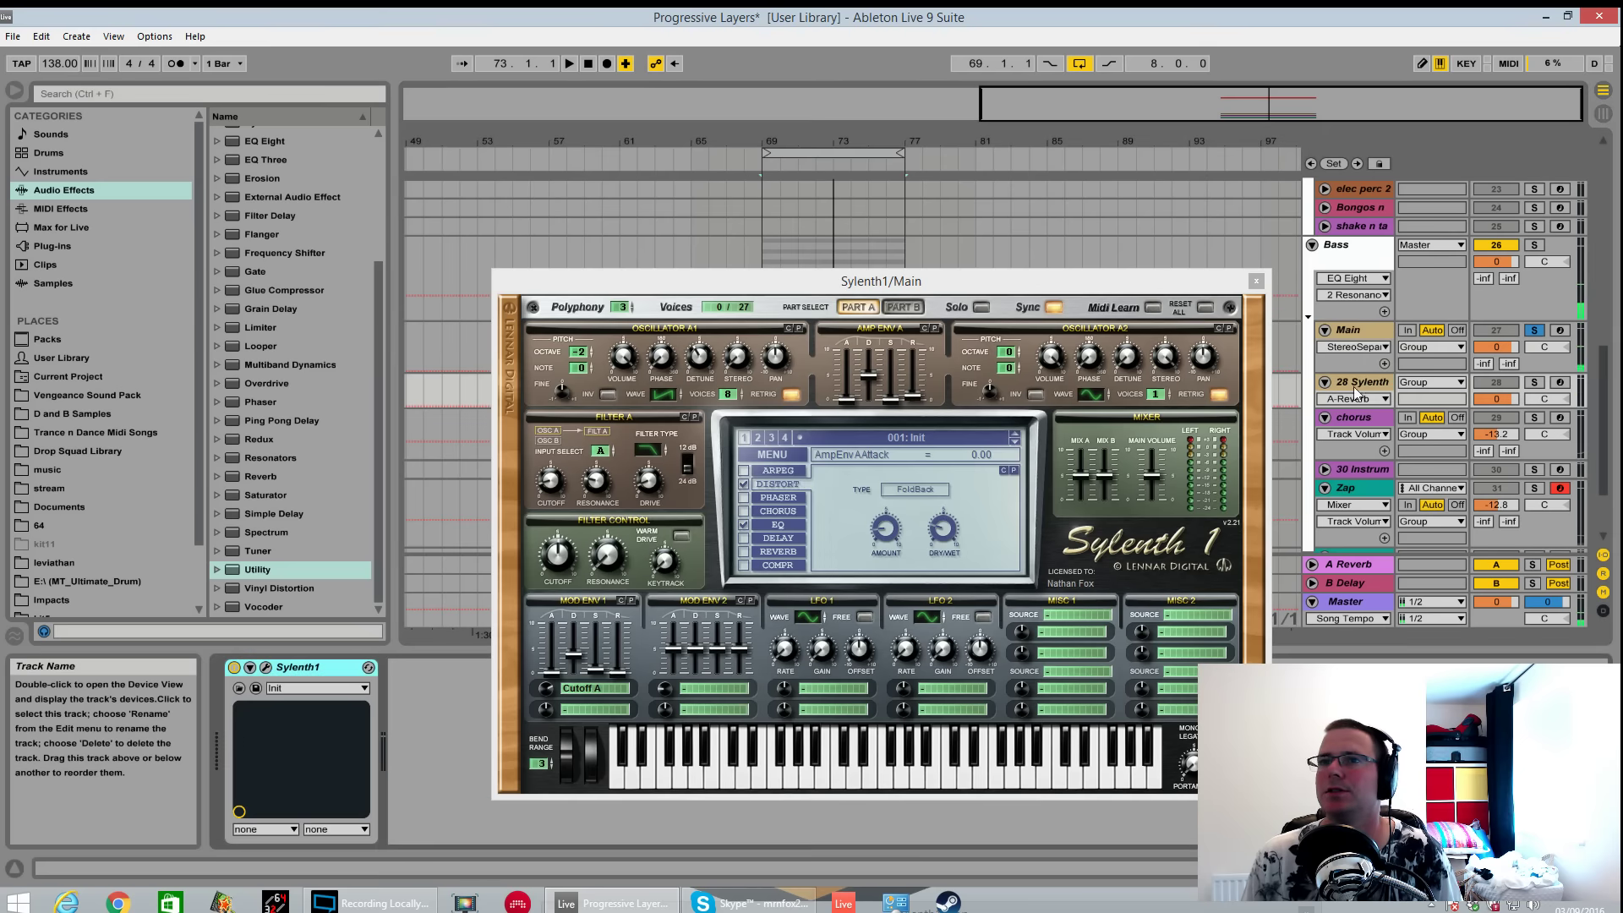
click(266, 667)
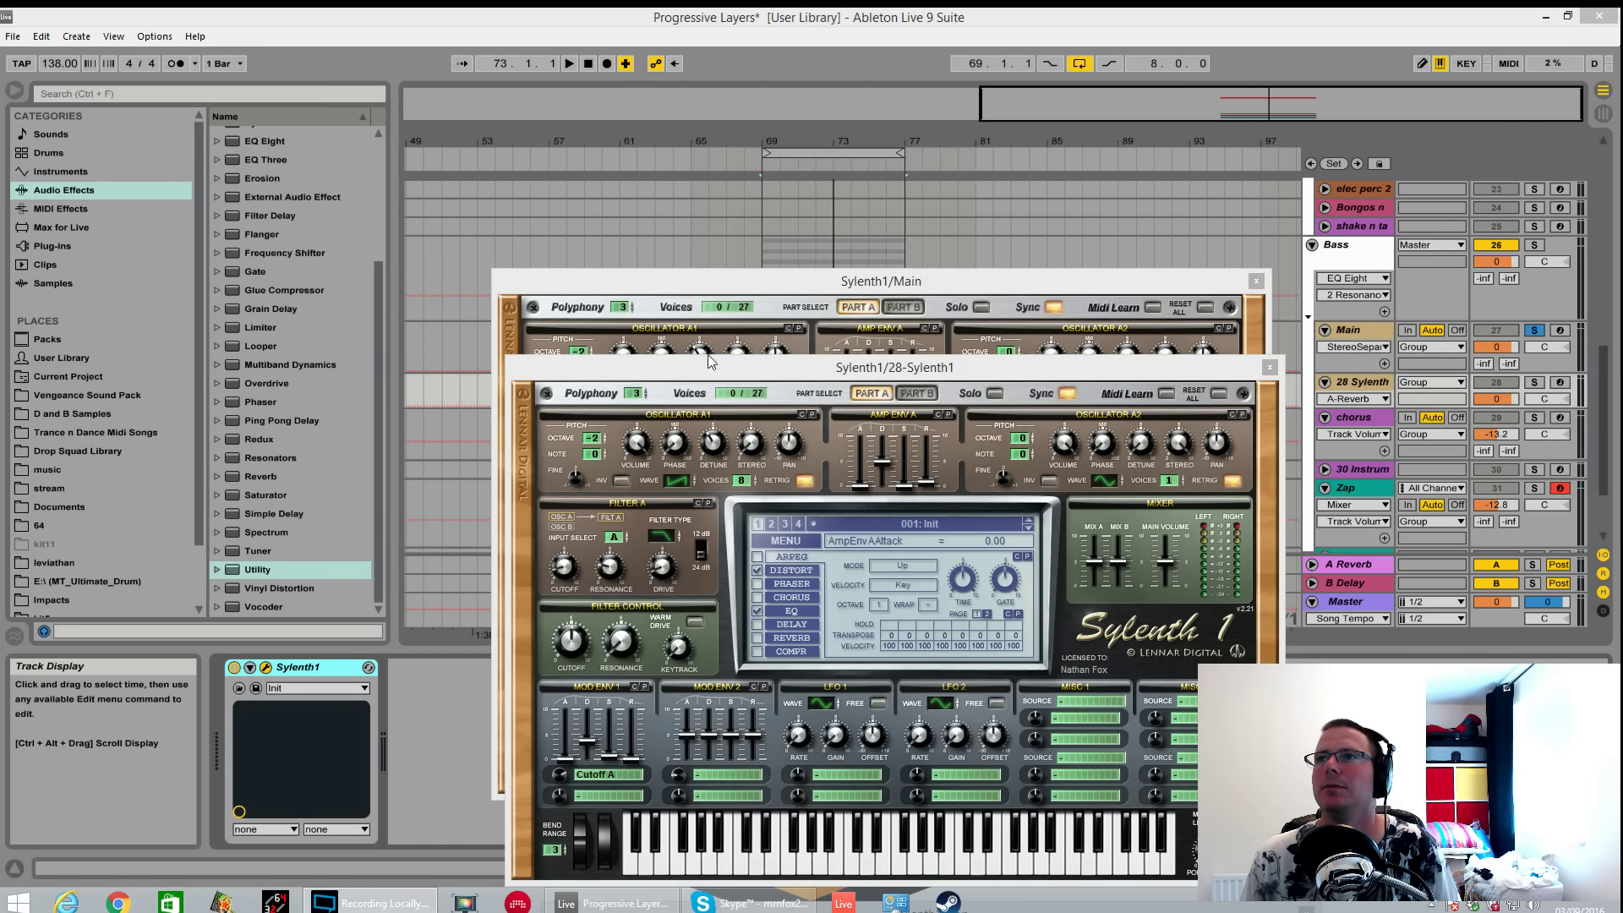
drag(889, 368, 0, 372)
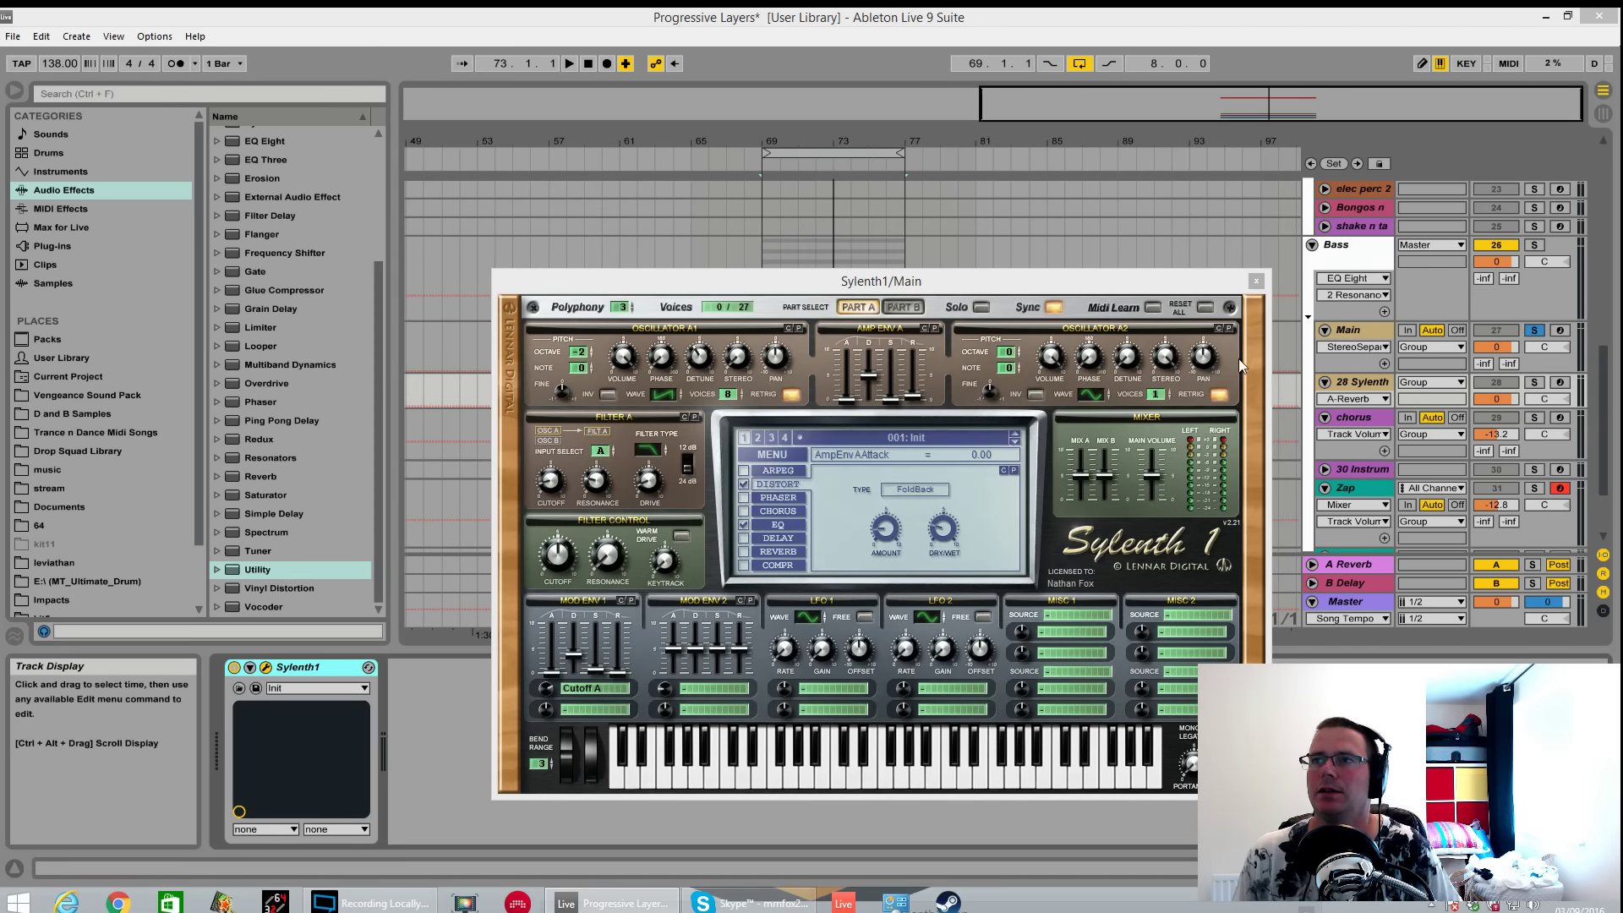
drag(902, 279, 920, 246)
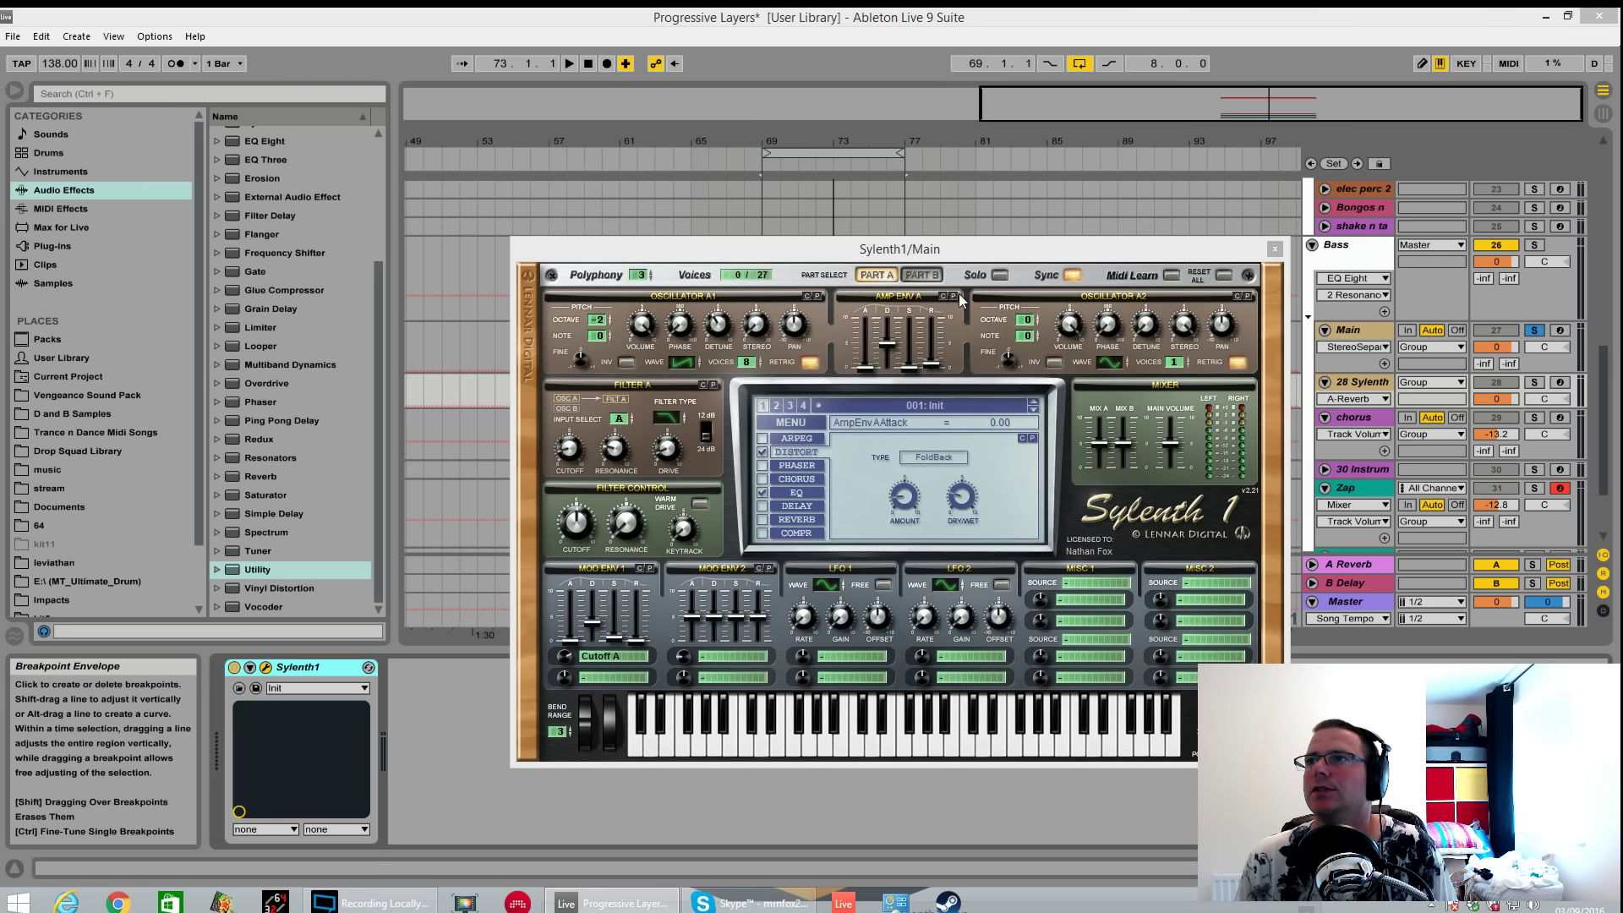
Initialise the Main track's Sylenth1 preset and set oscillator A1 to 8 voices at octave -2.
click(791, 422)
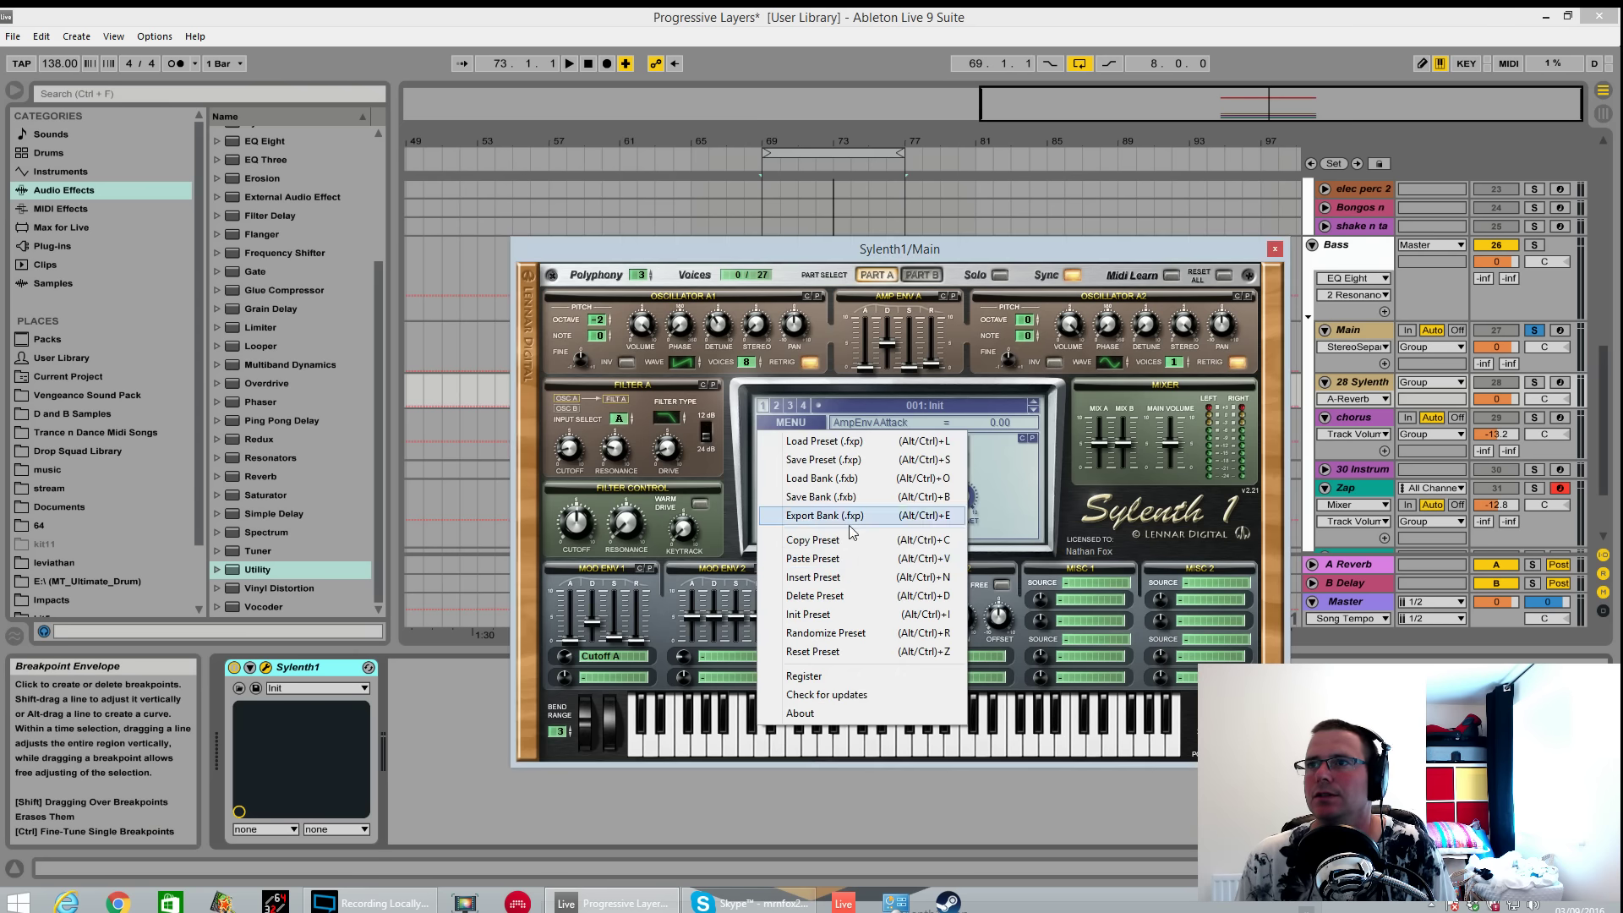
click(811, 610)
key(space)
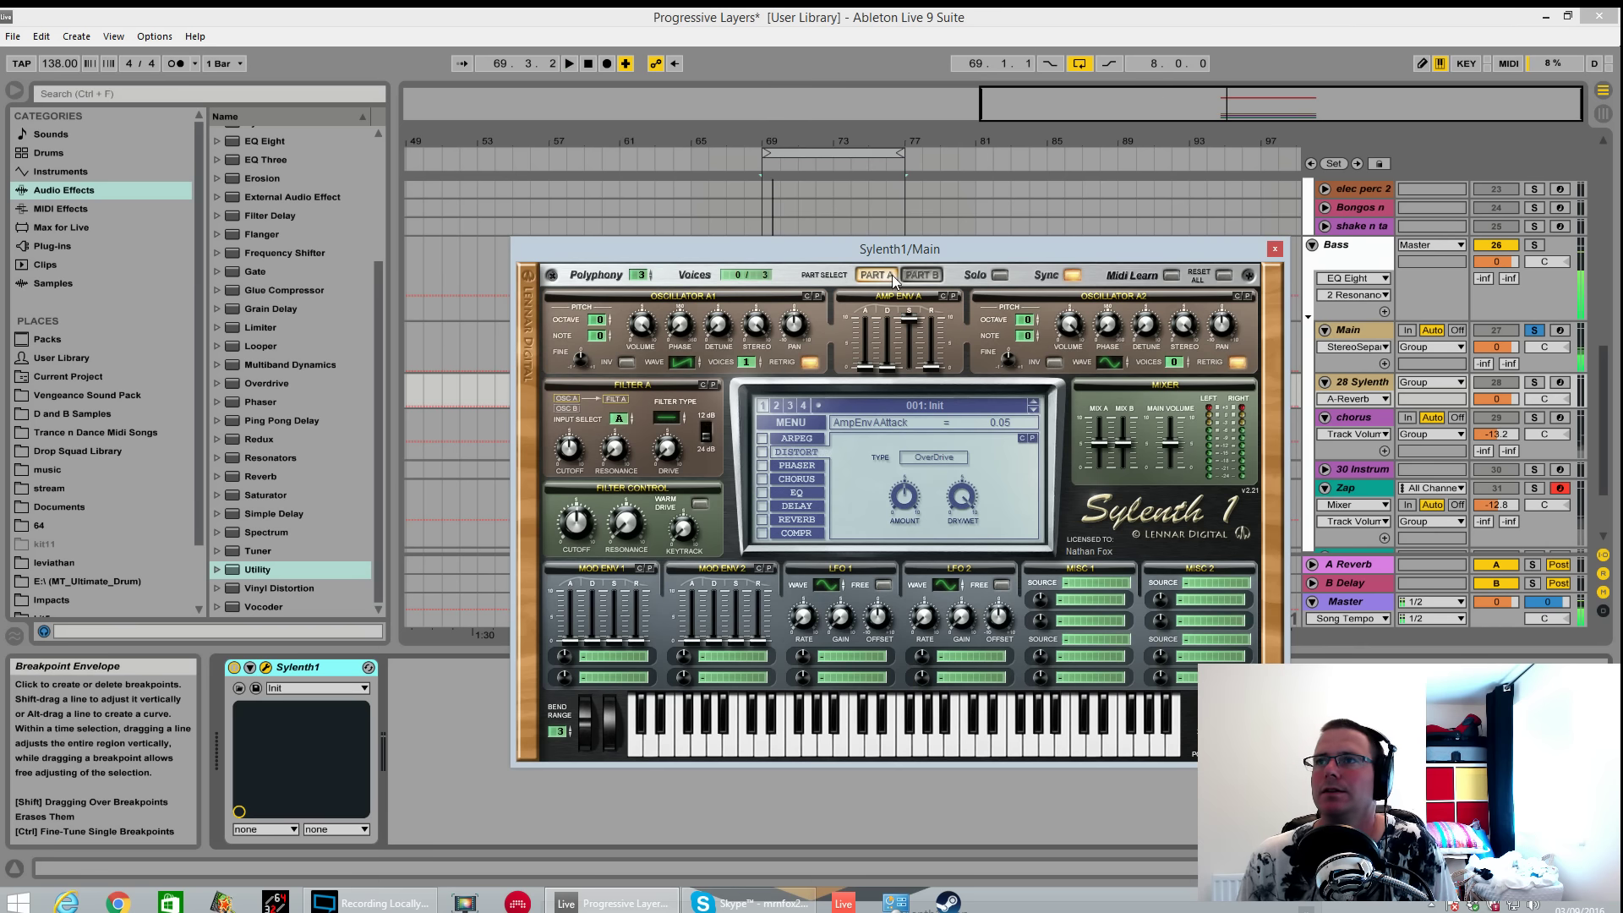
drag(755, 362, 761, 301)
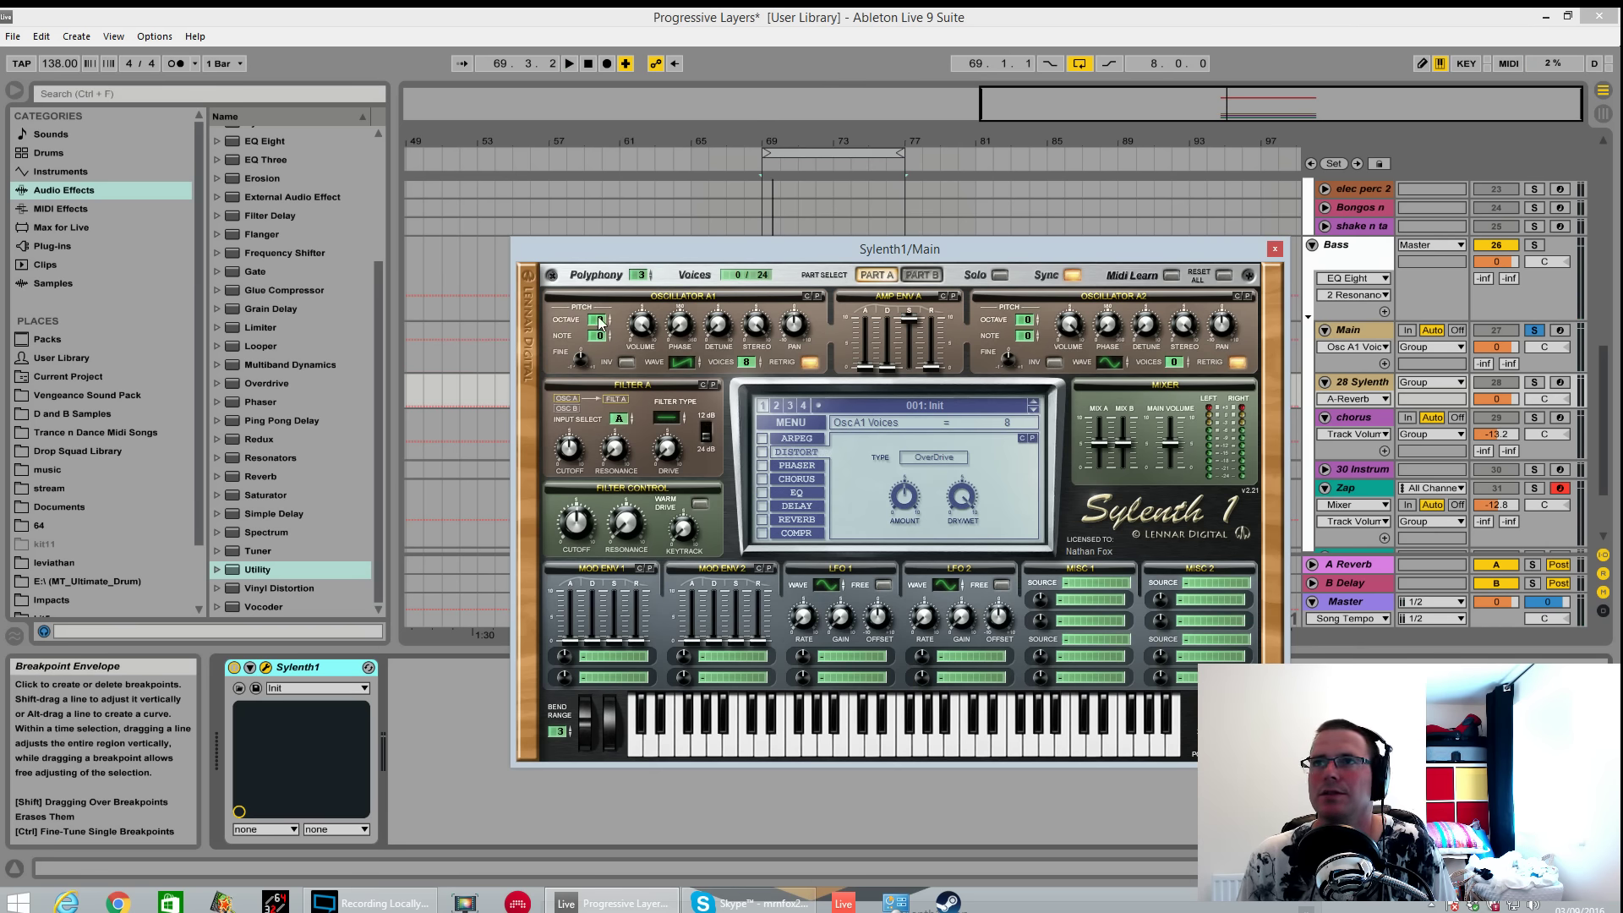
drag(599, 321, 598, 341)
Show the MIDI notes of the Main clip, set oscillator A1's detune to 2.76 and audition the sound.
drag(755, 249, 858, 610)
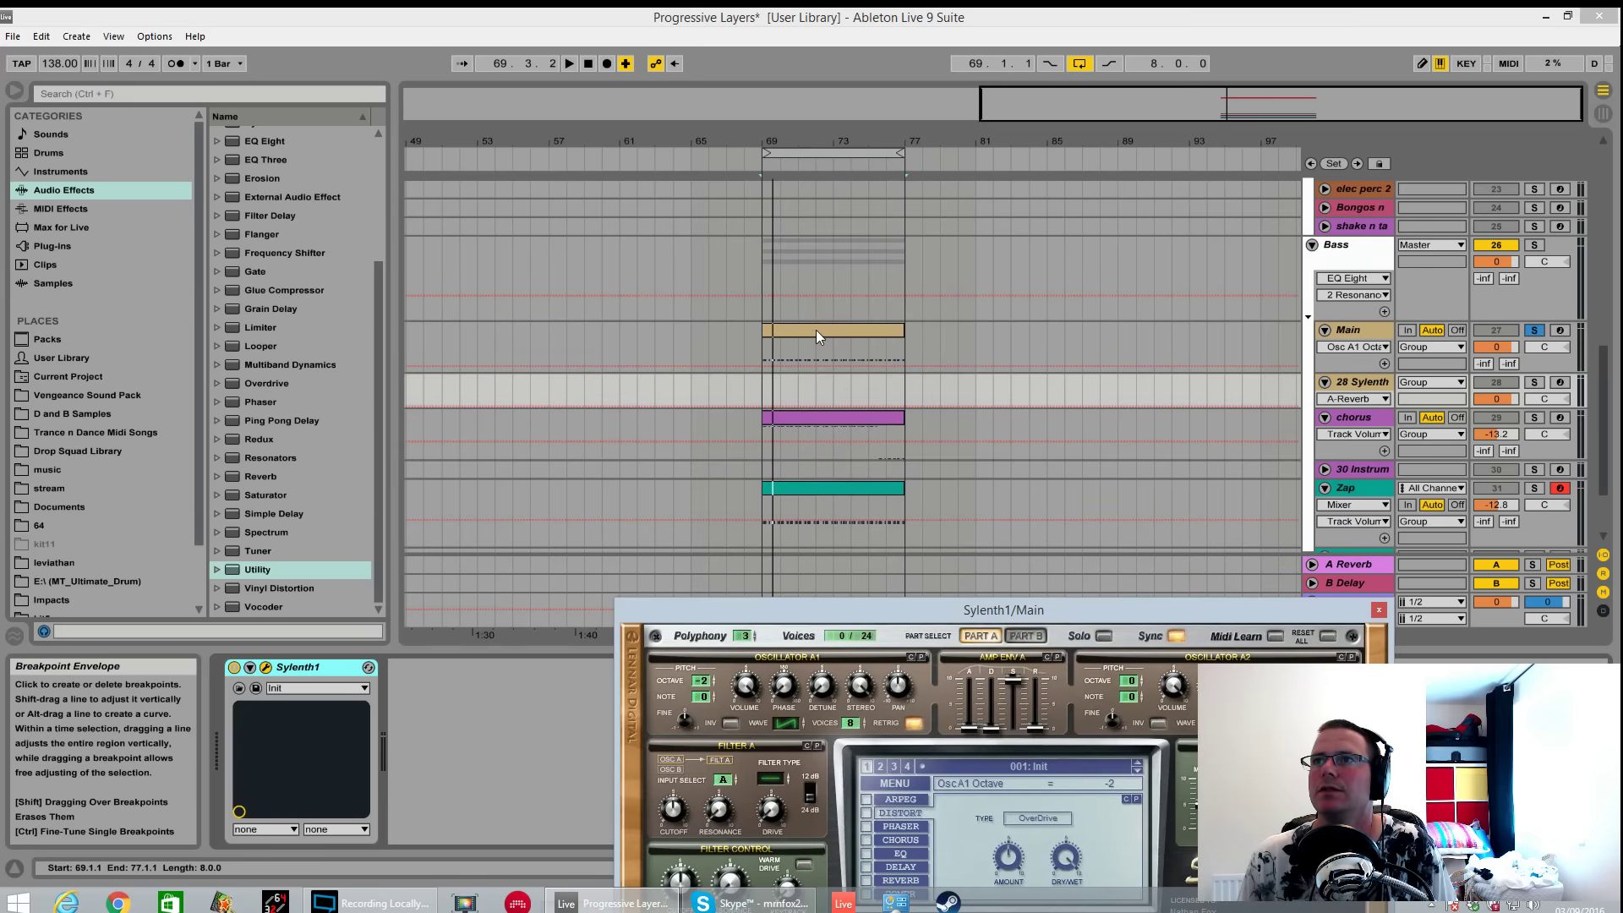
click(816, 329)
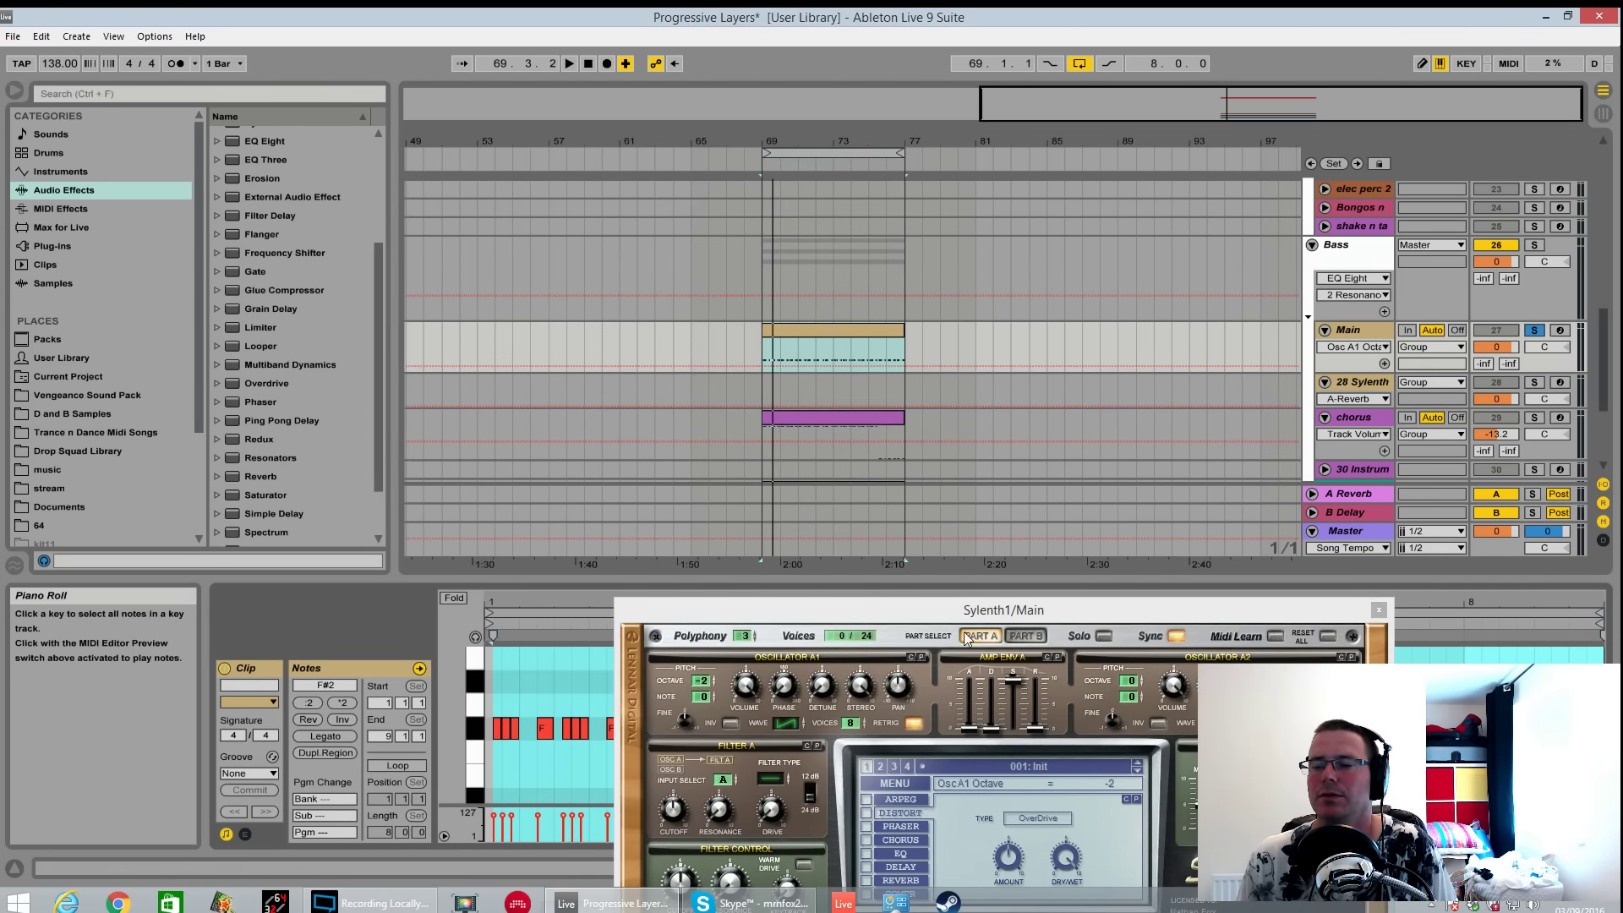
drag(986, 610, 898, 169)
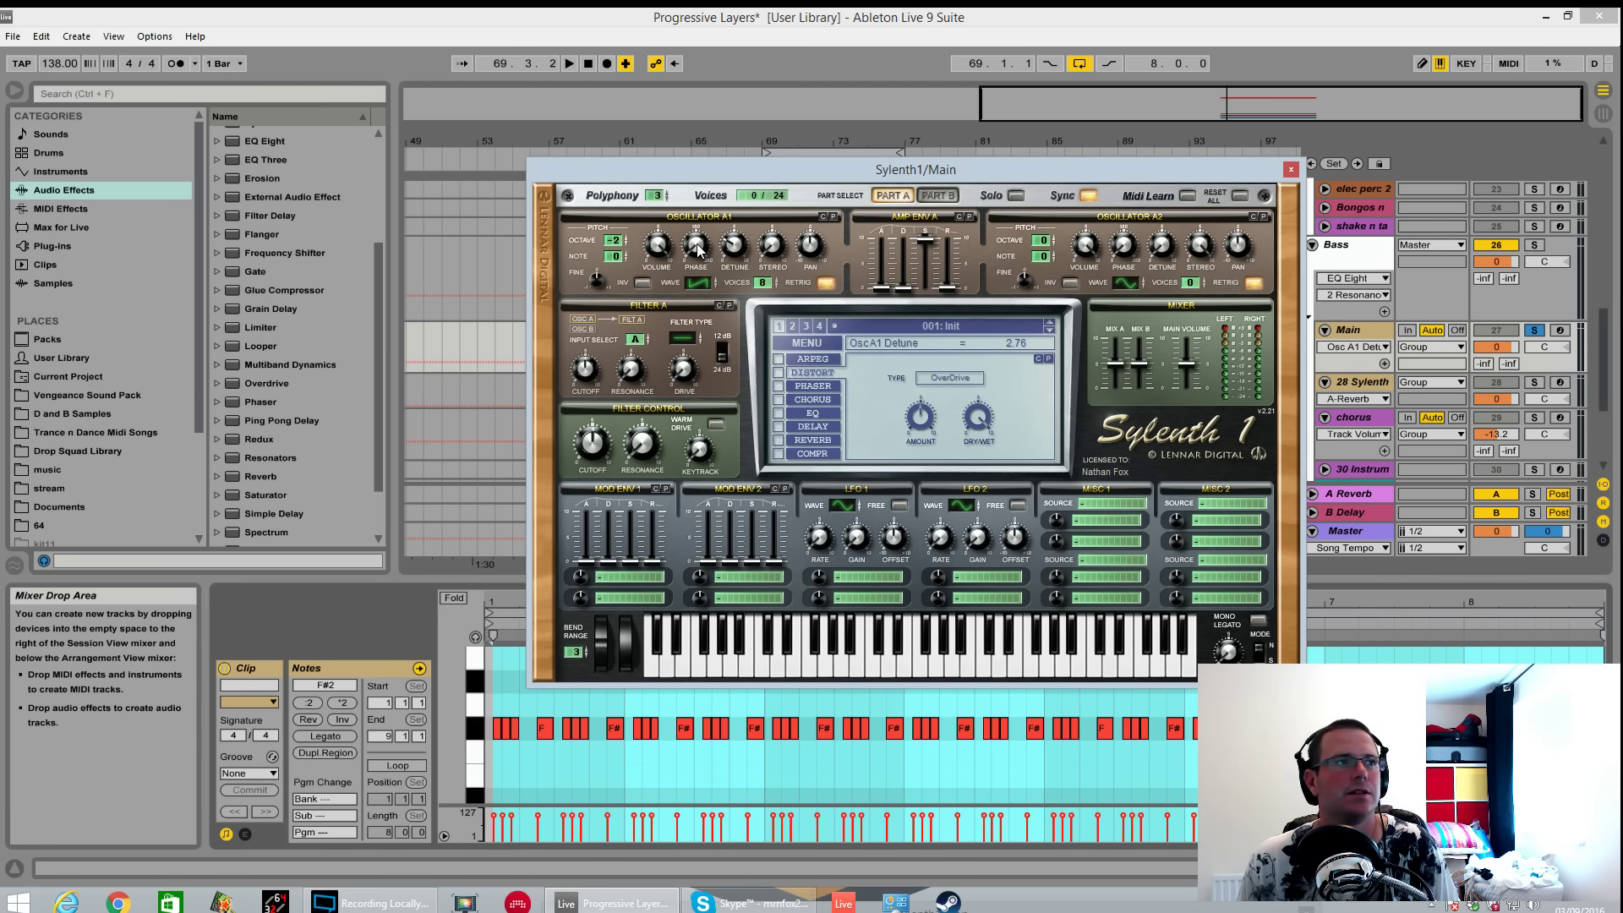
key(space)
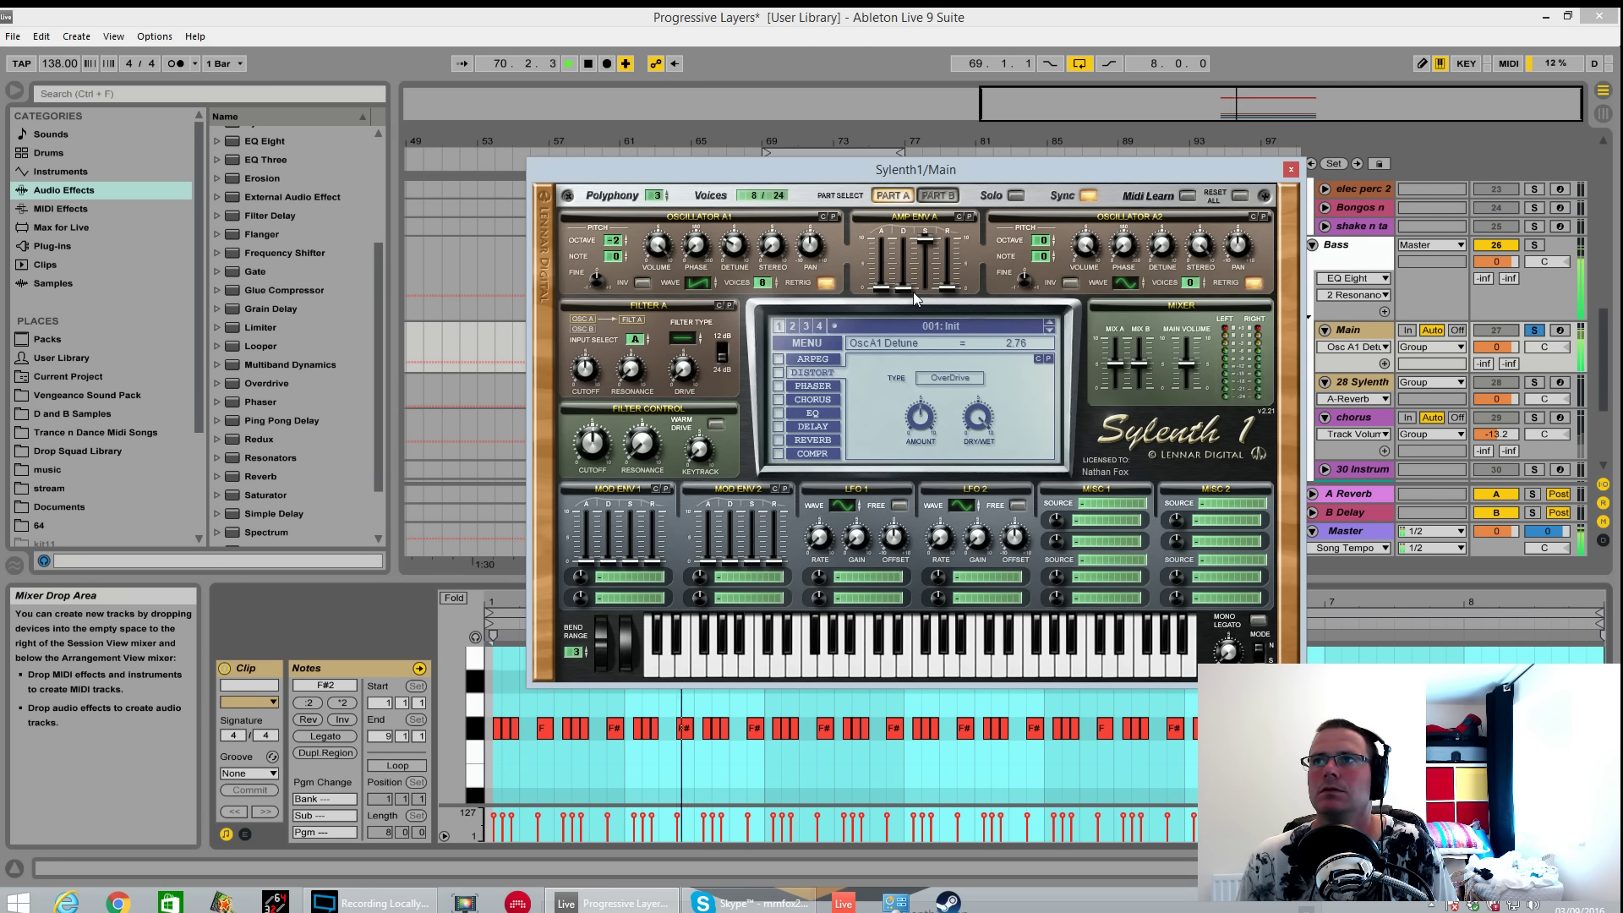
Shape amp envelope A with sustain at 0.00, a raised decay and release at 0.90 while auditioning the bass.
drag(774, 182, 929, 431)
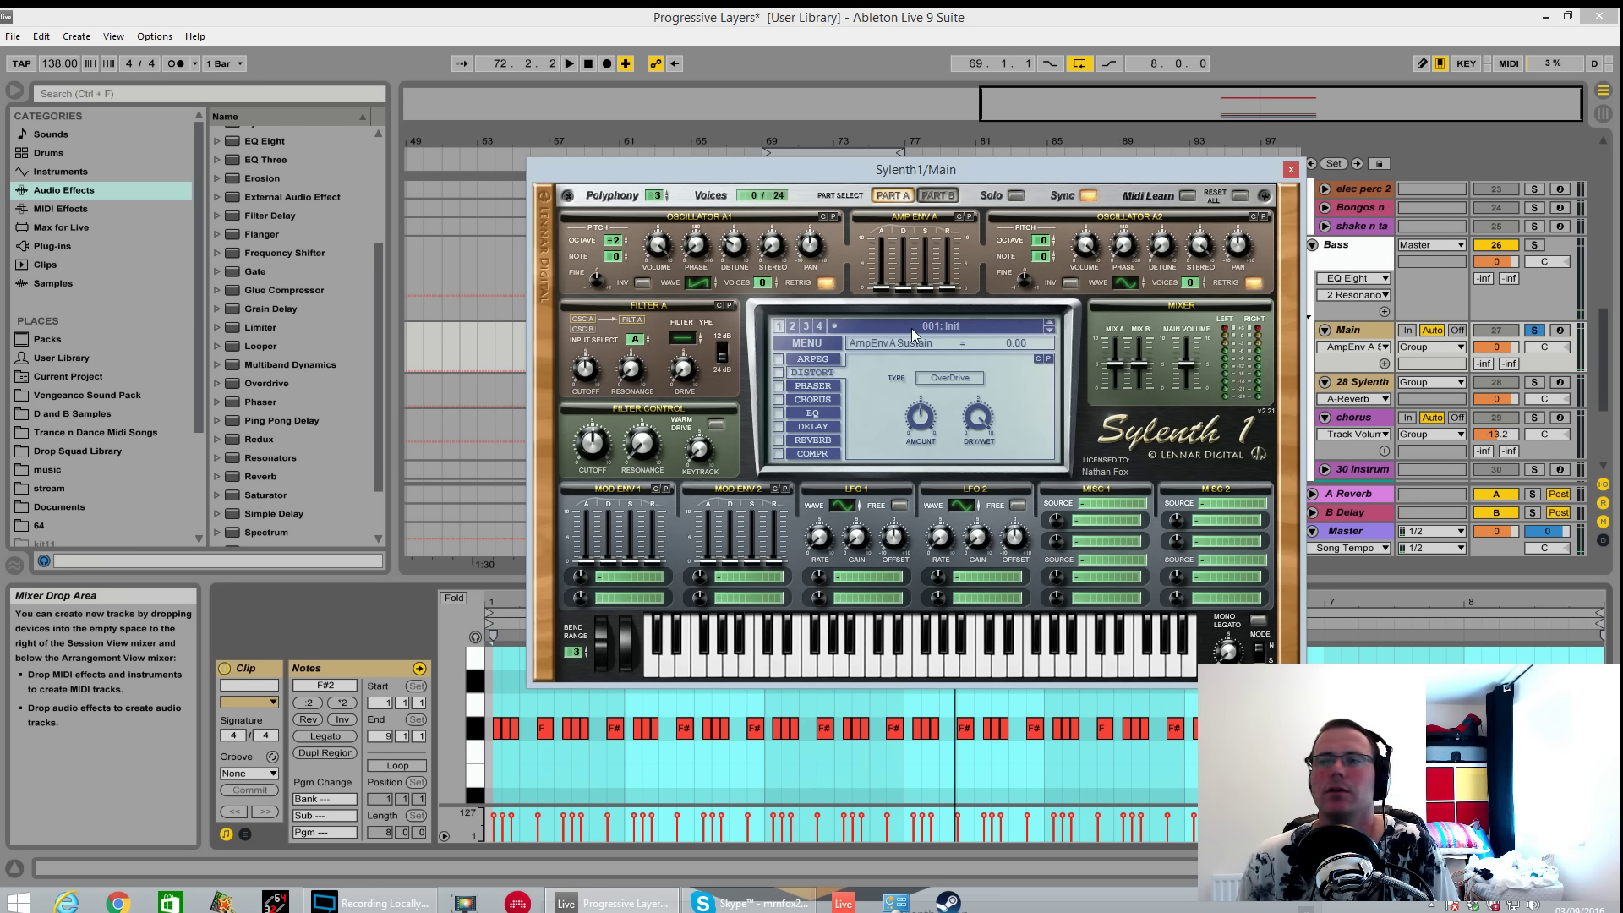
drag(909, 299, 917, 249)
key(space)
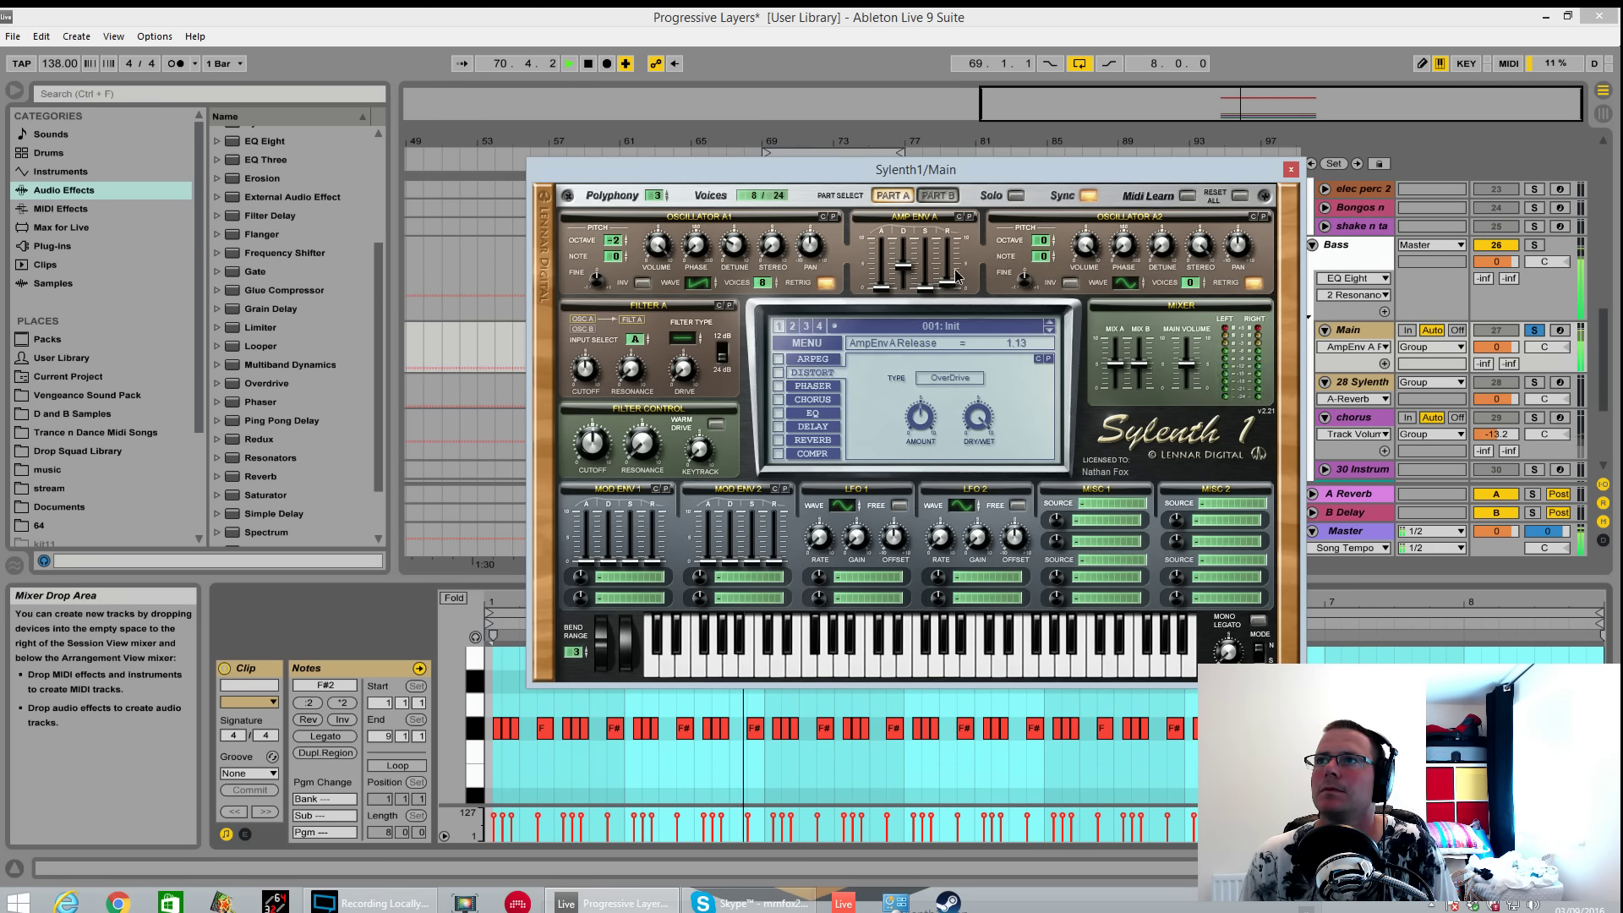
drag(952, 294, 956, 275)
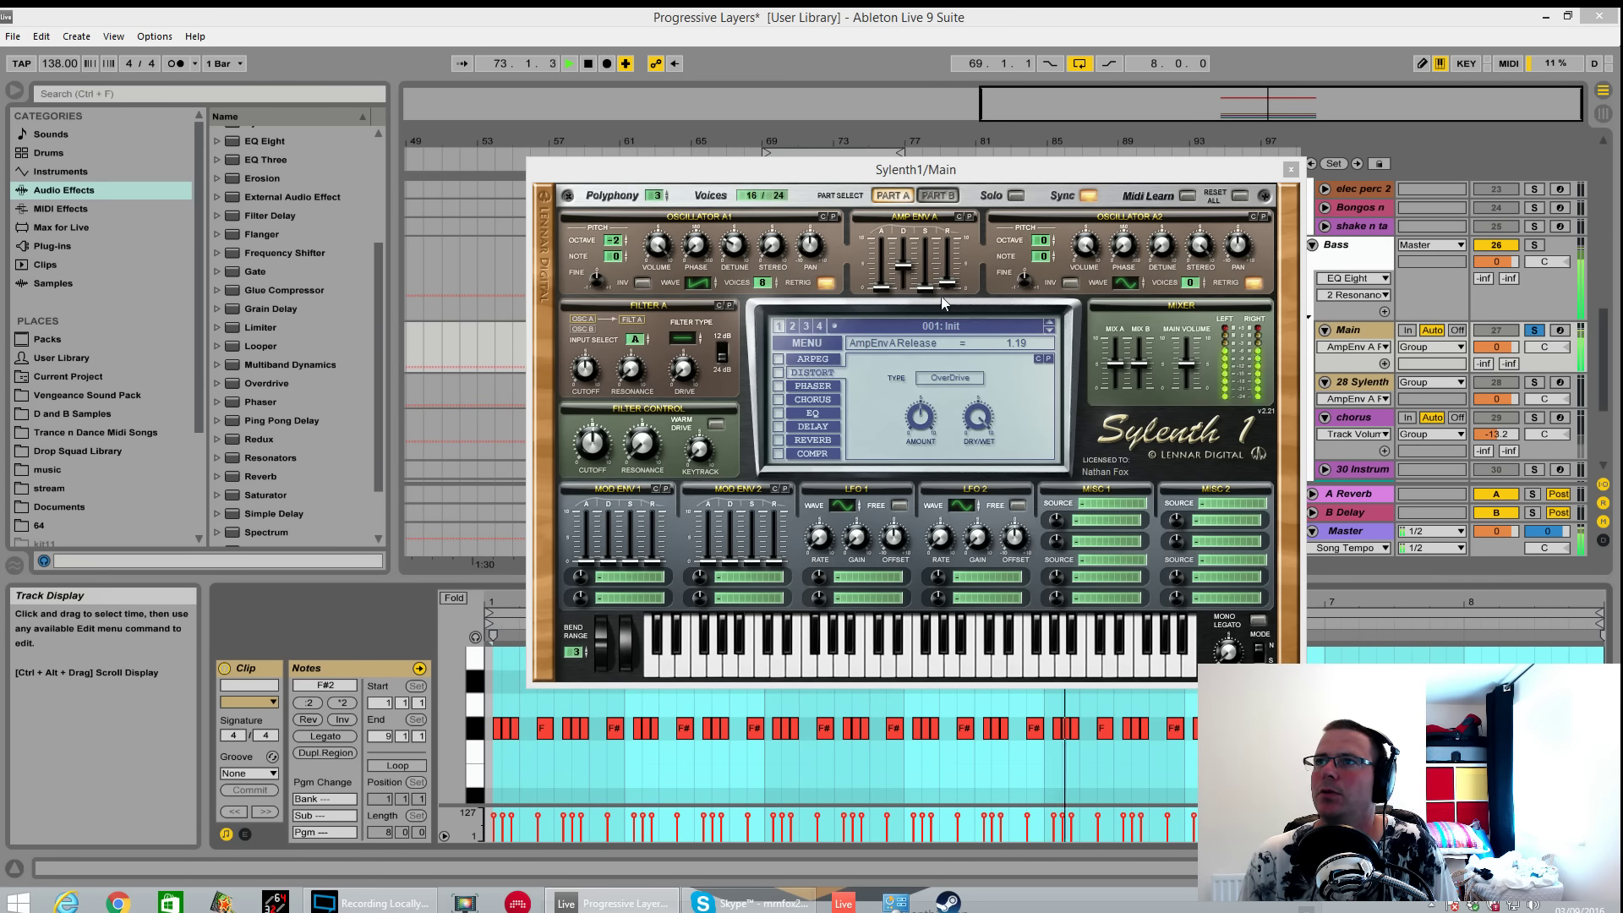
drag(944, 288, 947, 295)
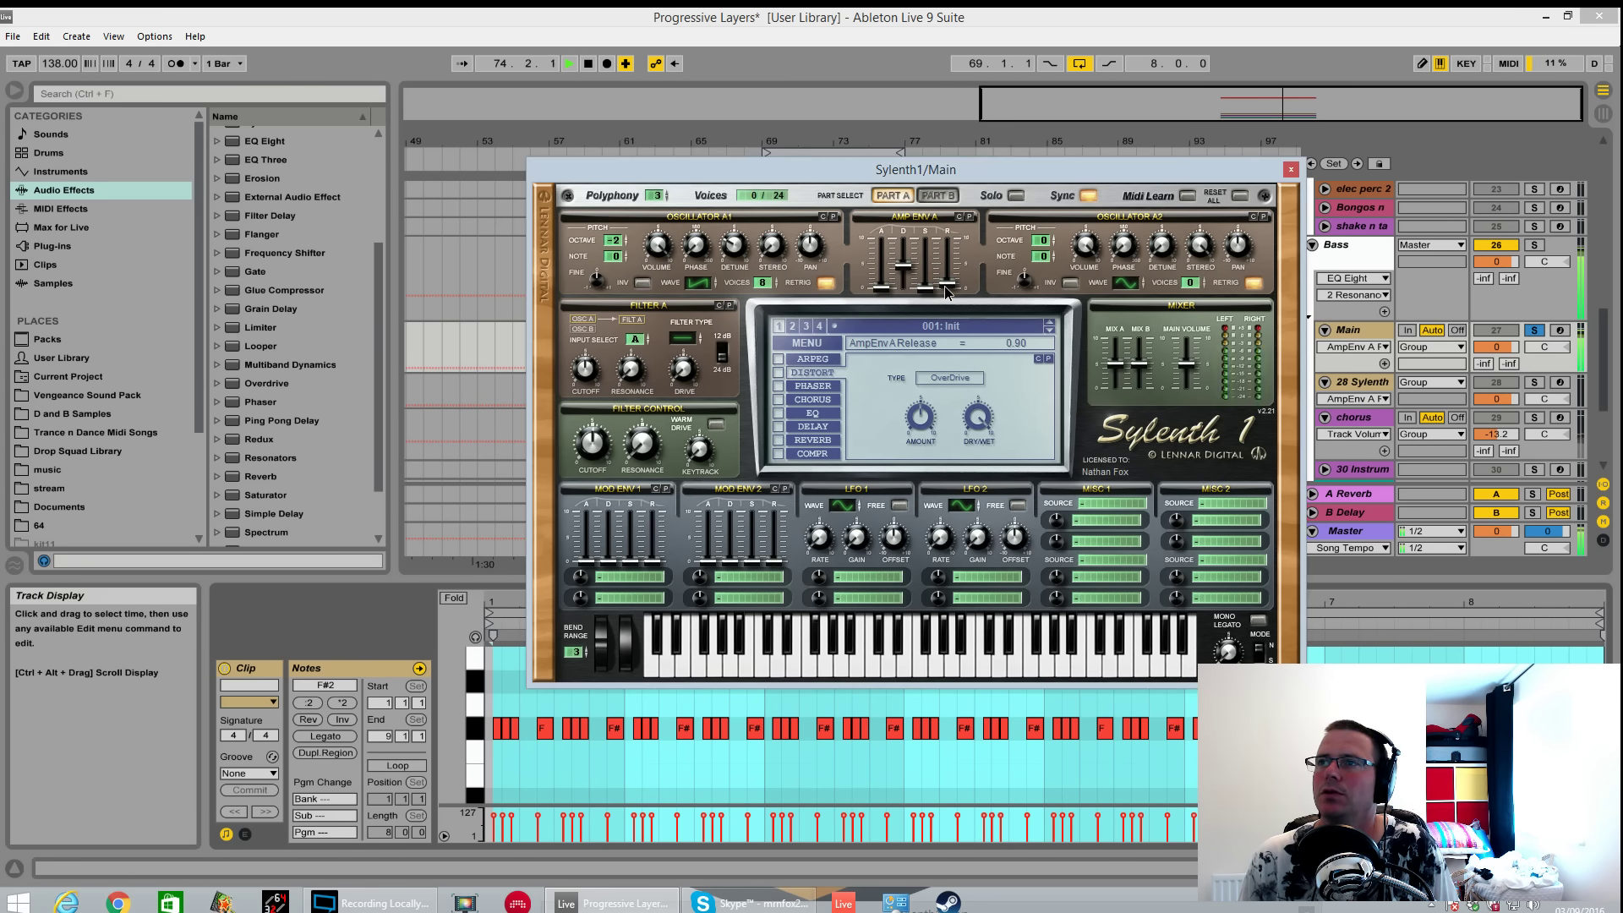
key(space)
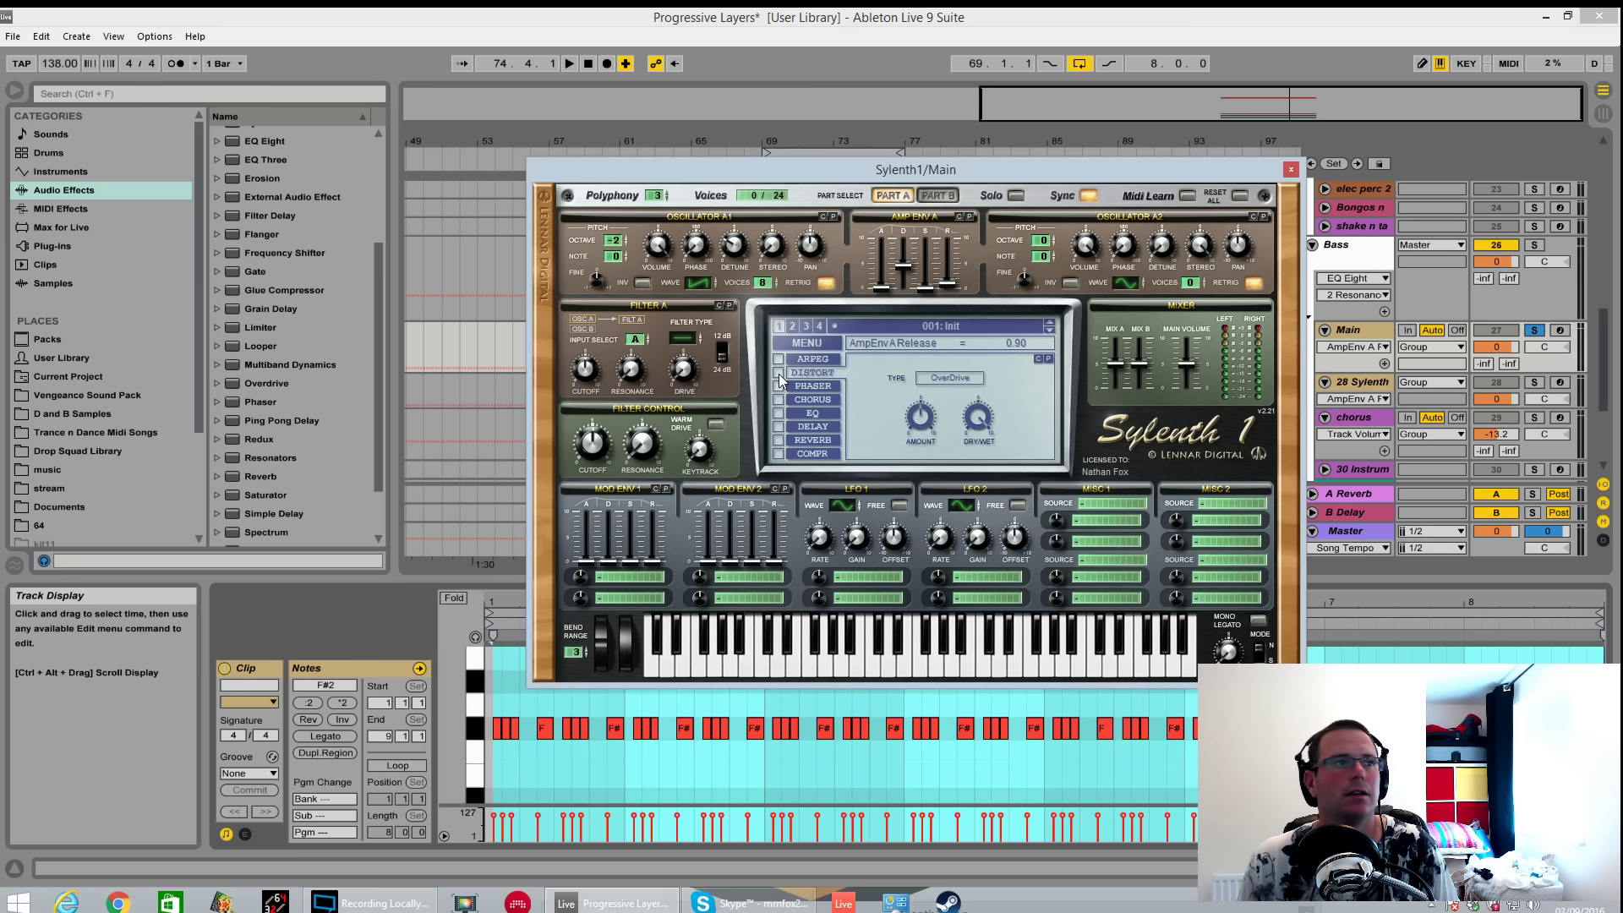
Set oscillator A2 to 1 voice and play the loop to hear it.
drag(1190, 282, 1194, 272)
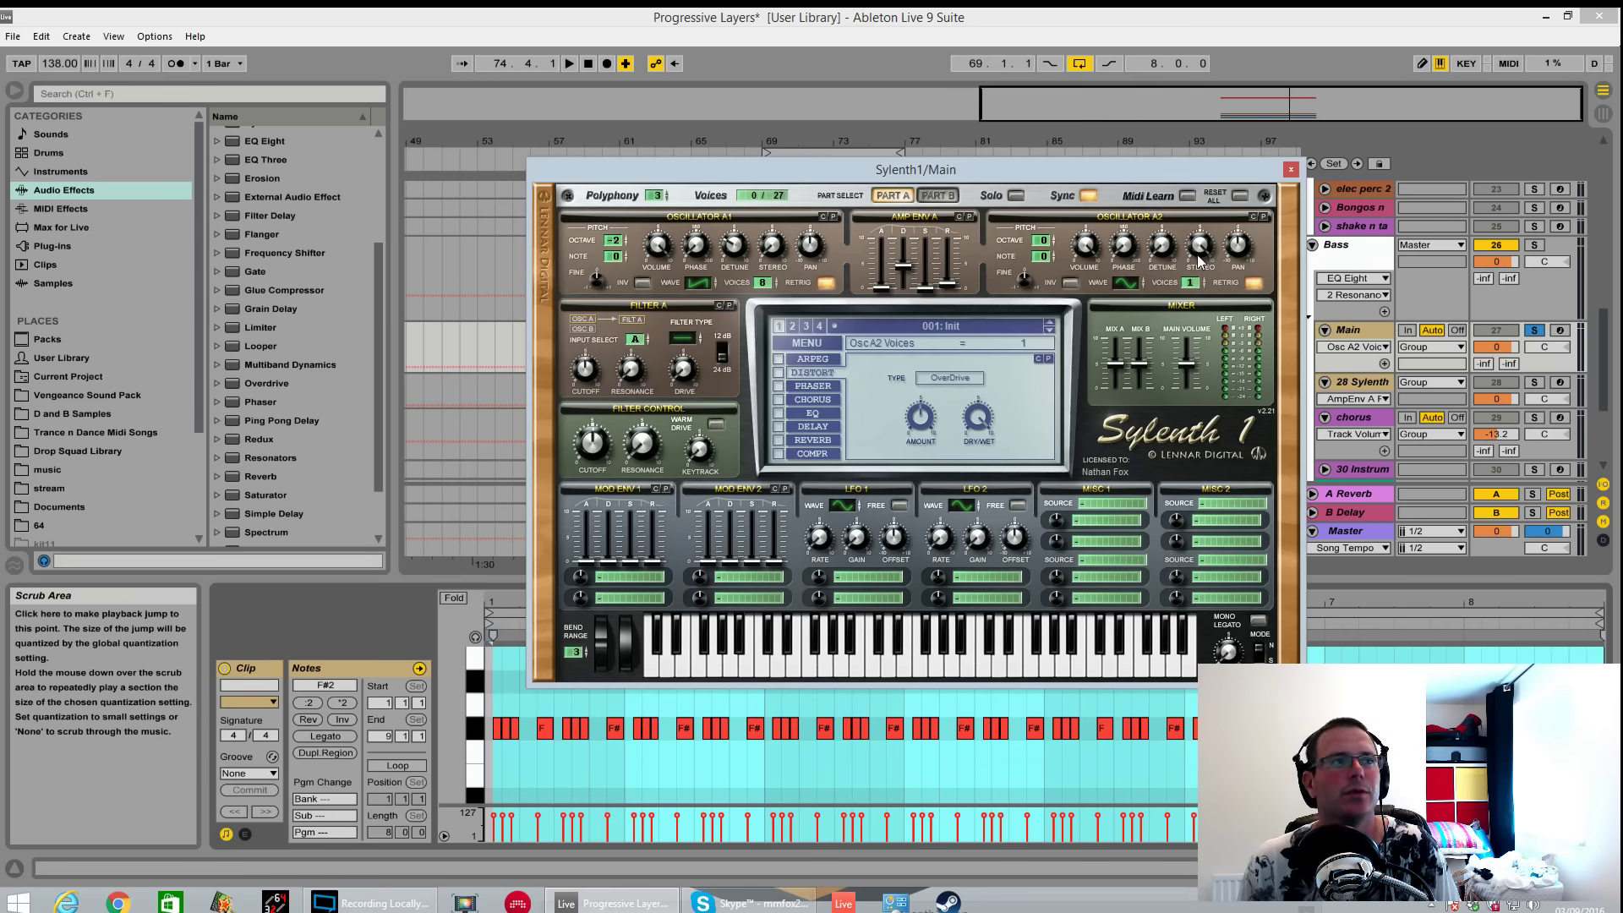
key(space)
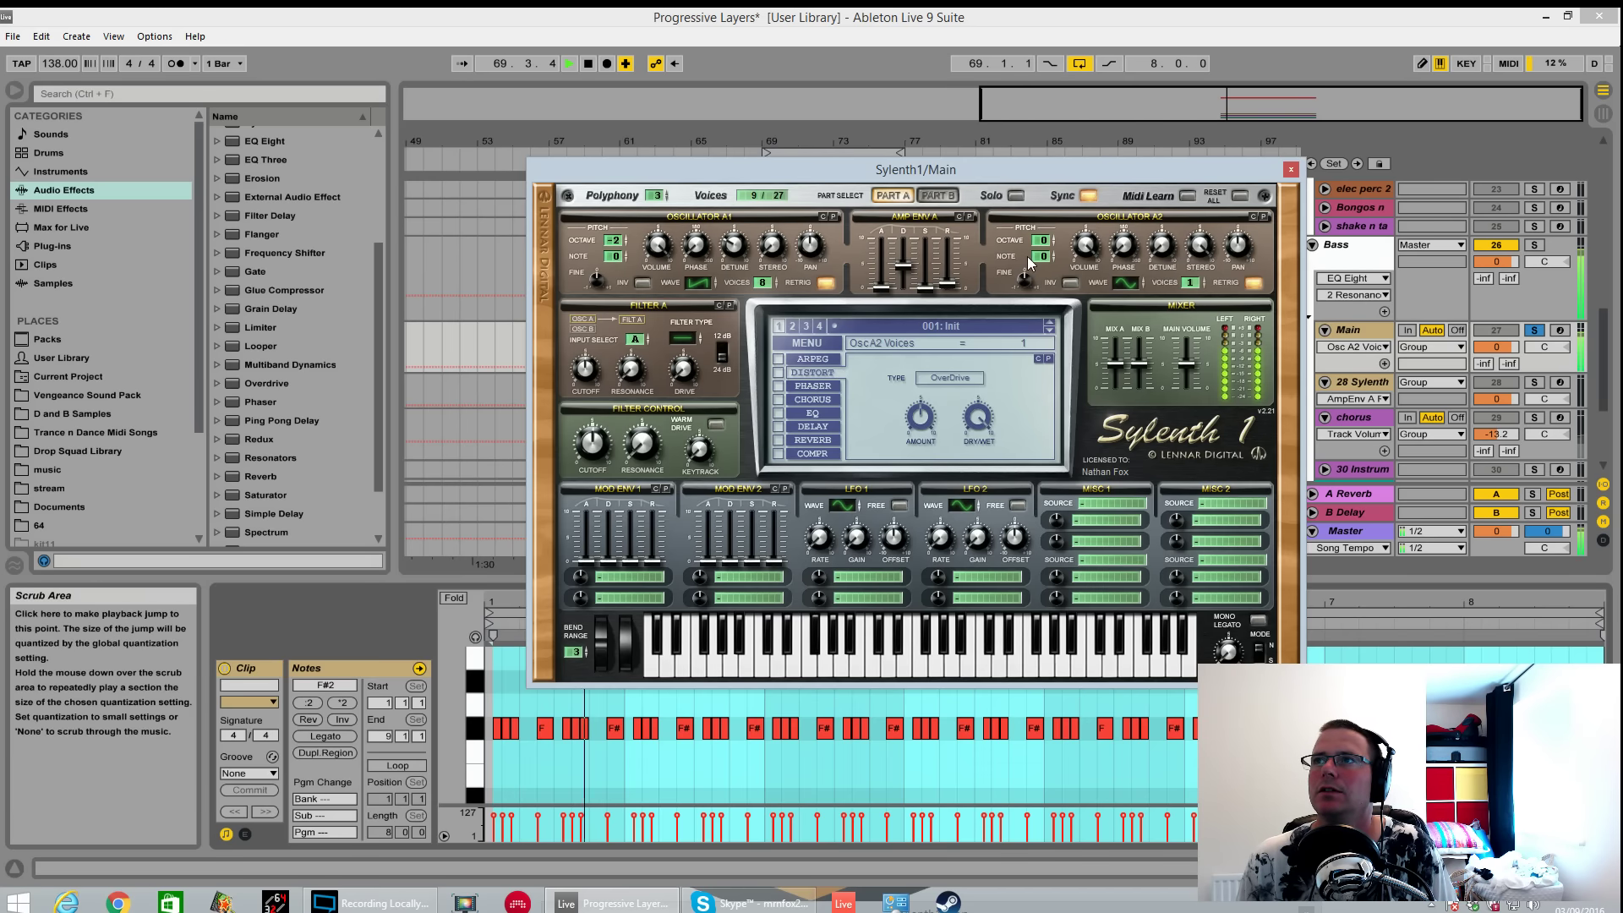
Enable distortion with the FoldBack type, amount 1.90 and dry/wet 20.95 %, and audition the result.
click(778, 373)
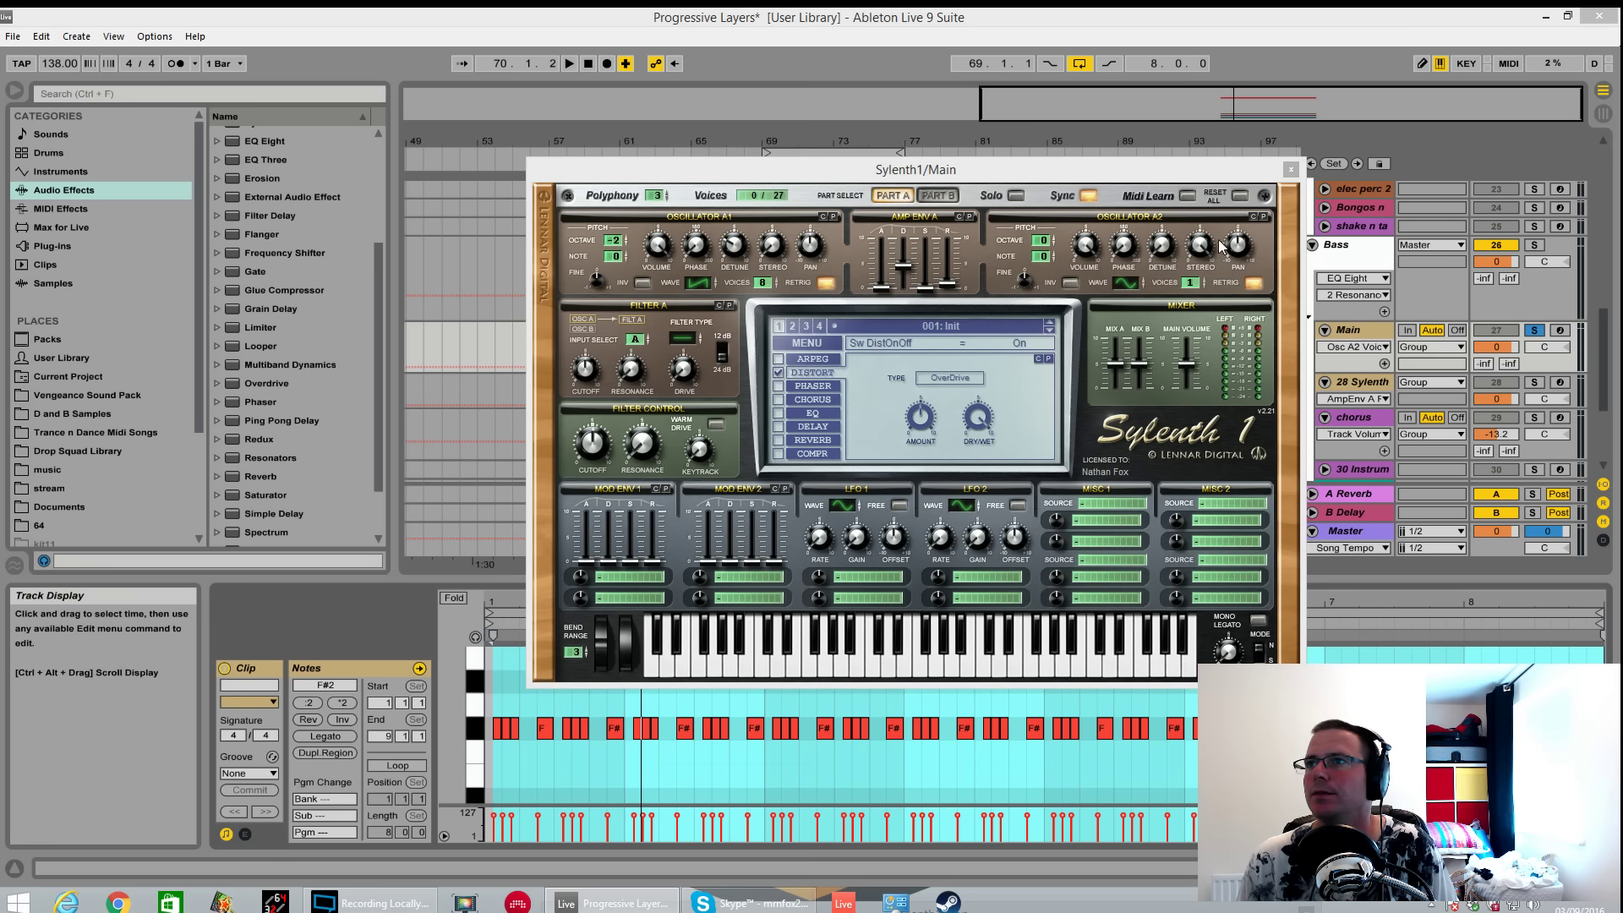
click(975, 386)
click(970, 413)
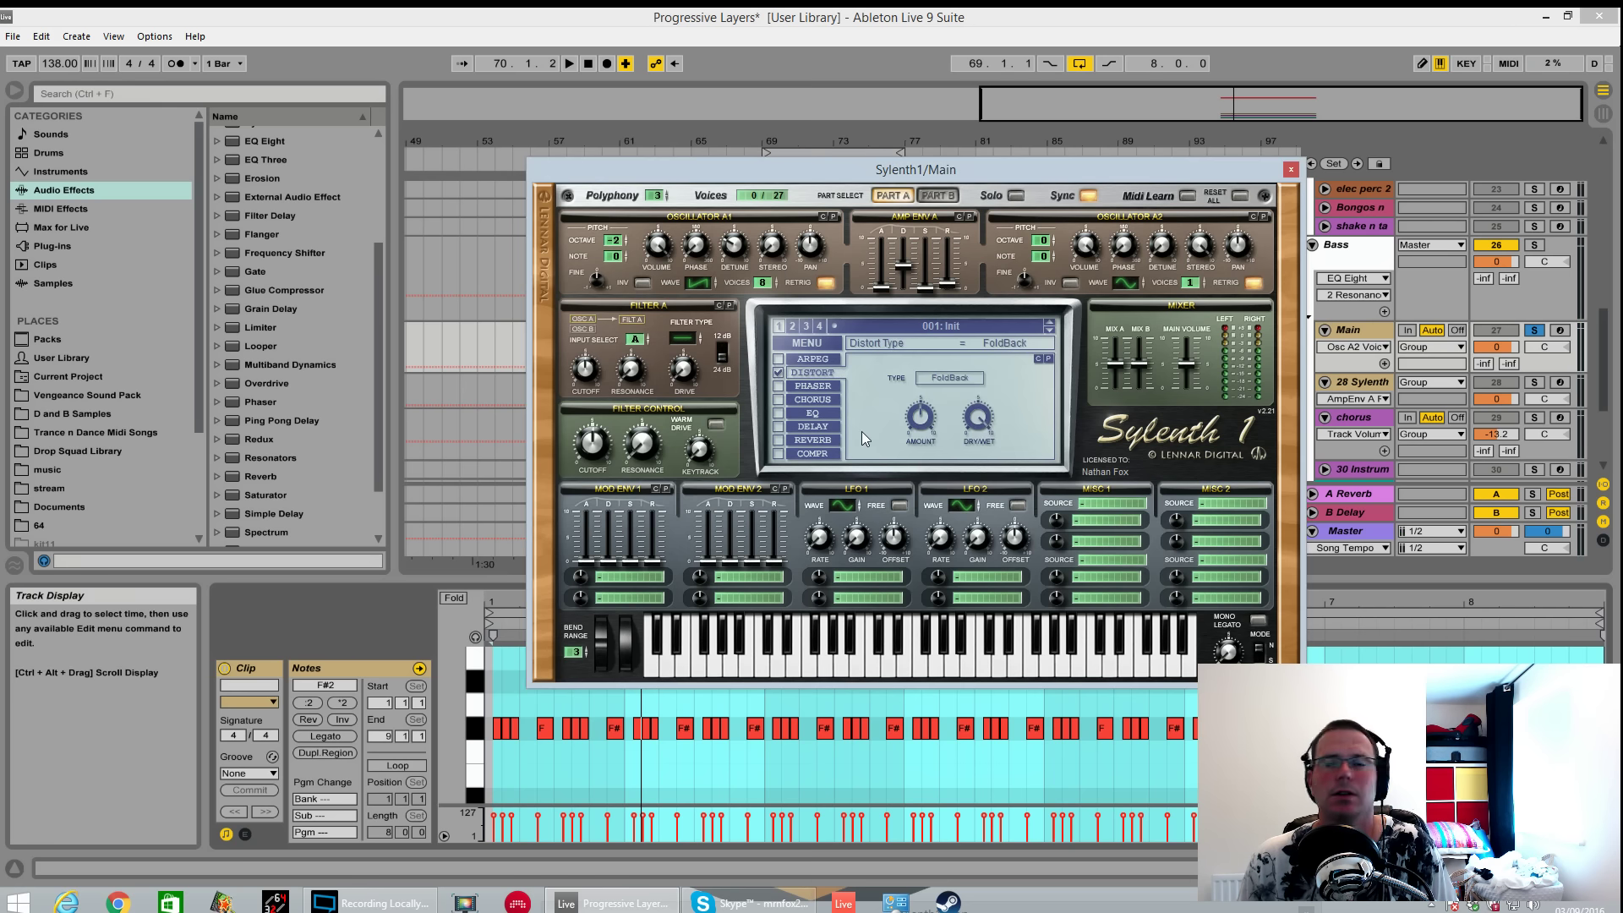
drag(925, 431, 922, 477)
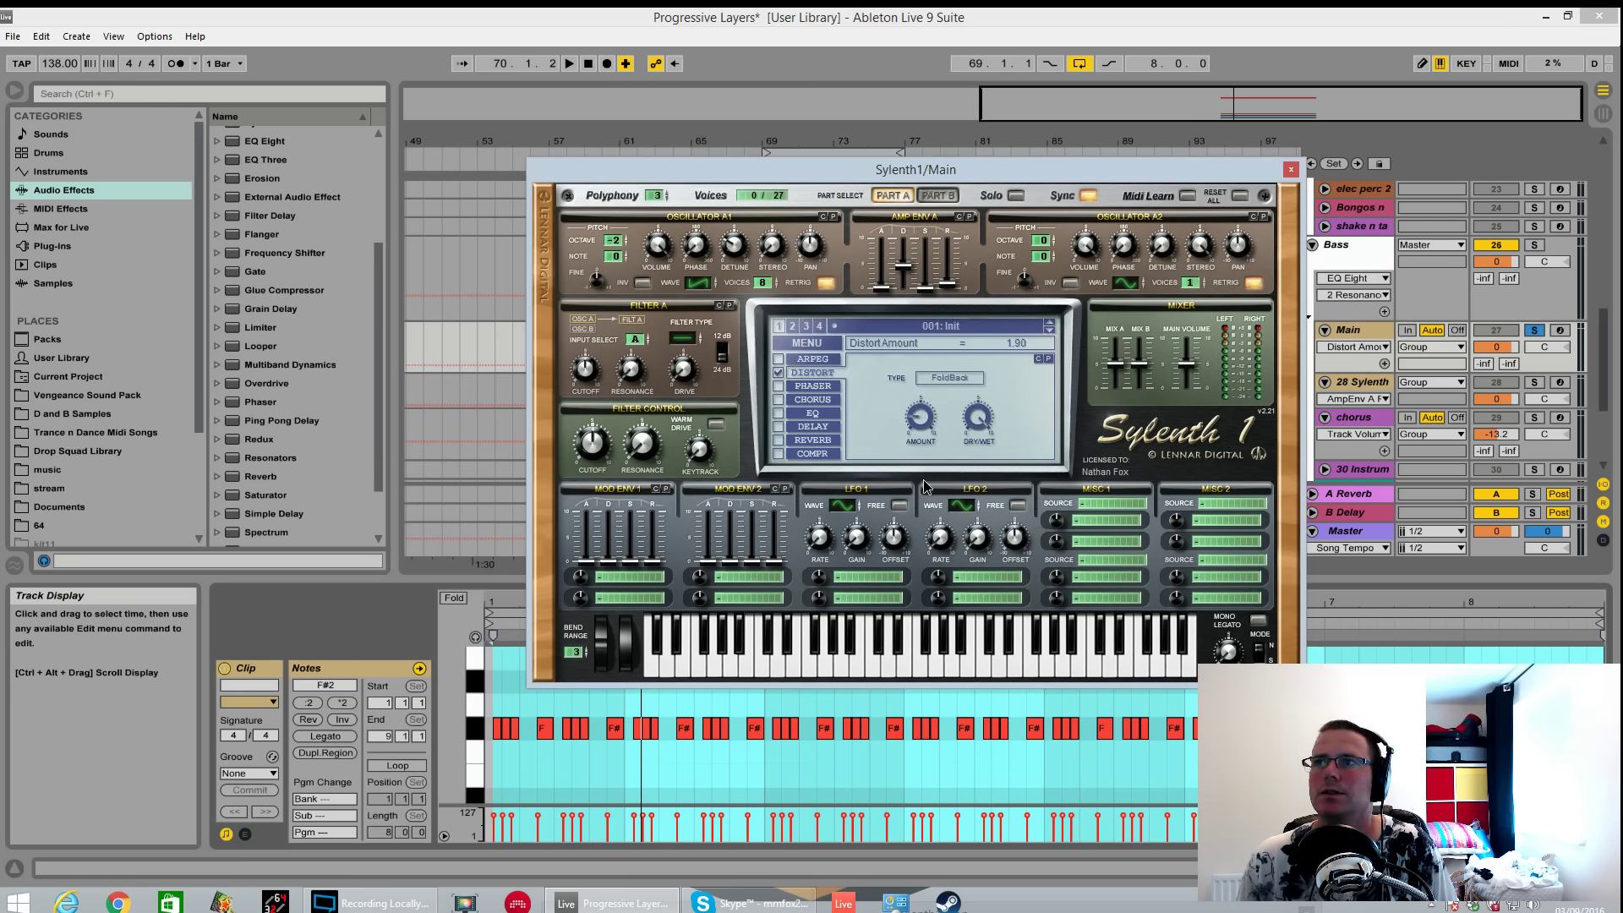
drag(983, 426, 983, 567)
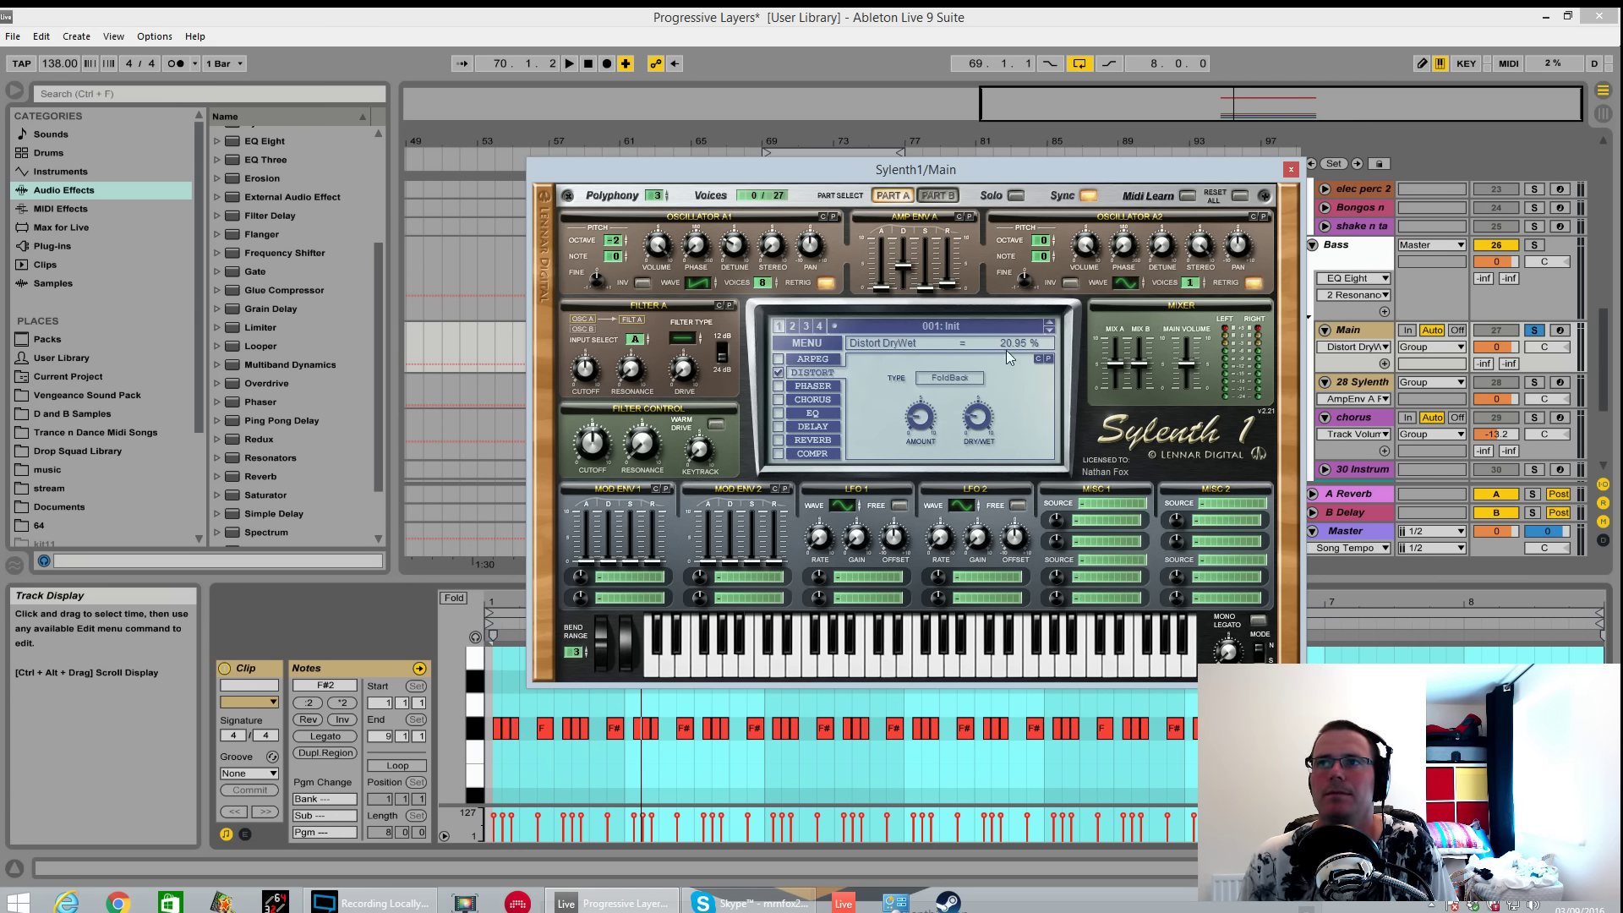
key(space)
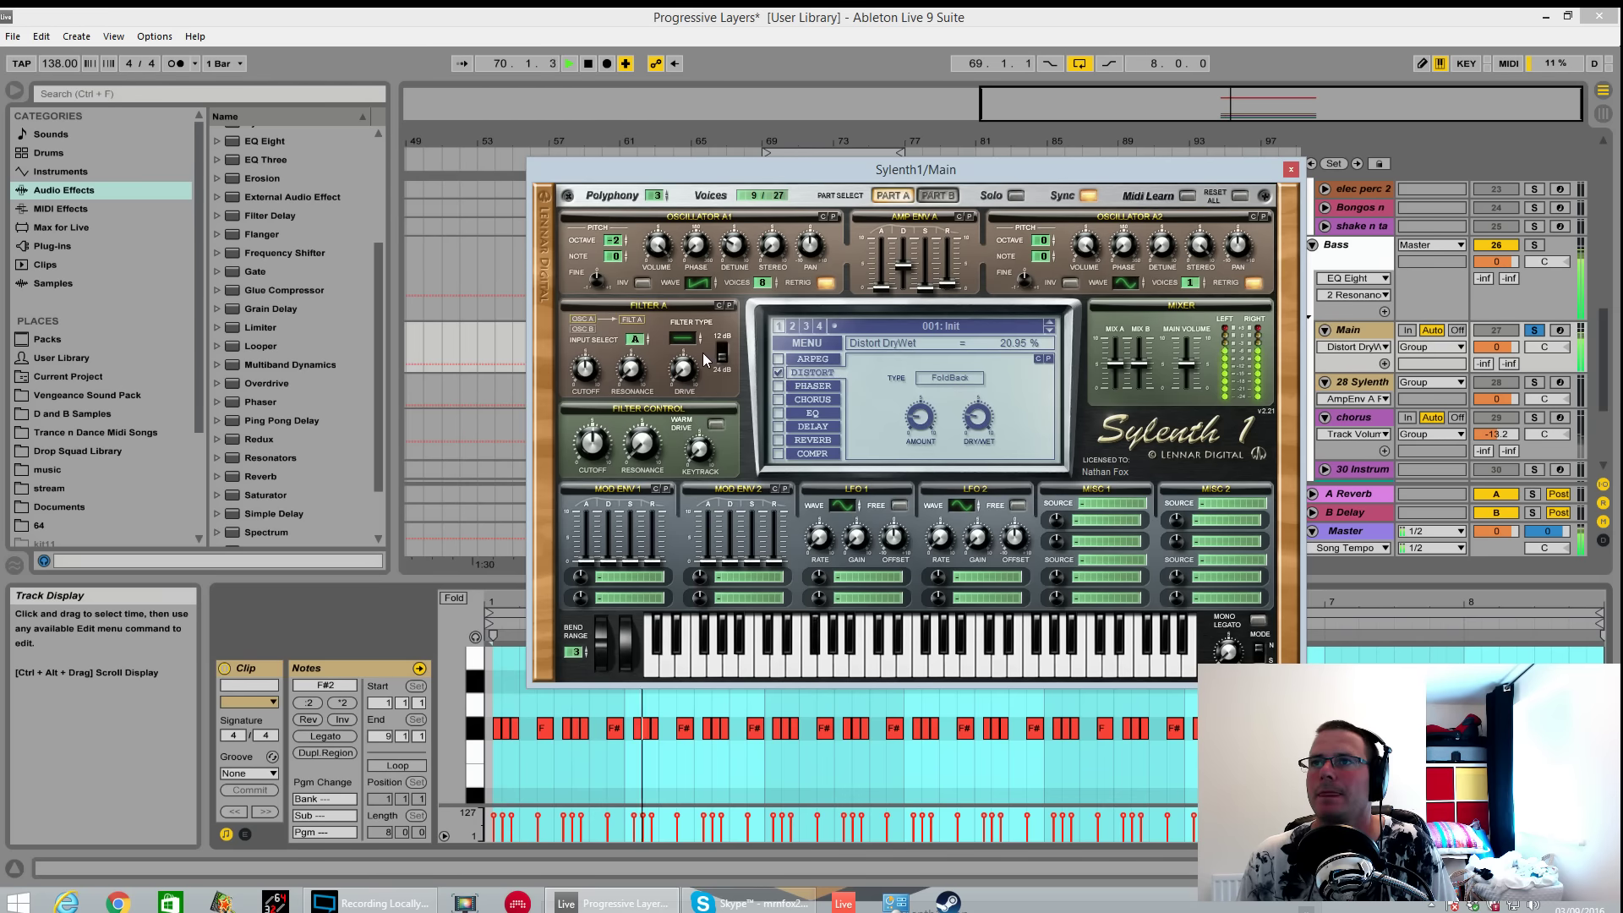
key(space)
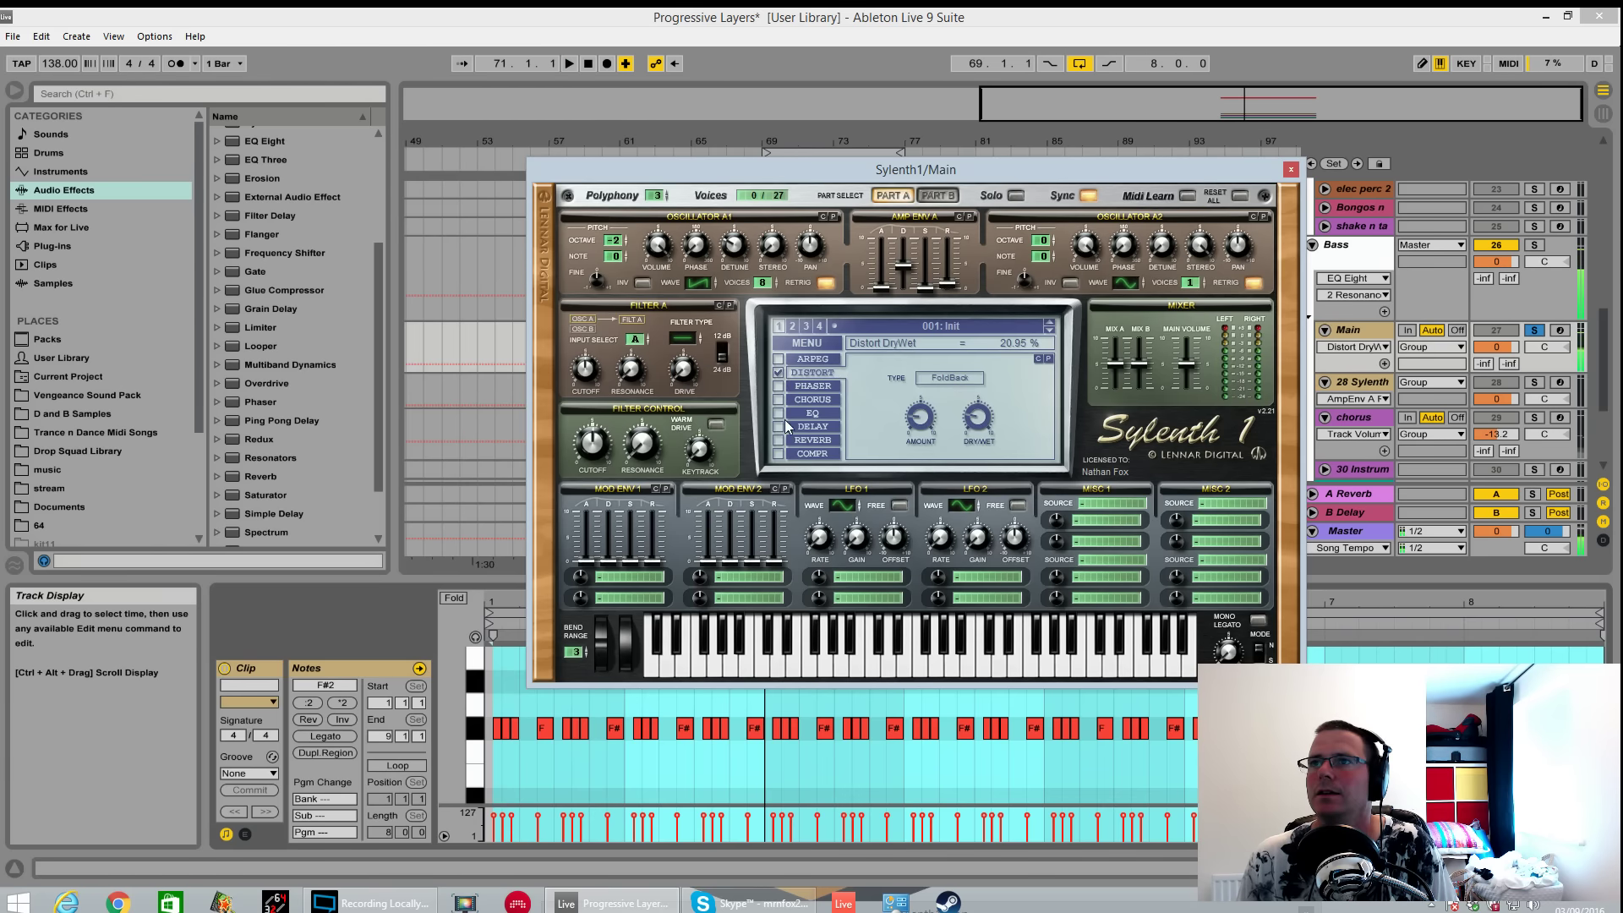
Enable the EQ, set bass to 8.57 dB at 353.87 Hz and treble to 10.57 dB at 666.92 Hz, and audition the result.
click(778, 413)
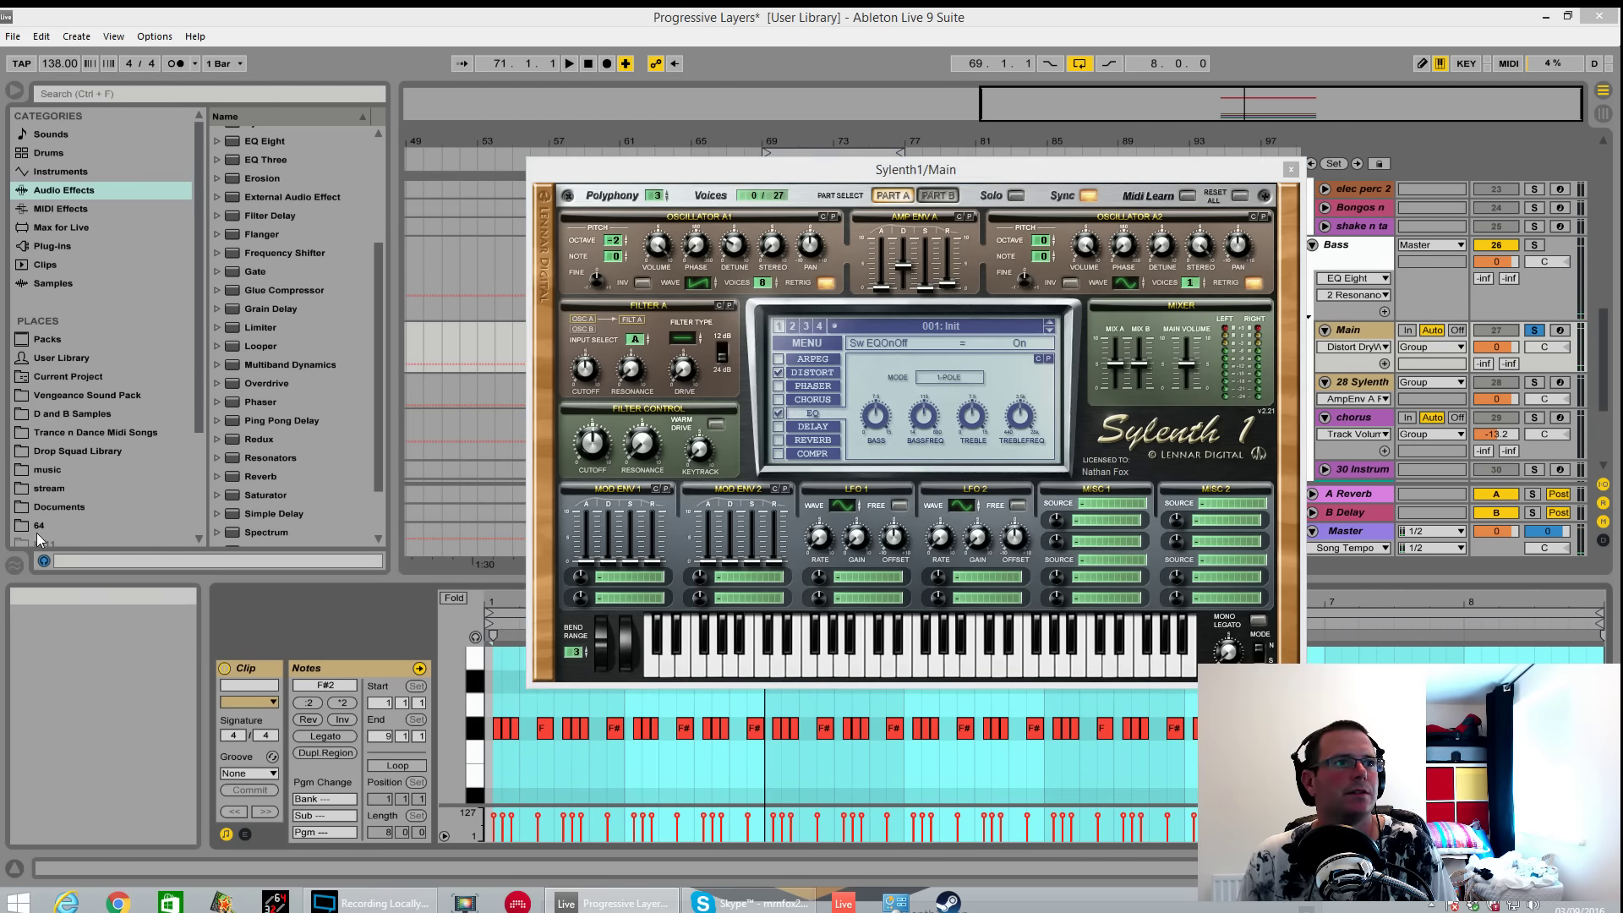
click(886, 418)
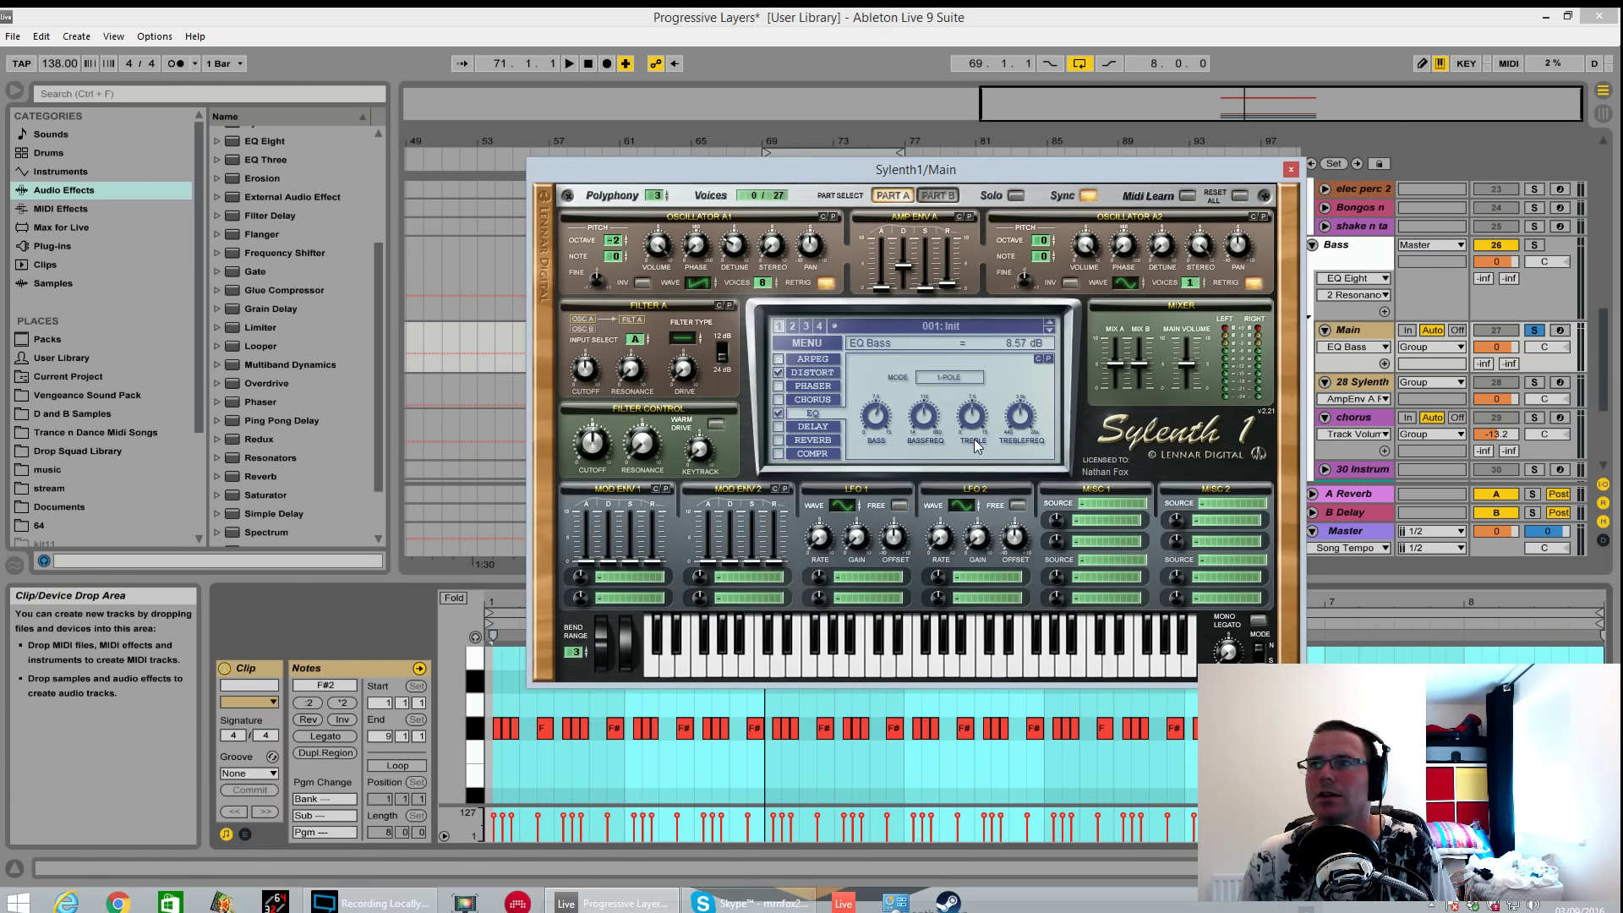
drag(927, 425, 927, 376)
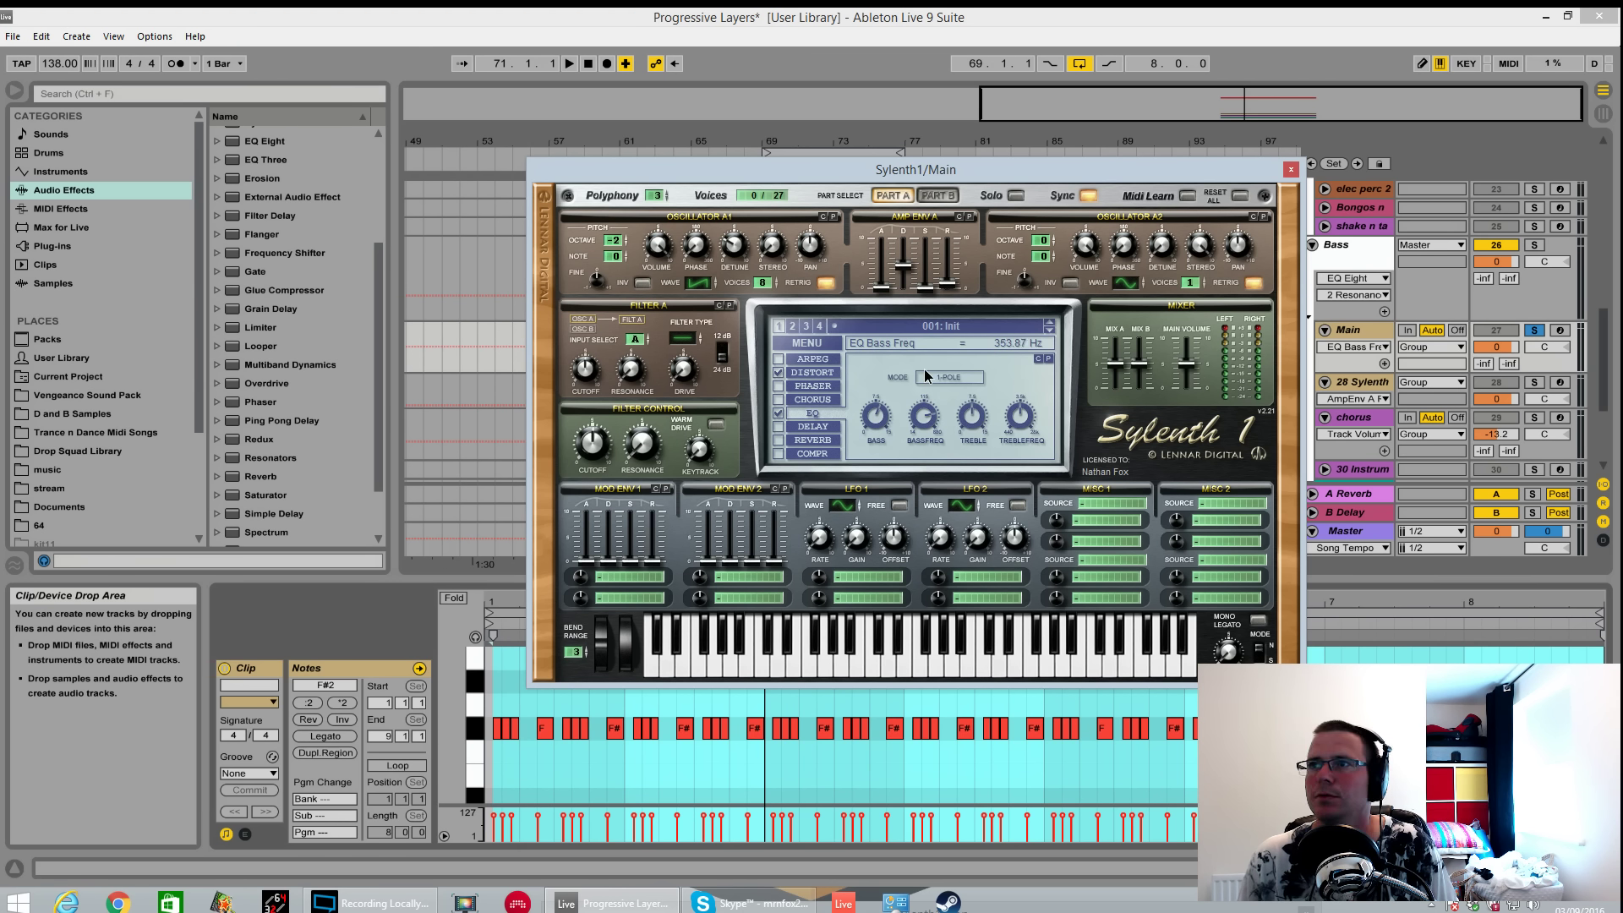
click(978, 420)
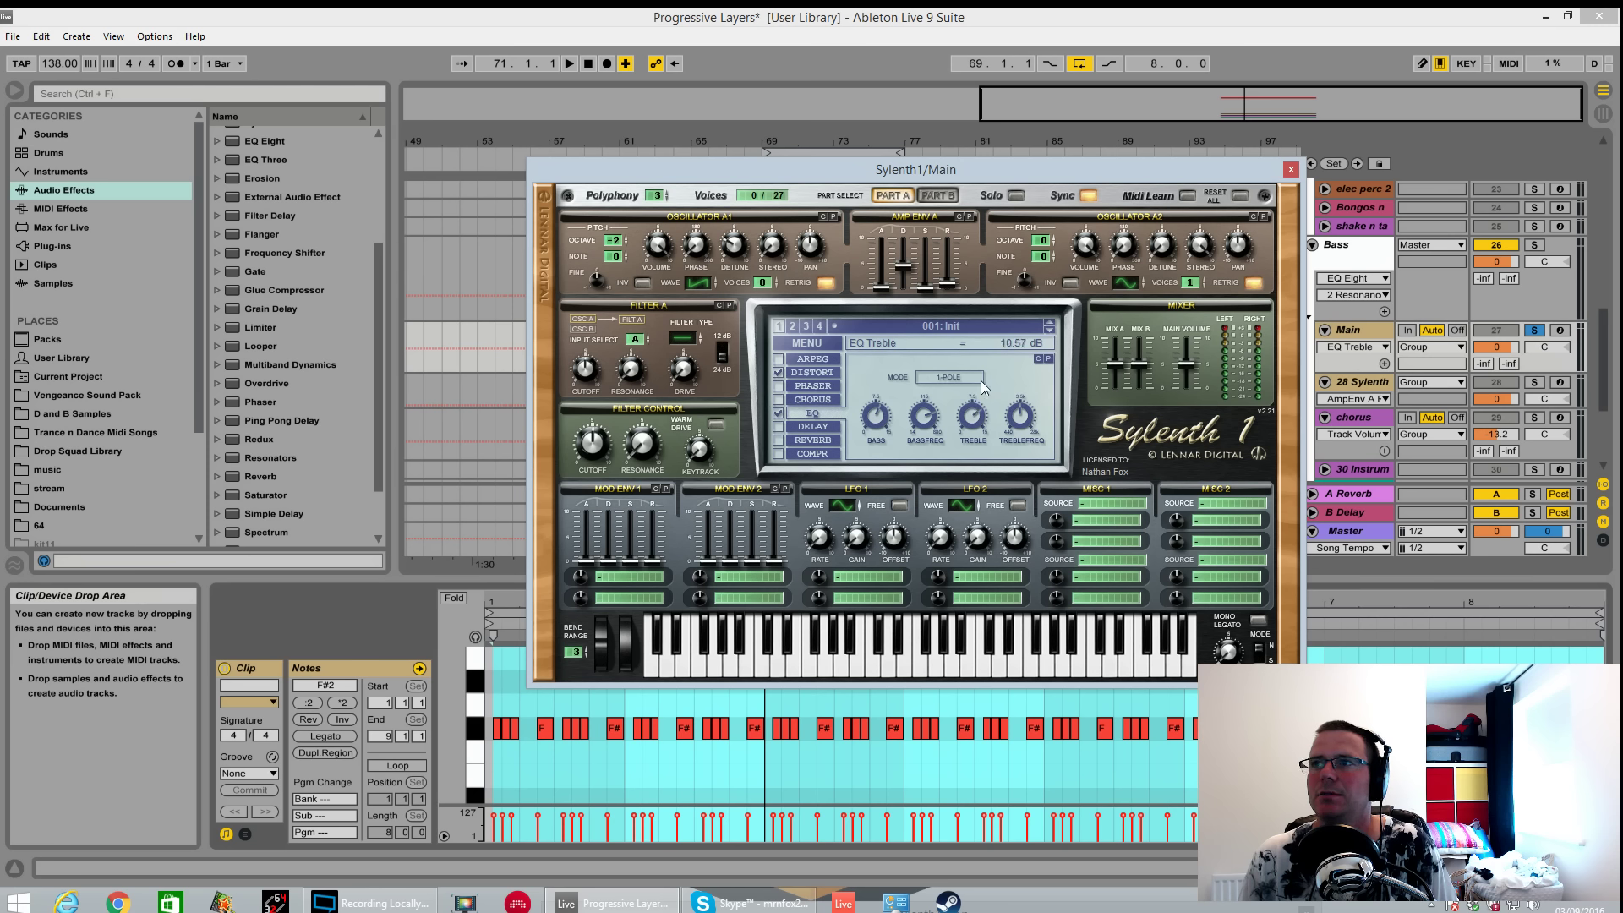
drag(1020, 416, 1033, 506)
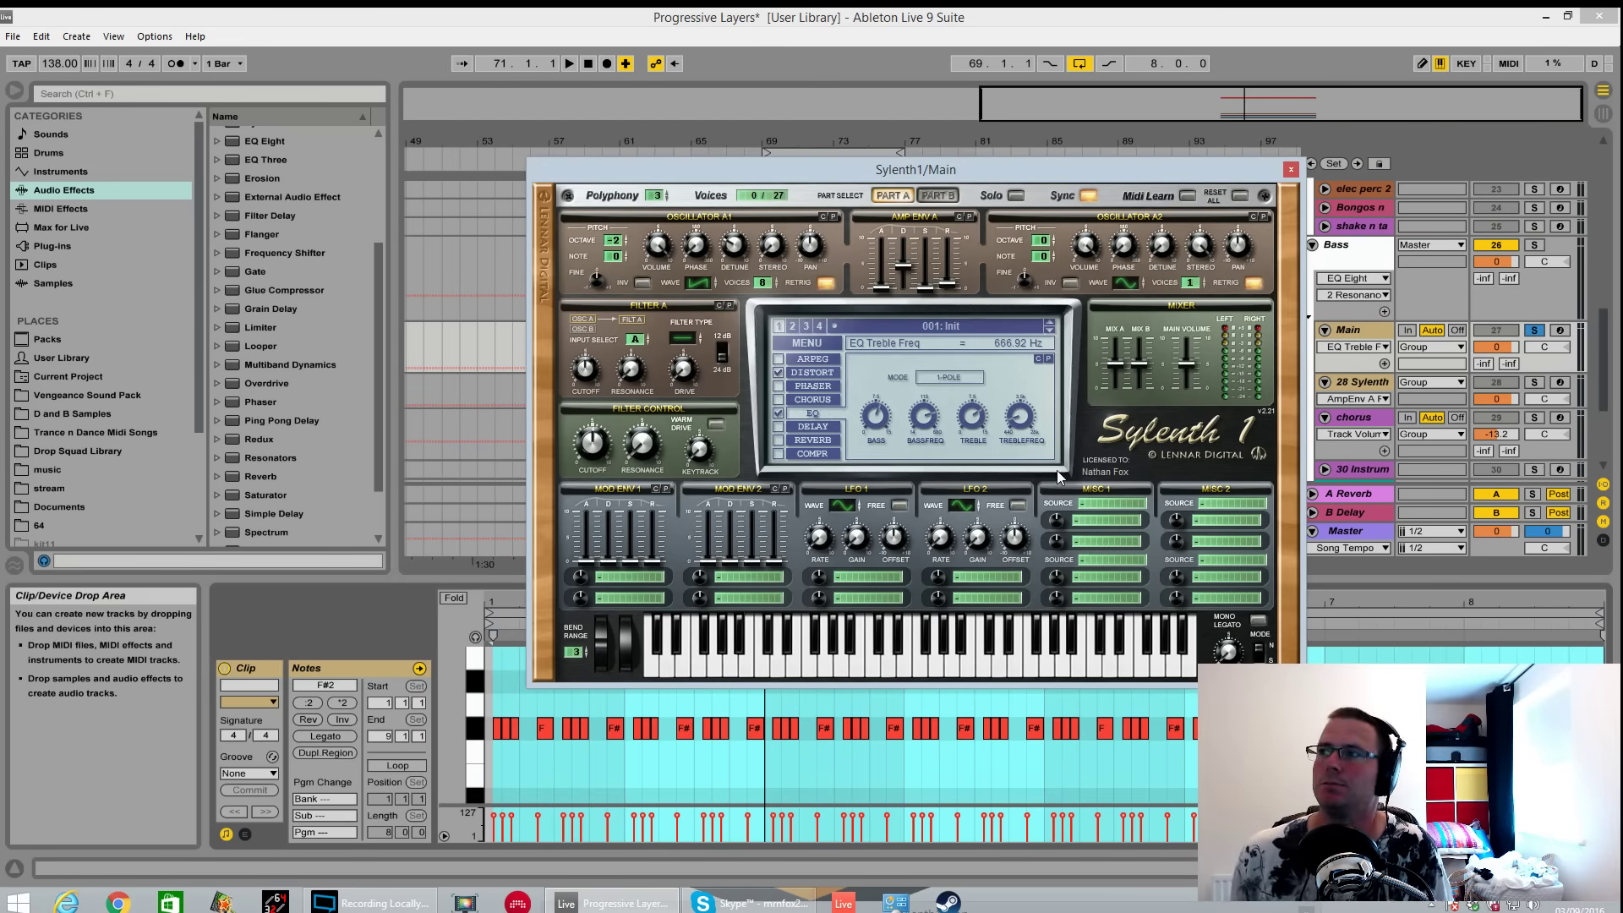
key(space)
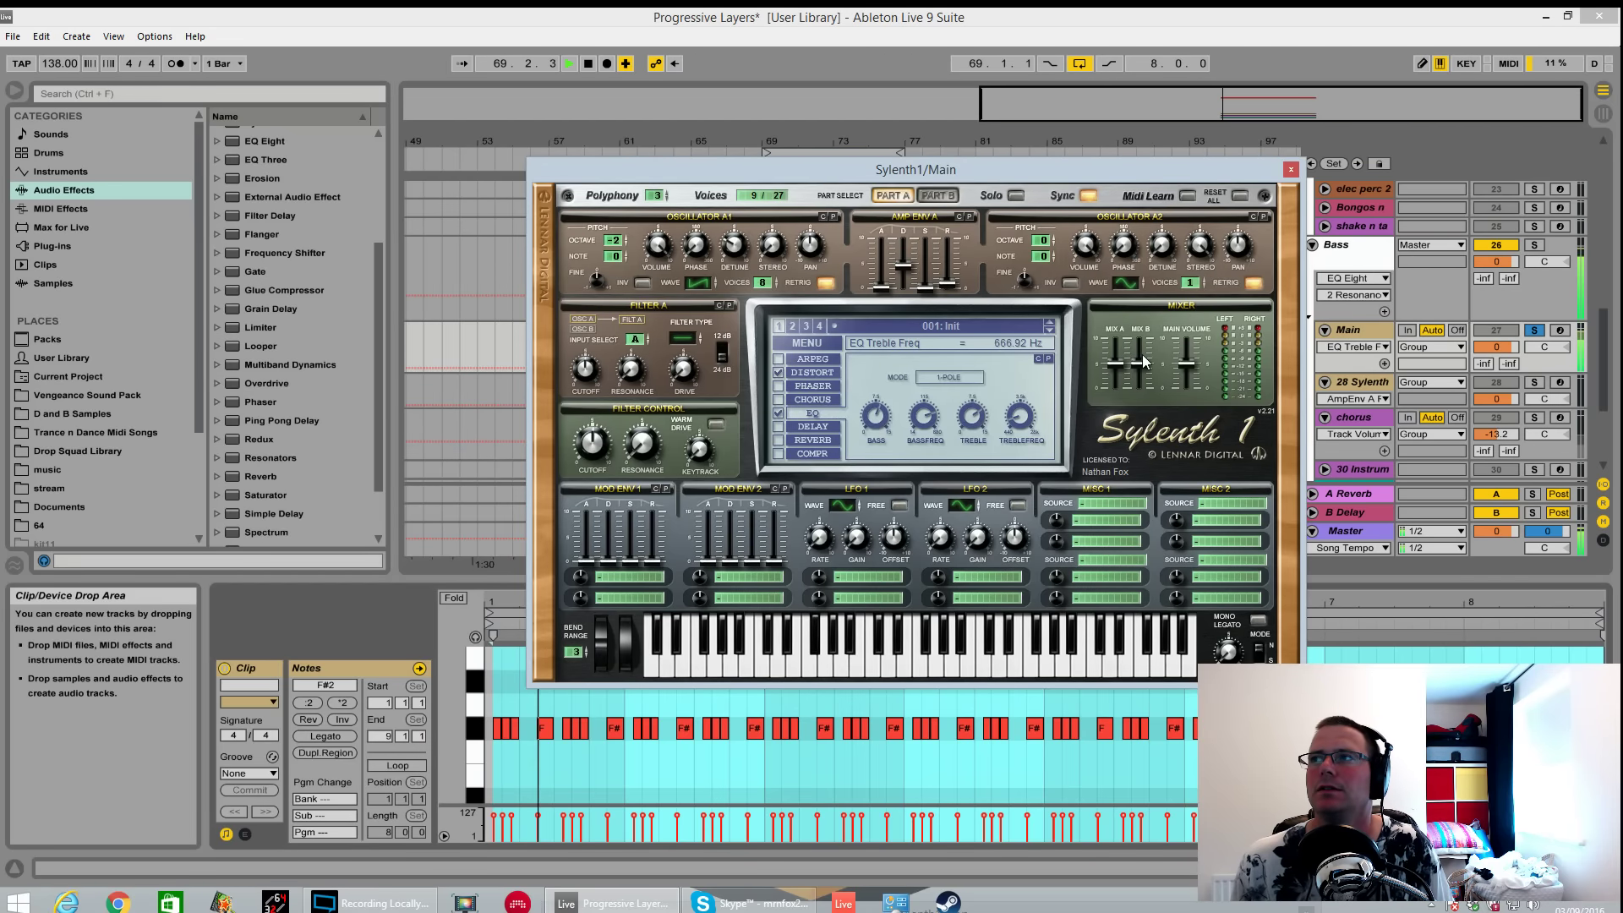
key(space)
Set filter A to Lowpass, adjust its cutoff, and set resonance to 2.05 and drive to 1.10.
click(683, 338)
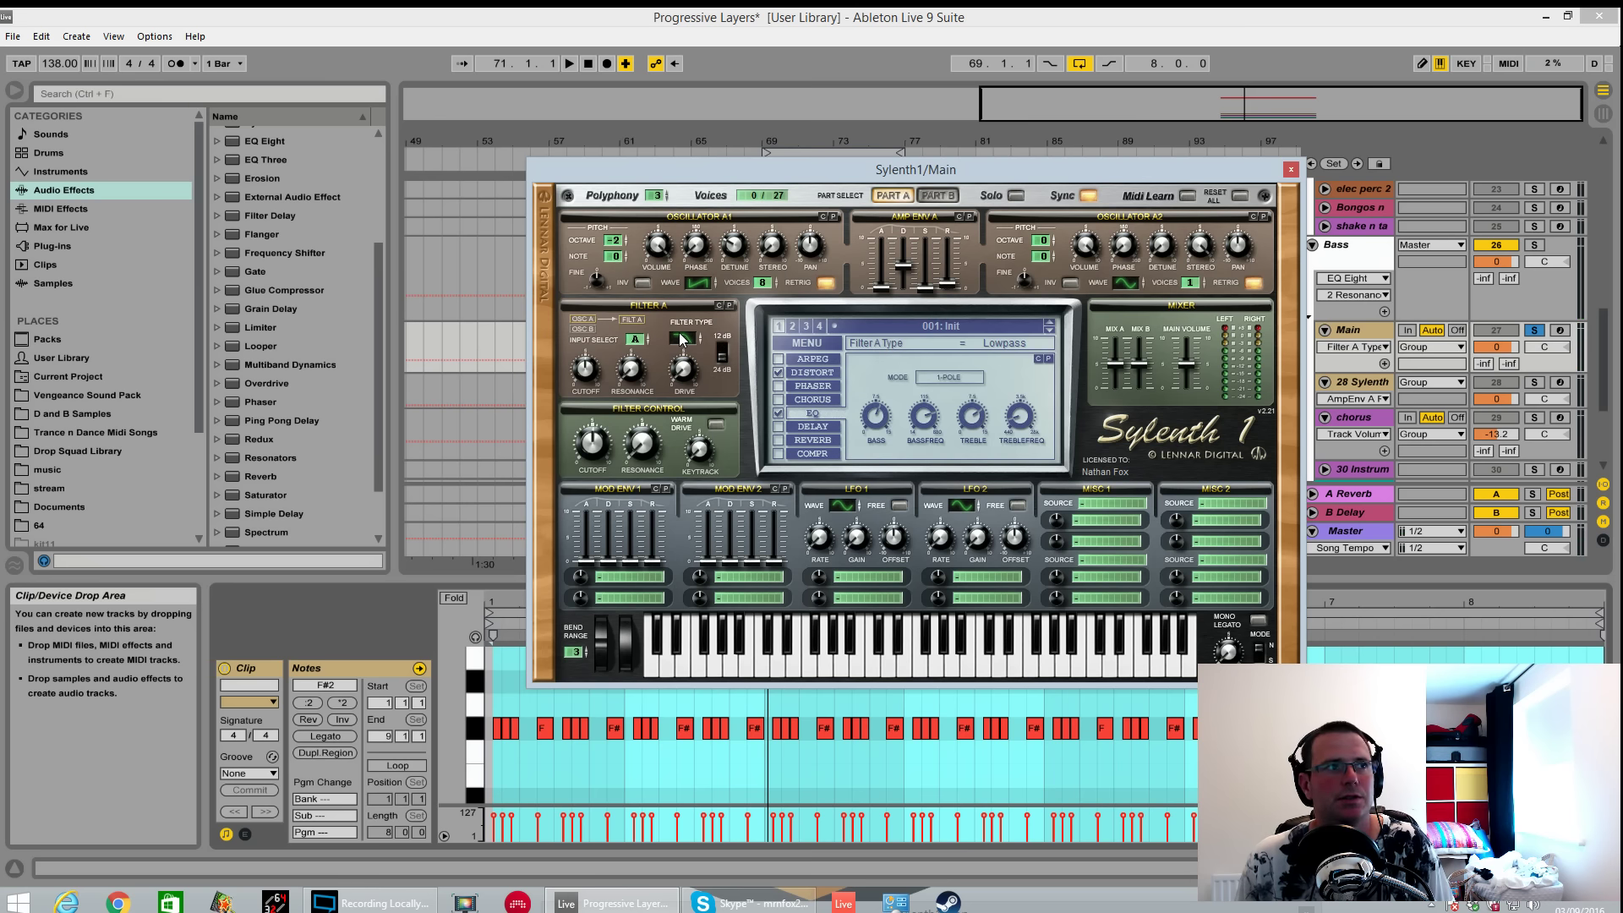
click(586, 369)
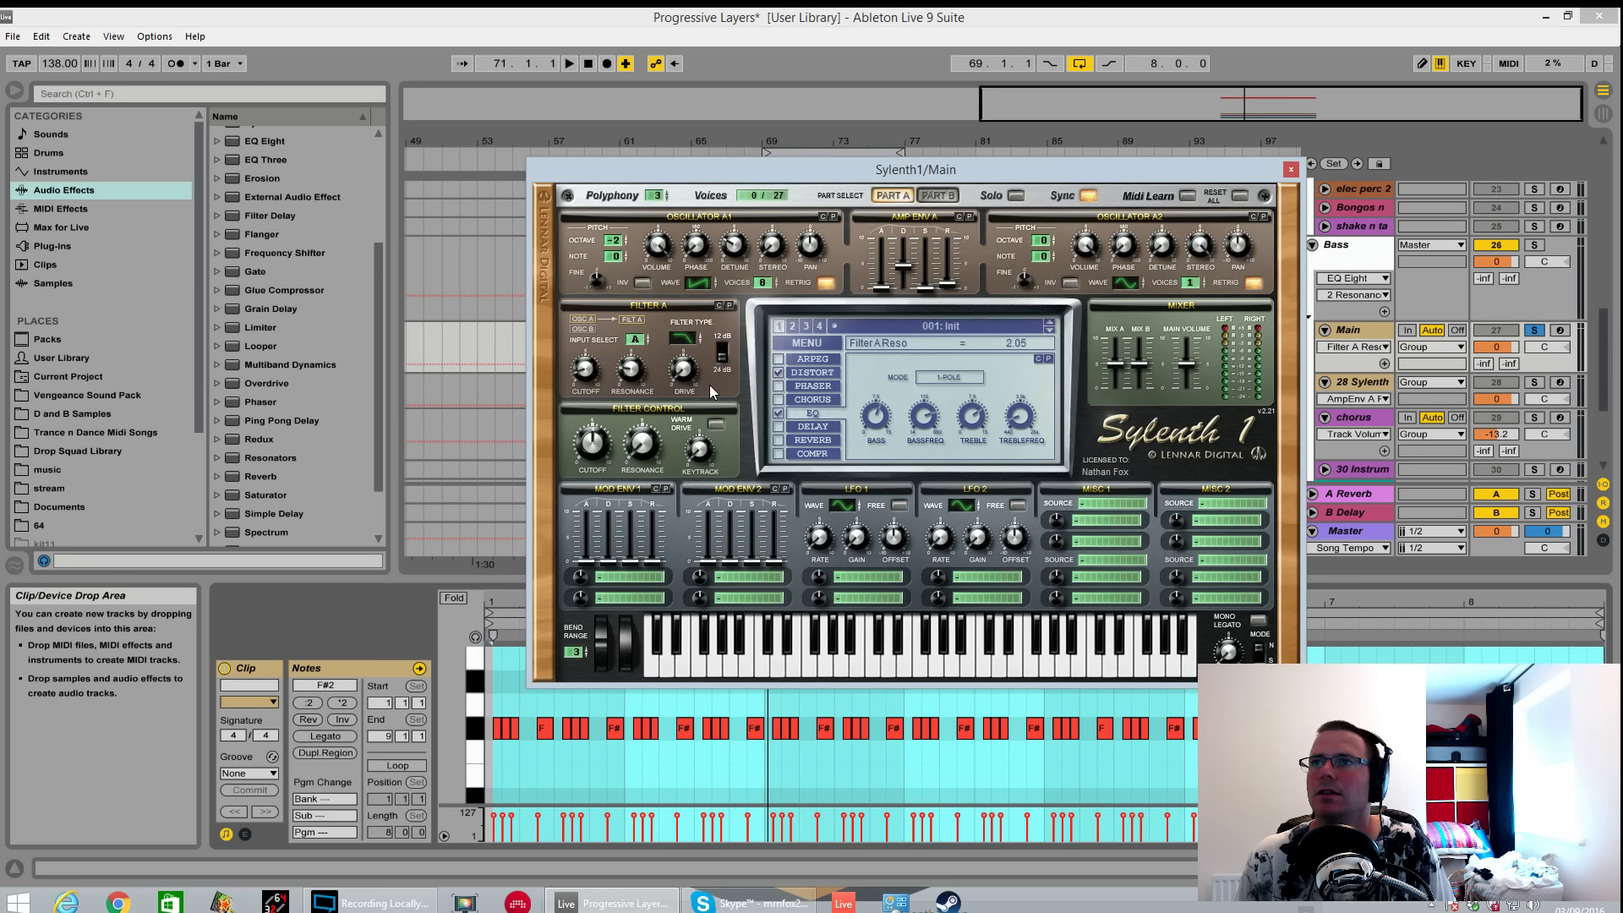
click(690, 355)
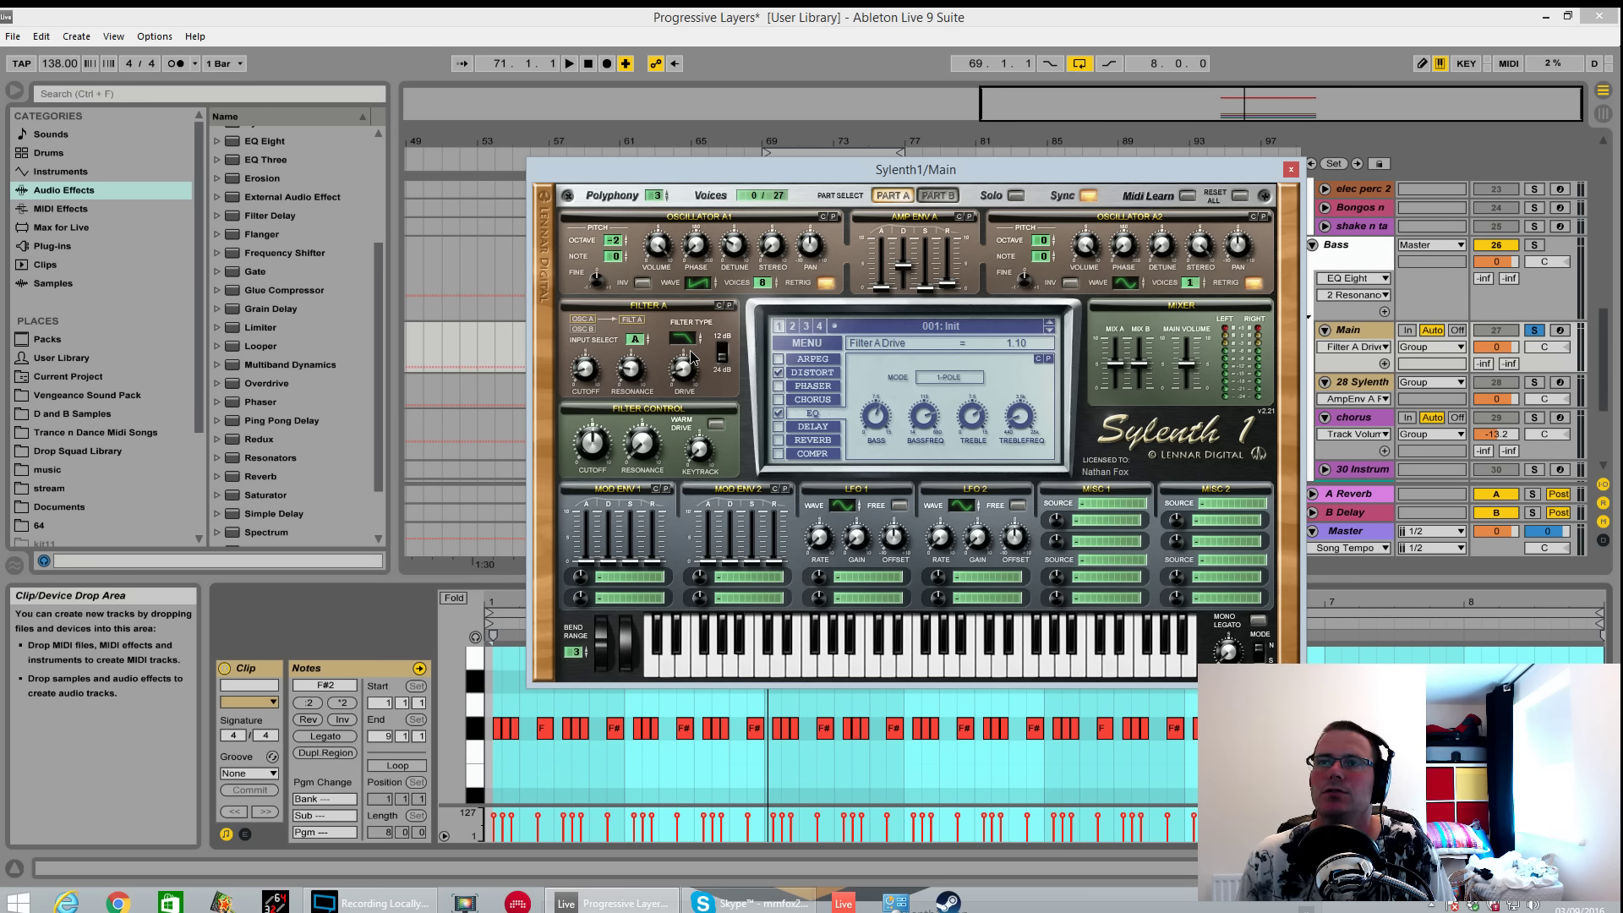
Route mod envelope 1 to Cutoff A, raise its decay, try its attack at 0.57 and set amp envelope A's attack to 0.97 during playback.
click(622, 573)
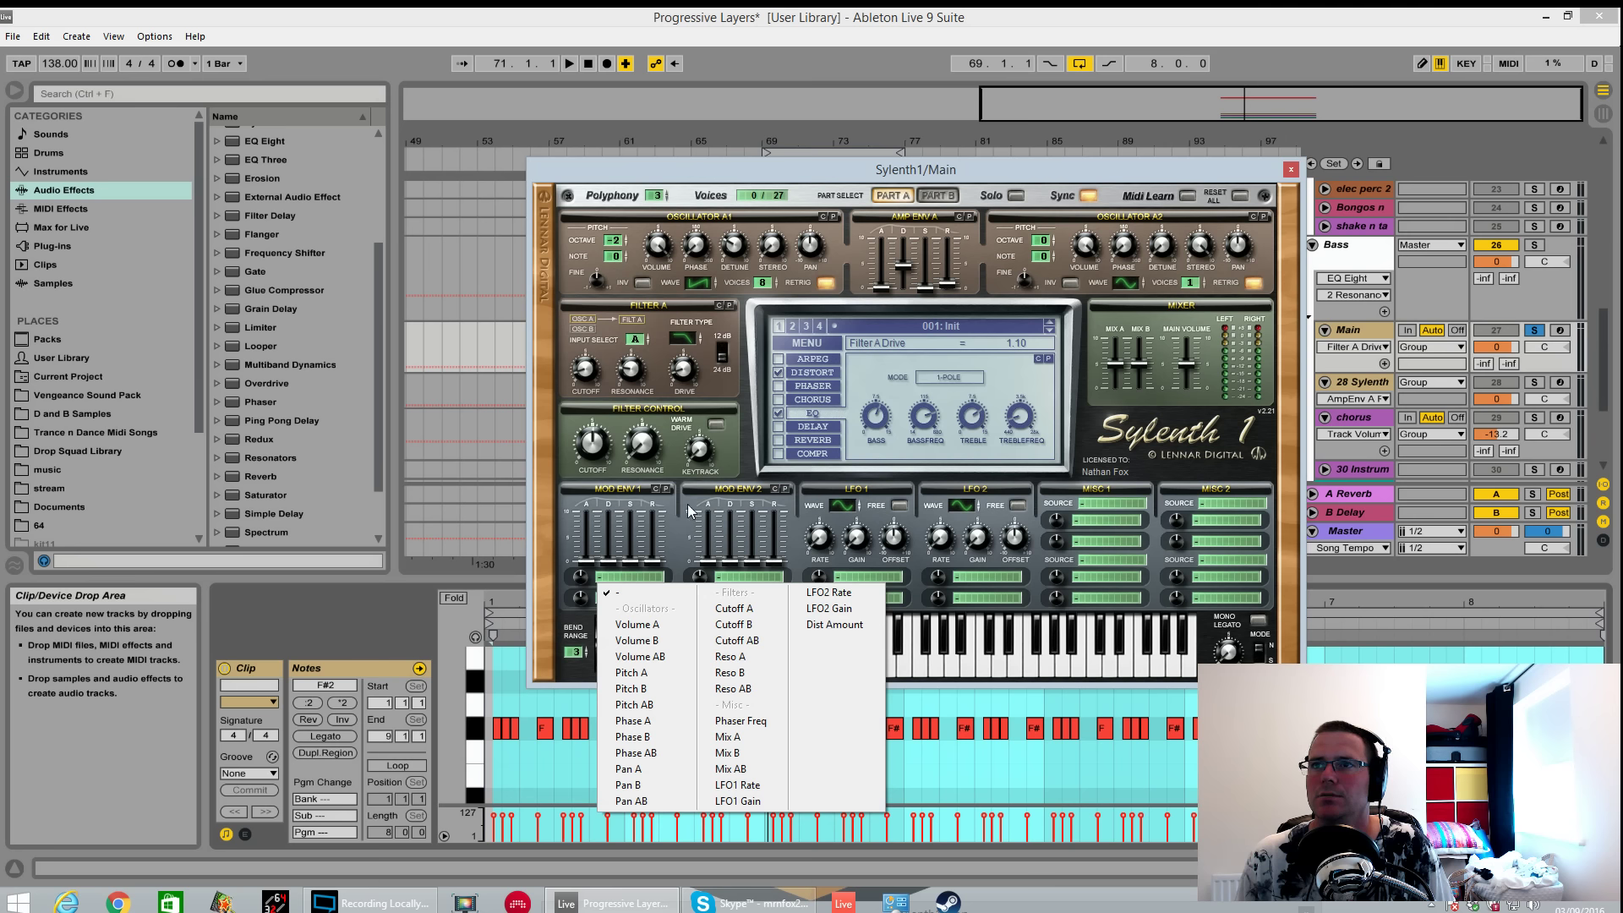
click(747, 609)
click(589, 563)
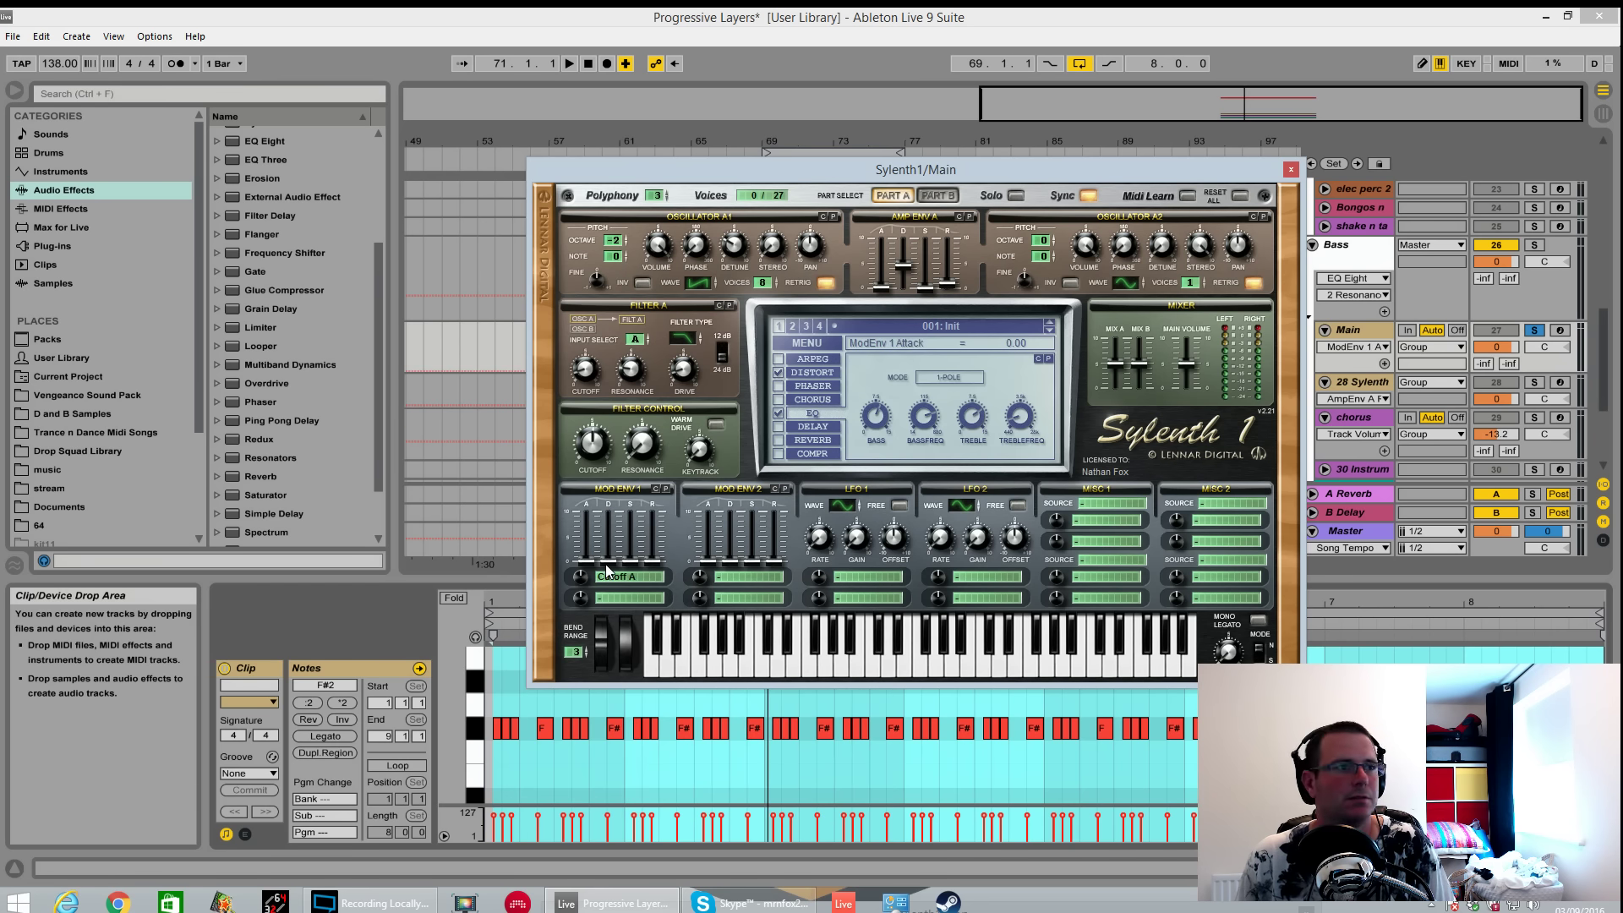
click(606, 559)
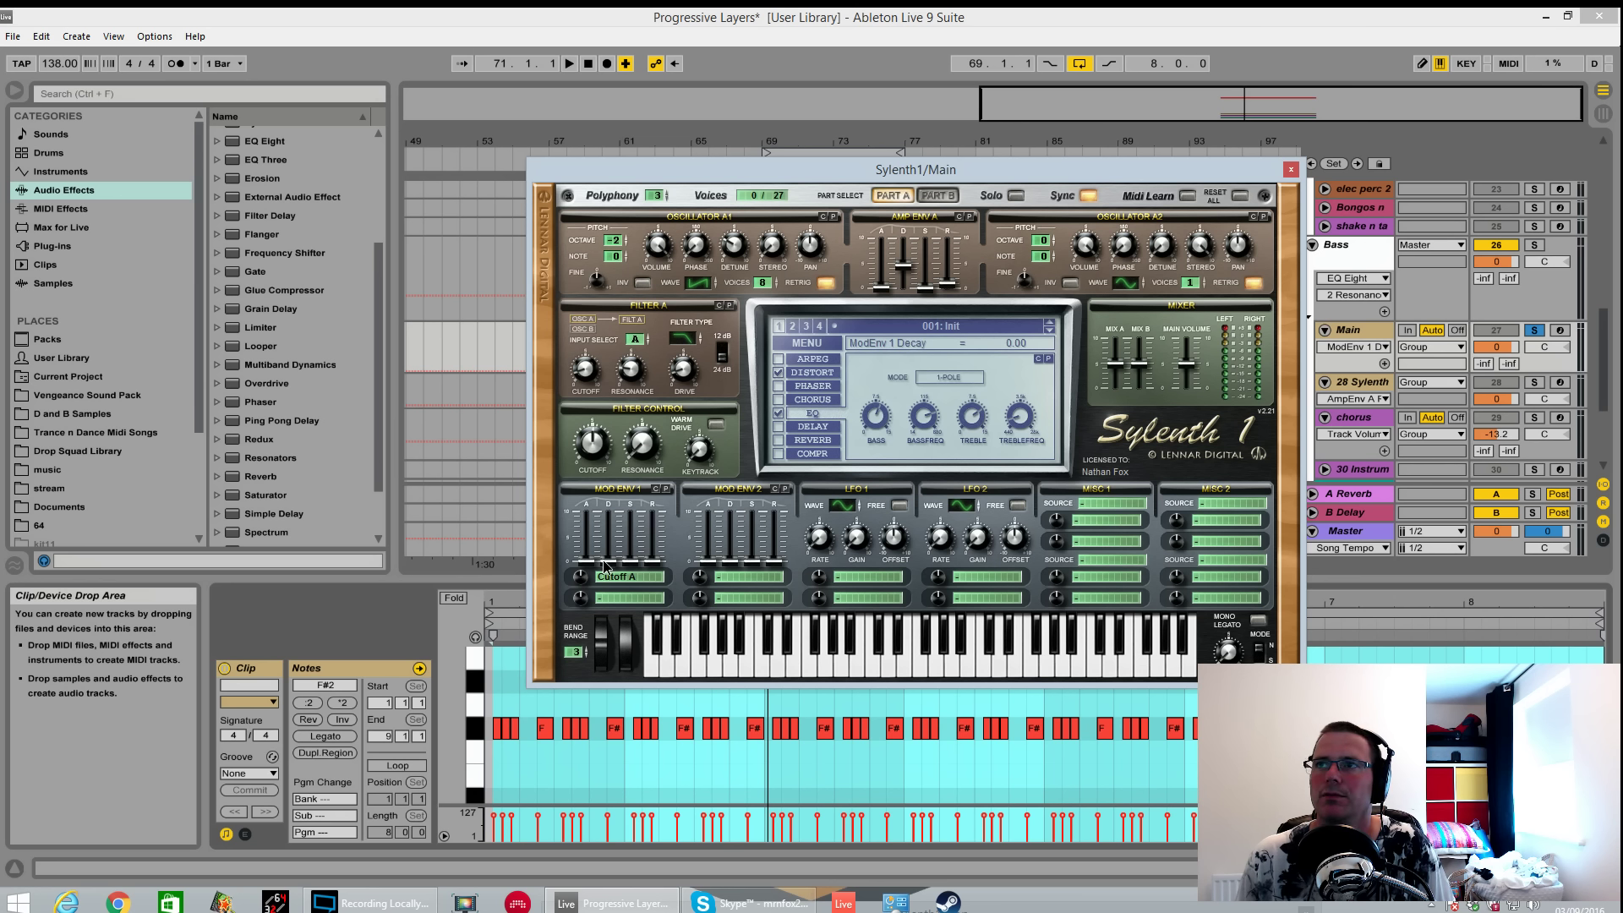
key(space)
mouse_move(606, 559)
mouse_down()
mouse_move(612, 528)
mouse_move(586, 566)
mouse_move(598, 548)
mouse_move(617, 558)
mouse_move(615, 537)
mouse_move(651, 555)
mouse_move(593, 556)
mouse_up()
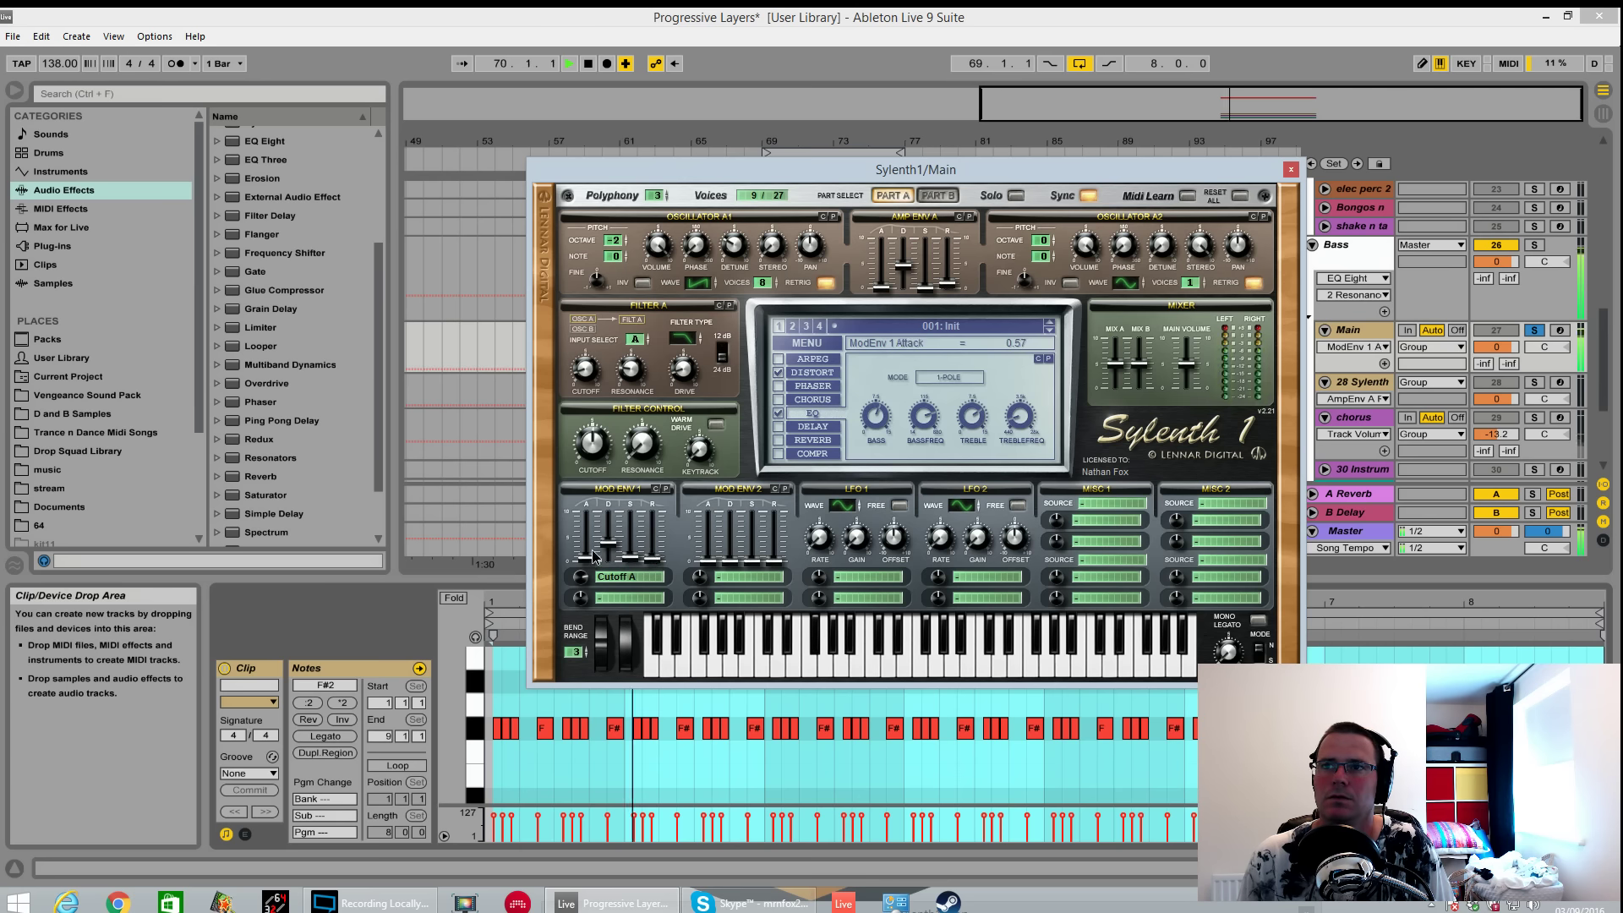
click(880, 282)
drag(879, 282, 880, 280)
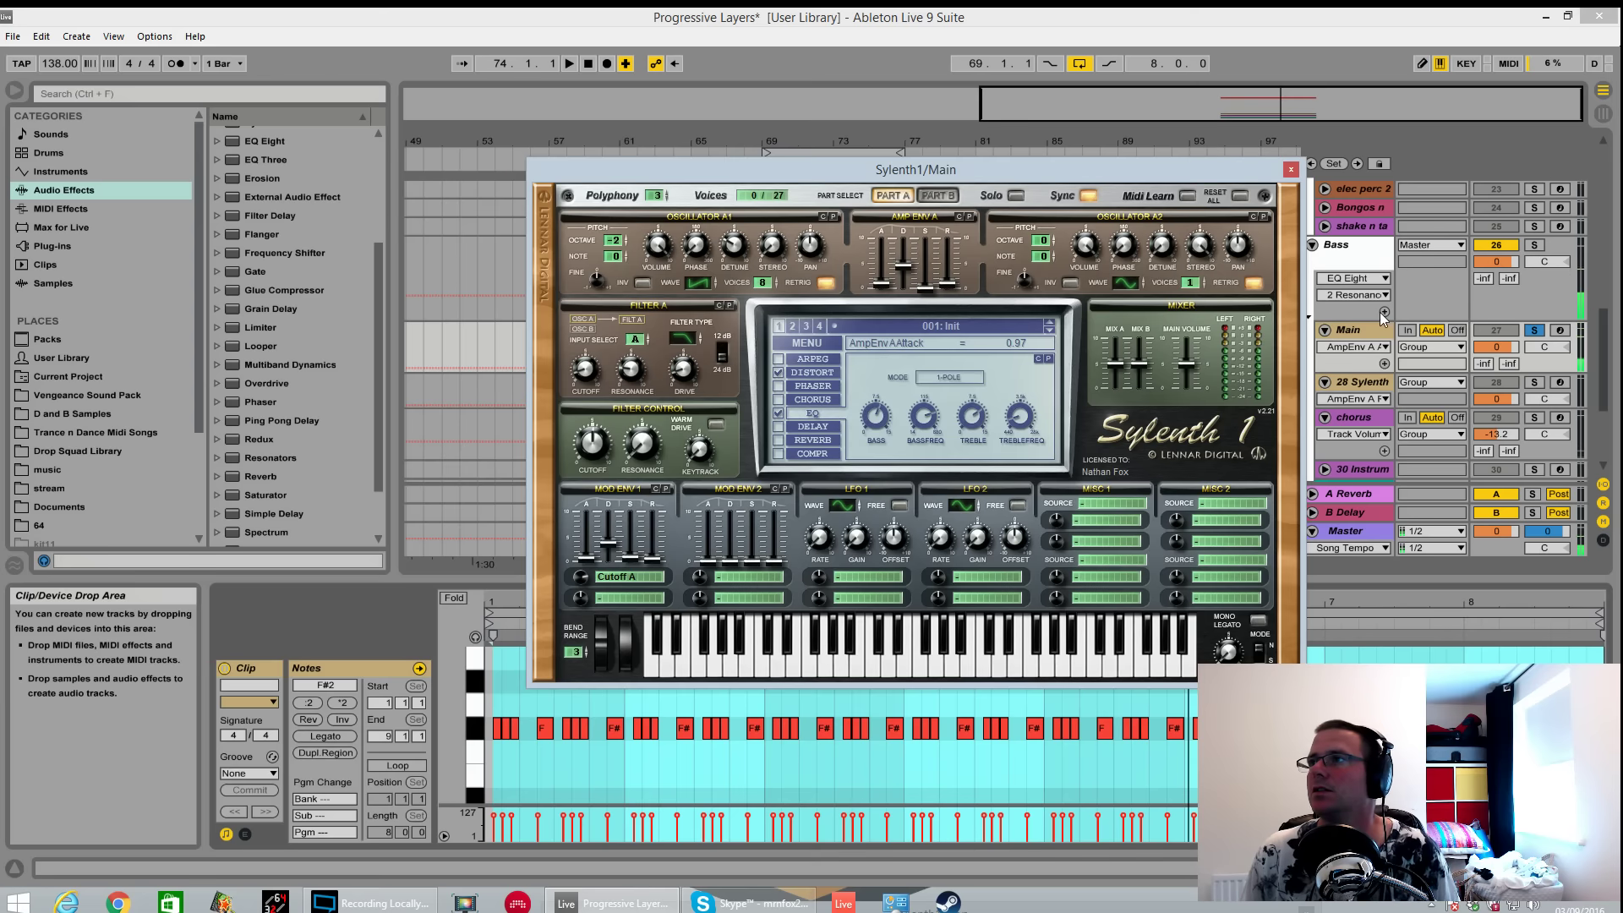
Close the synth window, show the Main track's device chain and play the loop through its compressor and EQ.
click(1291, 169)
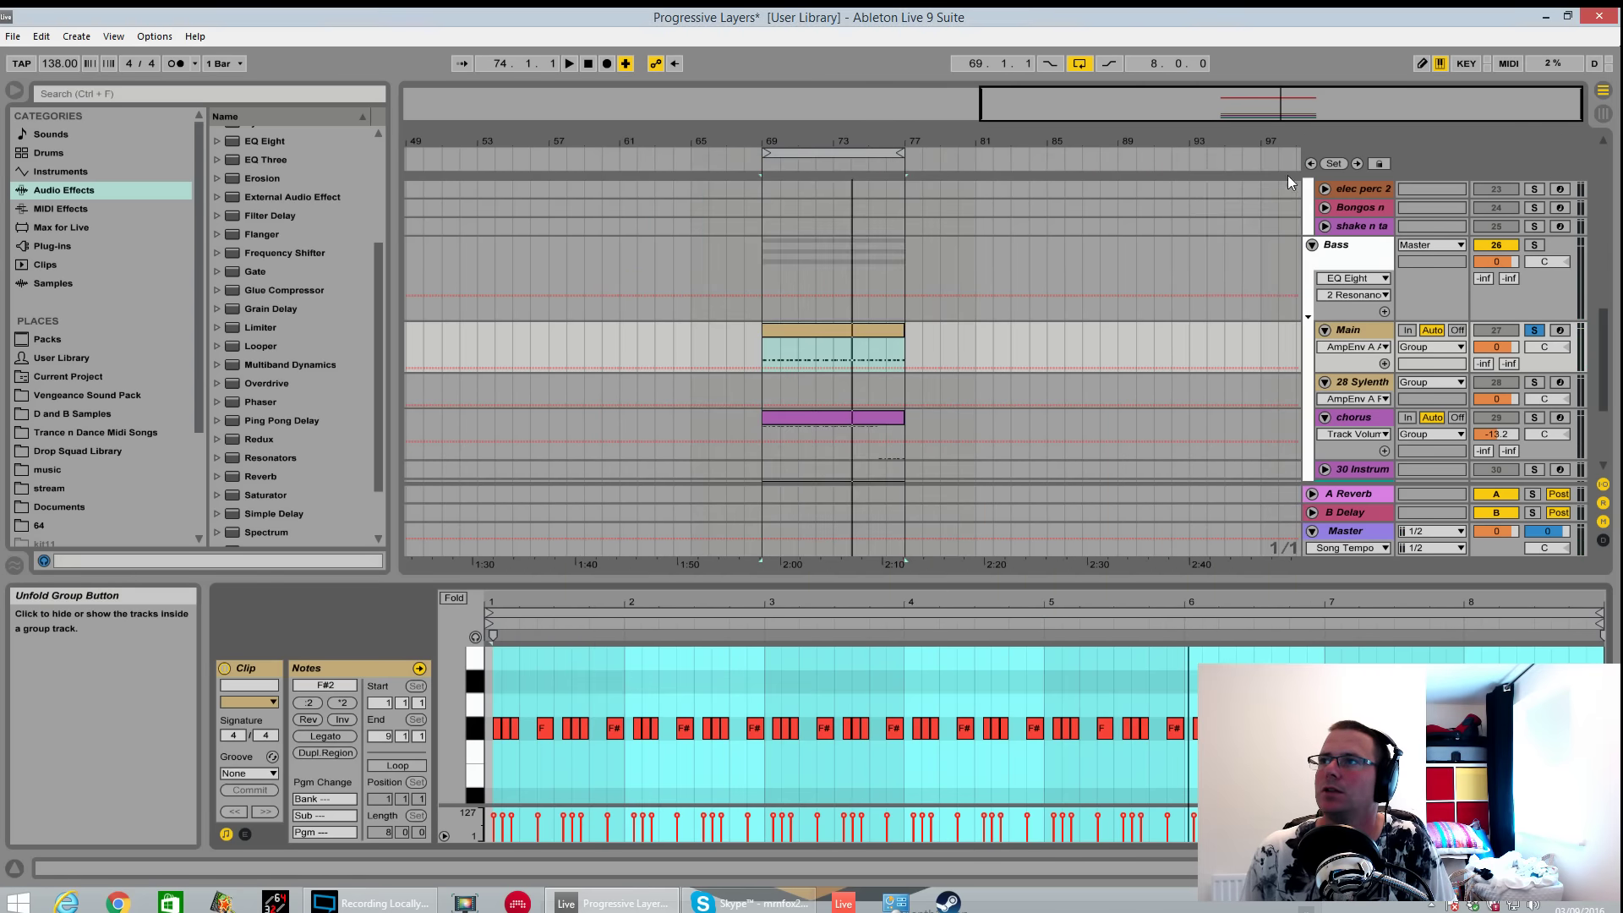
click(1352, 332)
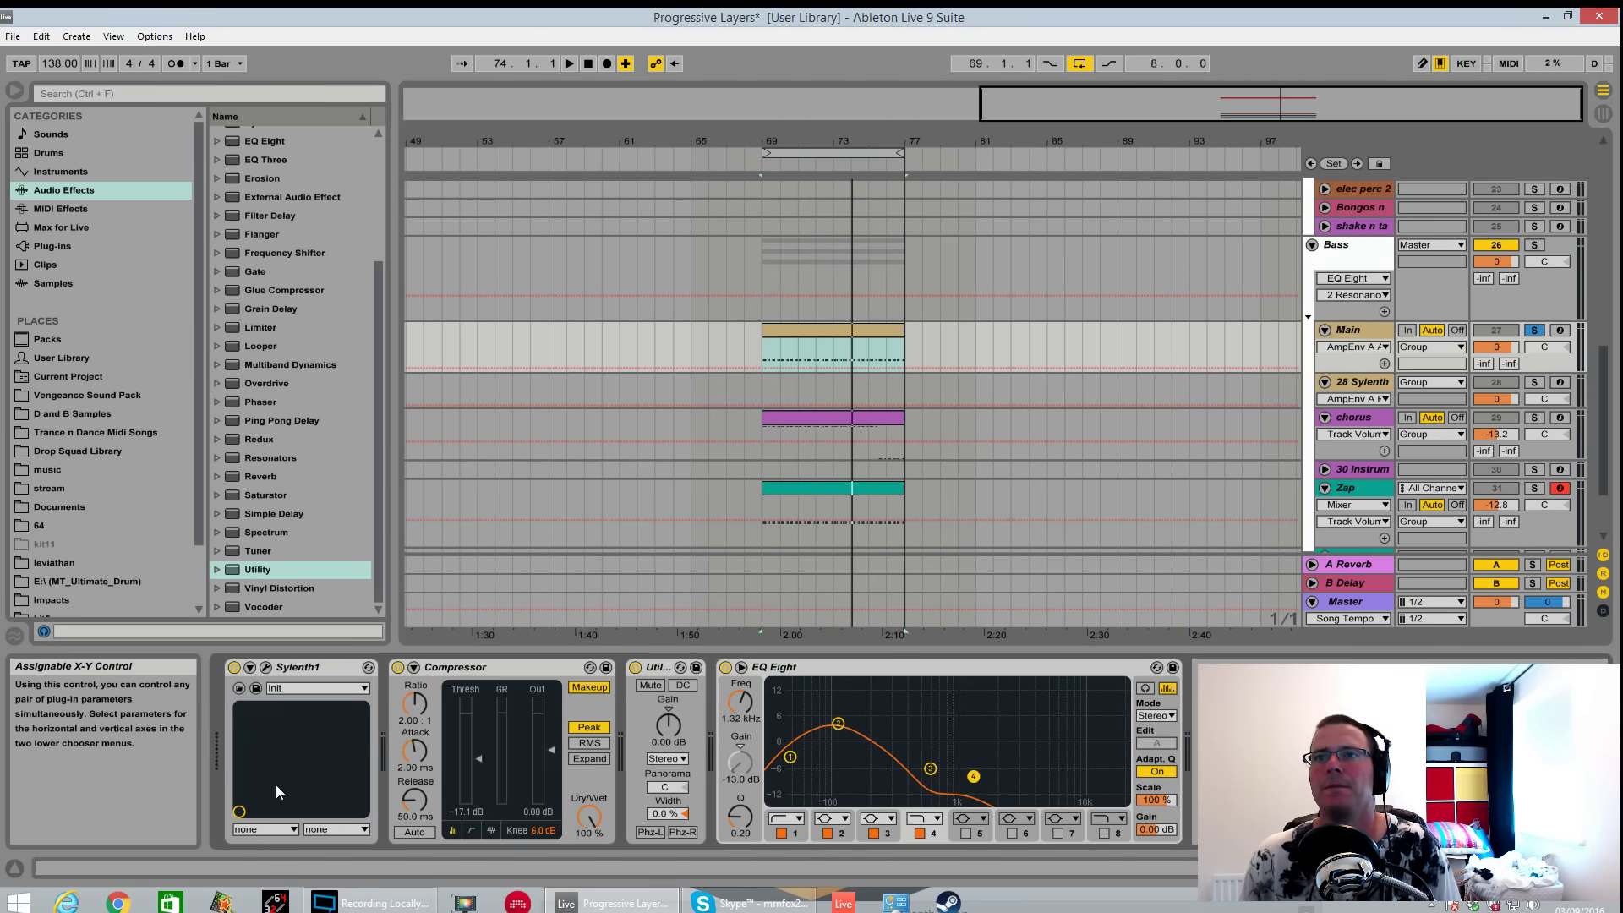
key(space)
key(space)
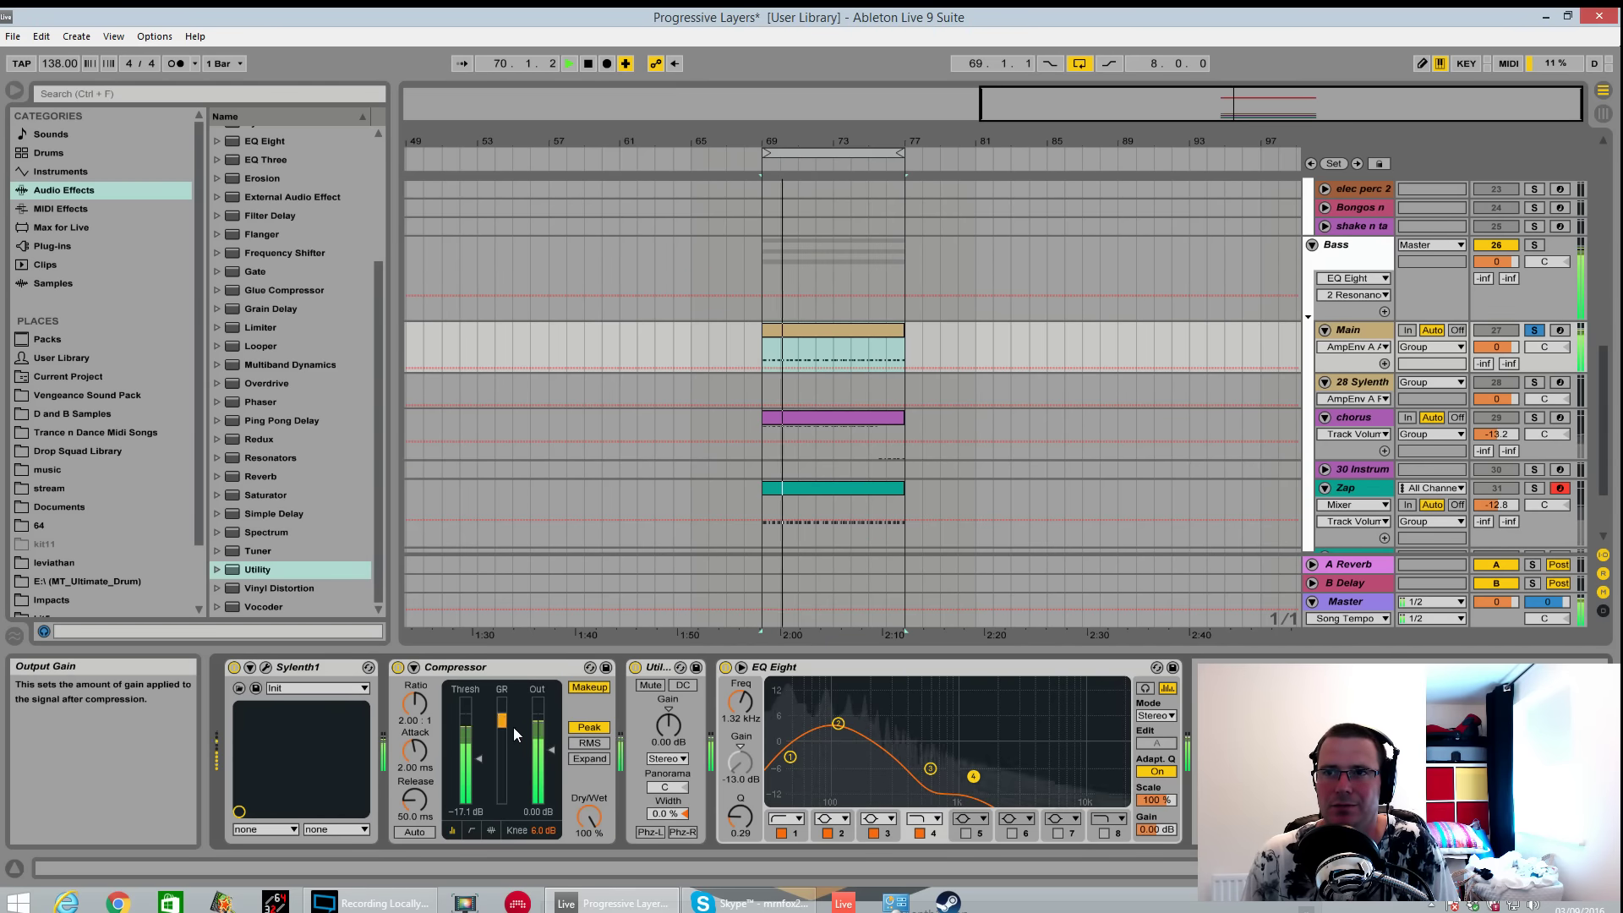
key(space)
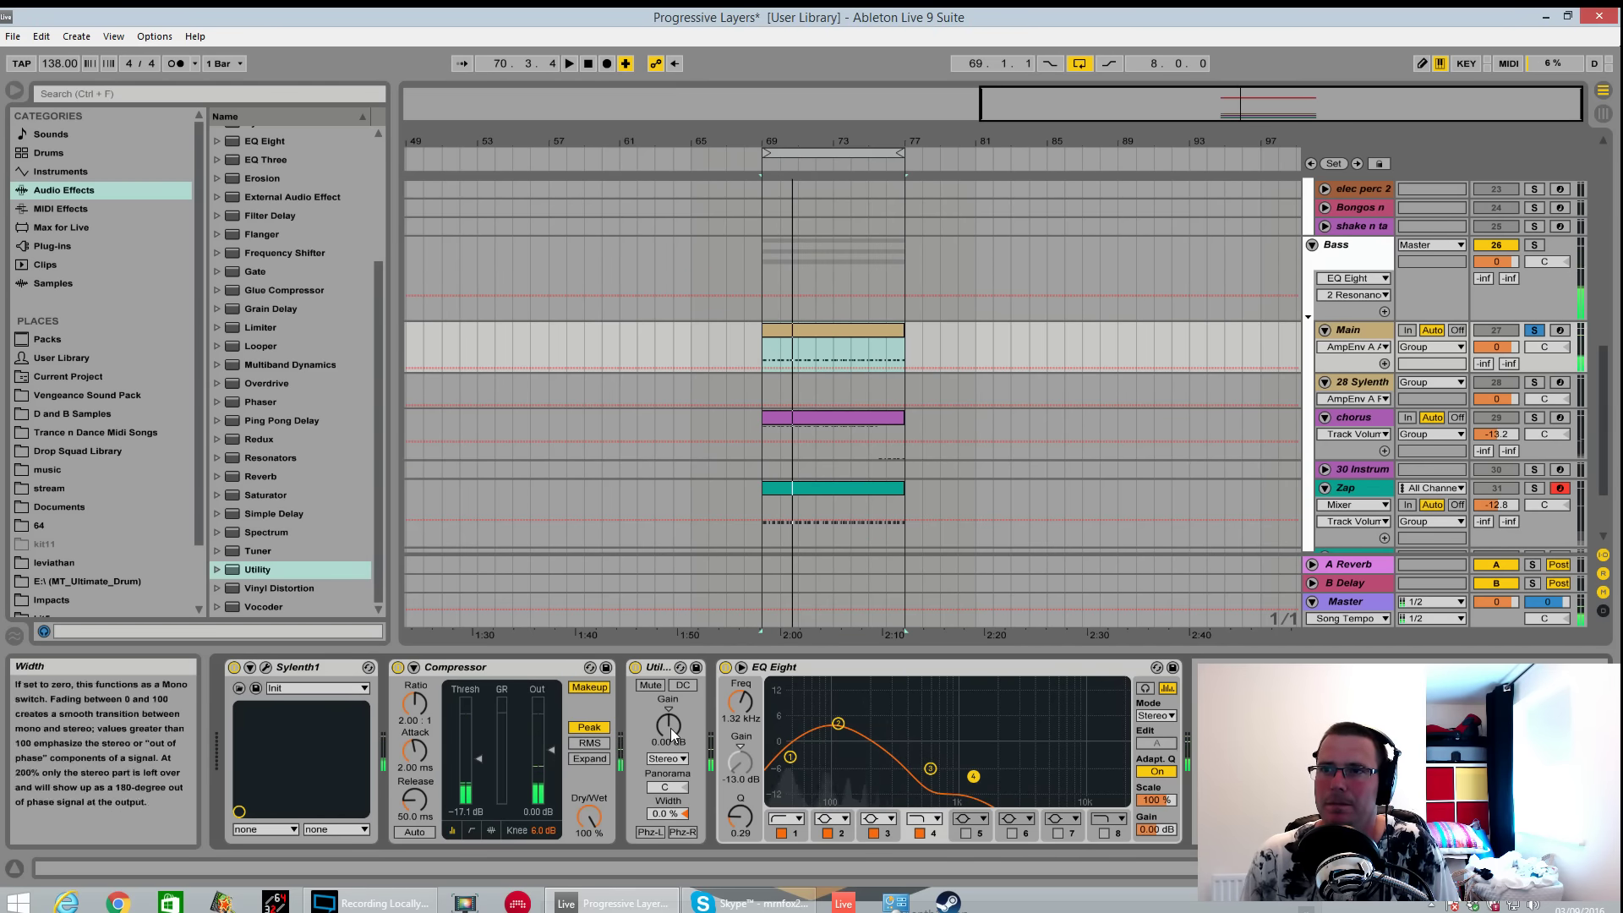
Set the width of the Main track's Utility device to 1.6 % while playing the loop.
click(677, 815)
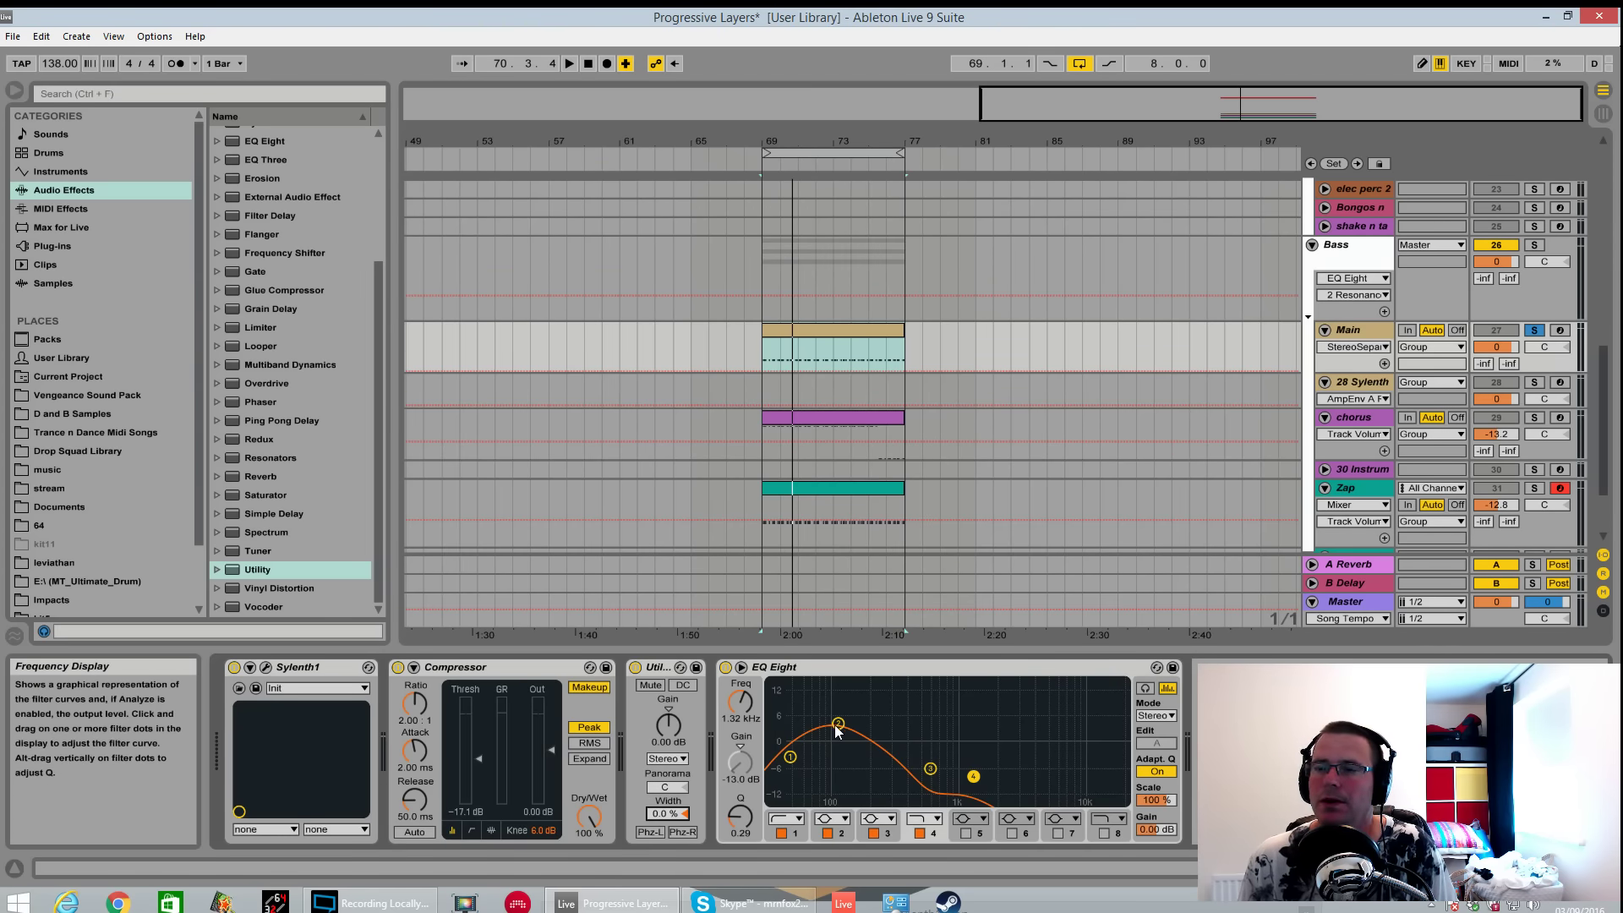
key(space)
mouse_move(676, 814)
mouse_down()
mouse_move(676, 728)
mouse_move(676, 813)
mouse_up()
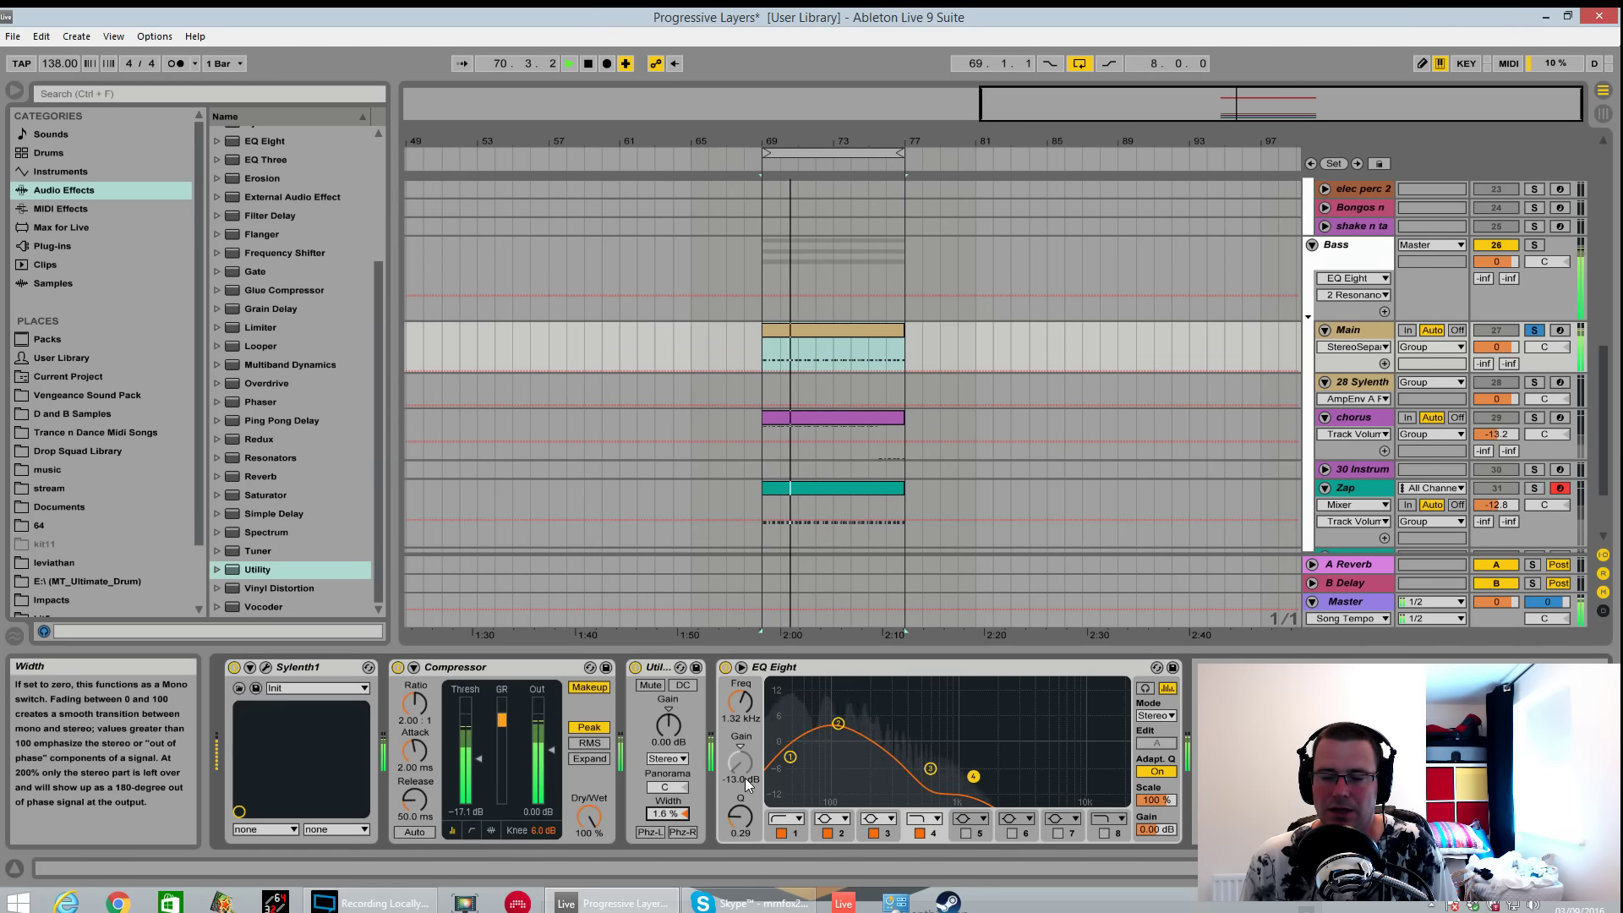
key(space)
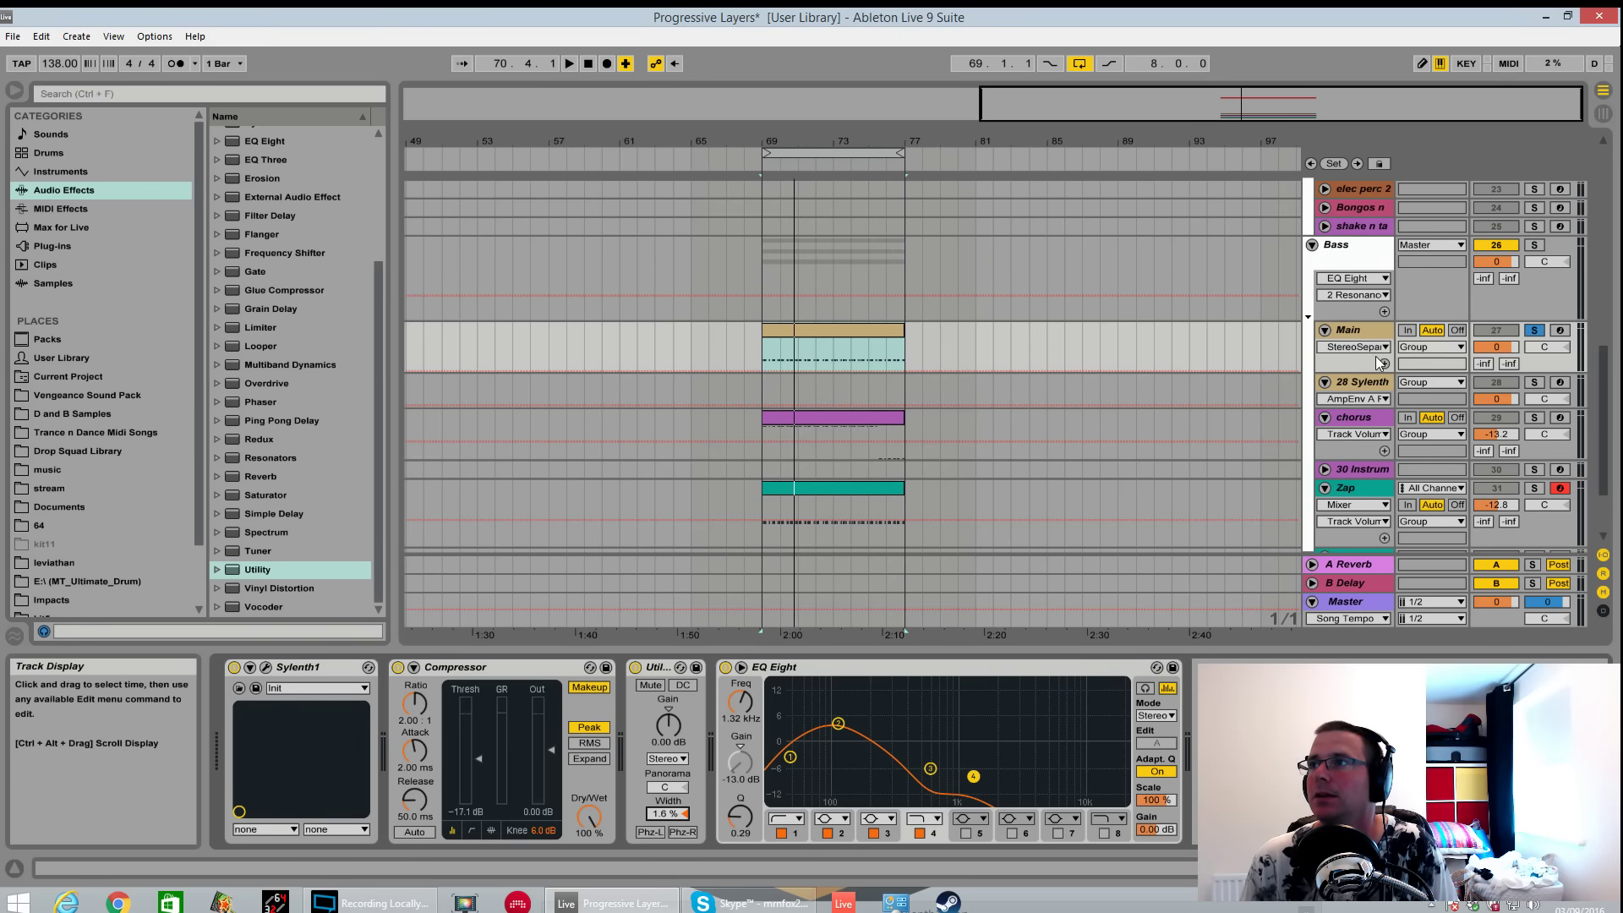
Load the preset Progressive body.fxp into the Main track's Sylenth1 and audition it, moving the synth window clear of the mixer.
click(265, 667)
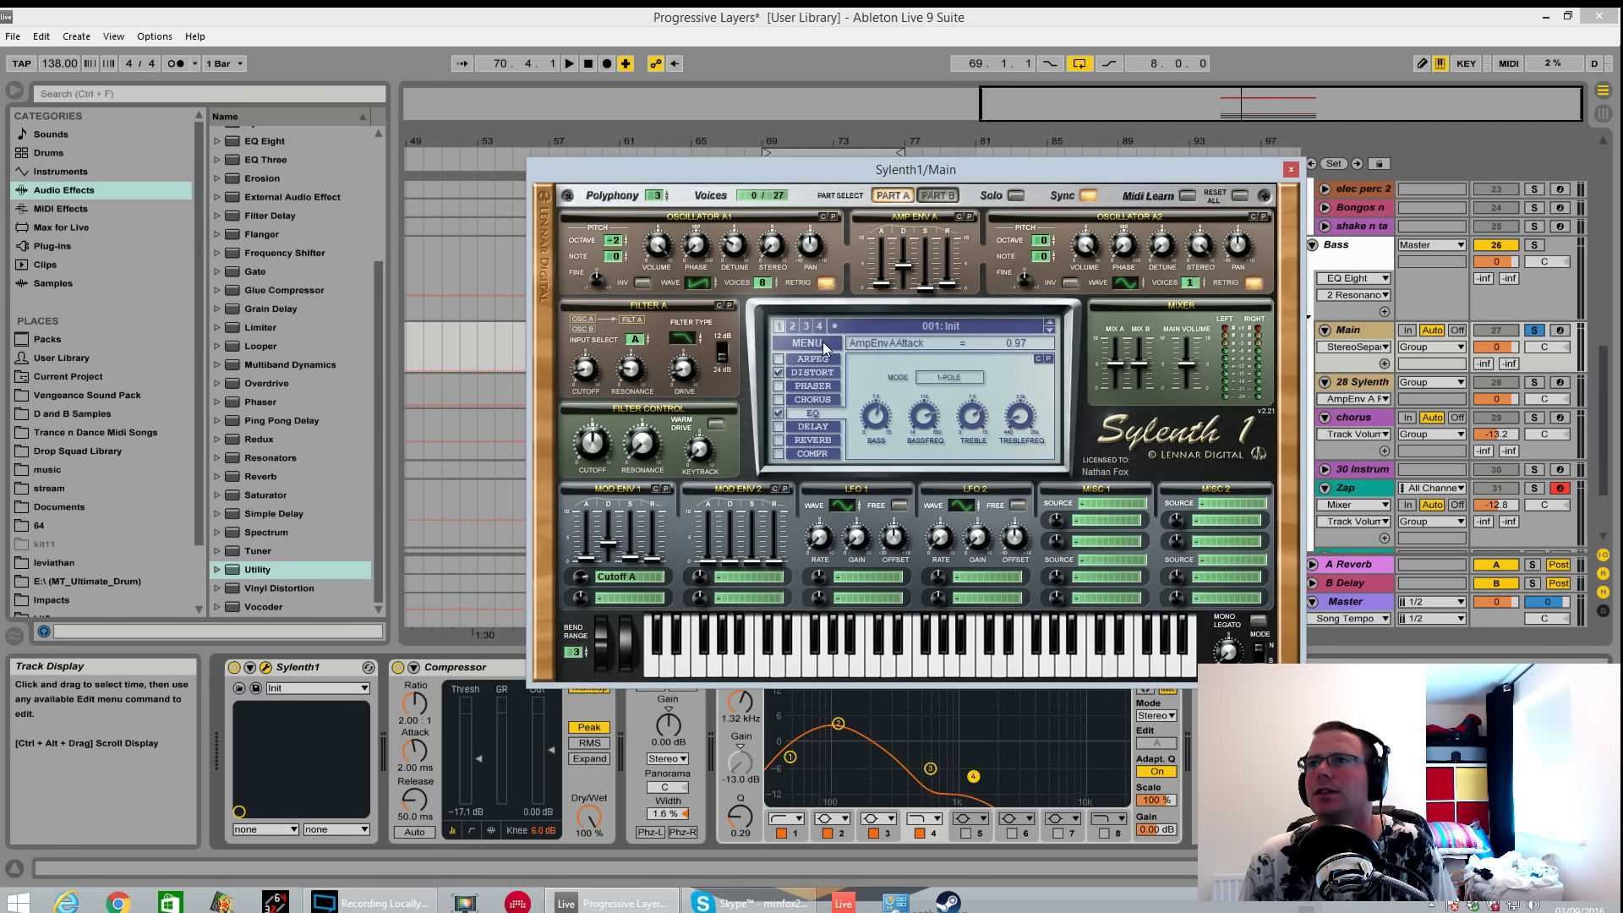
click(824, 346)
click(833, 361)
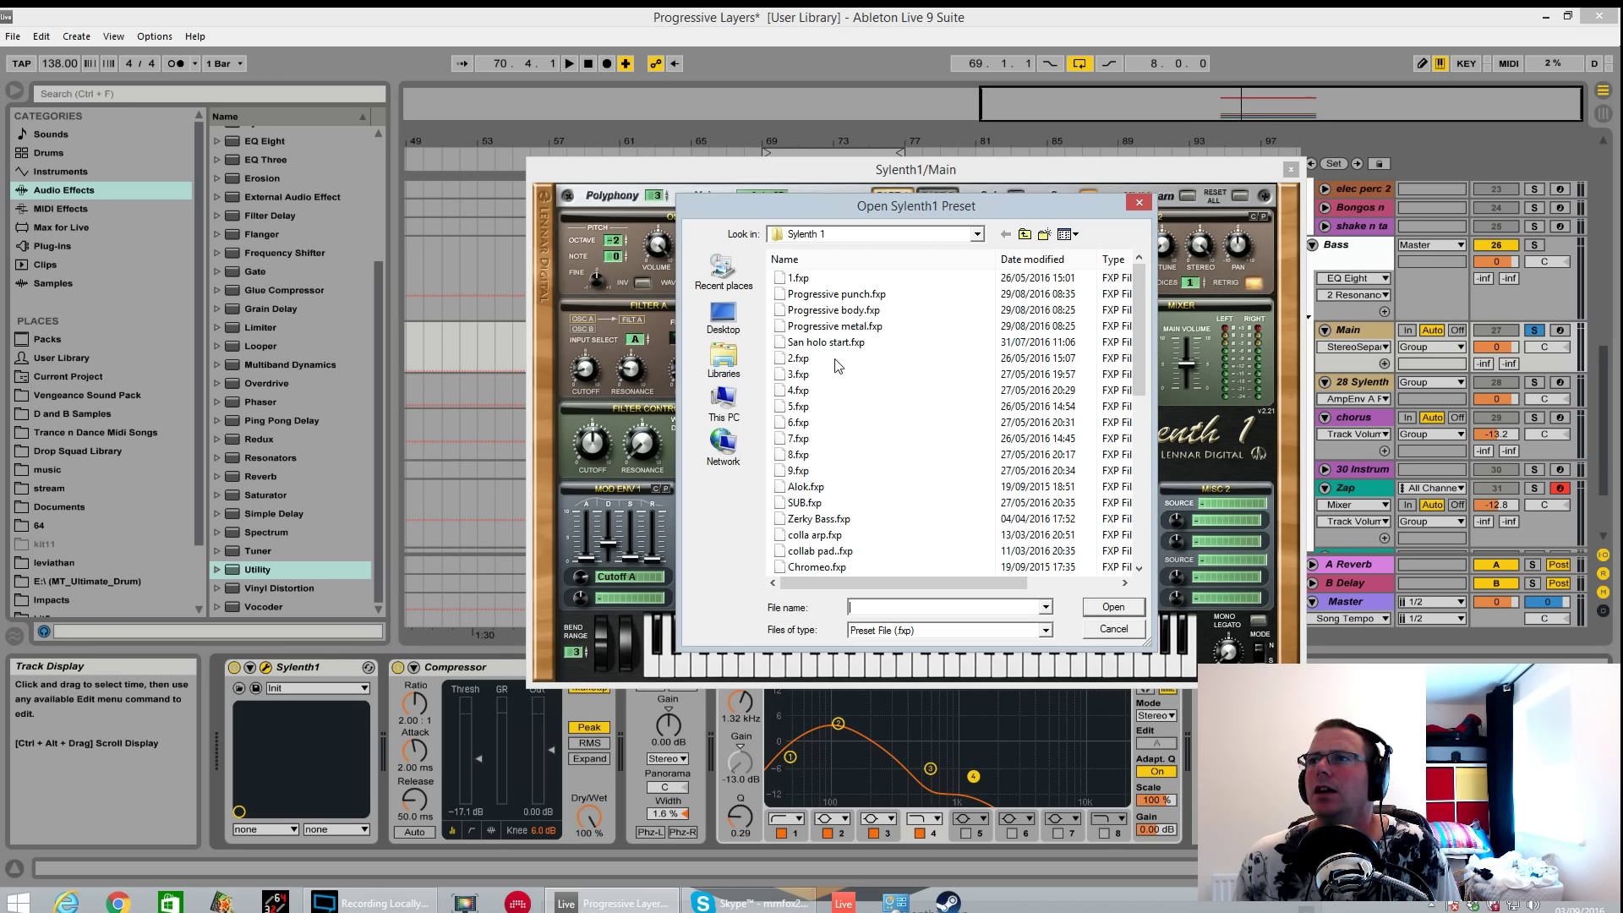
click(847, 313)
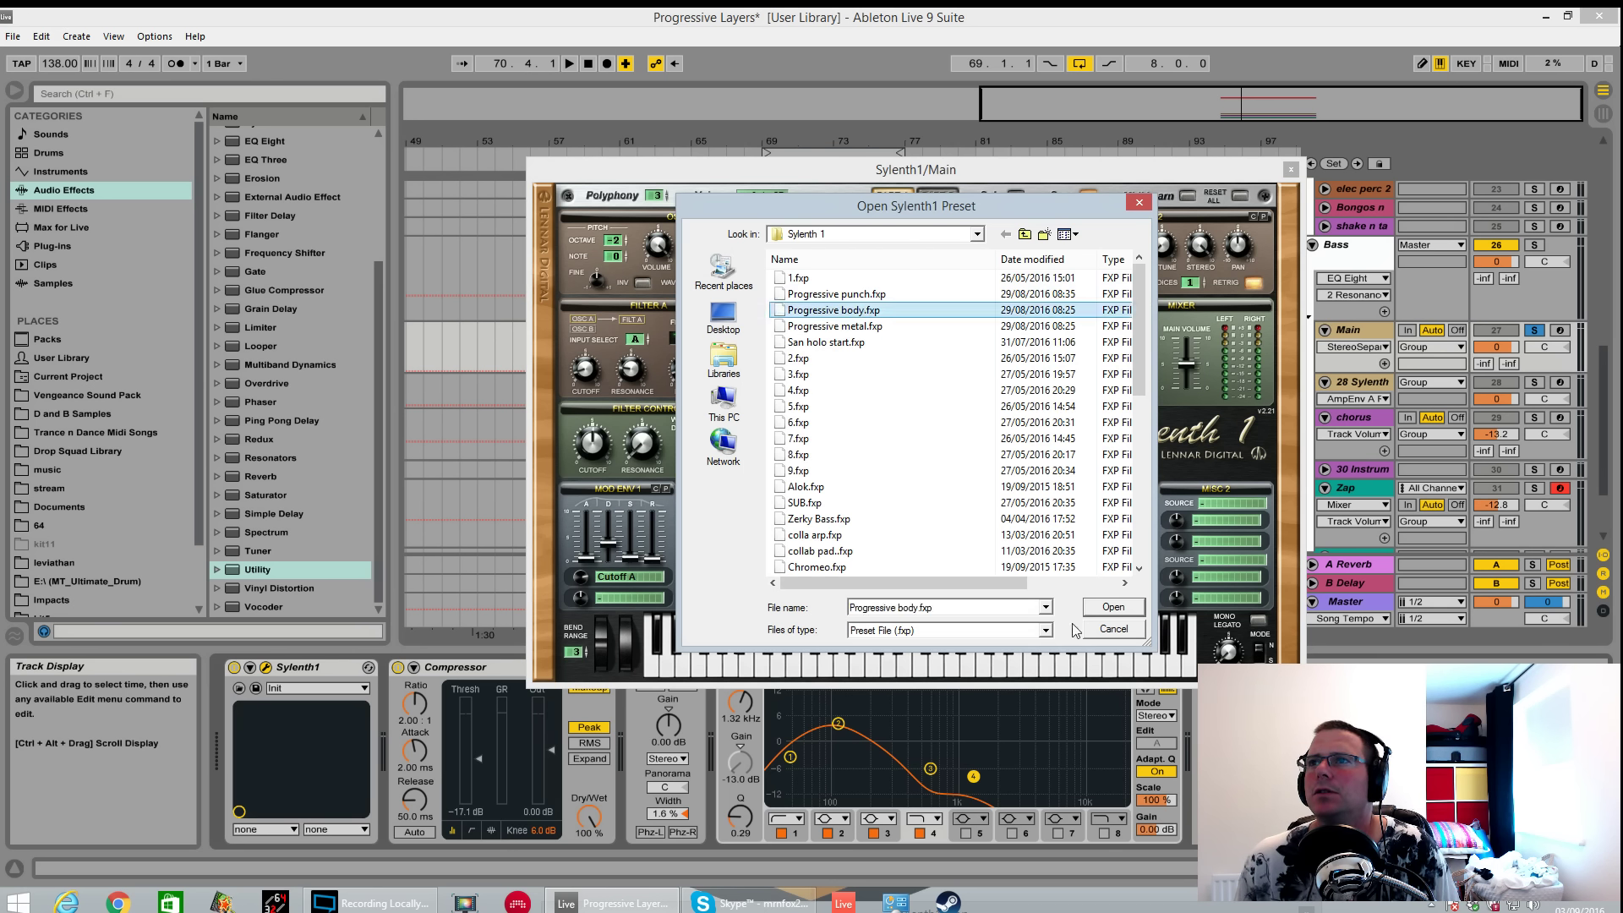
click(1114, 607)
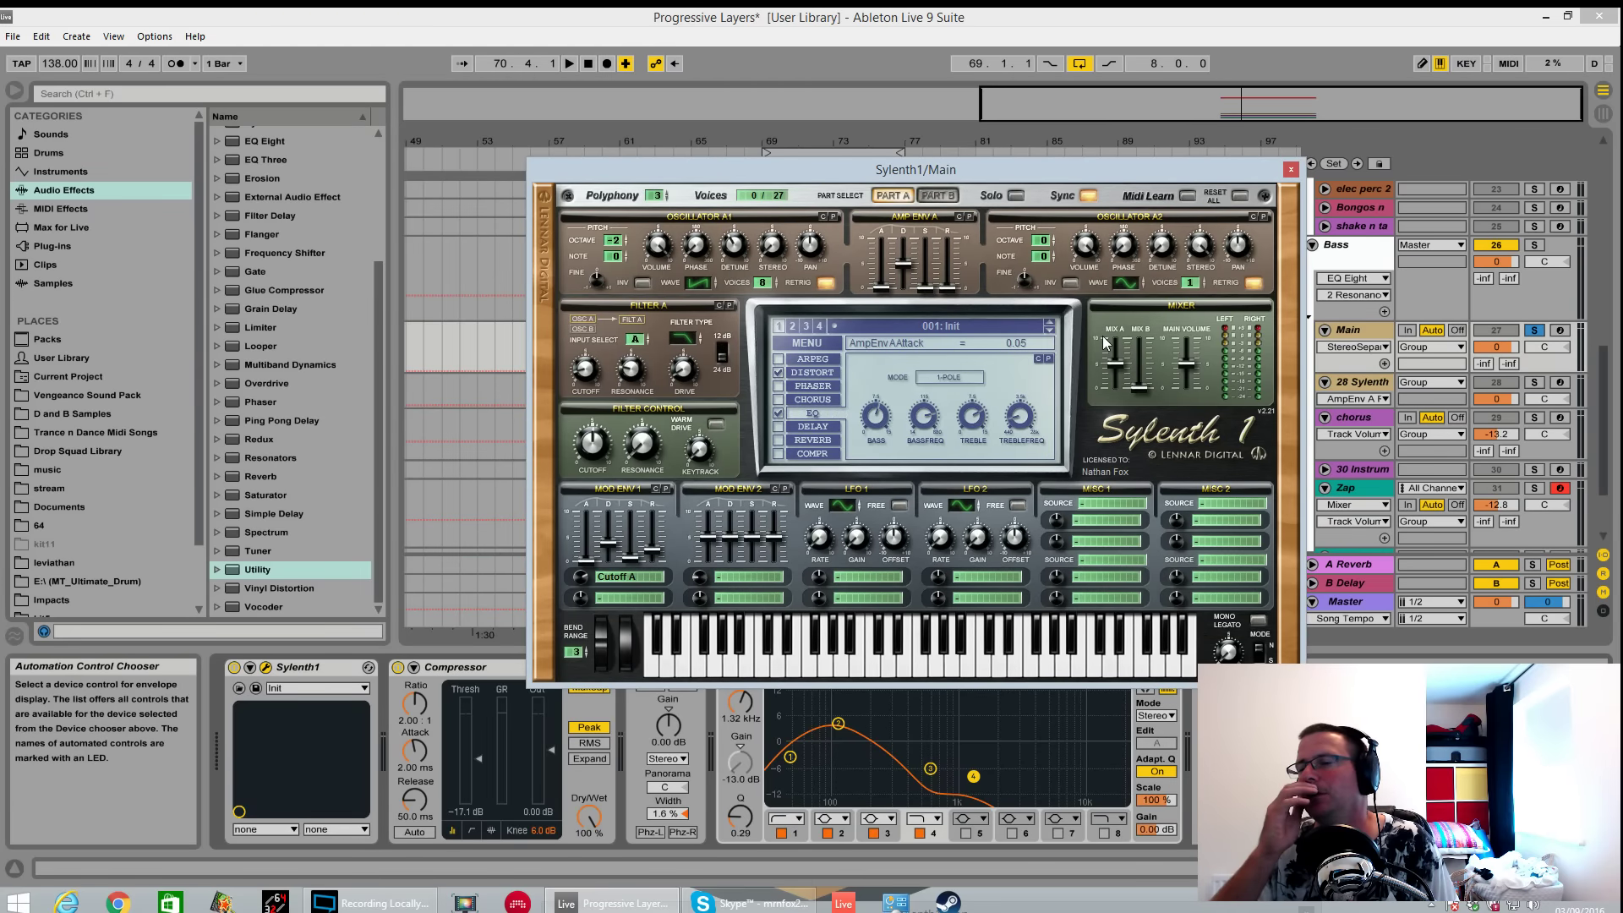
key(space)
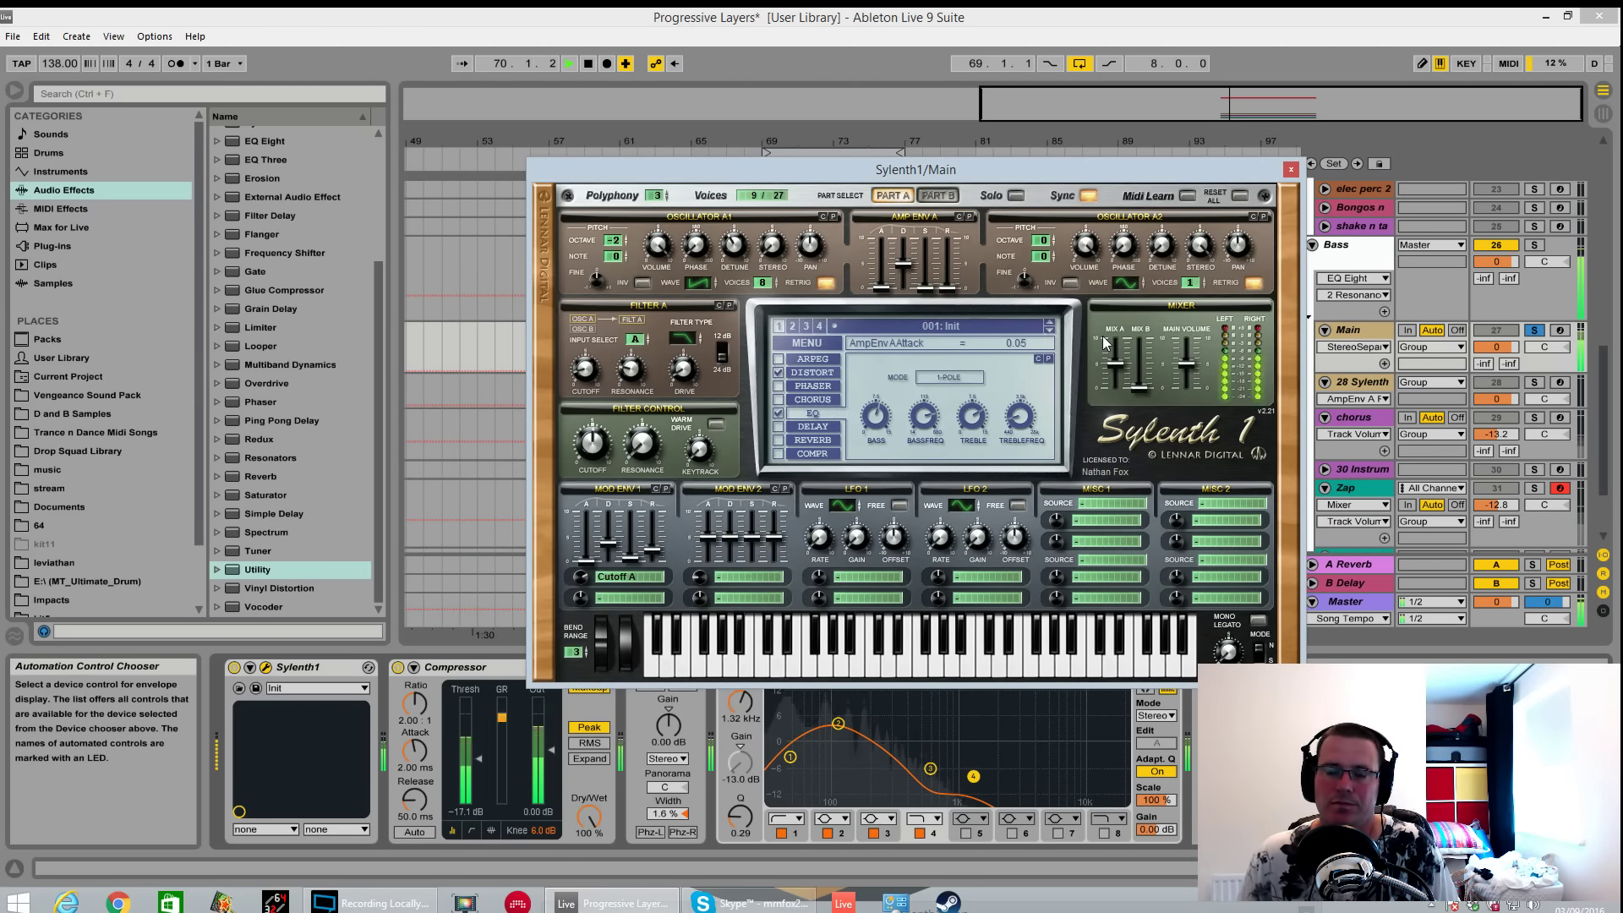
key(space)
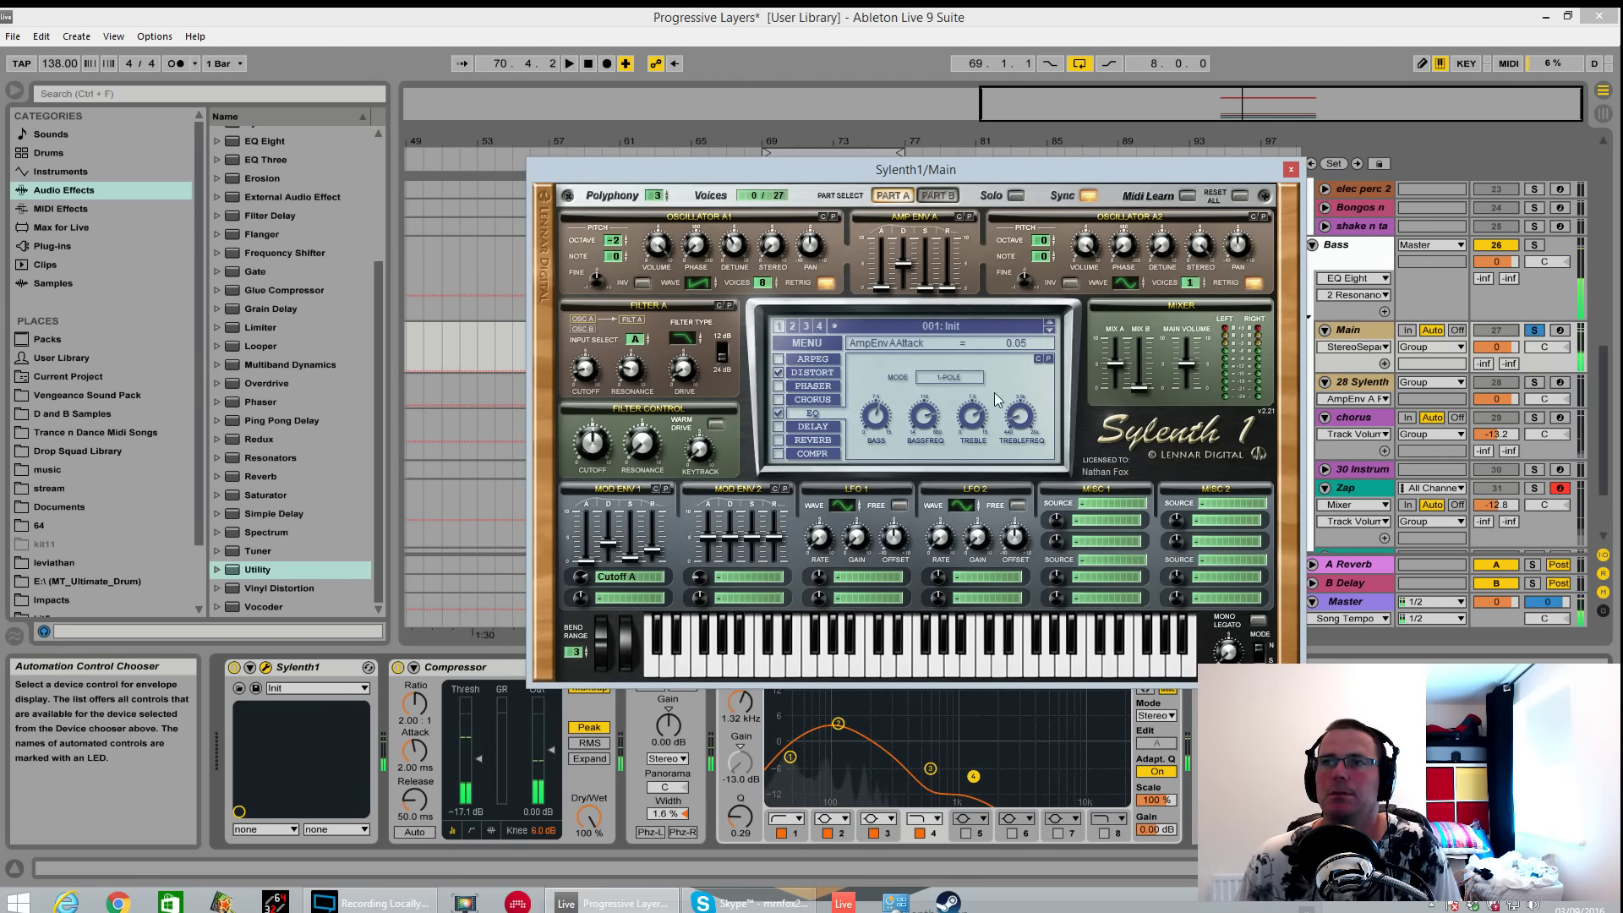
drag(1104, 164, 478, 127)
key(space)
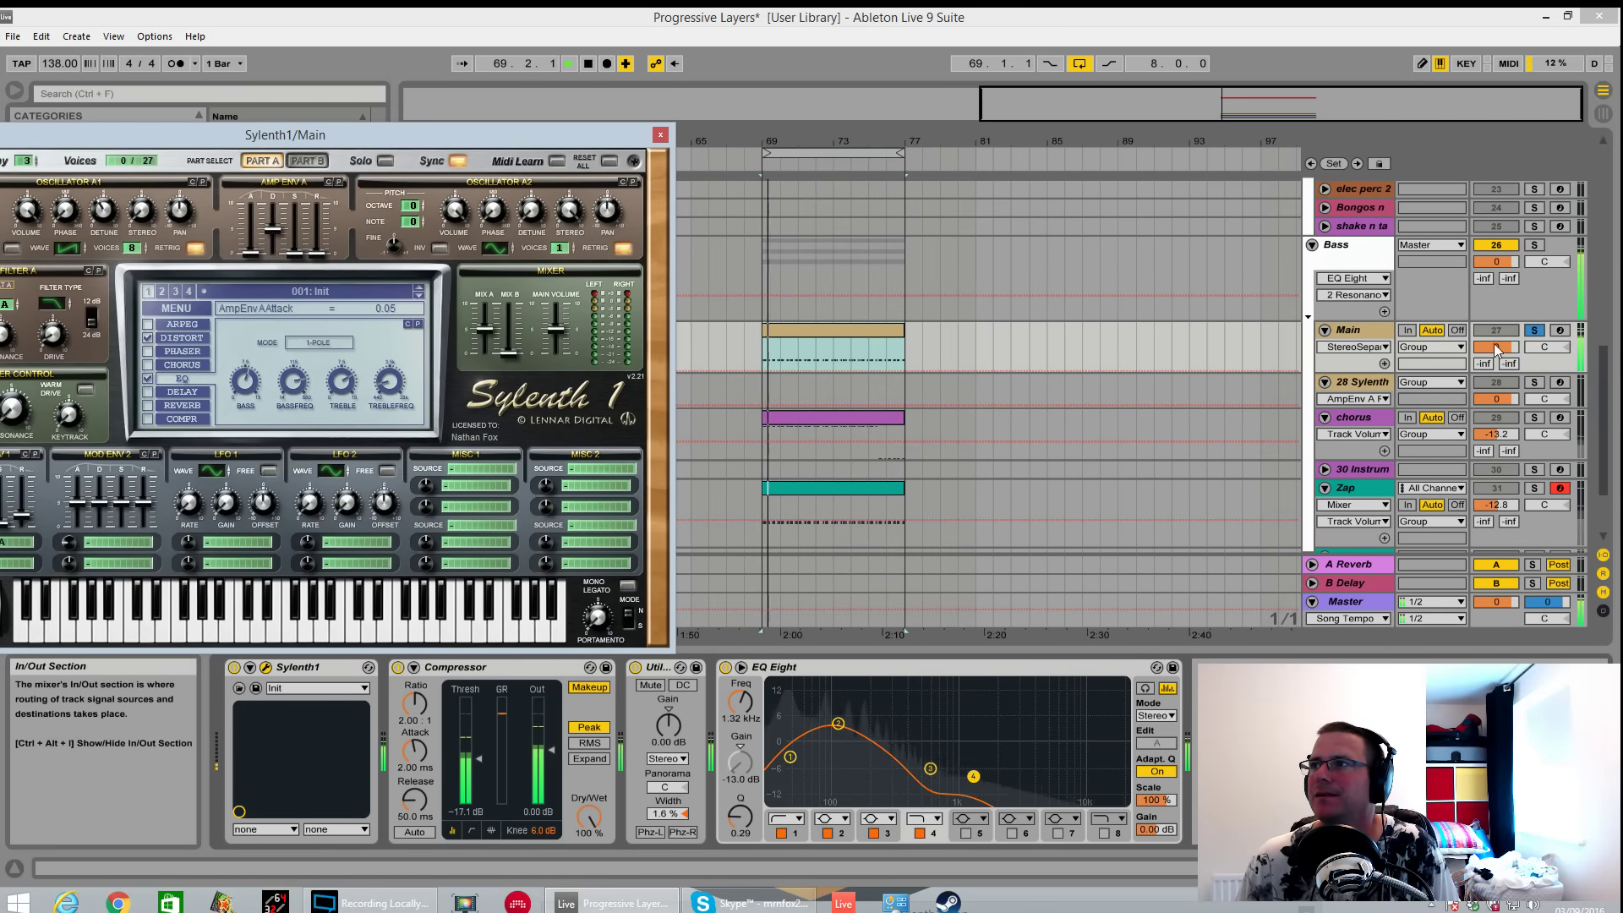
Examine the Instrument Rack chains on the 30 Instrum and chorus tracks and open the chorus layer's Sylenth1.
click(1378, 429)
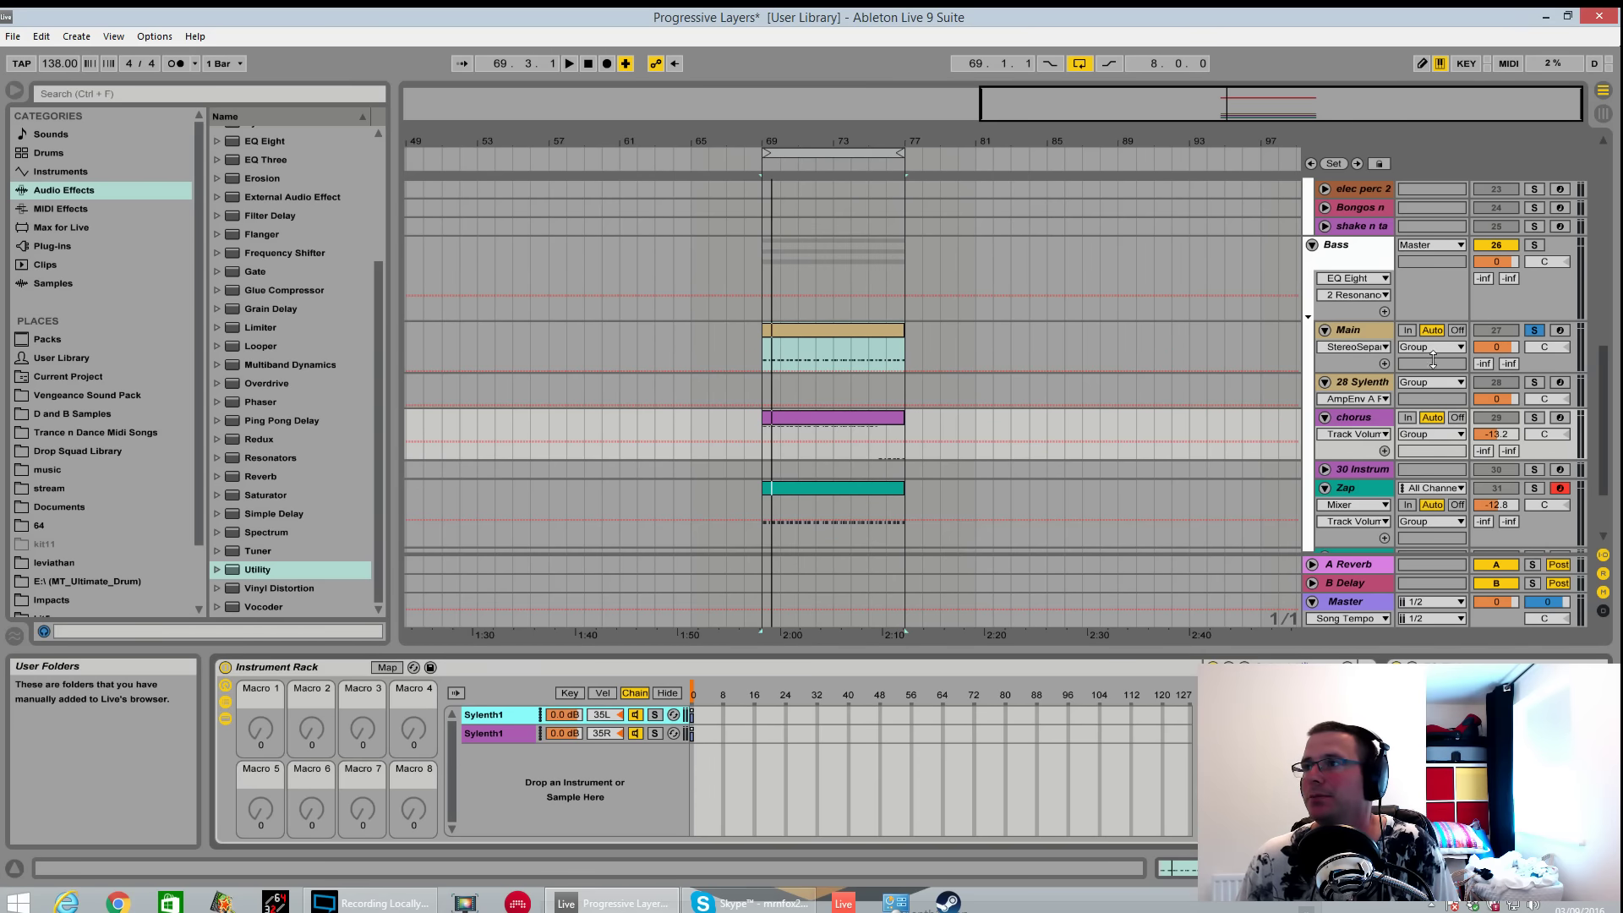
click(1367, 465)
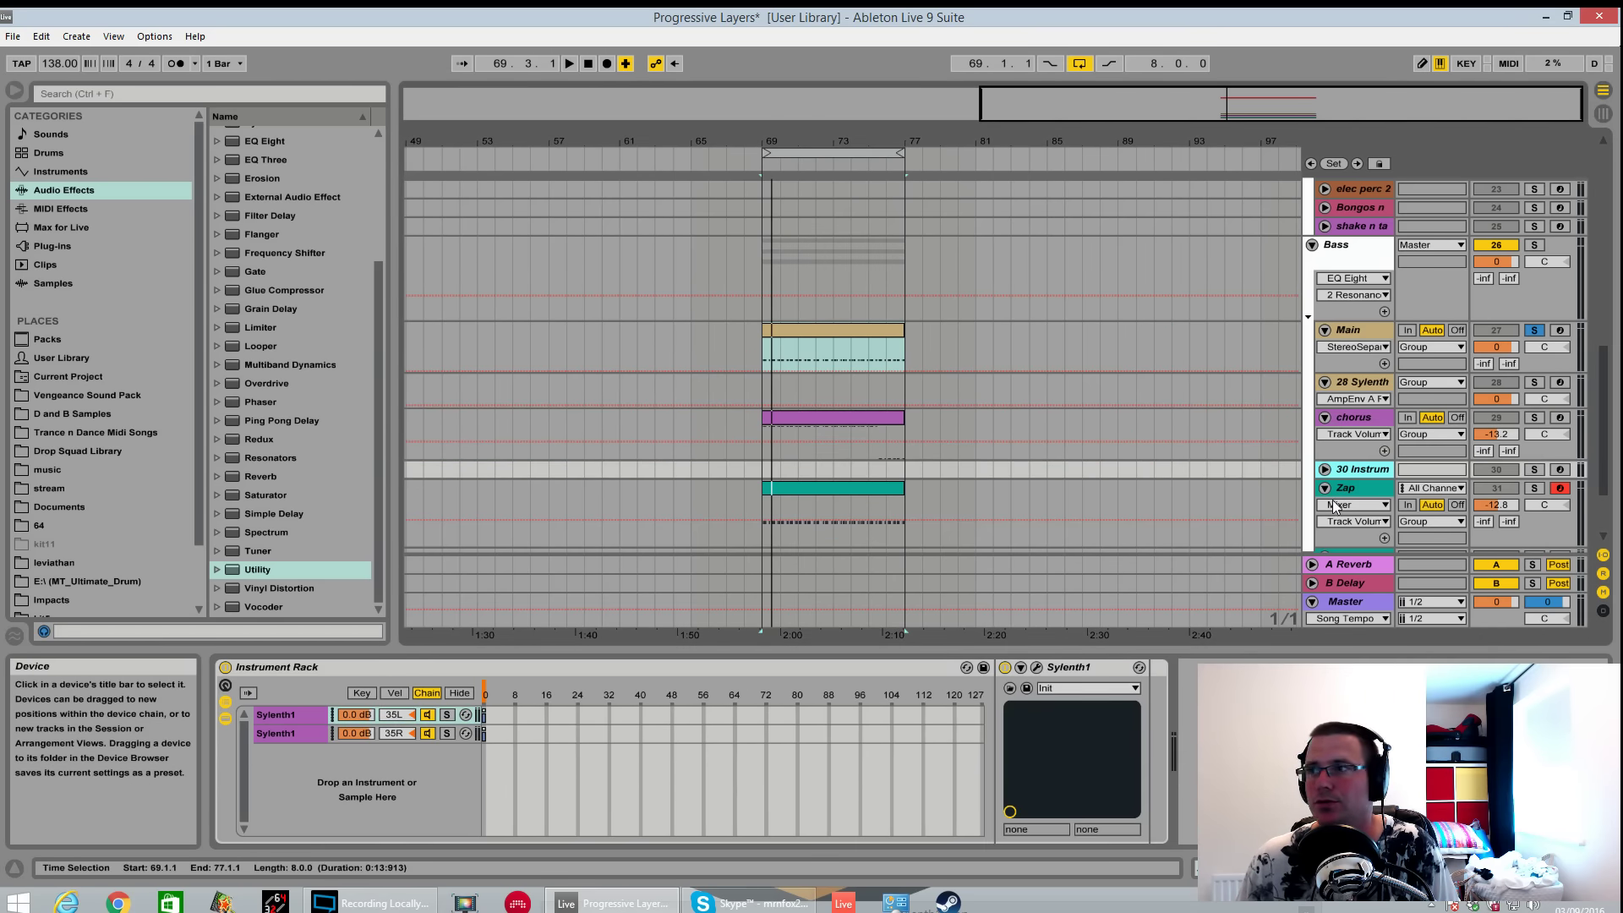
click(303, 714)
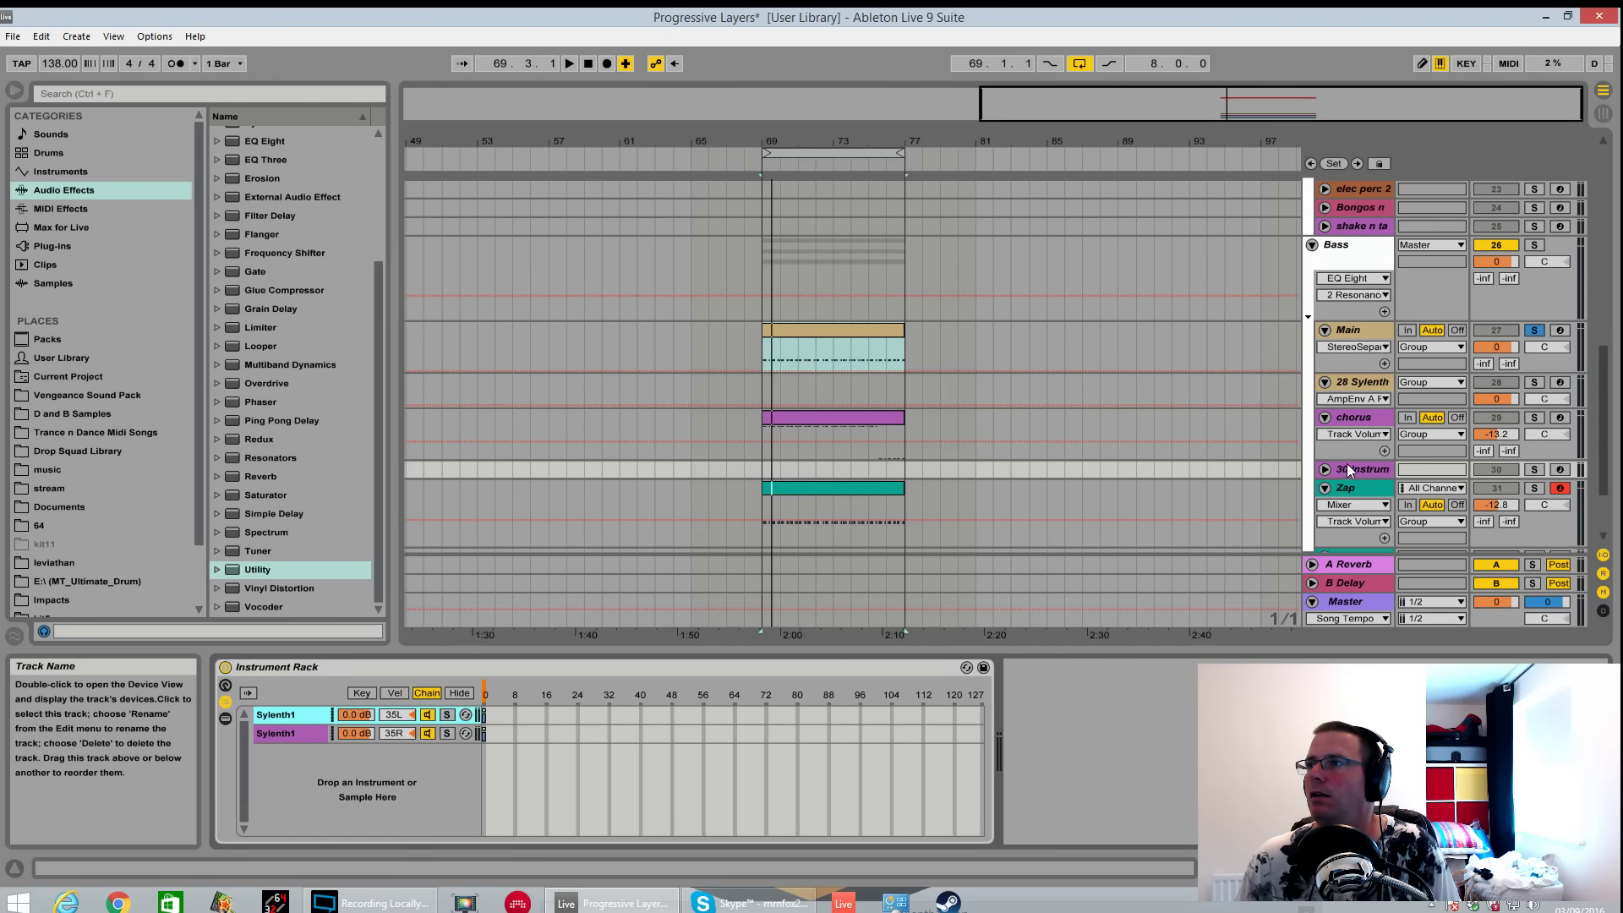
click(297, 715)
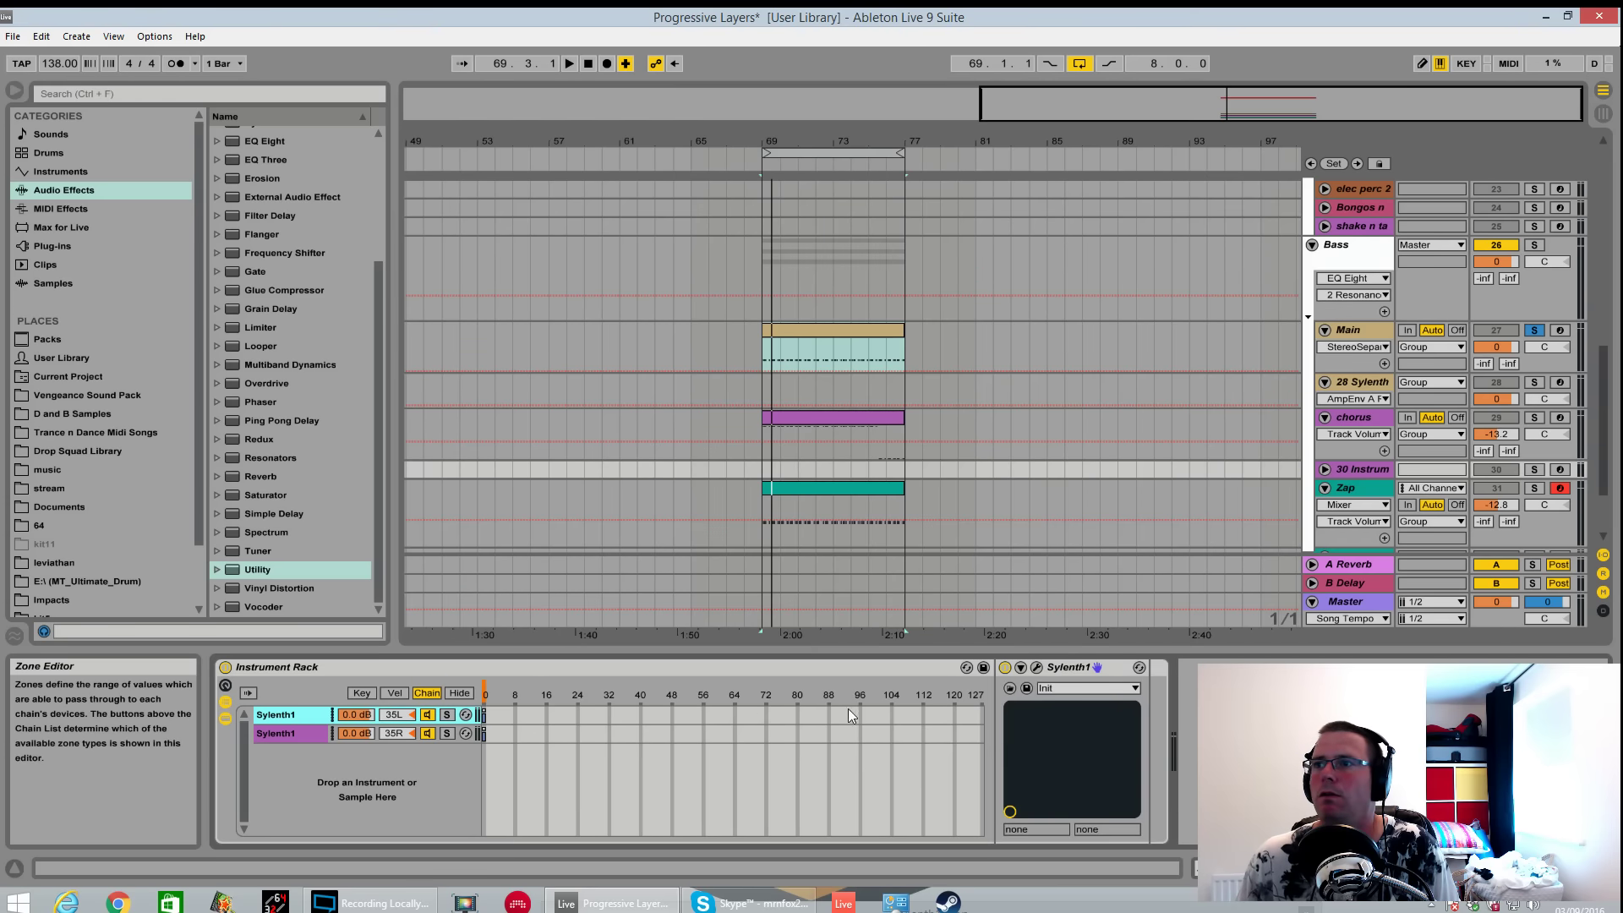
click(1041, 673)
click(1405, 294)
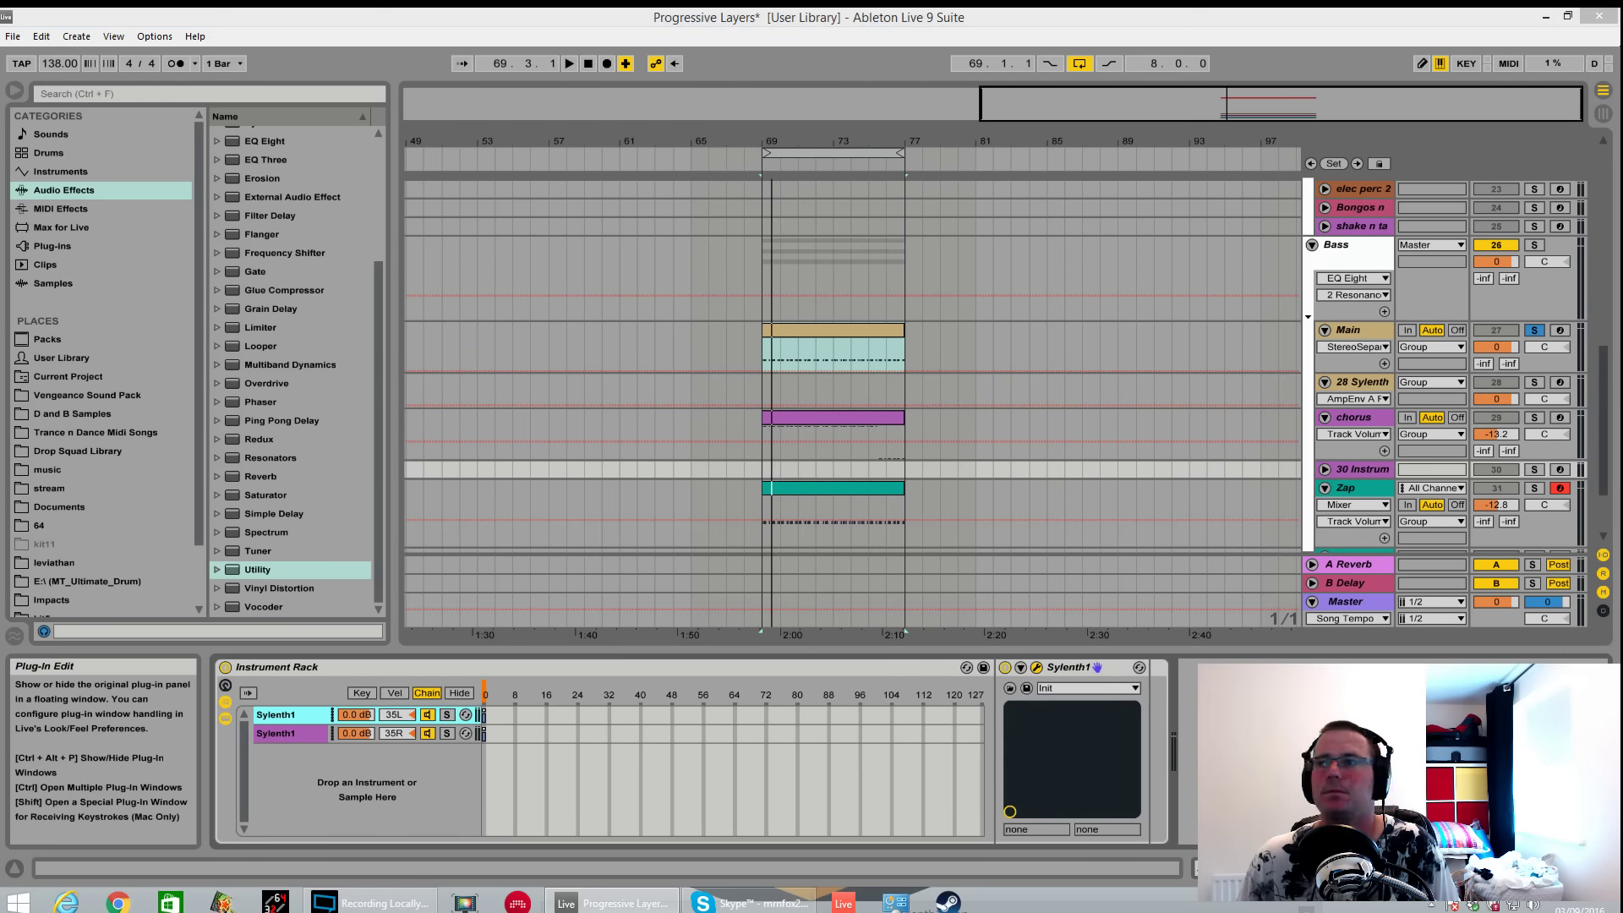
click(1360, 417)
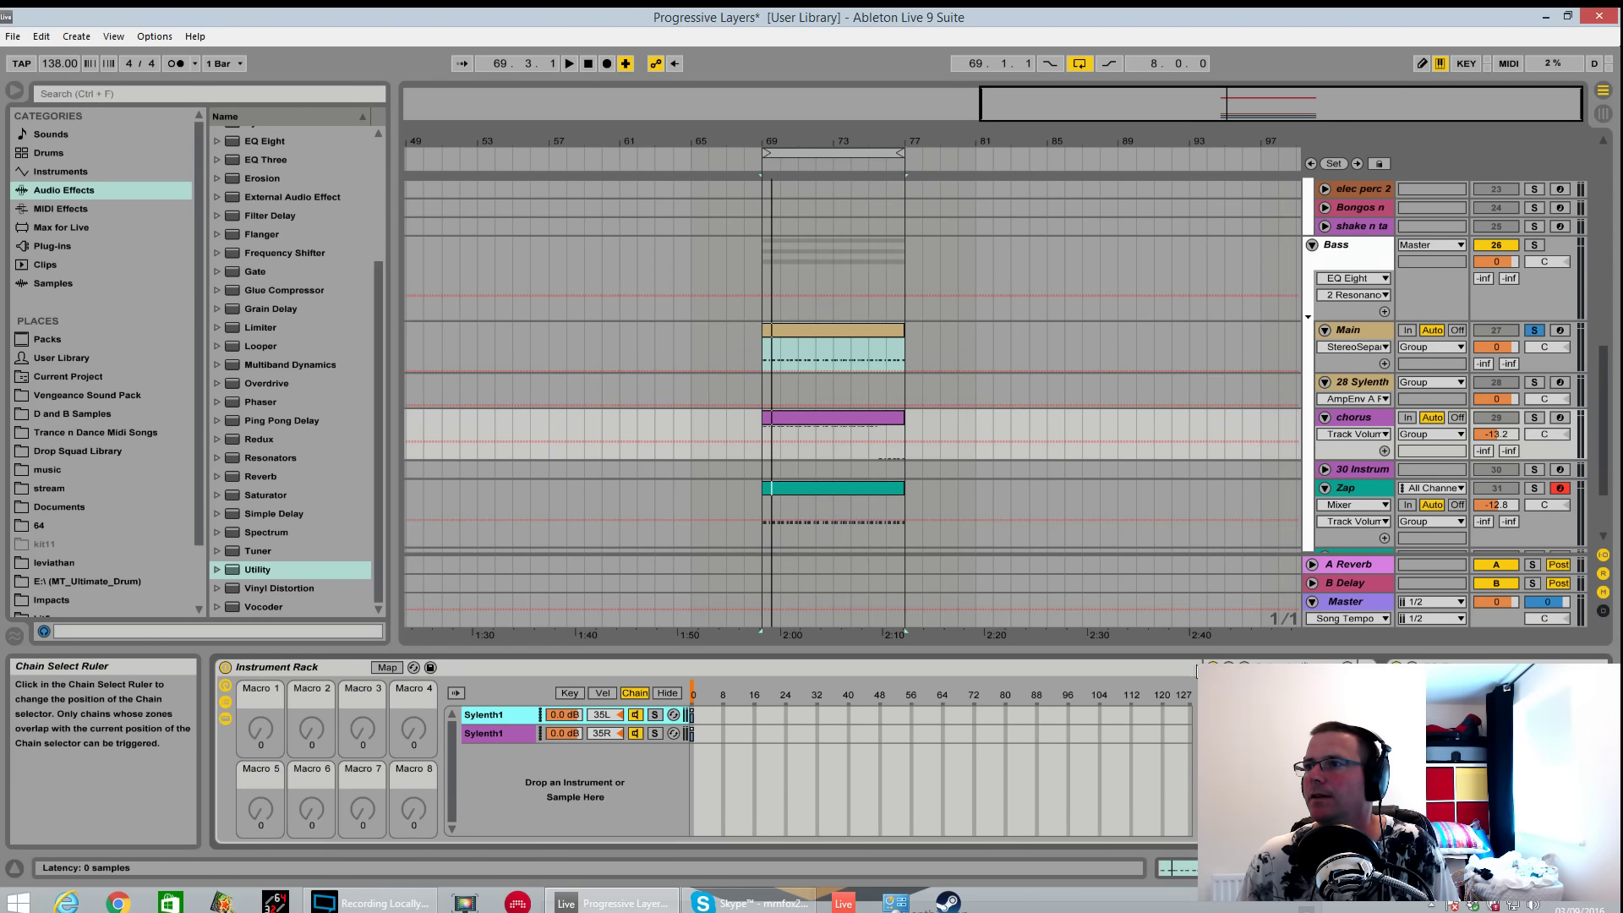
click(1244, 667)
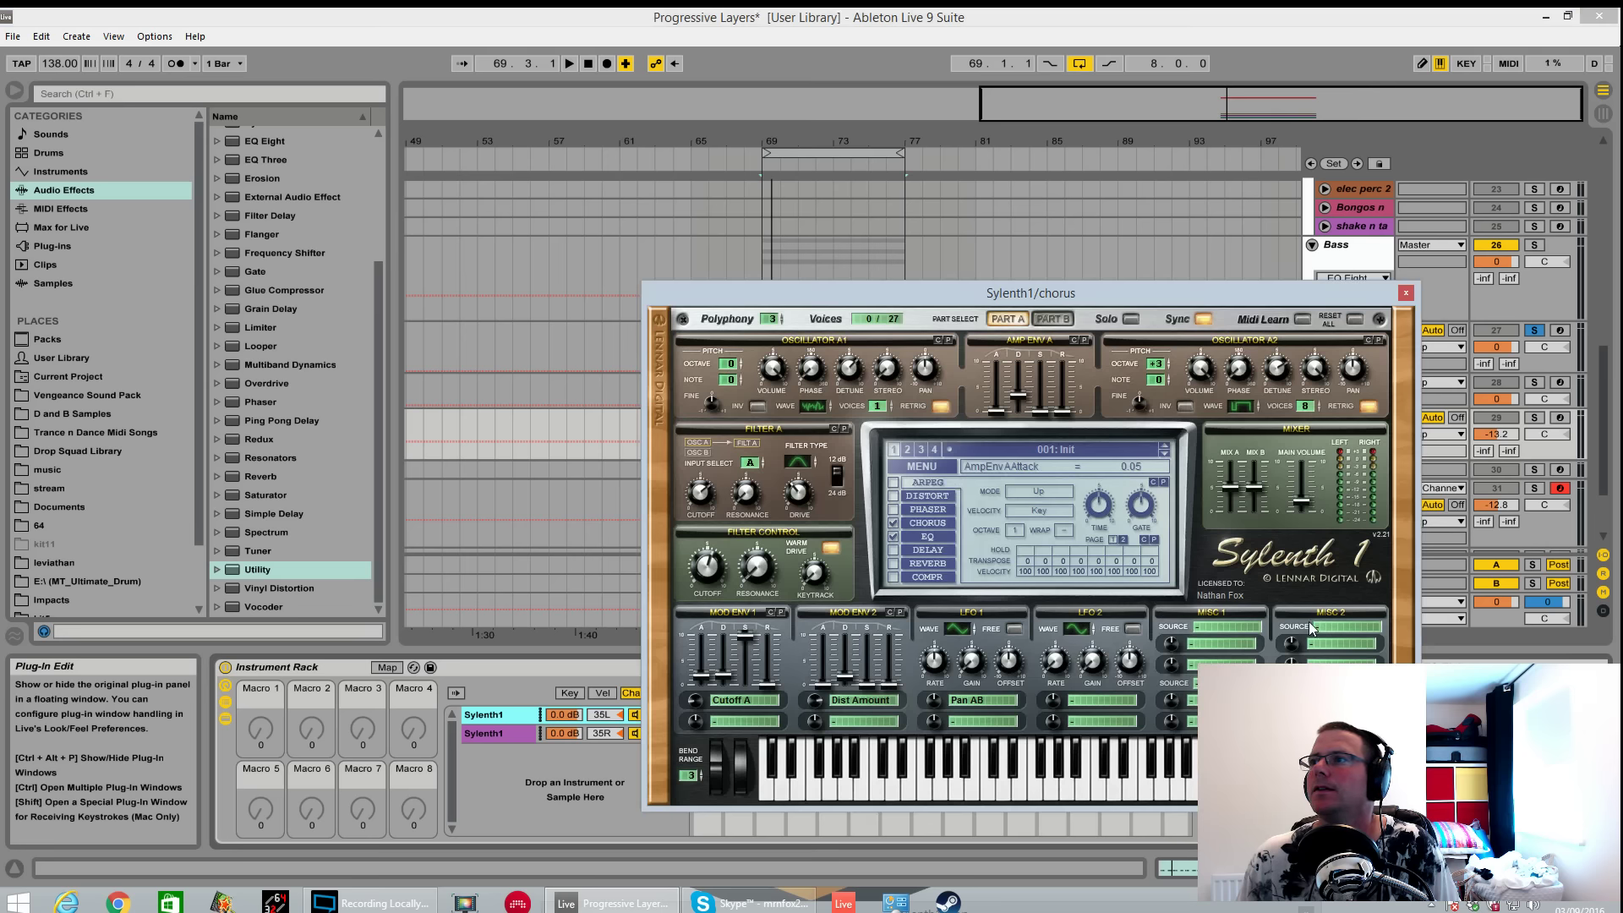
Solo the chorus track and audition its loop, moving the Sylenth1 window clear of the mixer.
click(1534, 418)
drag(1300, 289, 1037, 309)
key(space)
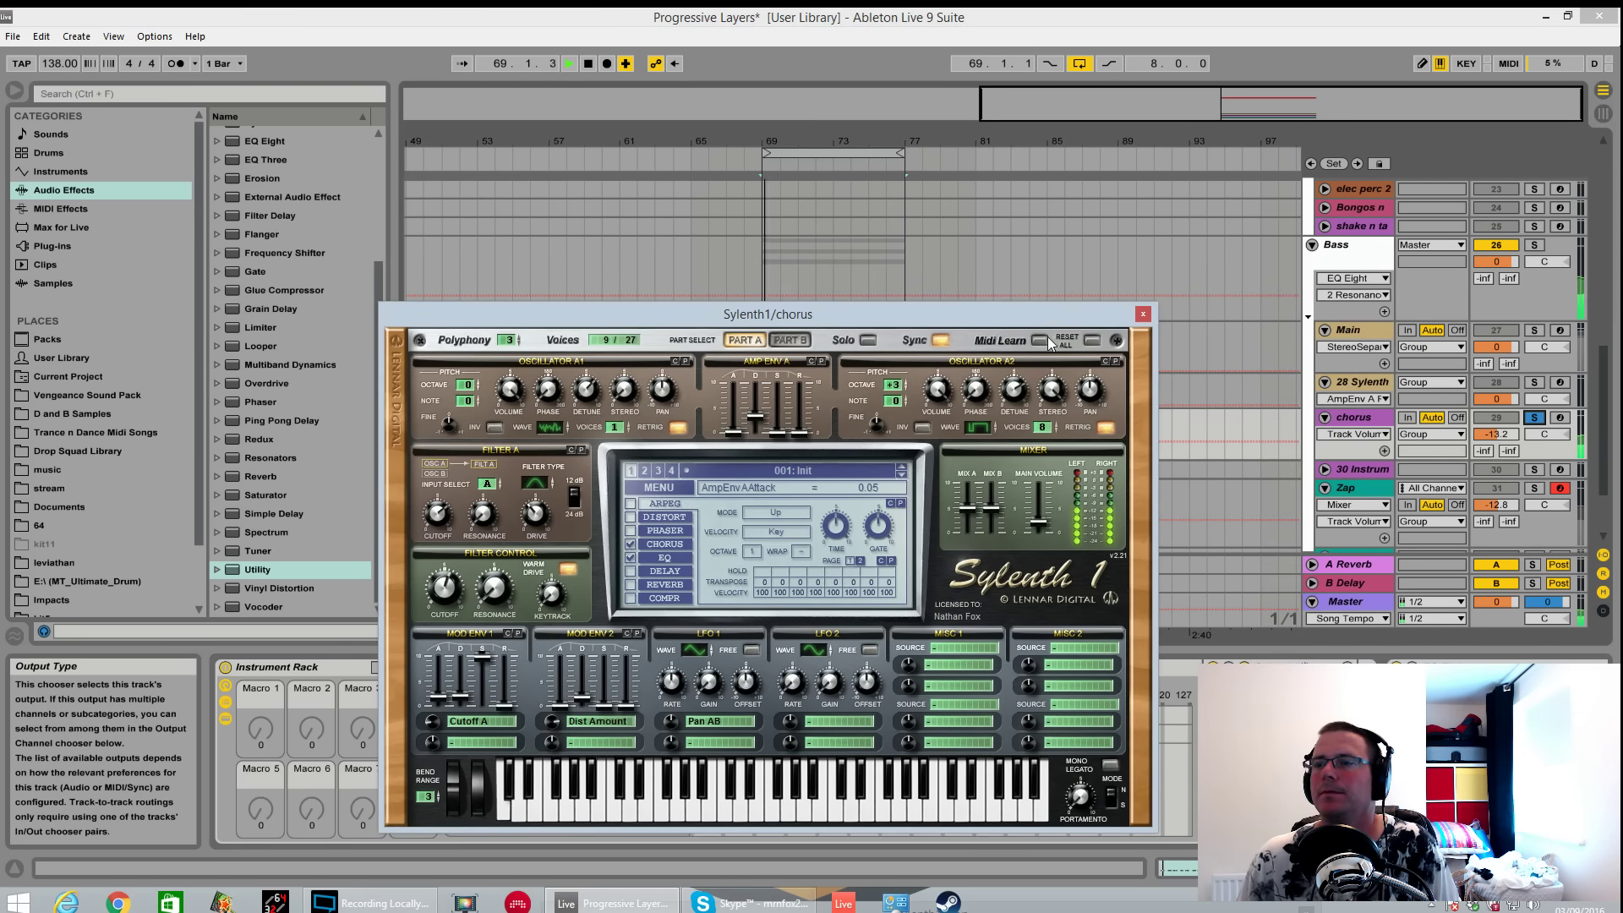
drag(875, 309, 988, 204)
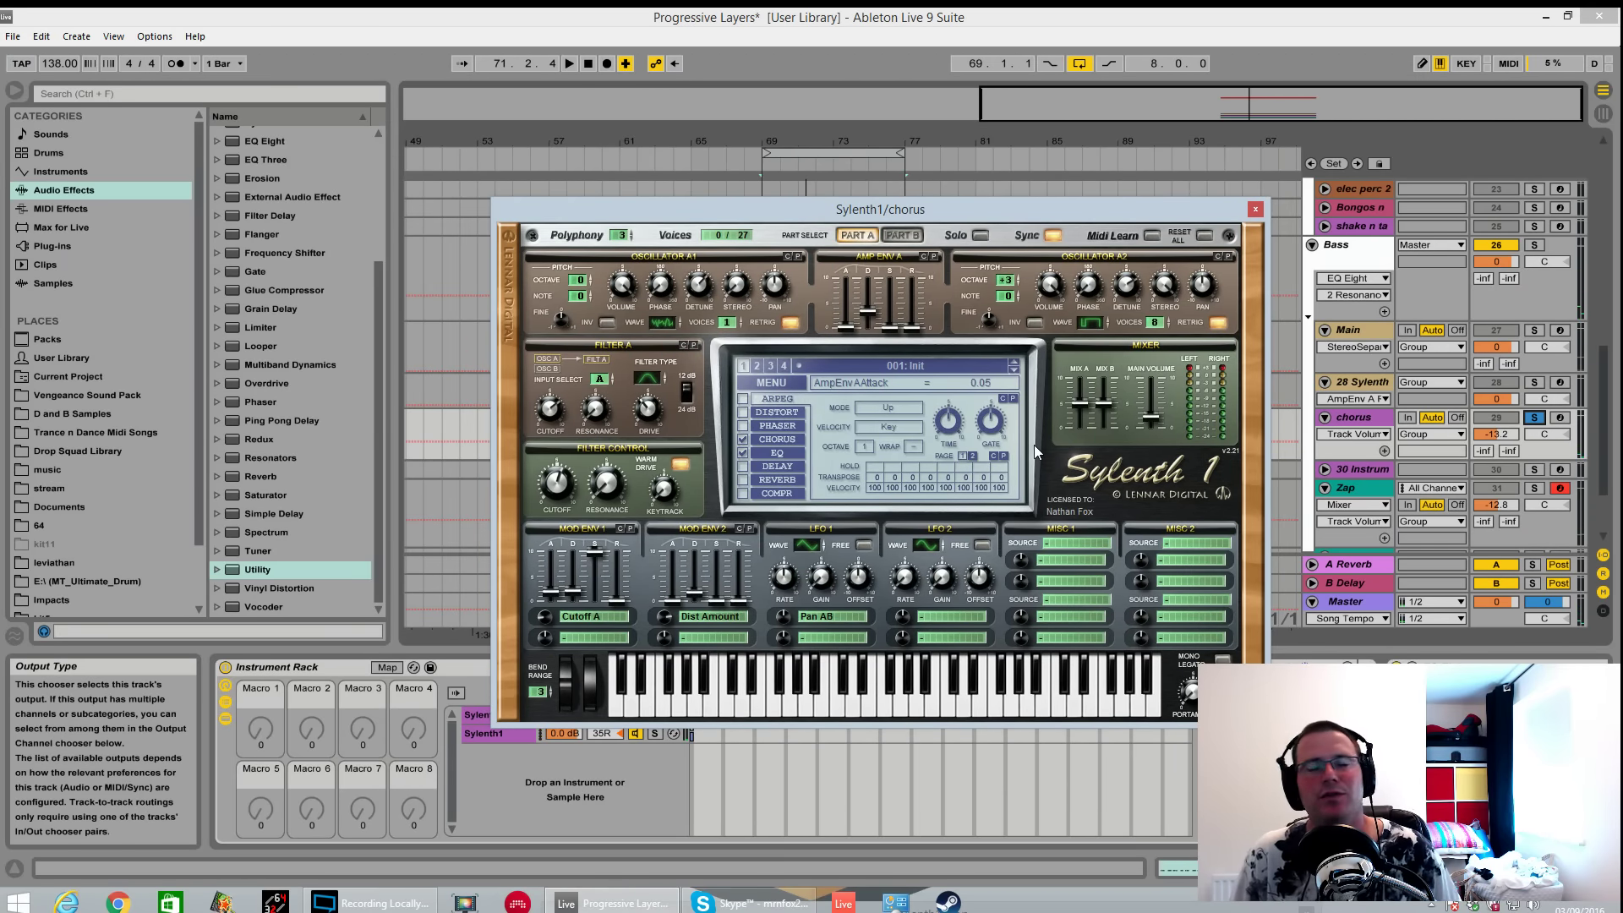
key(space)
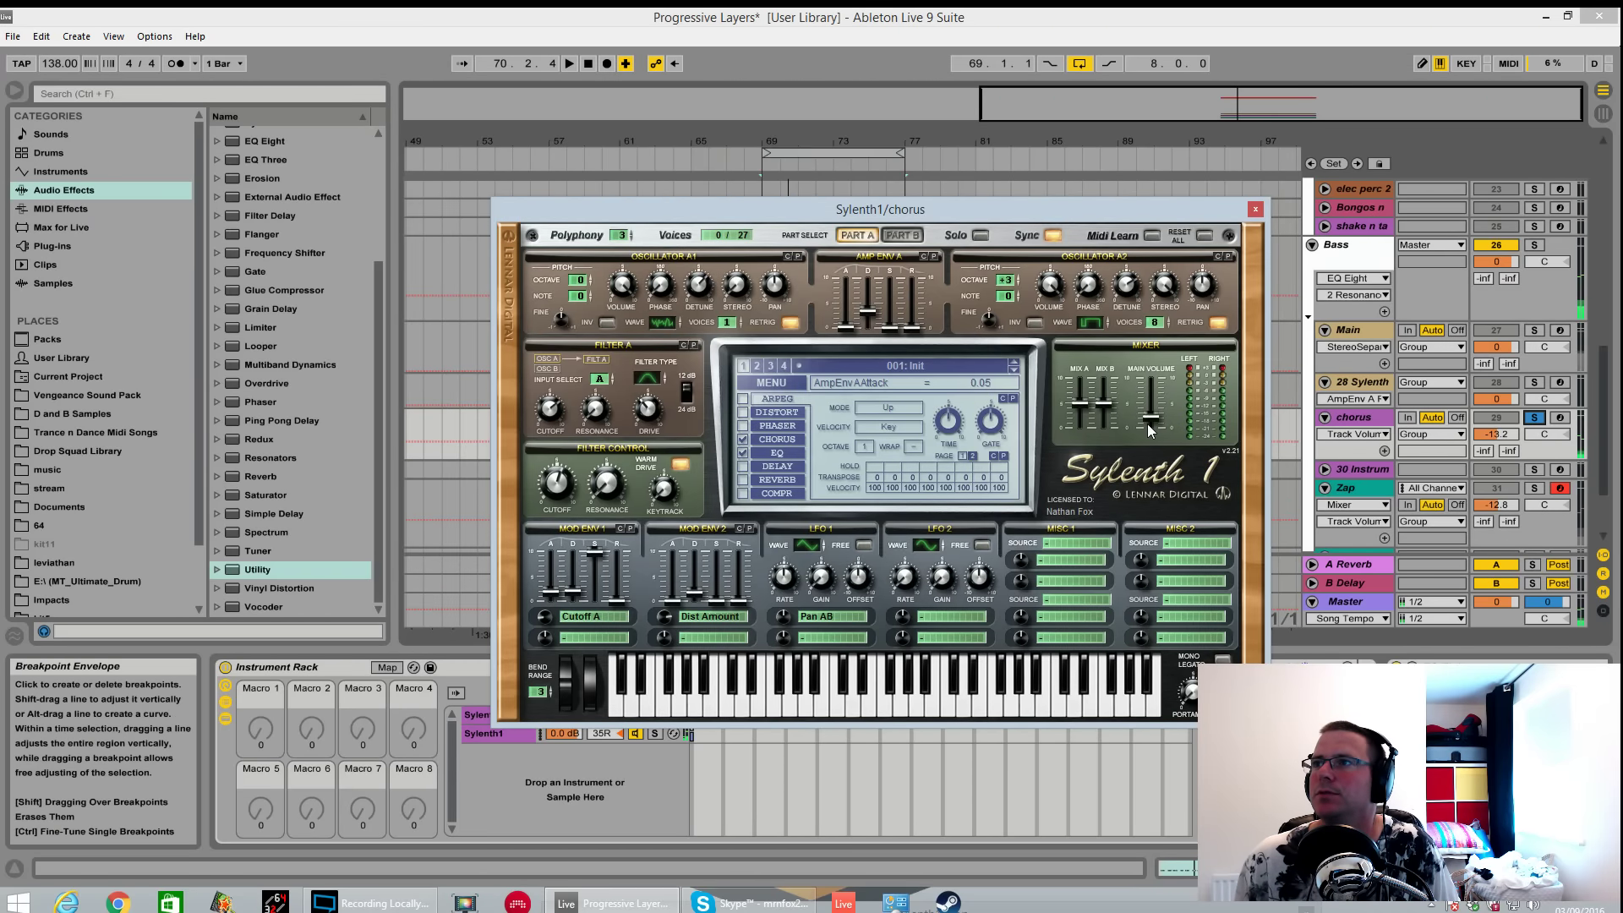
Set the chorus Sylenth1's main volume to 6.49 and play the loop.
drag(1154, 423, 1151, 371)
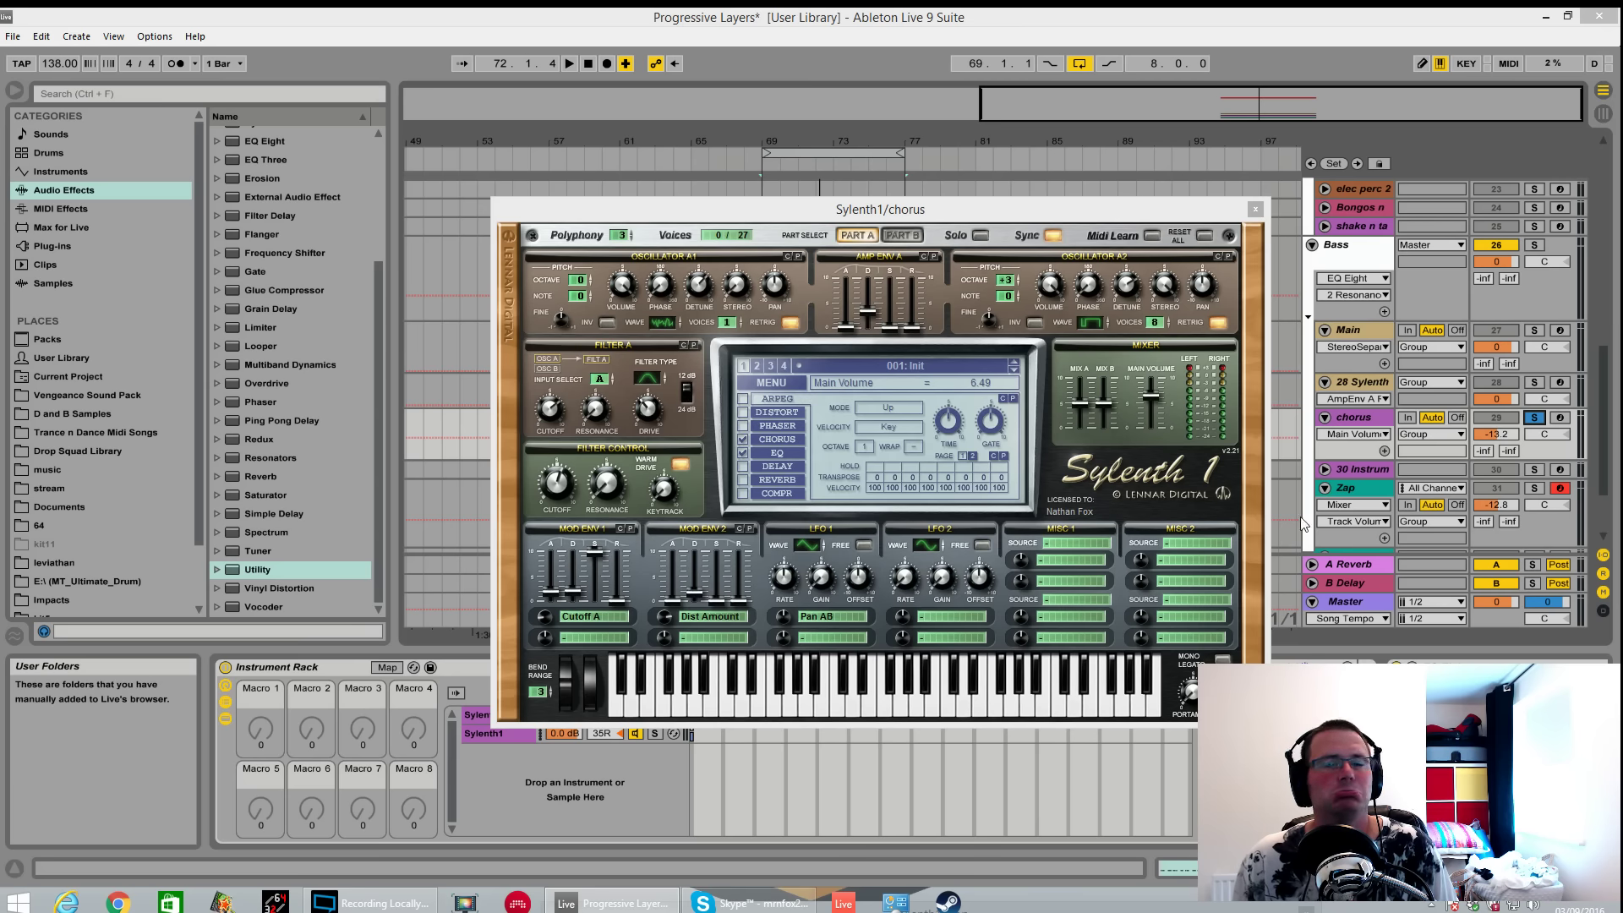
key(space)
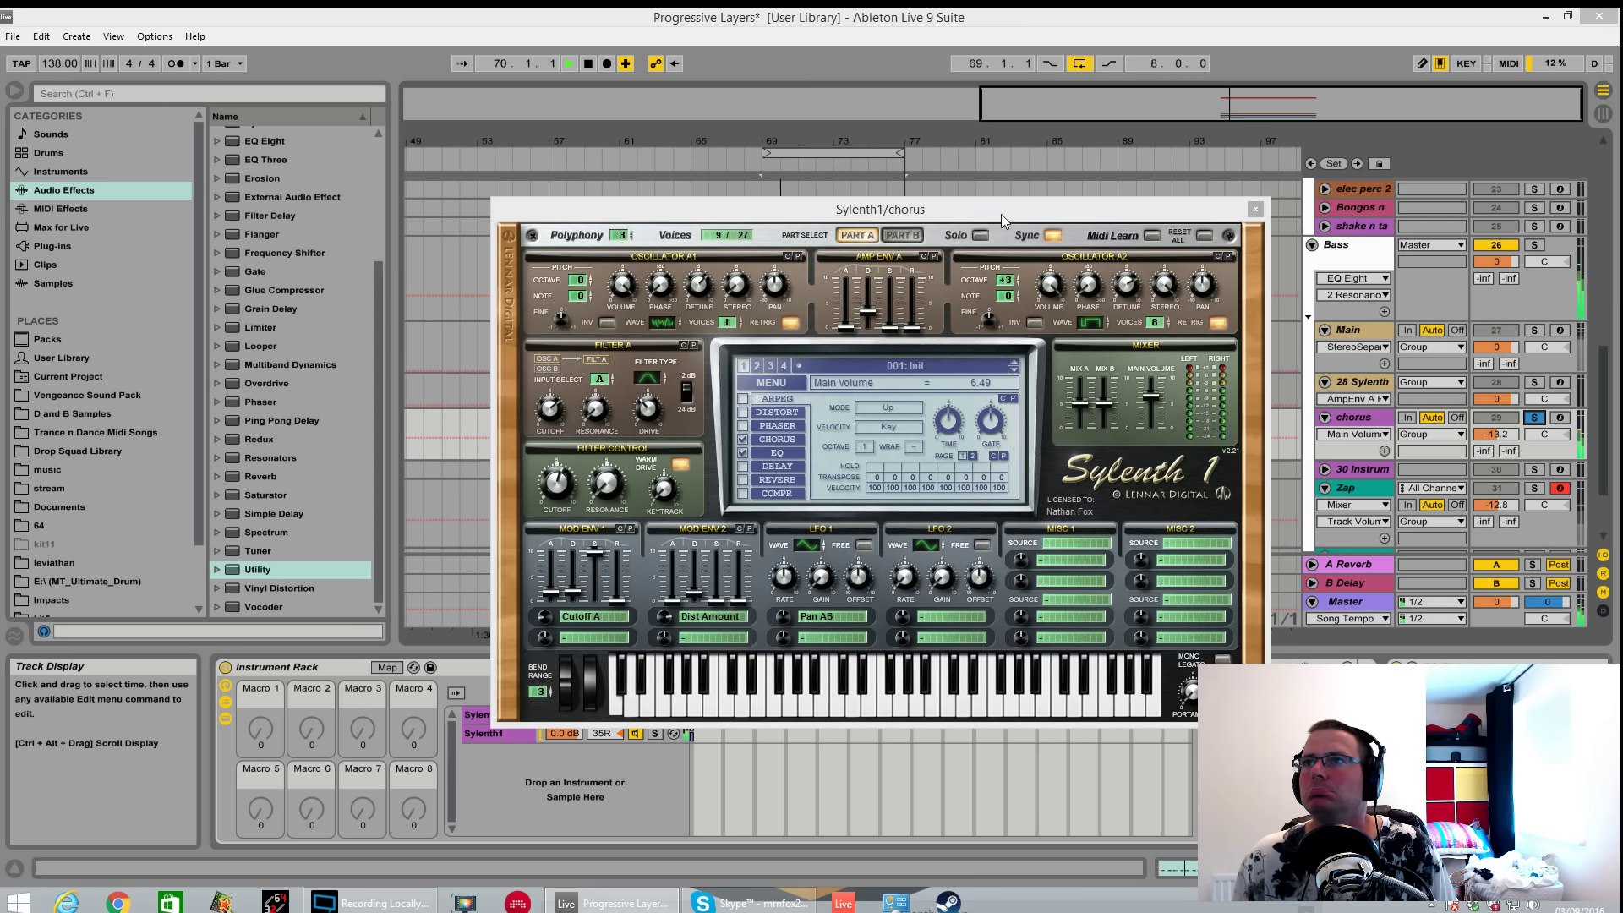
key(space)
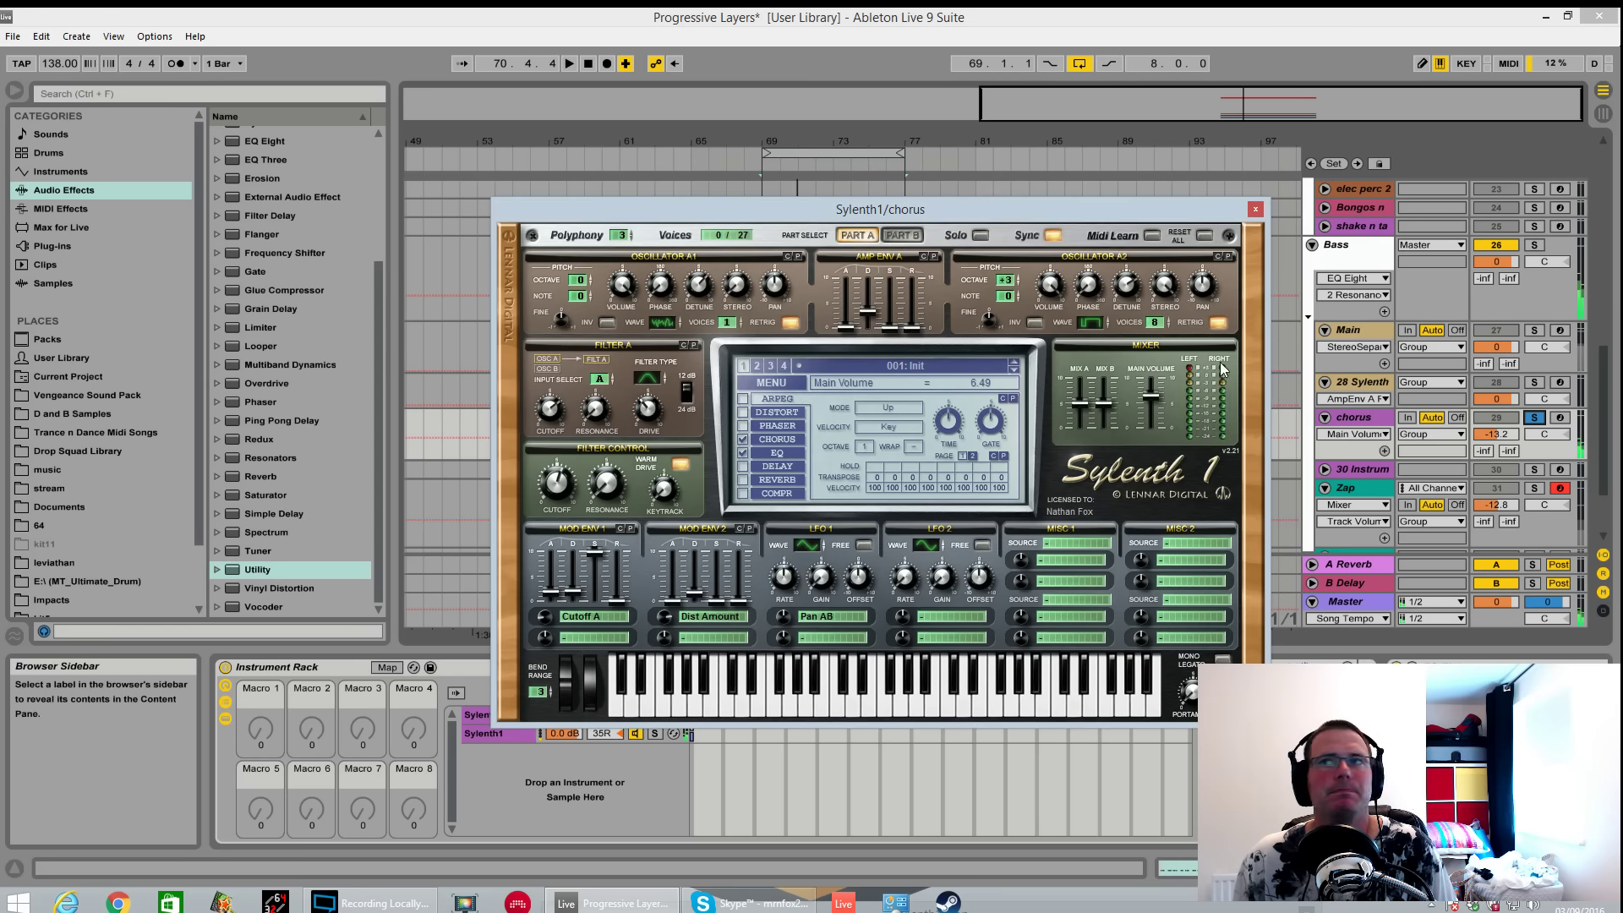
Reset the chorus Sylenth1 to the Init preset and mute the rack's second Sylenth1 chain while auditioning.
click(771, 382)
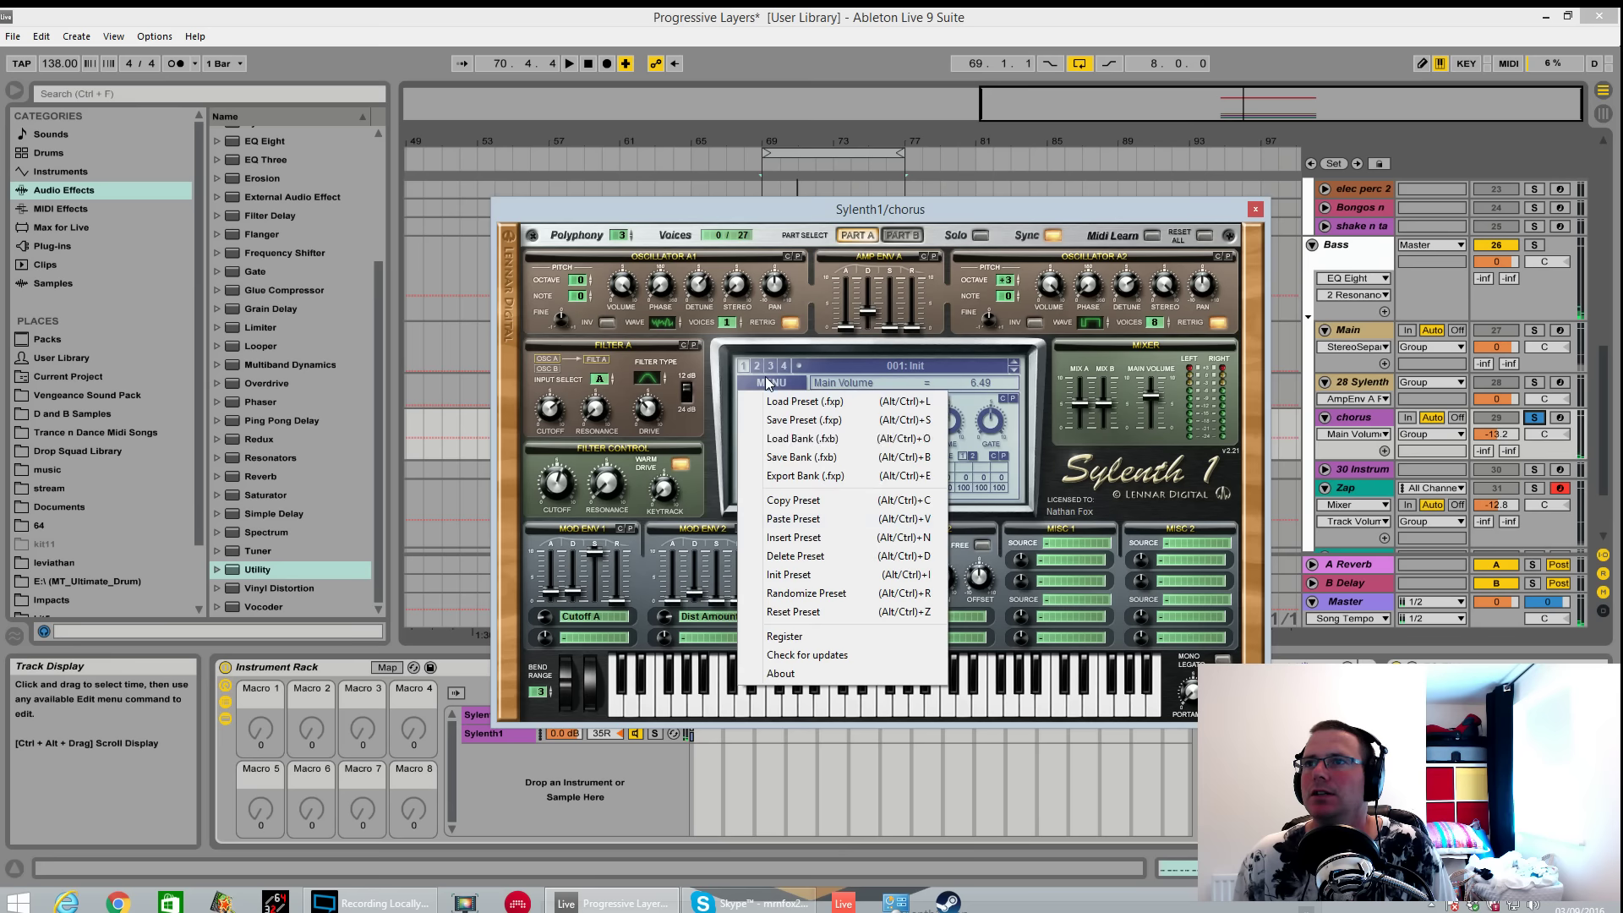
click(816, 574)
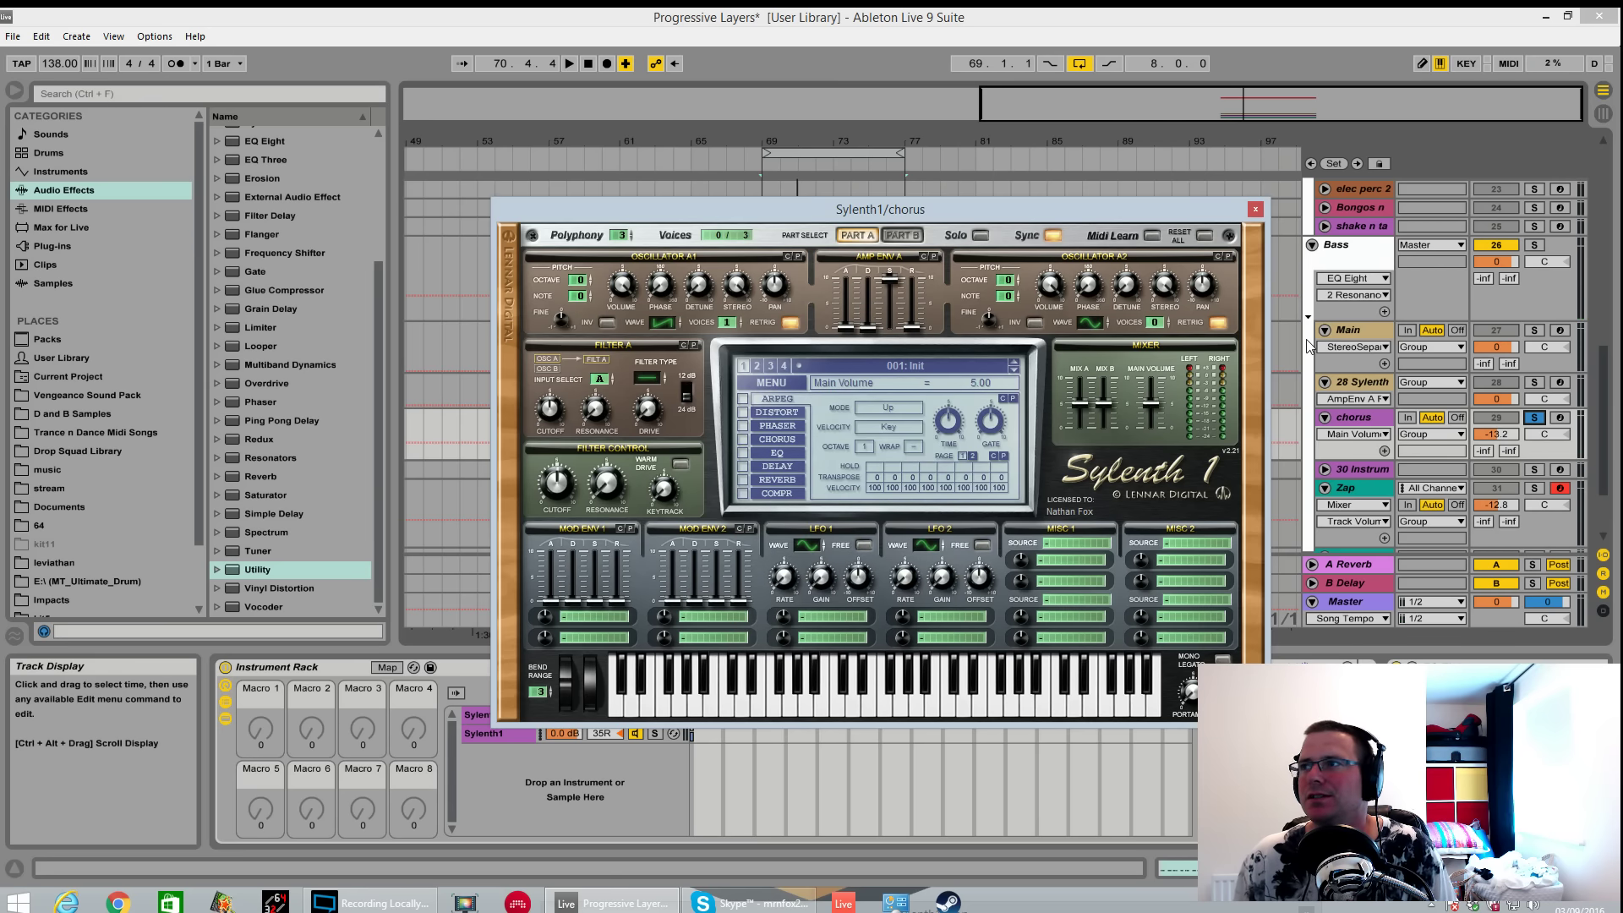
key(space)
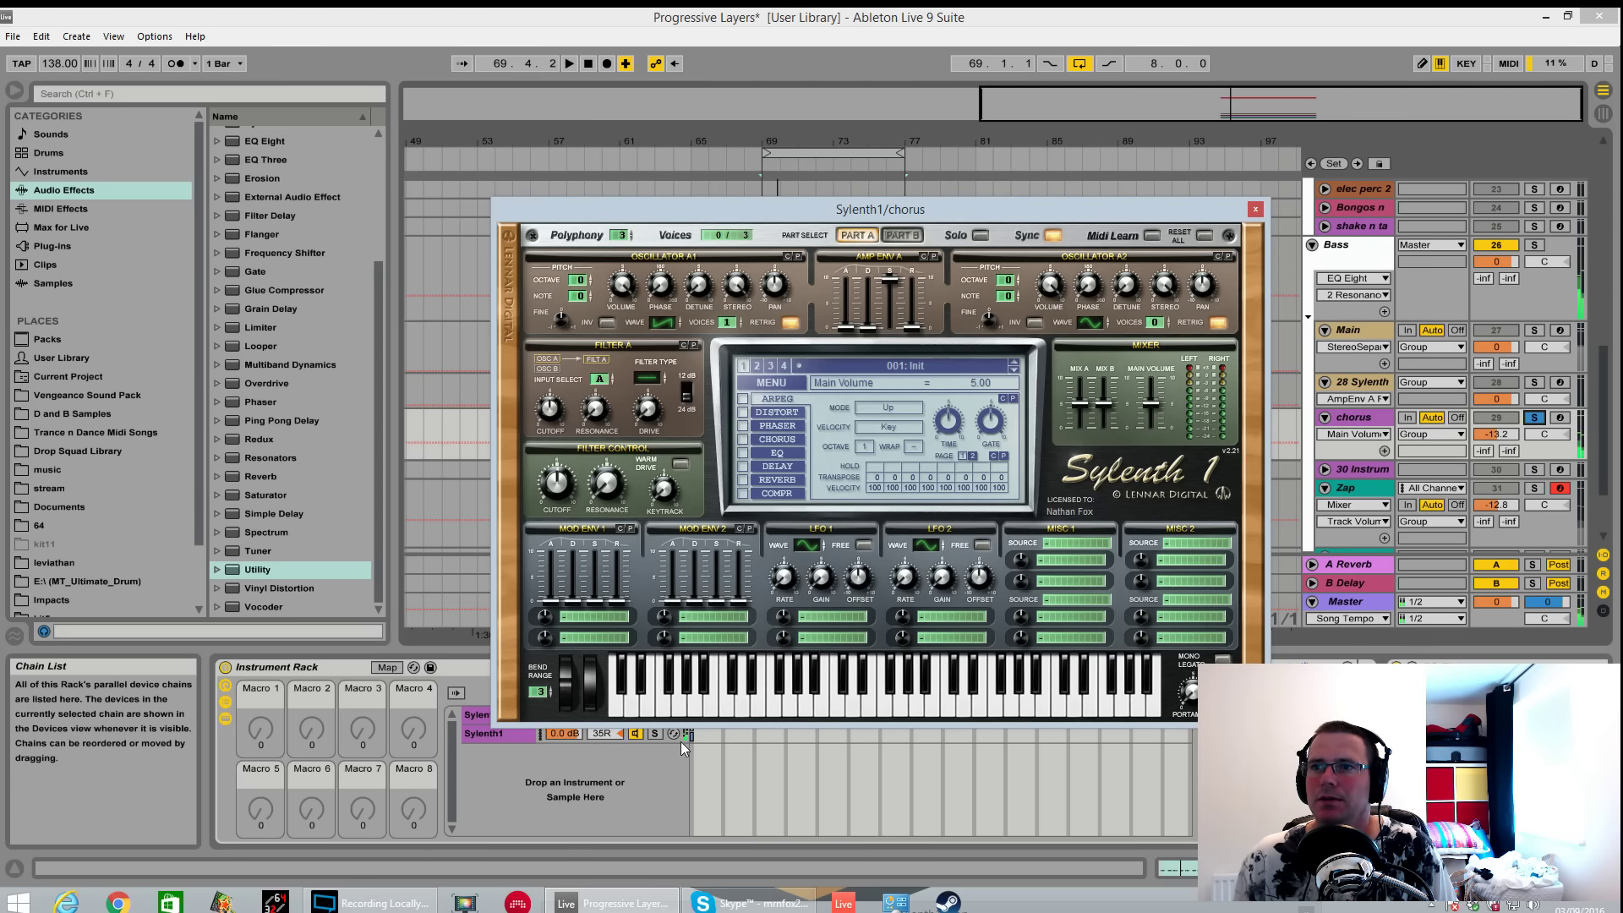
click(655, 732)
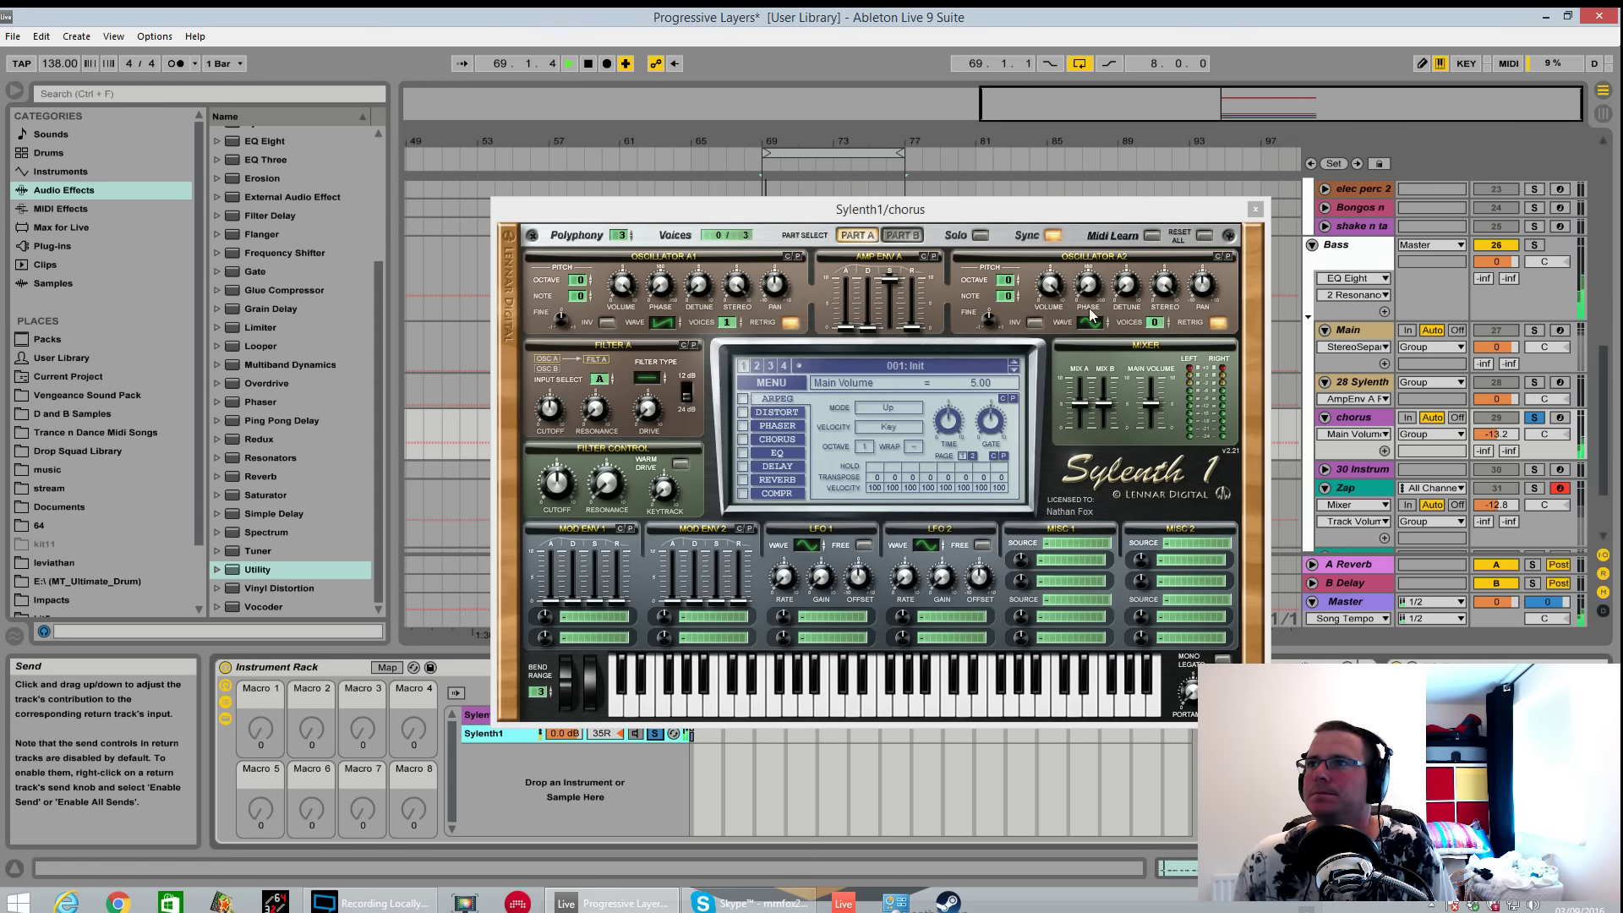
key(space)
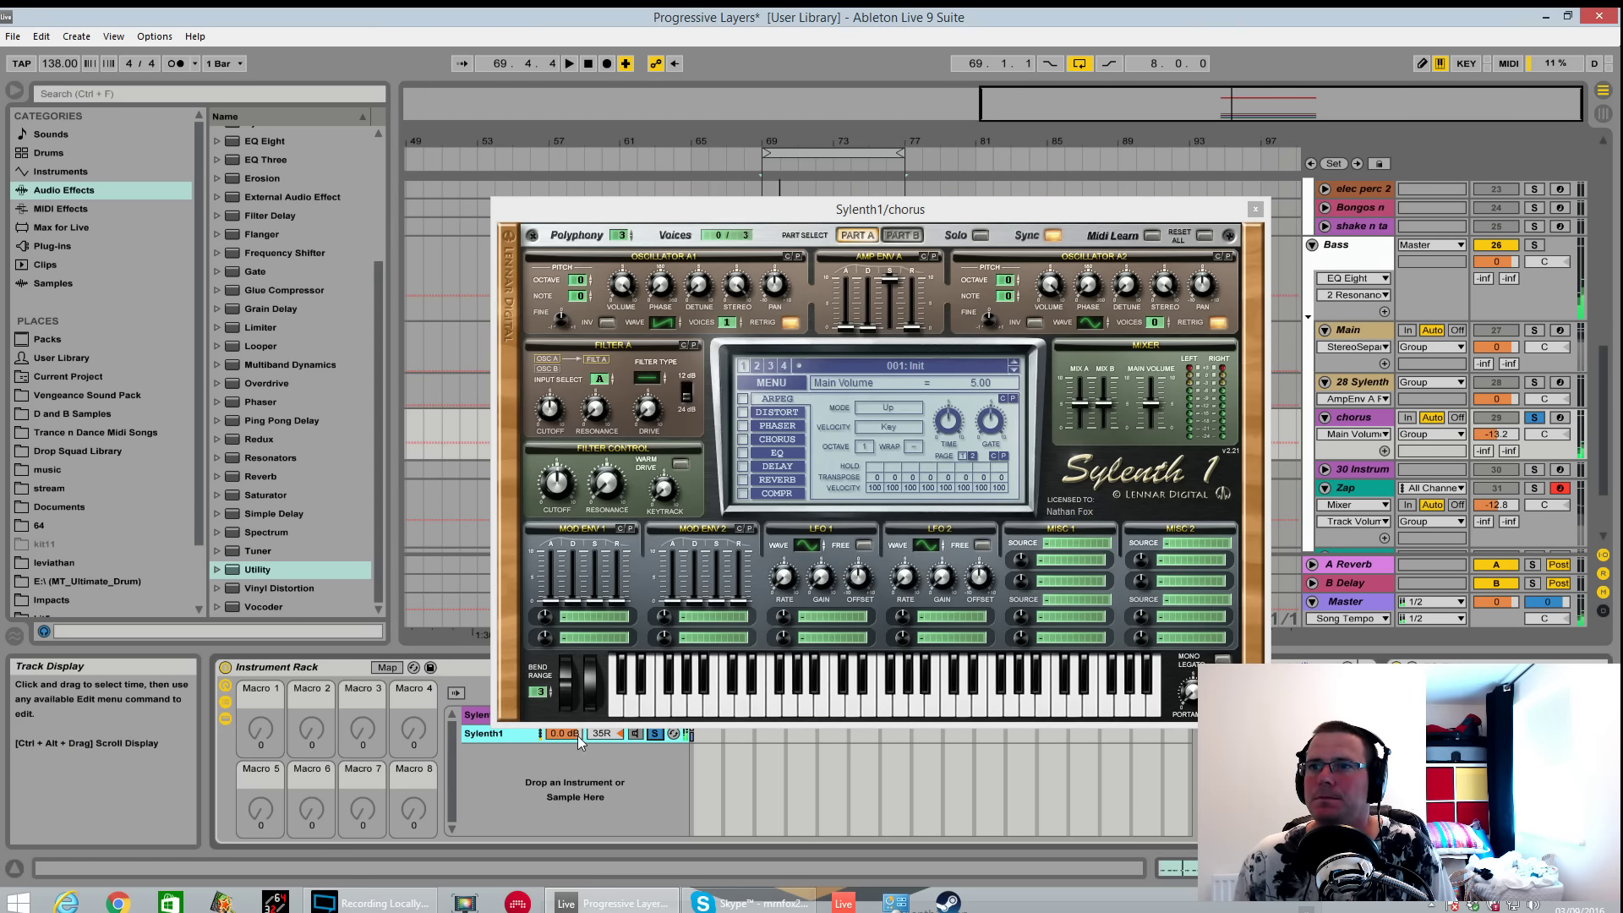
click(654, 733)
key(space)
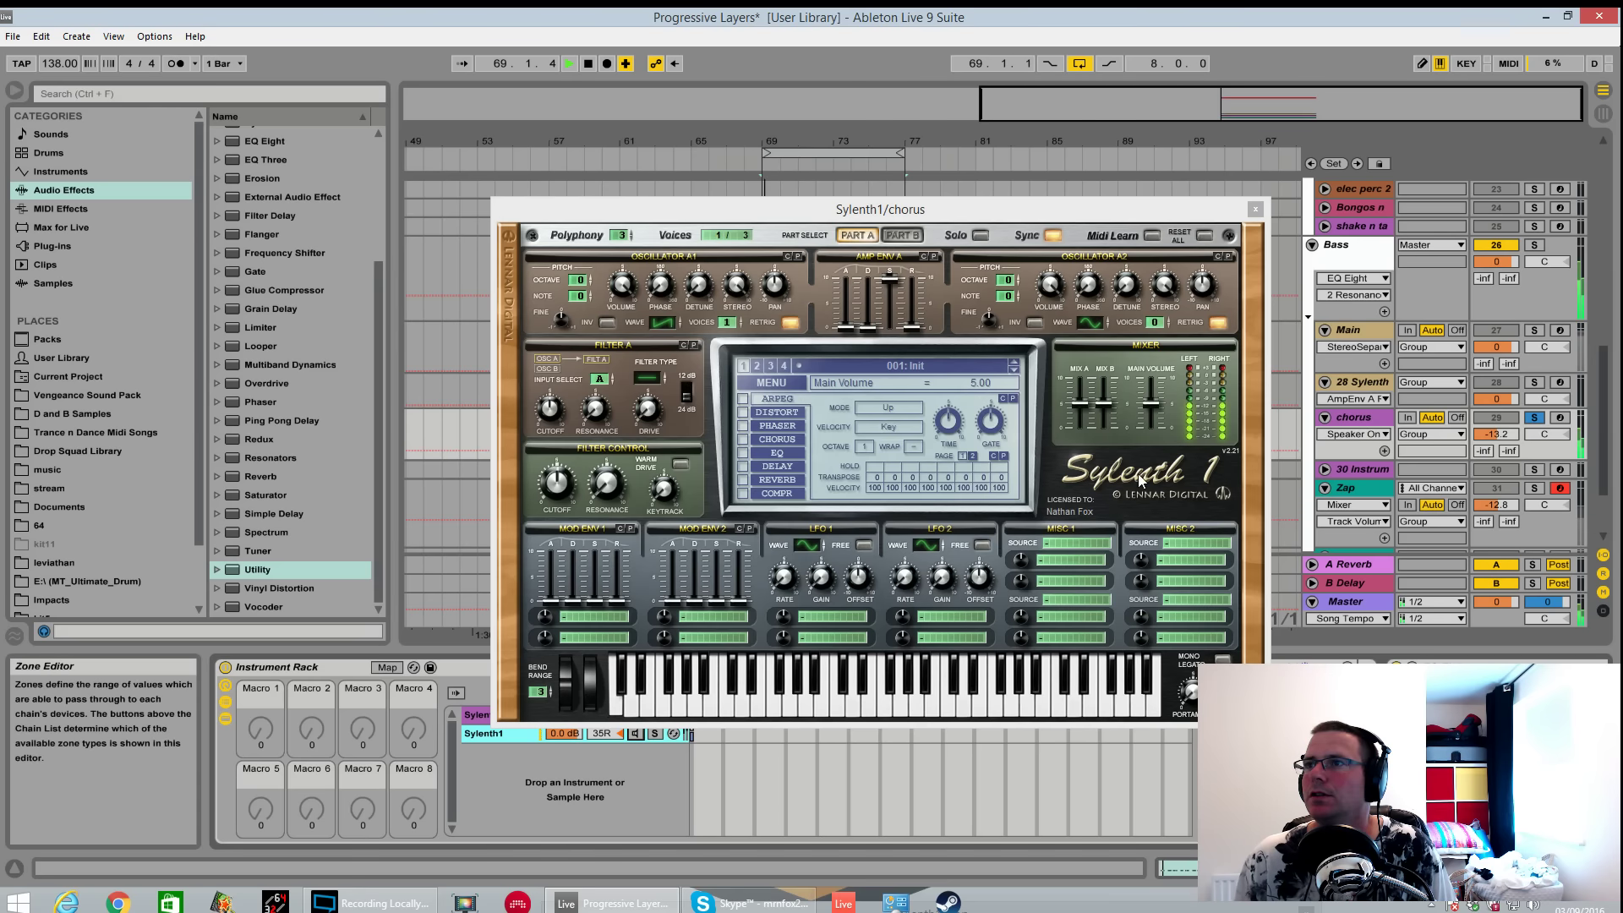
Set oscillator A1 to Noise with stereo 0.00 and detune 4.00, and amp envelope A to sustain 0.00 and decay 3.39.
click(663, 323)
key(space)
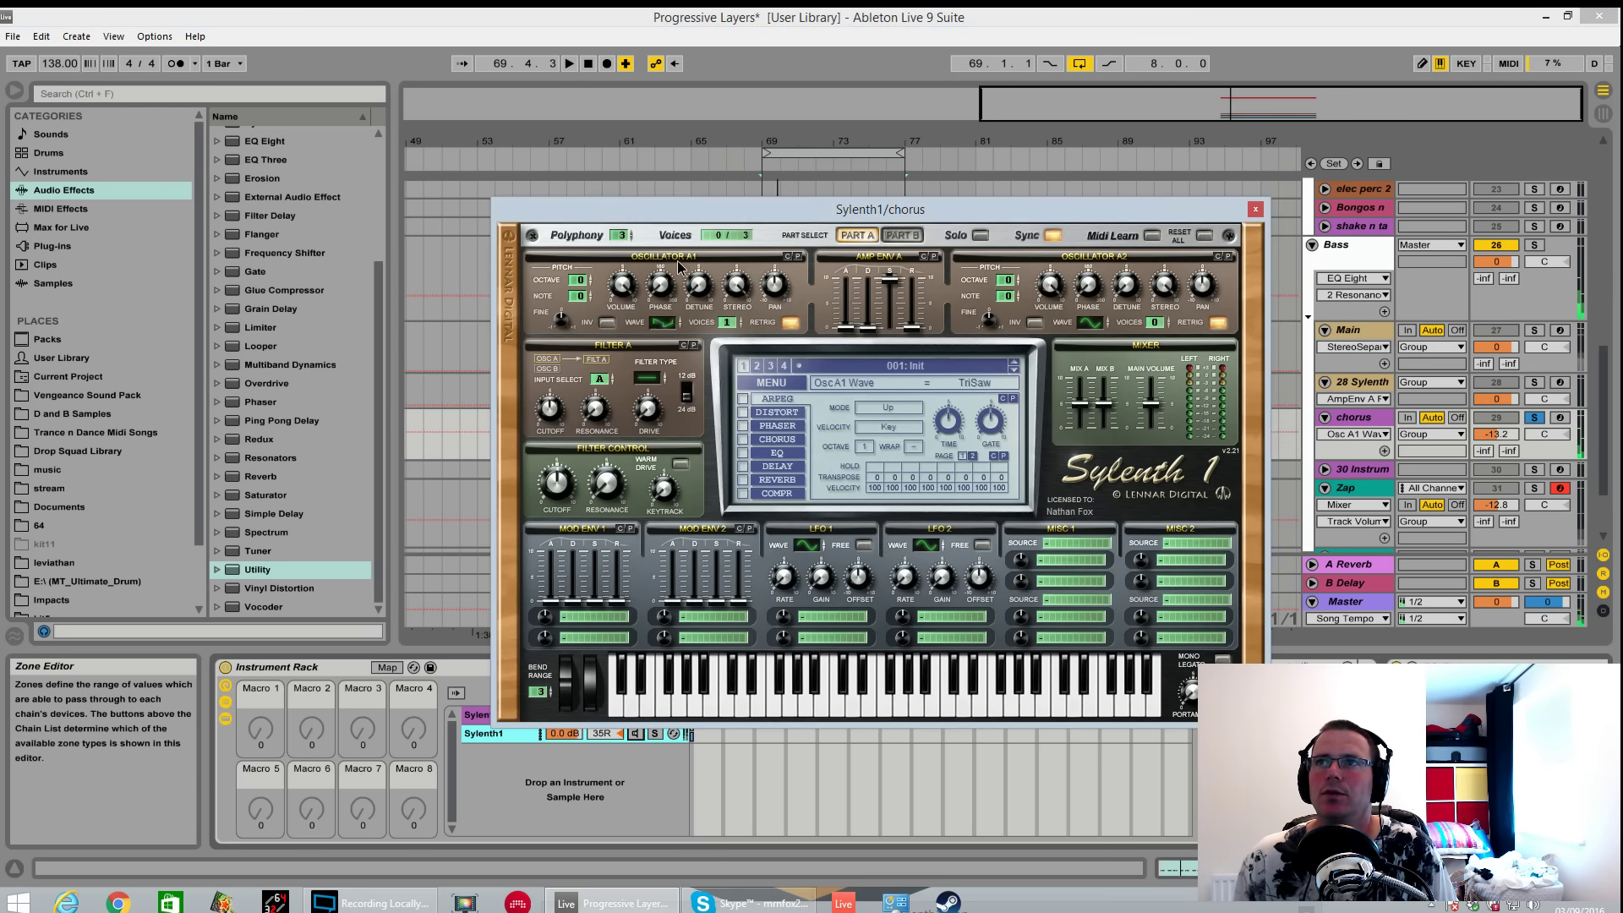
drag(678, 262, 685, 277)
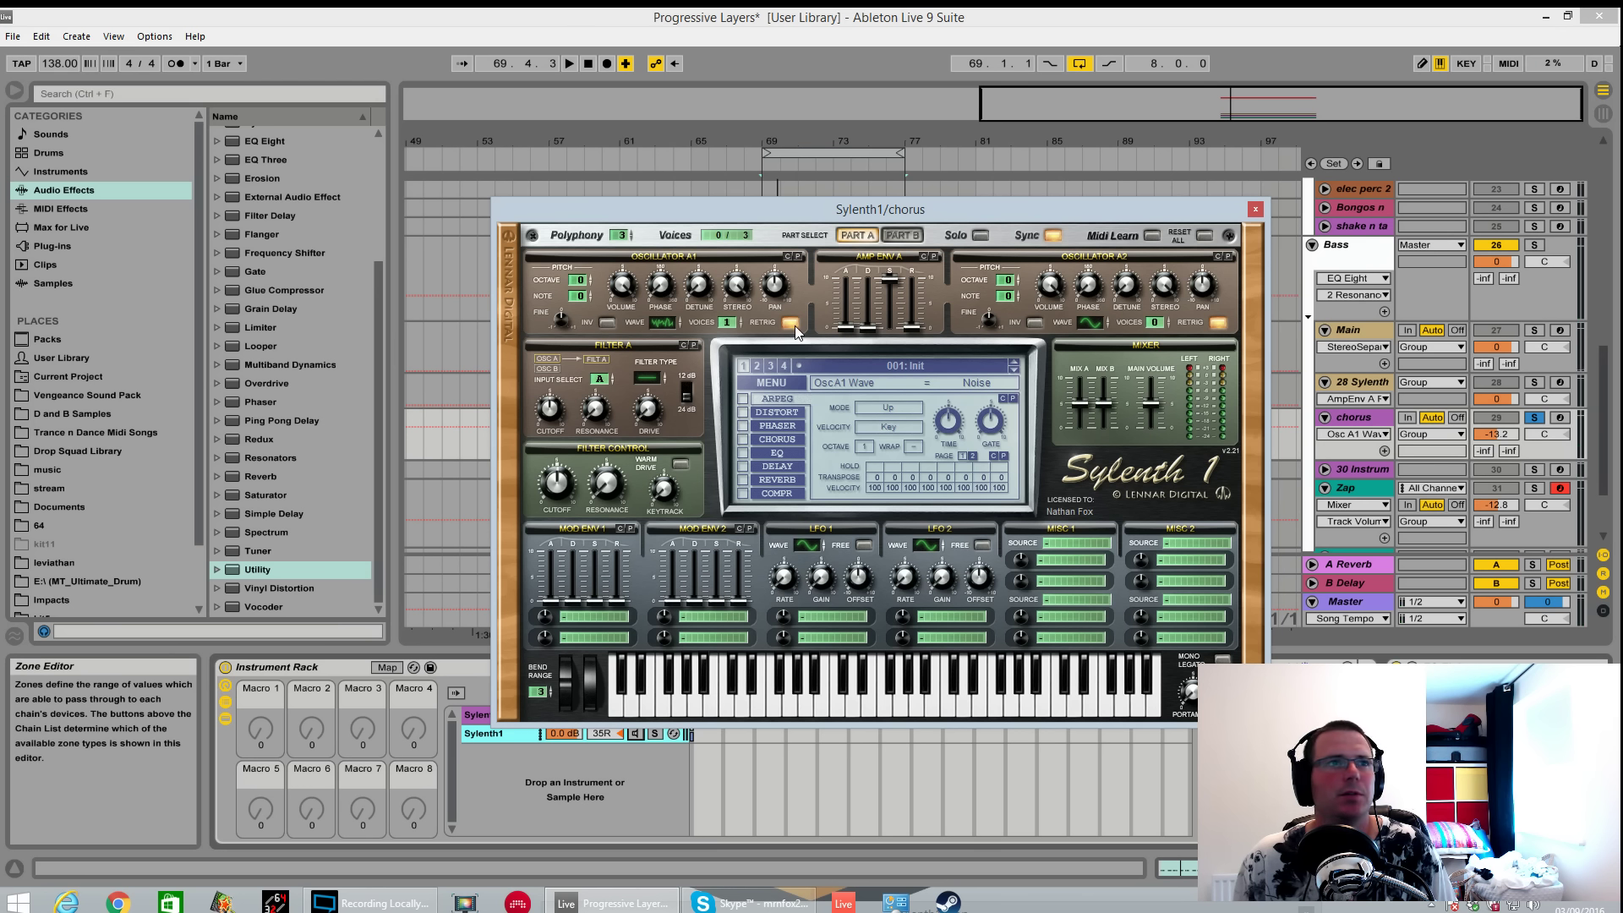
click(740, 283)
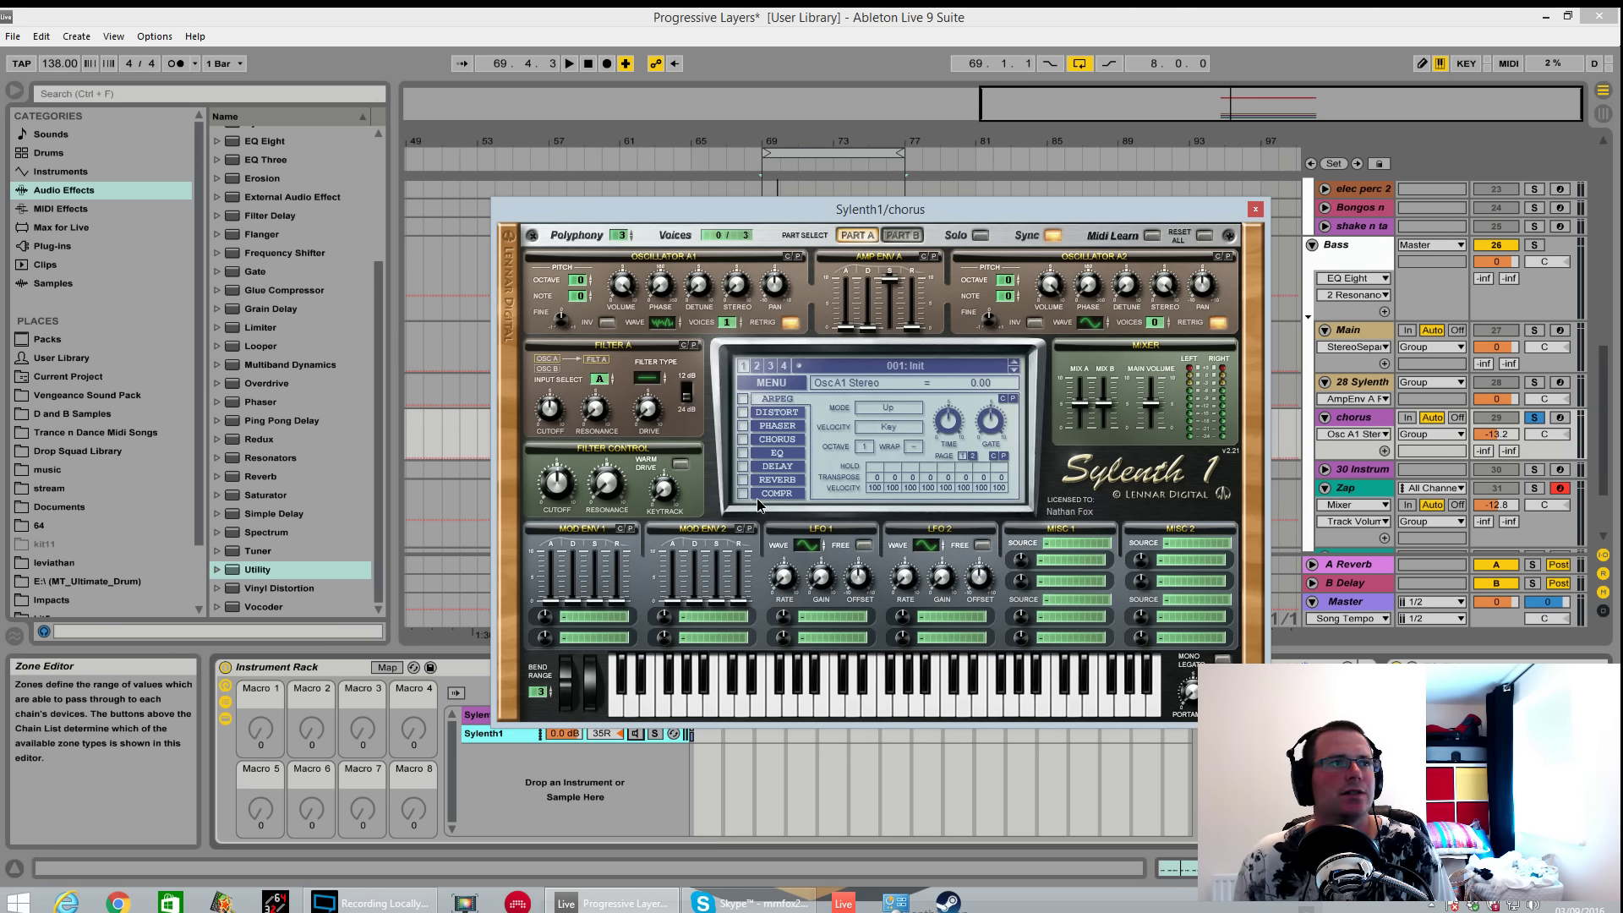
click(708, 283)
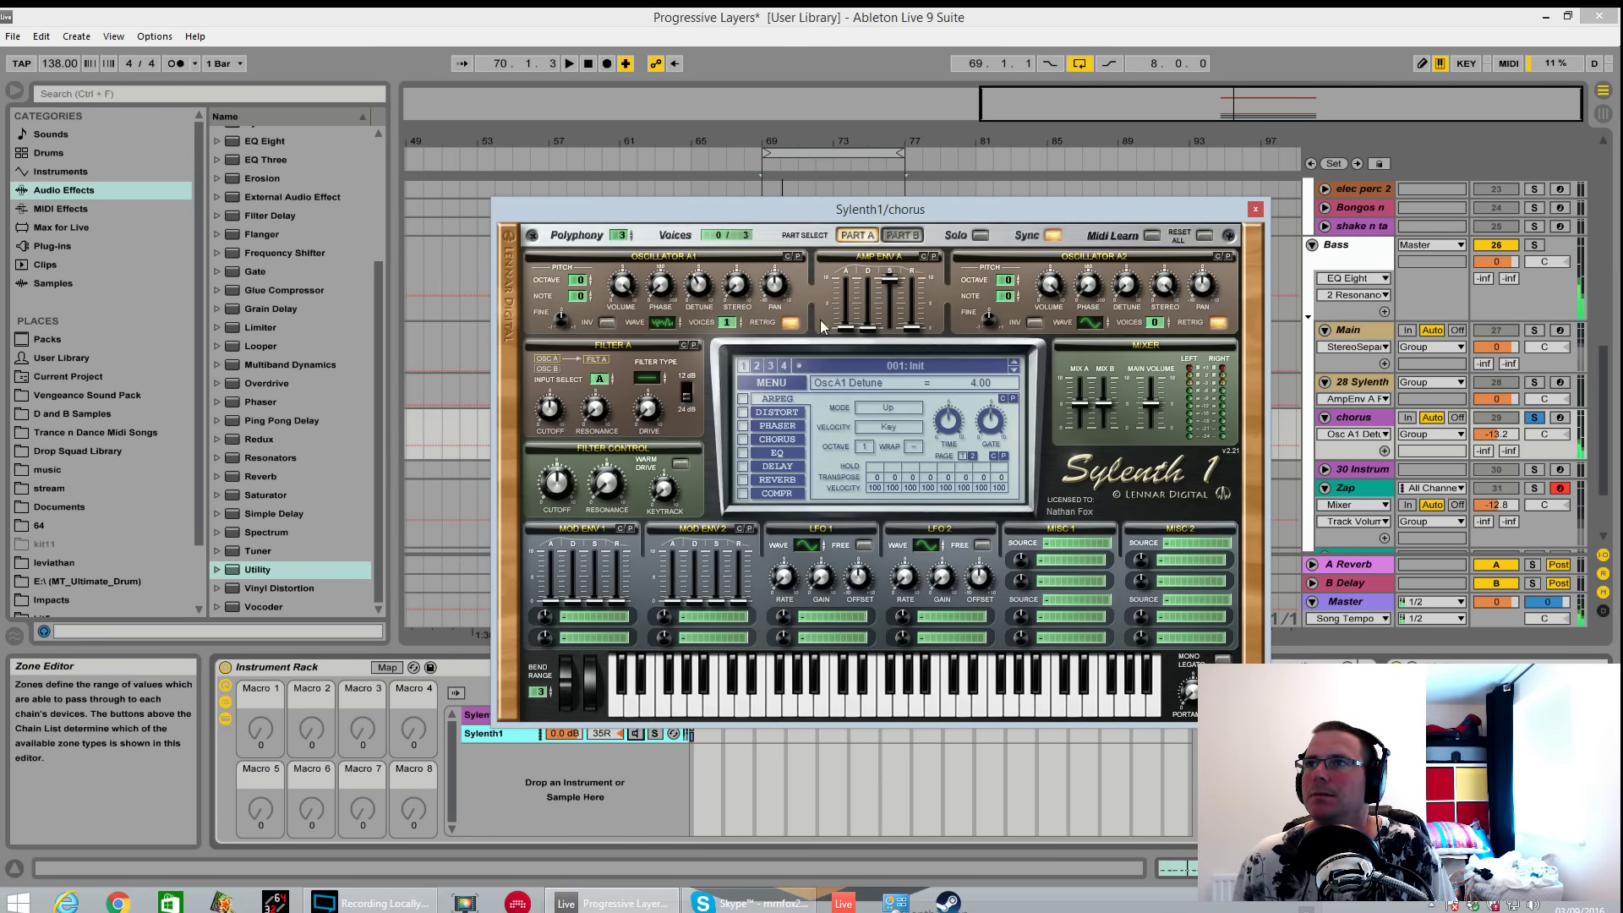
drag(868, 329, 880, 429)
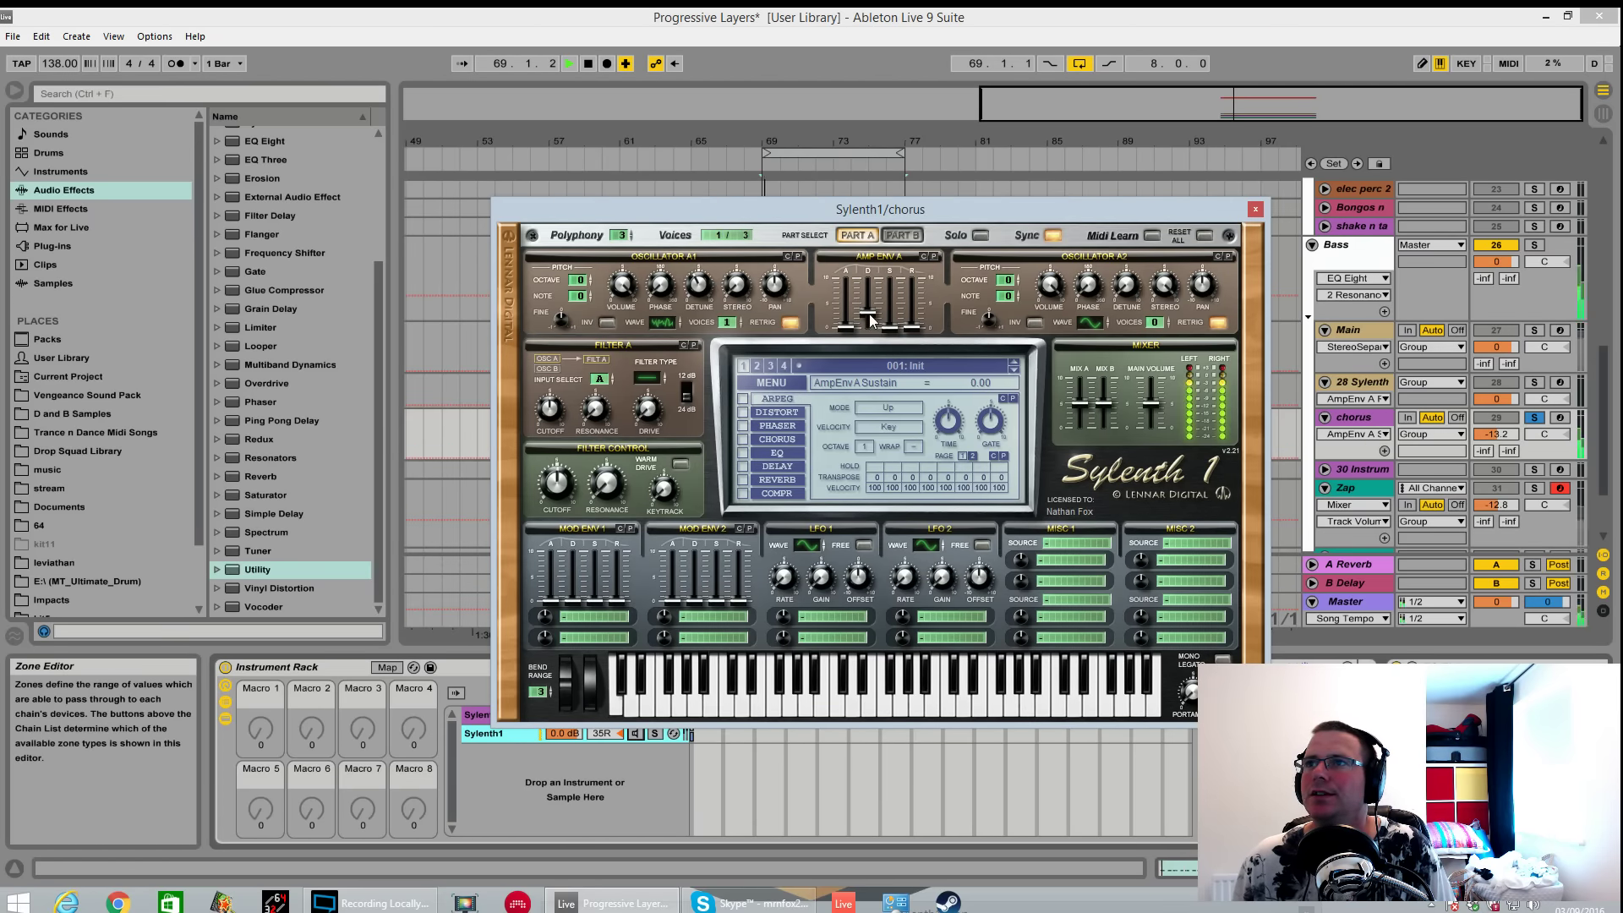
drag(868, 317, 871, 313)
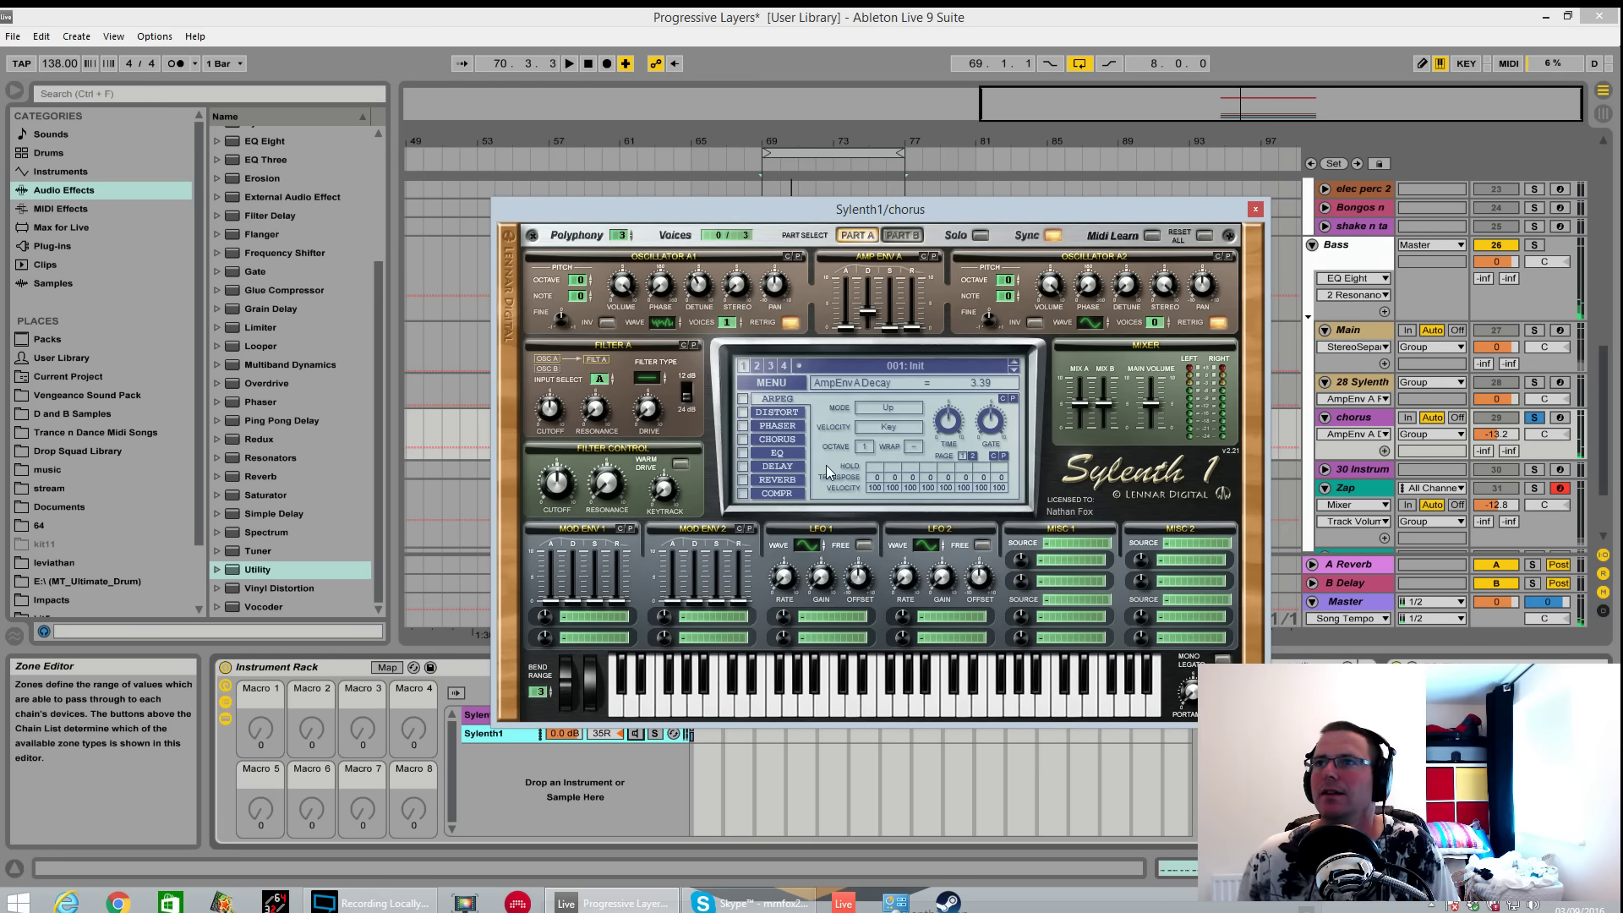
Set oscillator A2 to a QPulse wave with 8 voices, octave +3 and detune 6.76, and audition the loop.
drag(1170, 322, 1161, 256)
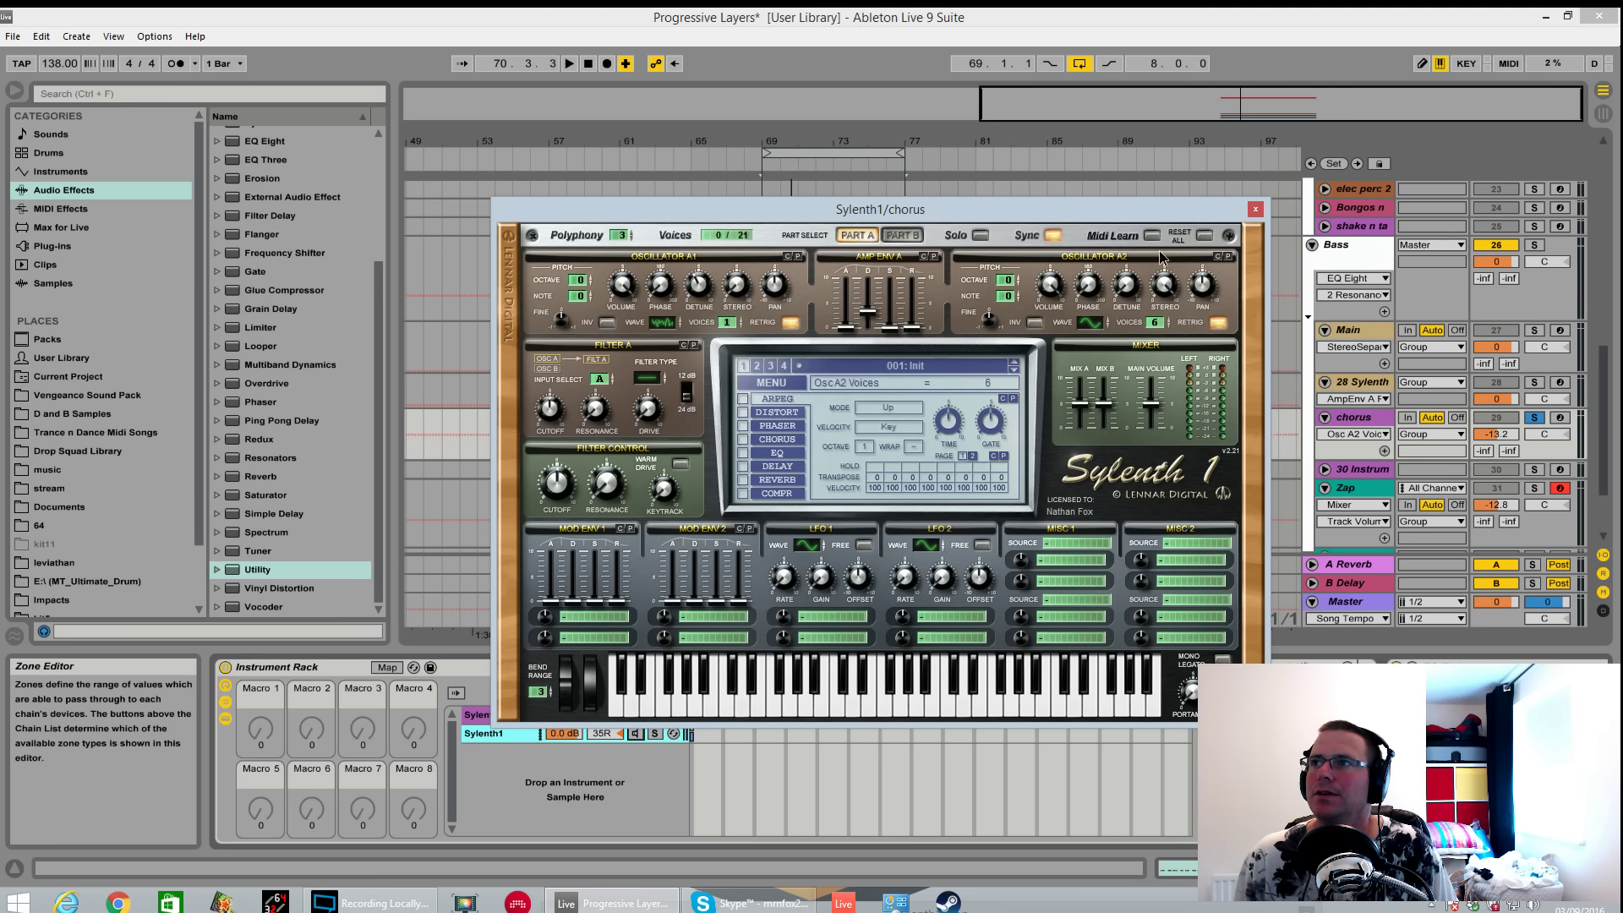
click(1094, 324)
drag(1095, 279, 1091, 272)
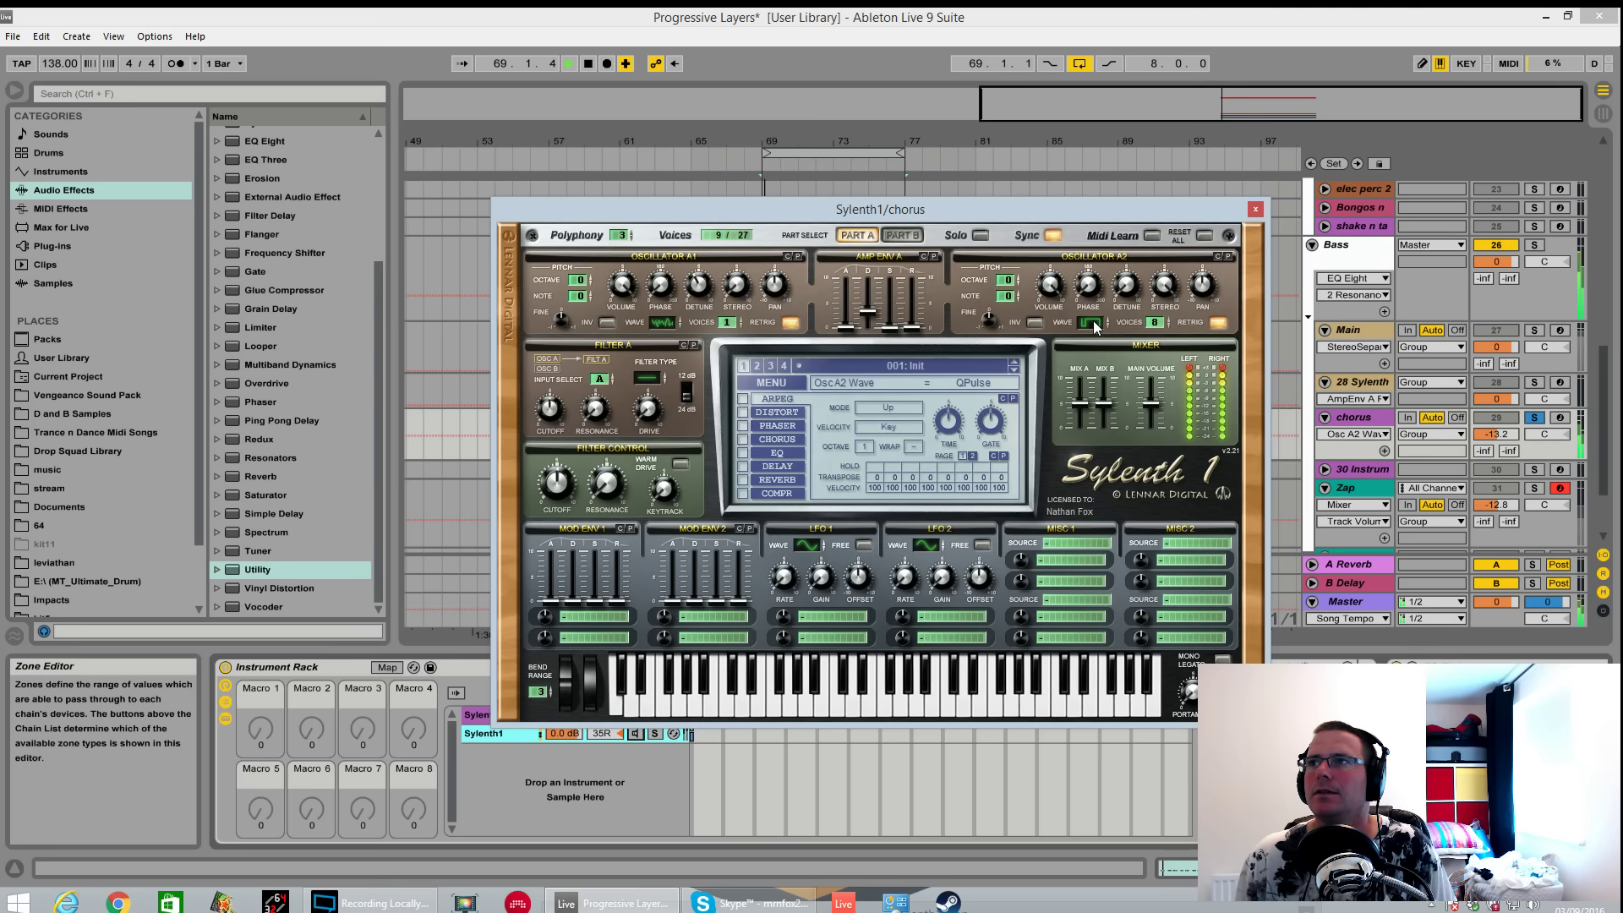
drag(1008, 283, 1014, 243)
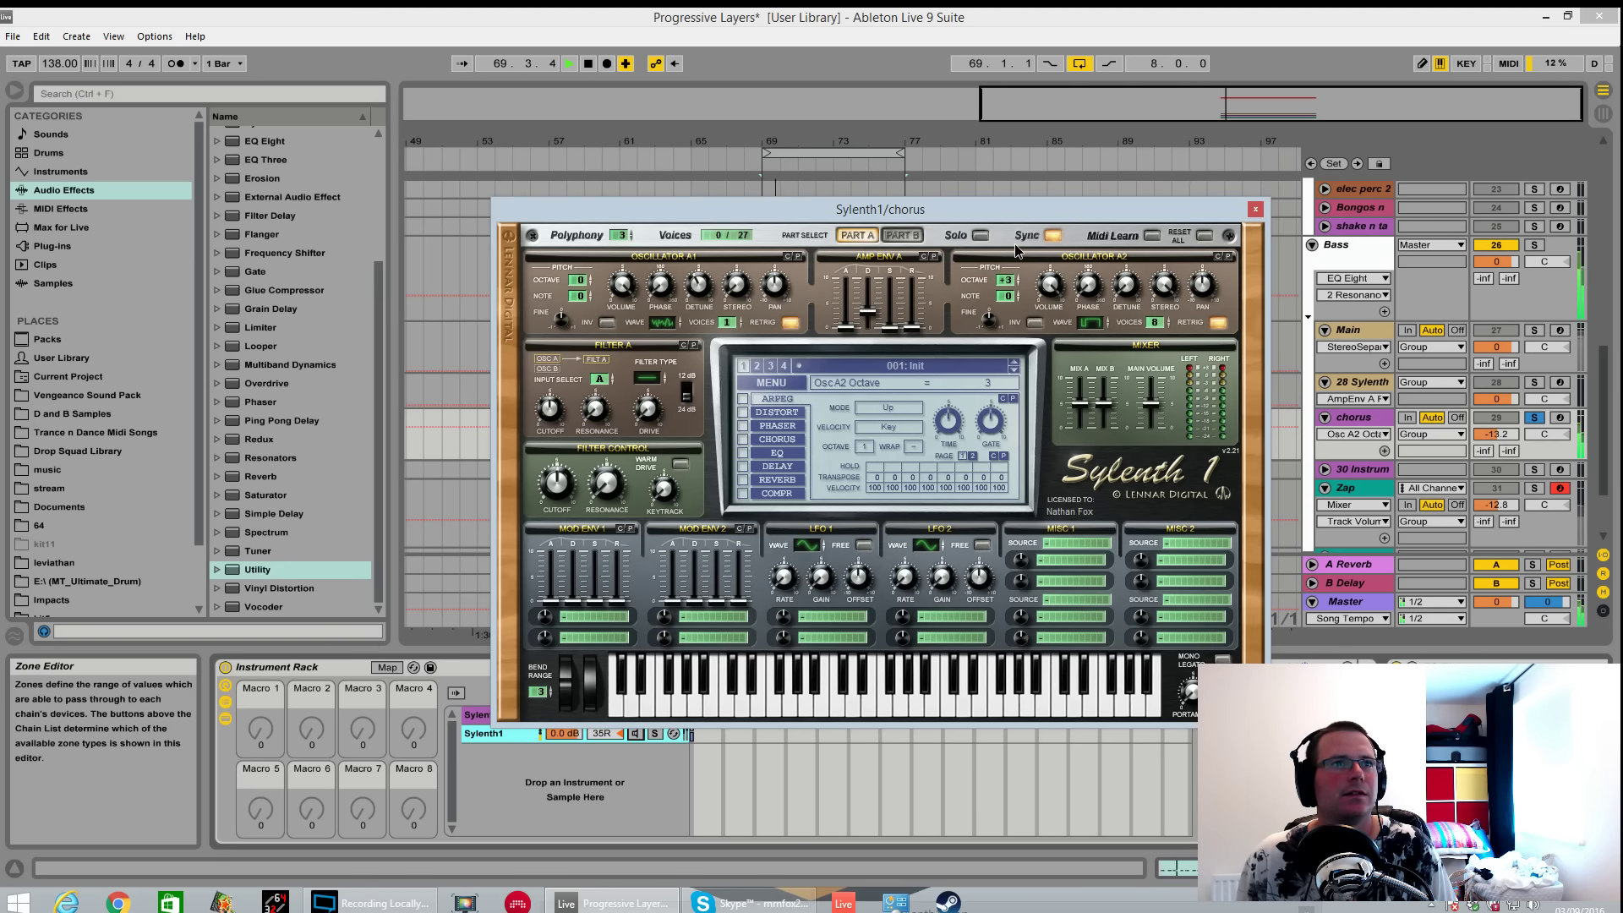
click(1127, 292)
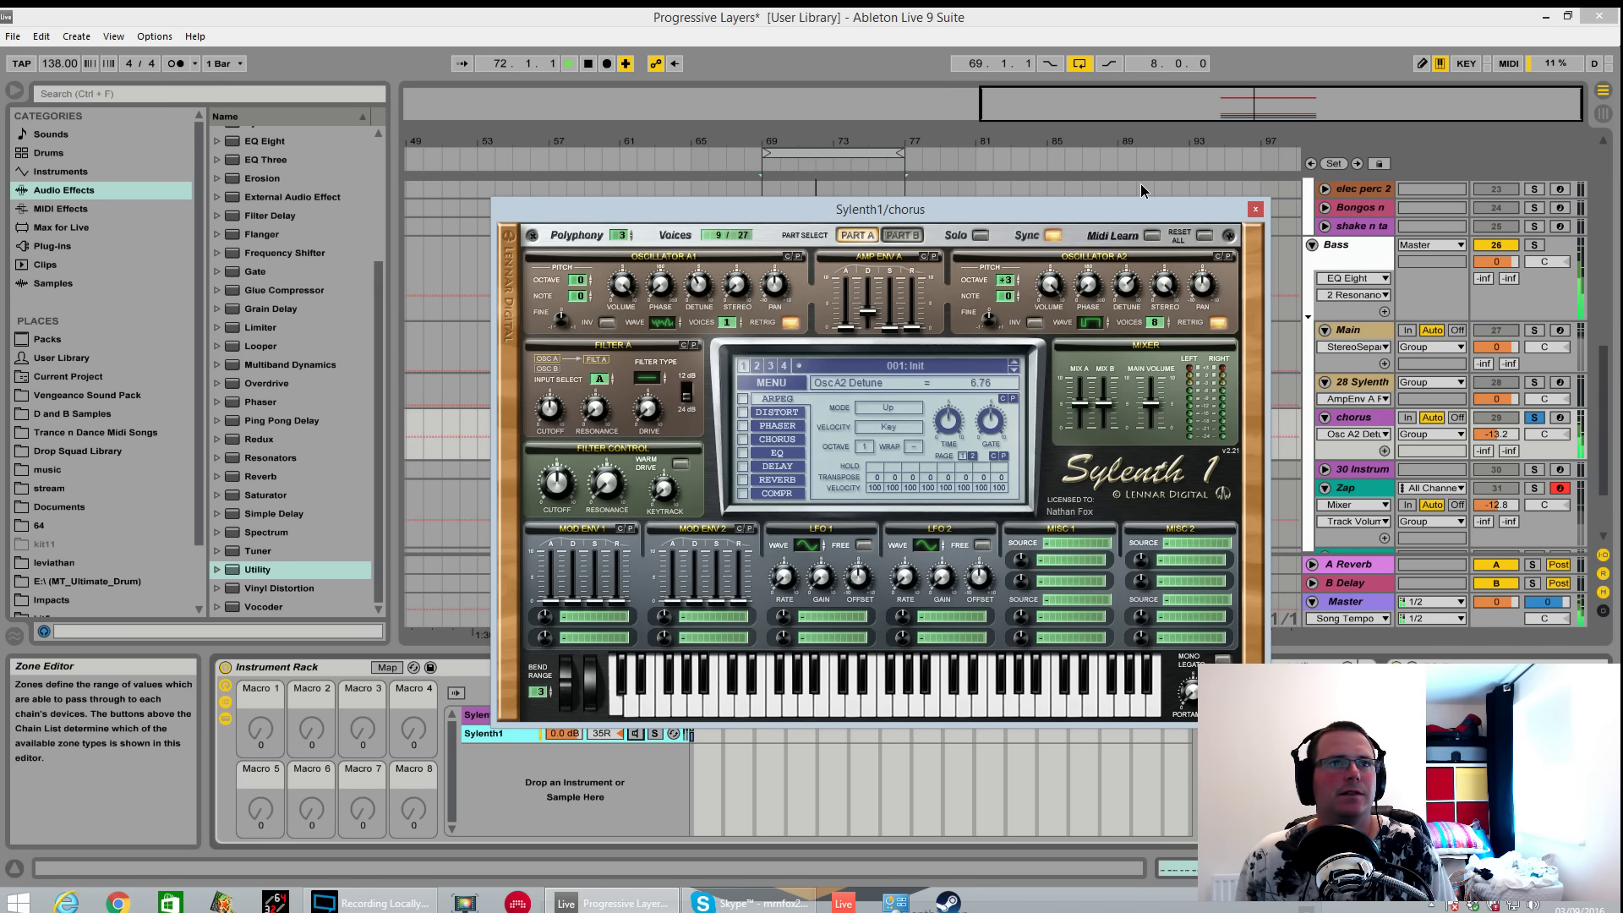
key(space)
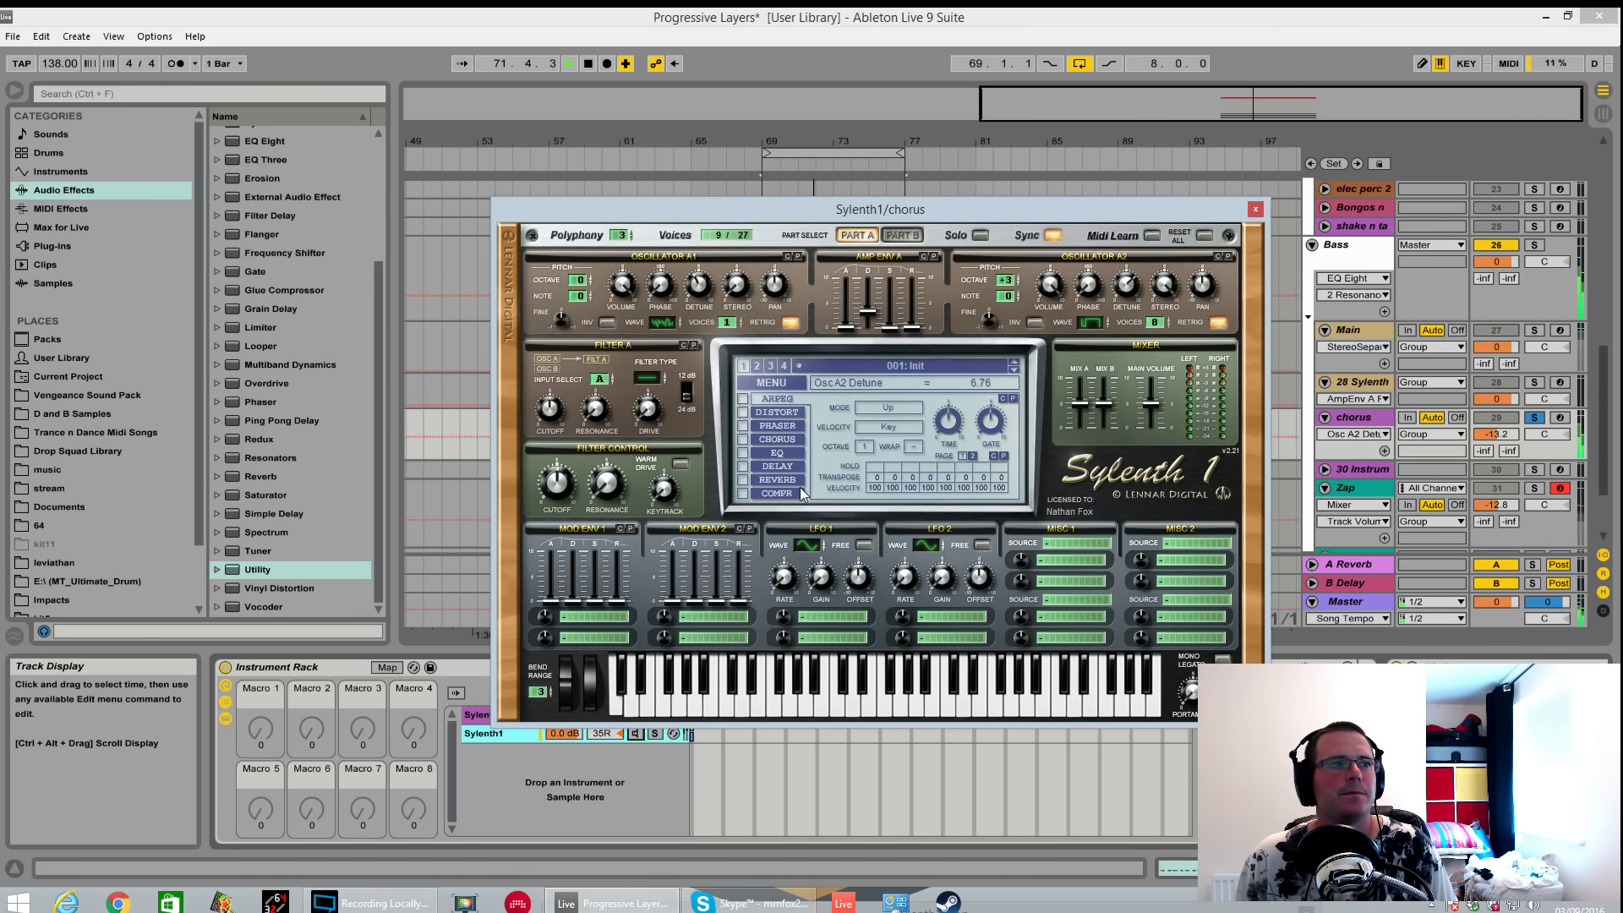
key(space)
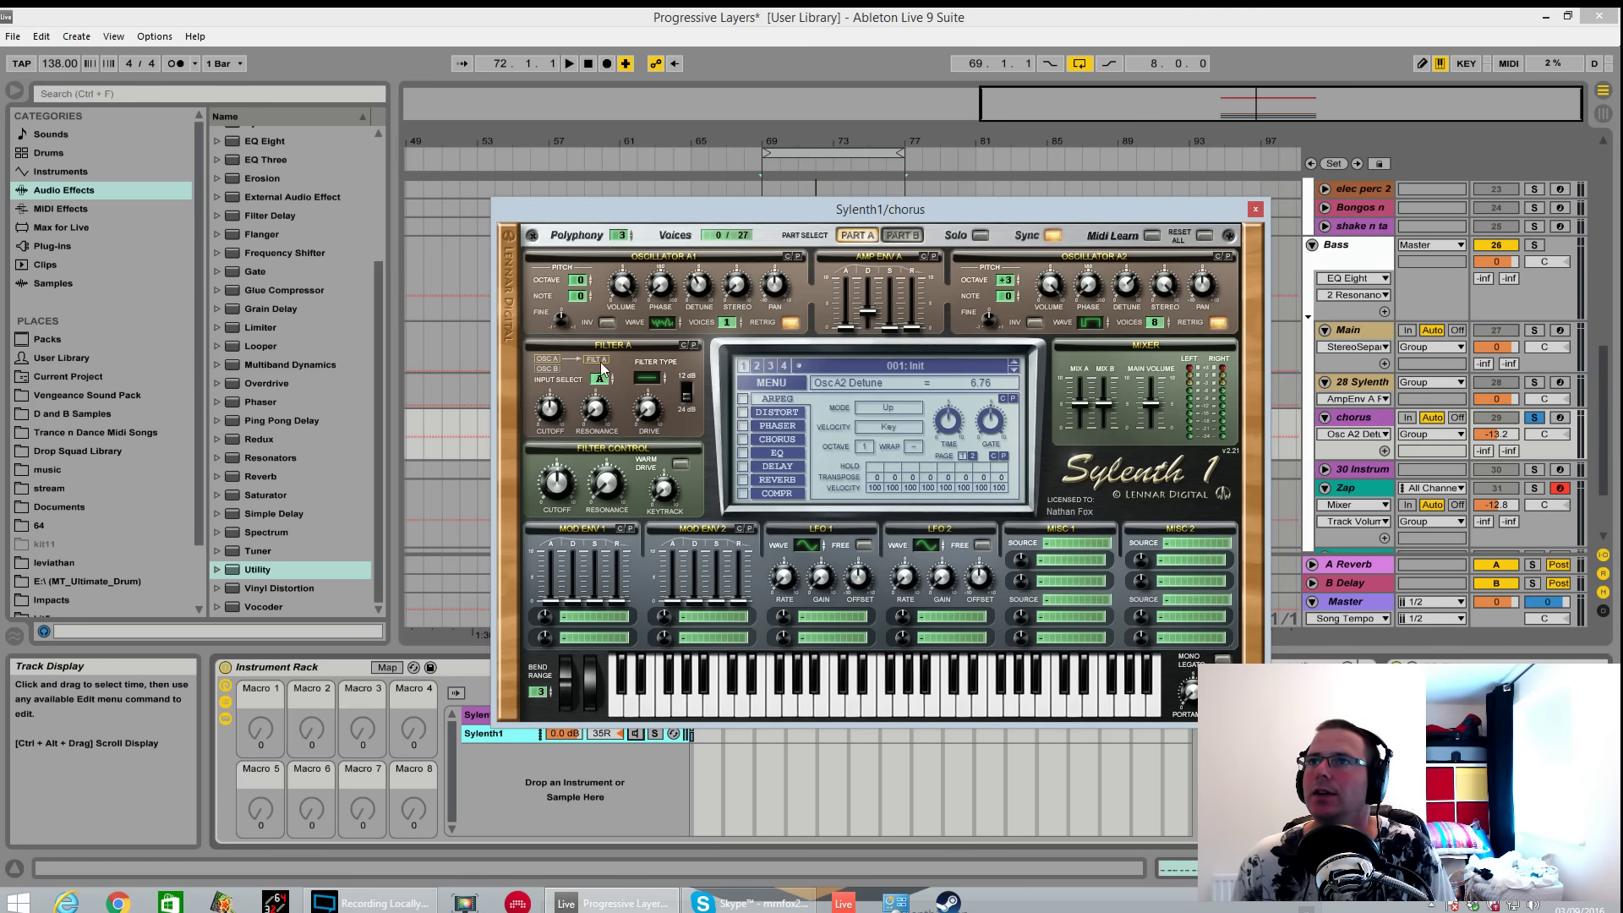
Set Filter A to Bandpass, 12 dB, with a cutoff of 667.49 Hz and drive of 2.76, adjusting its resonance during playback.
click(648, 378)
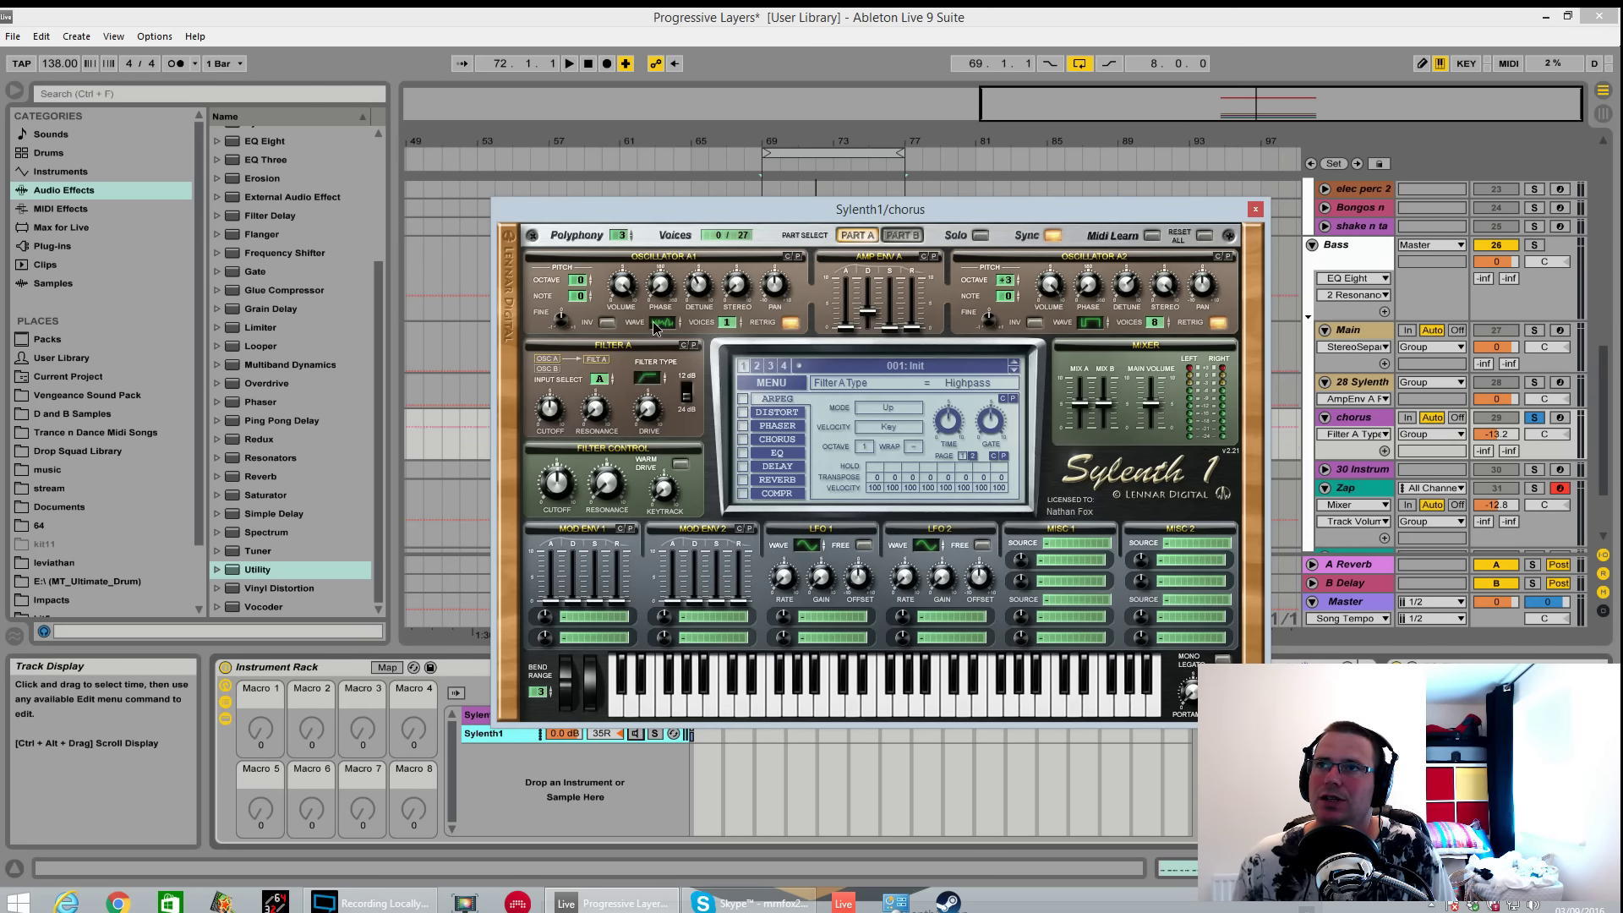
click(647, 378)
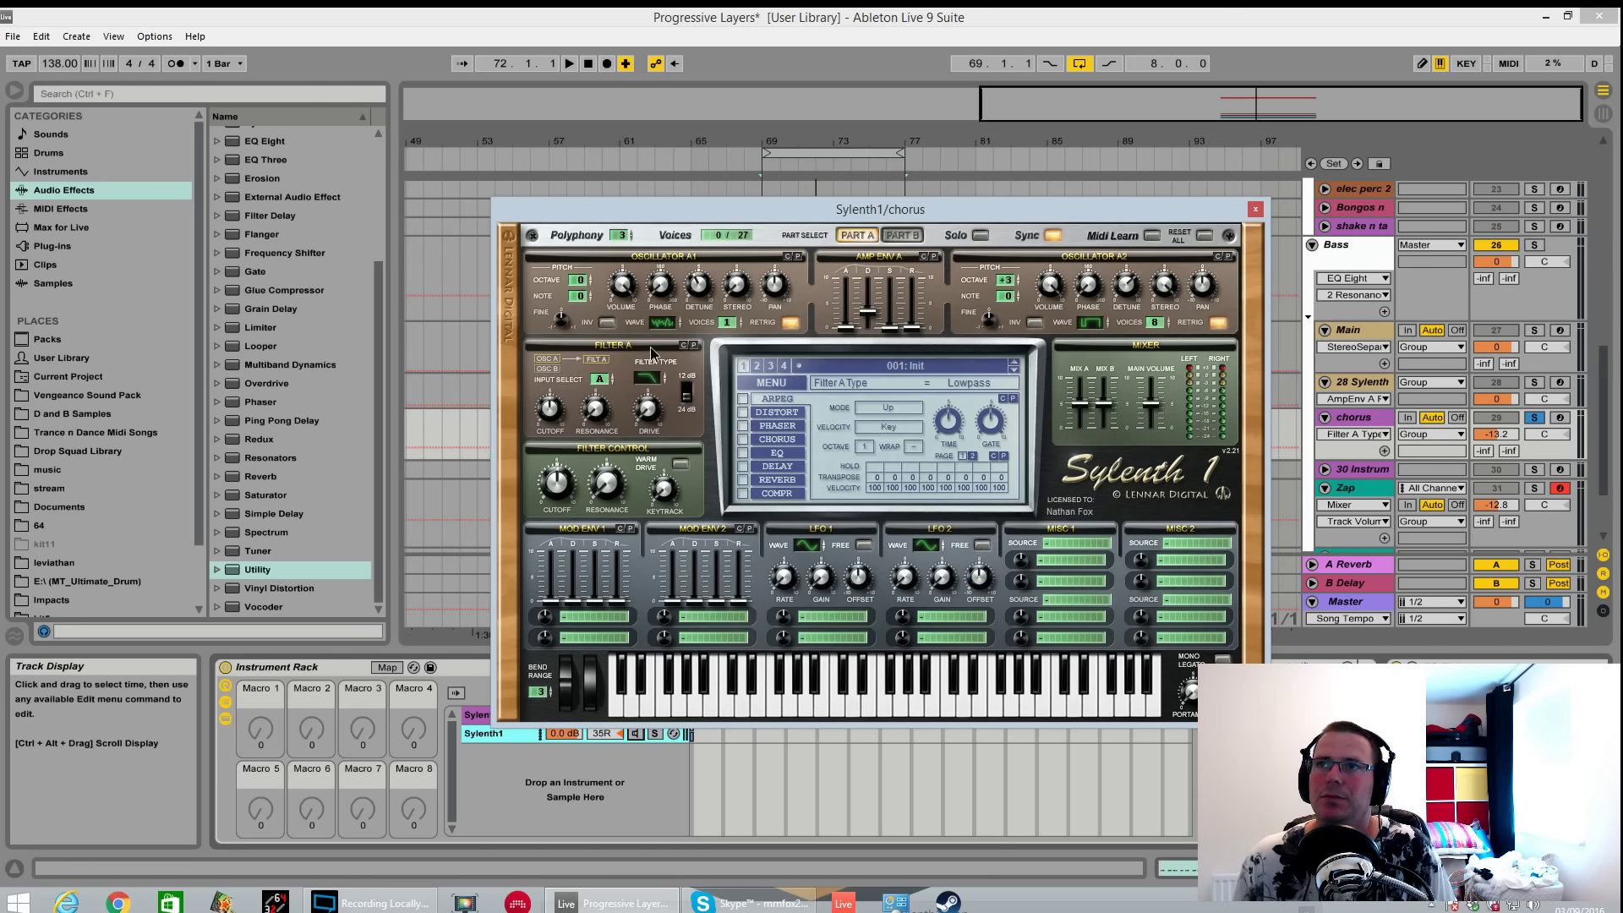
click(648, 377)
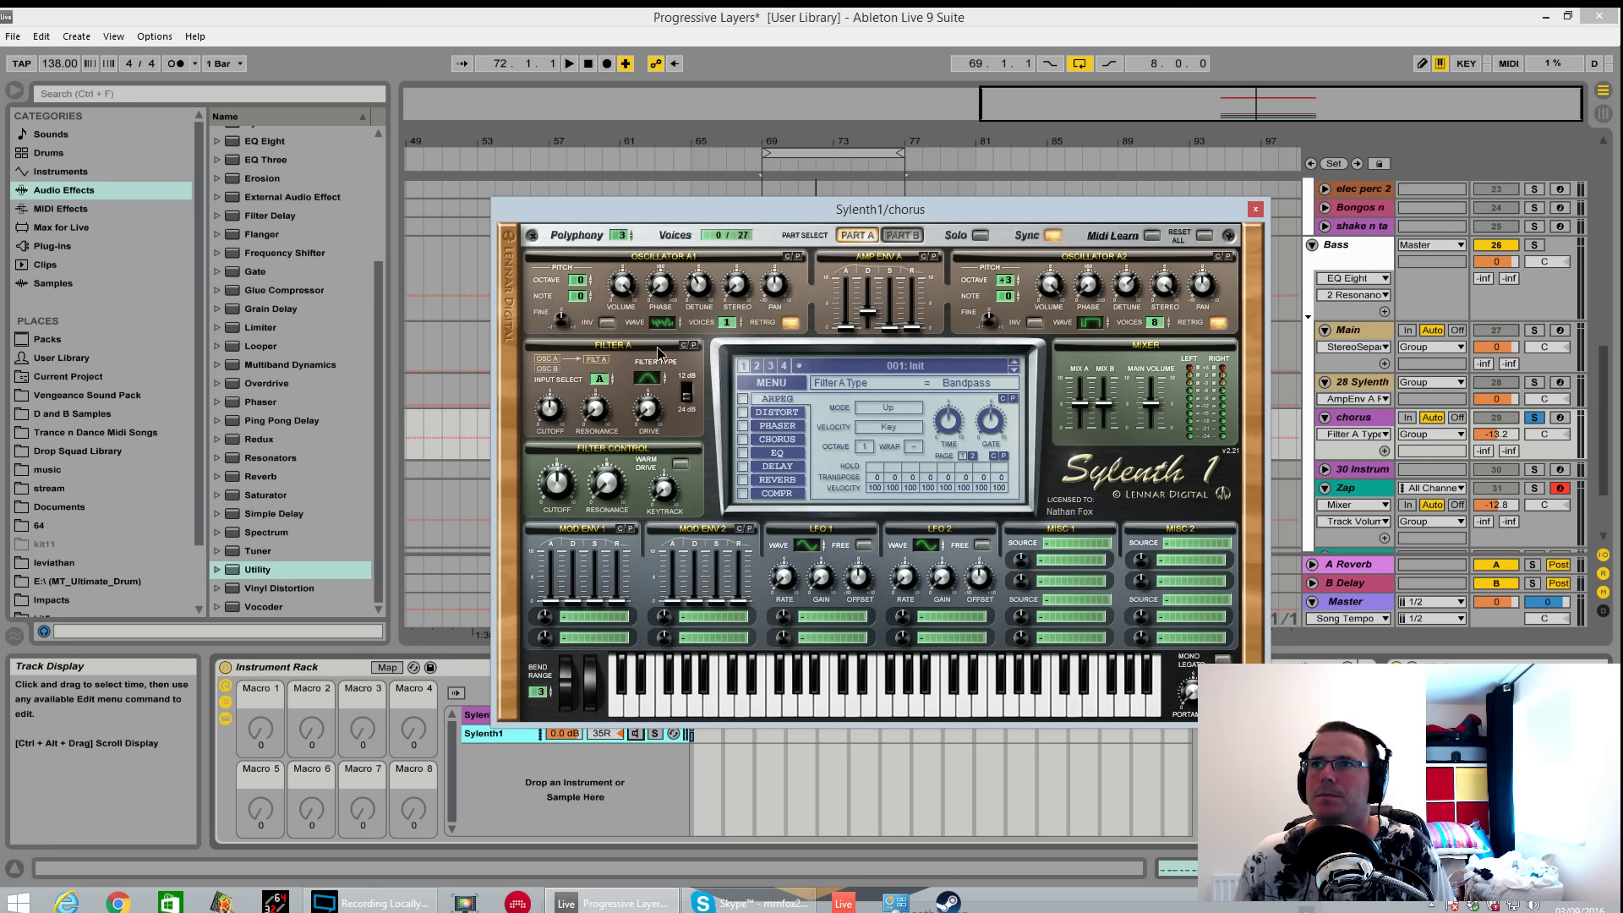
click(689, 392)
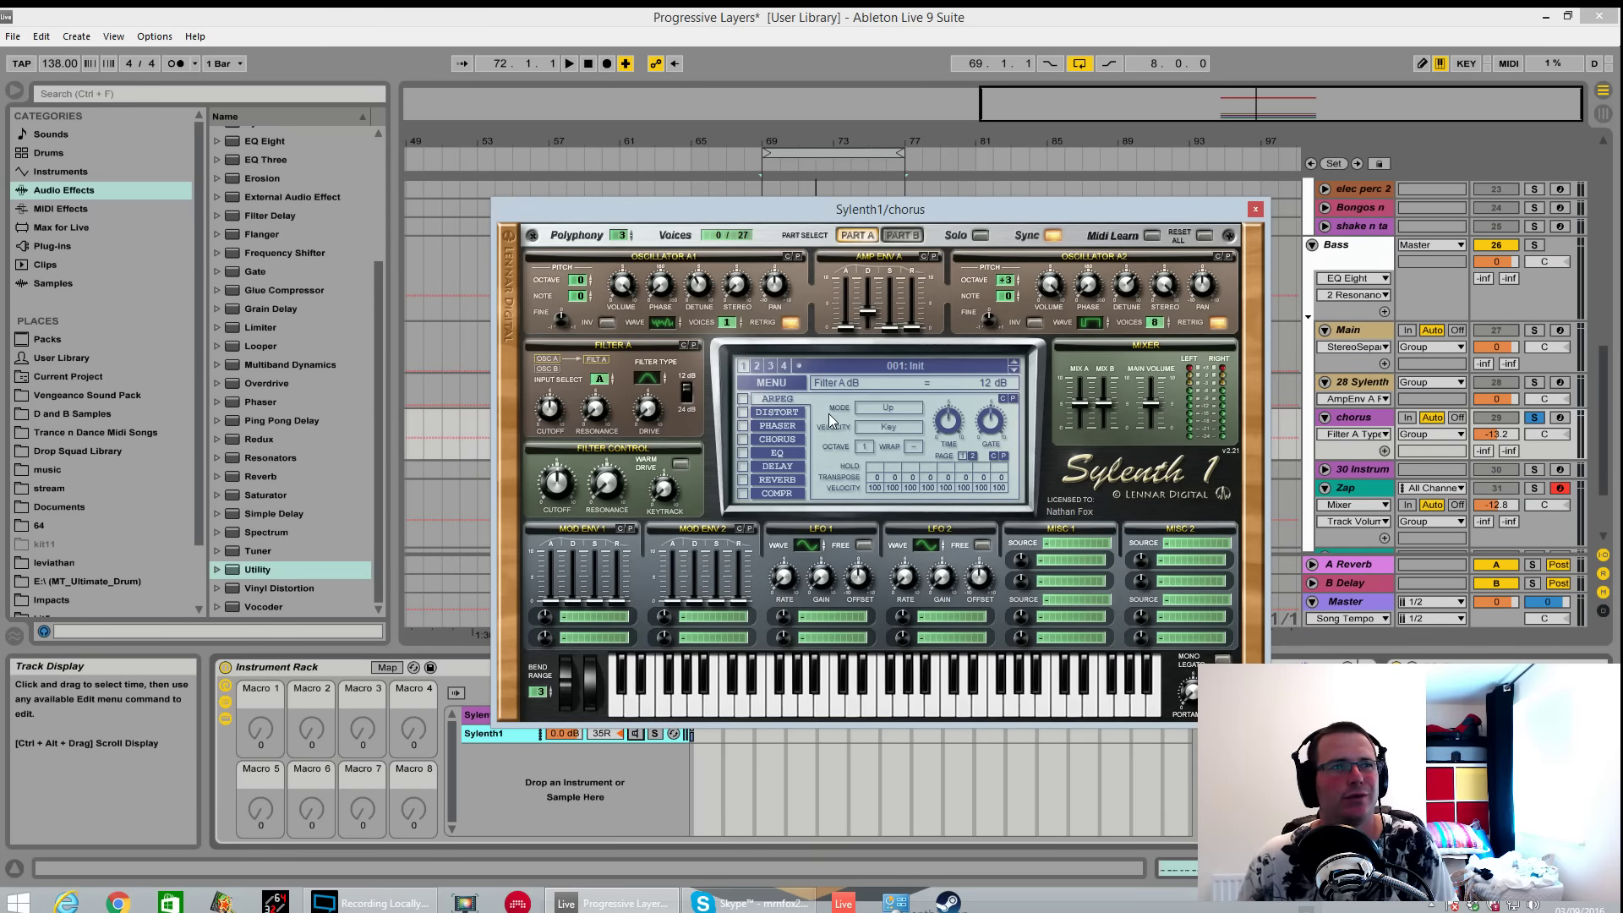
click(551, 406)
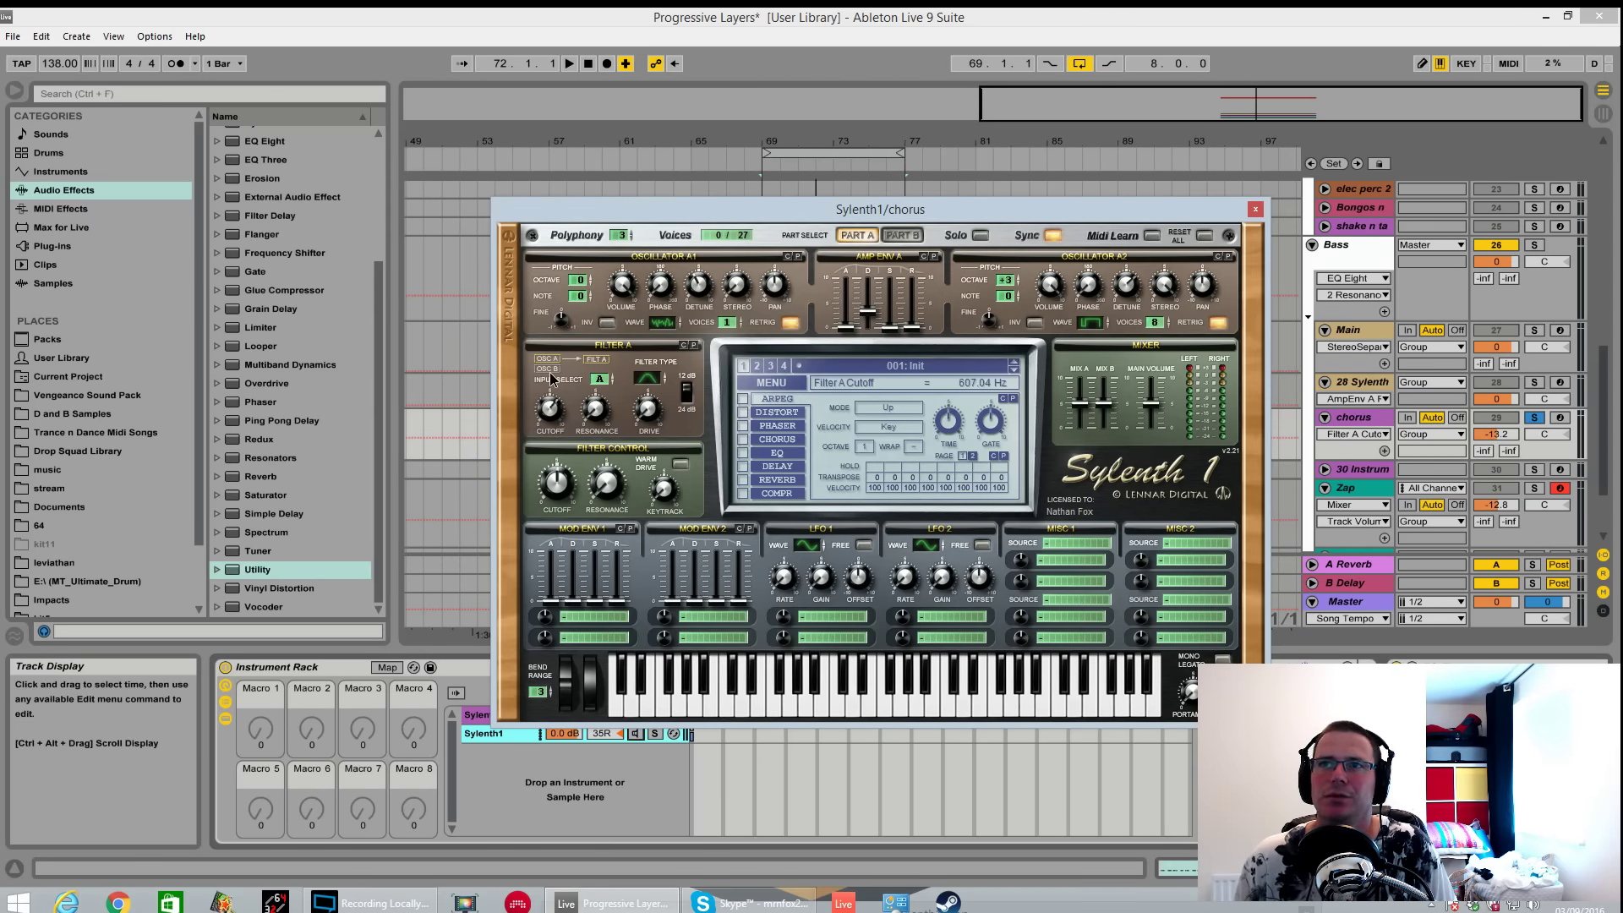
key(space)
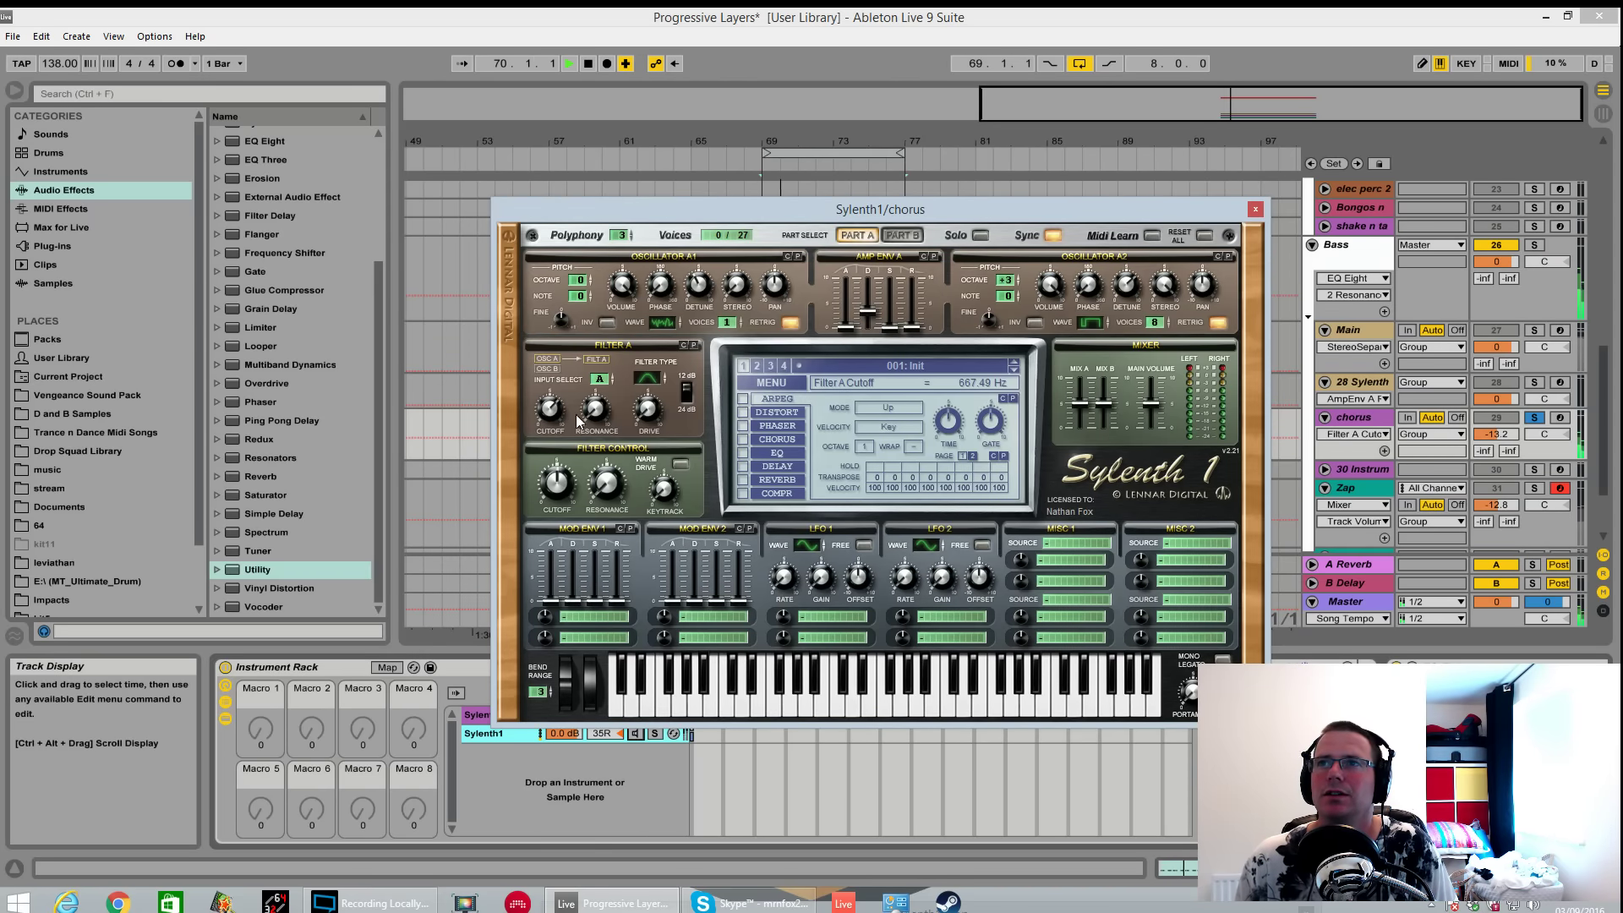
click(597, 409)
click(648, 410)
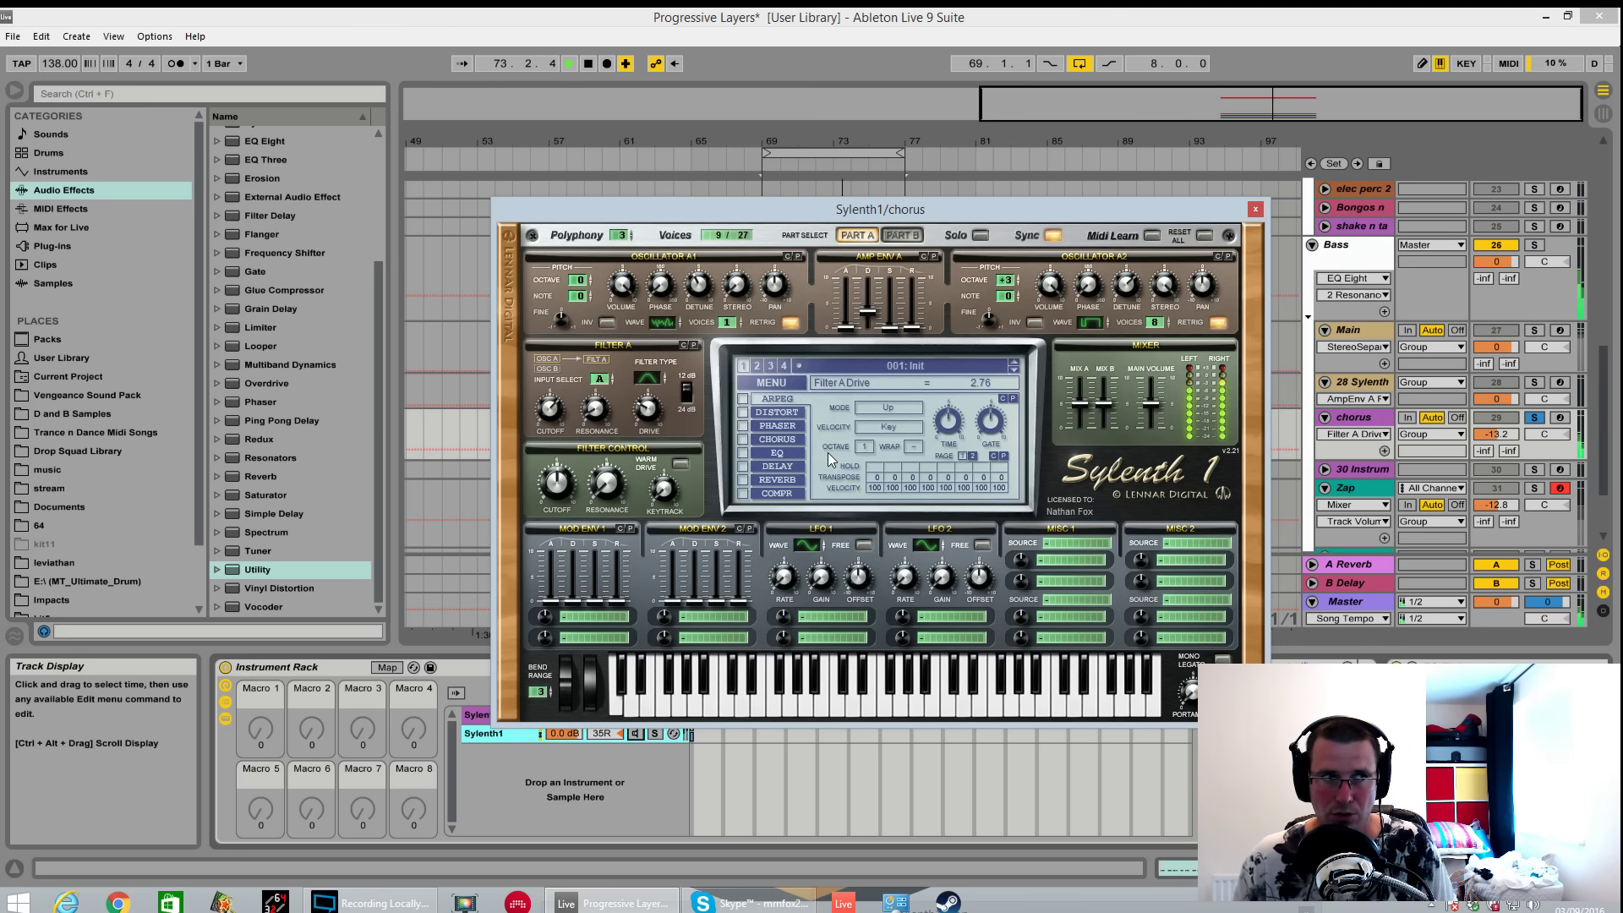
Set the filter control's cutoff to 456.60 Hz, turn on Warm Drive and stop playback.
click(564, 486)
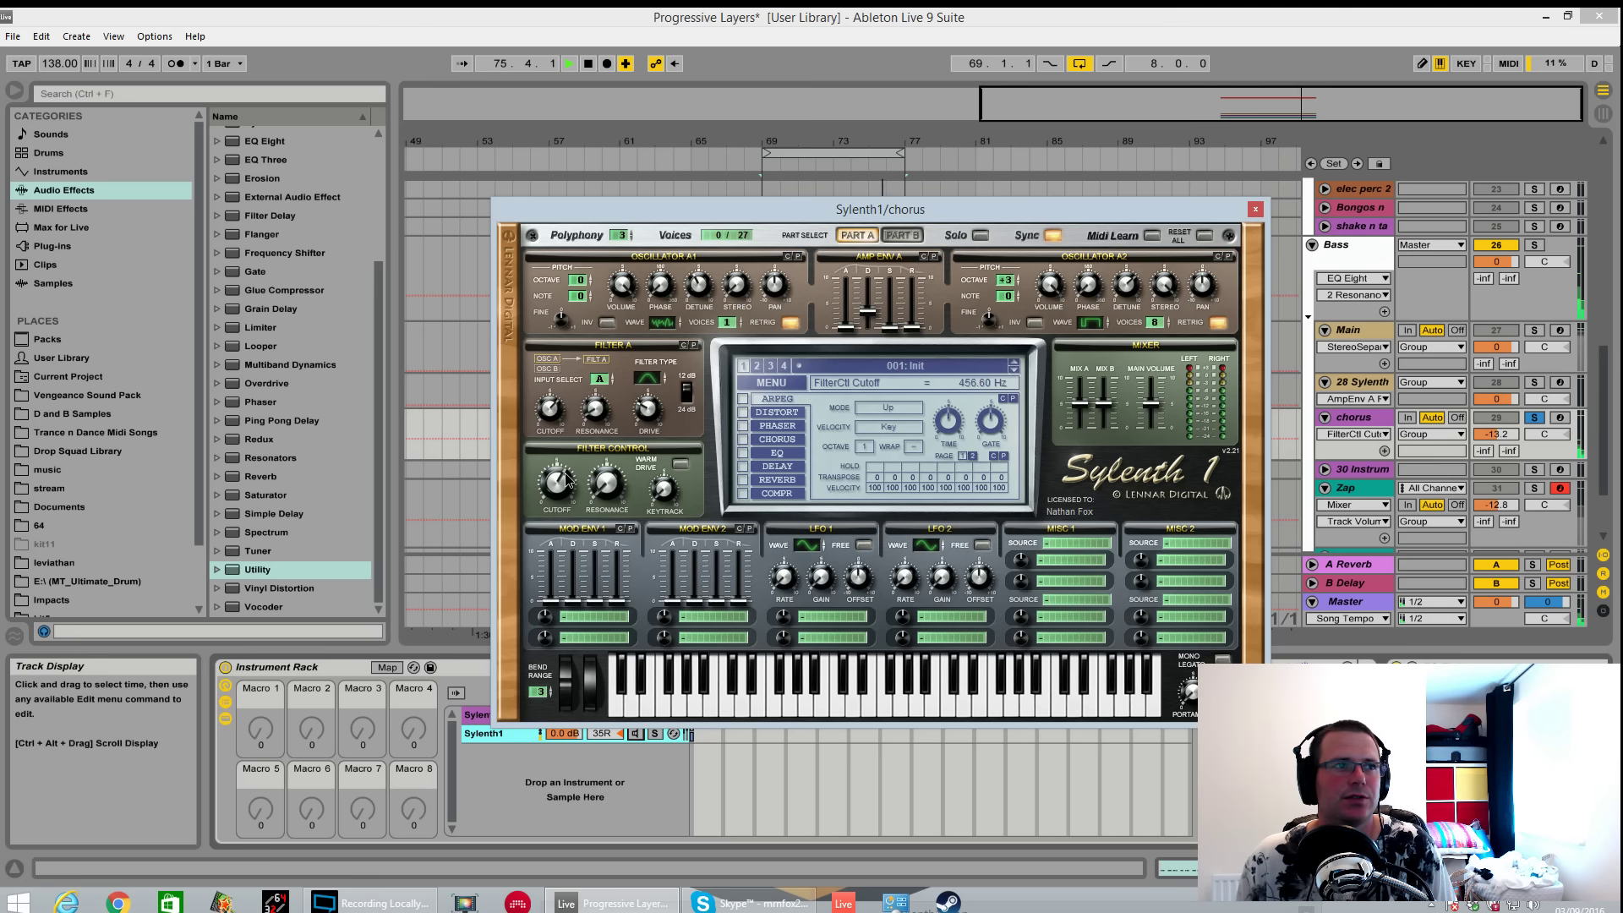
click(686, 462)
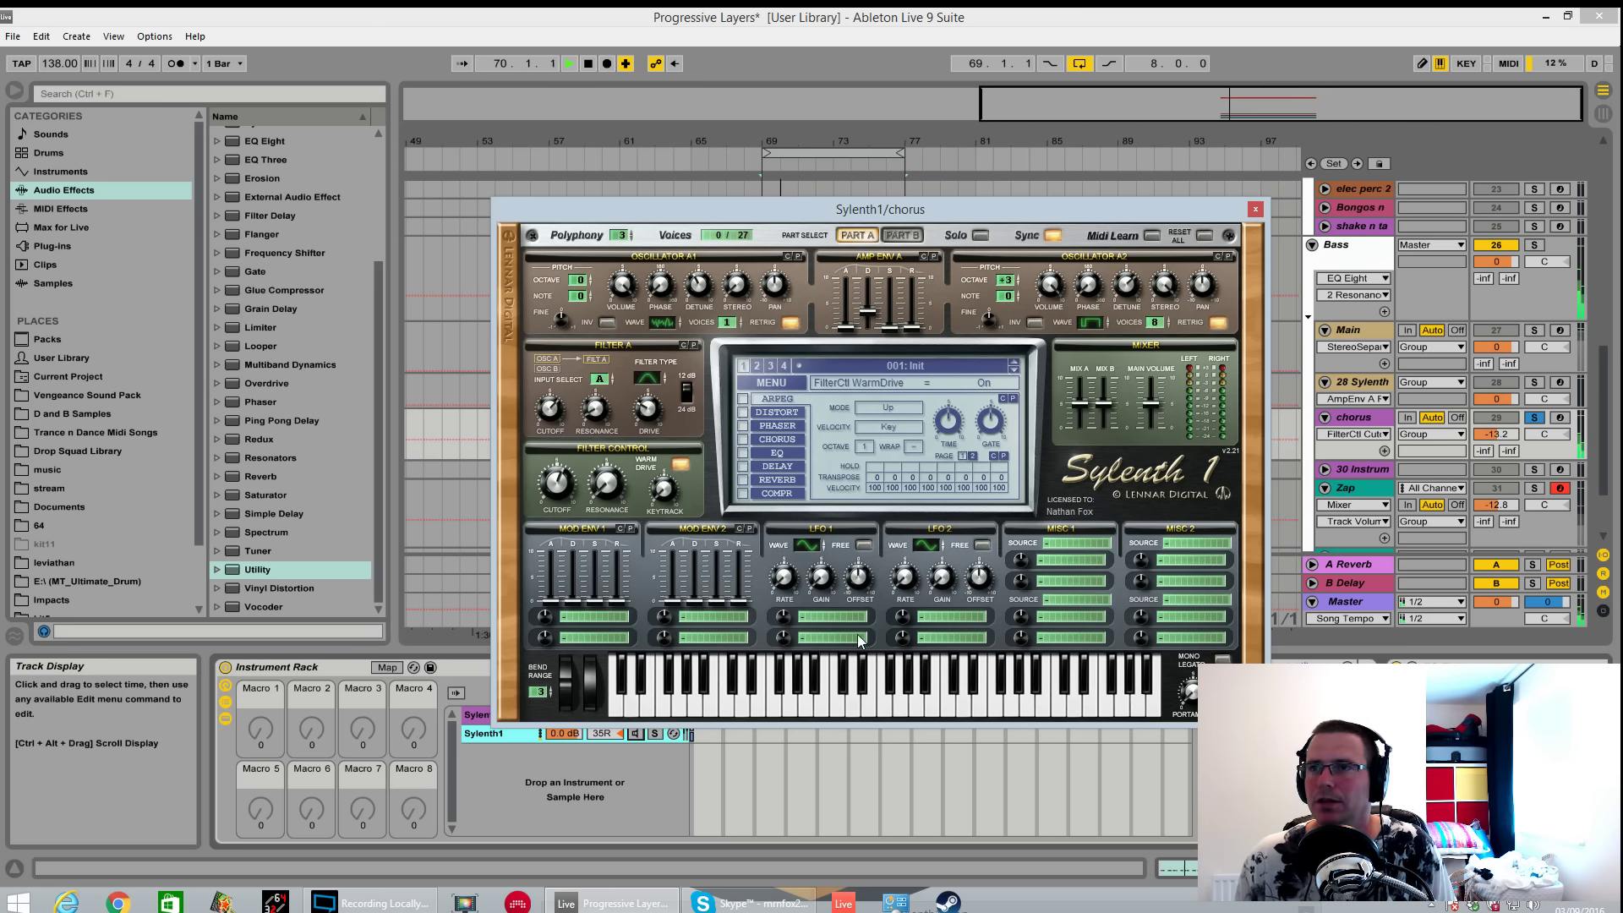
key(space)
Assign Cutoff A as the first destination of modulation envelope 1.
click(606, 610)
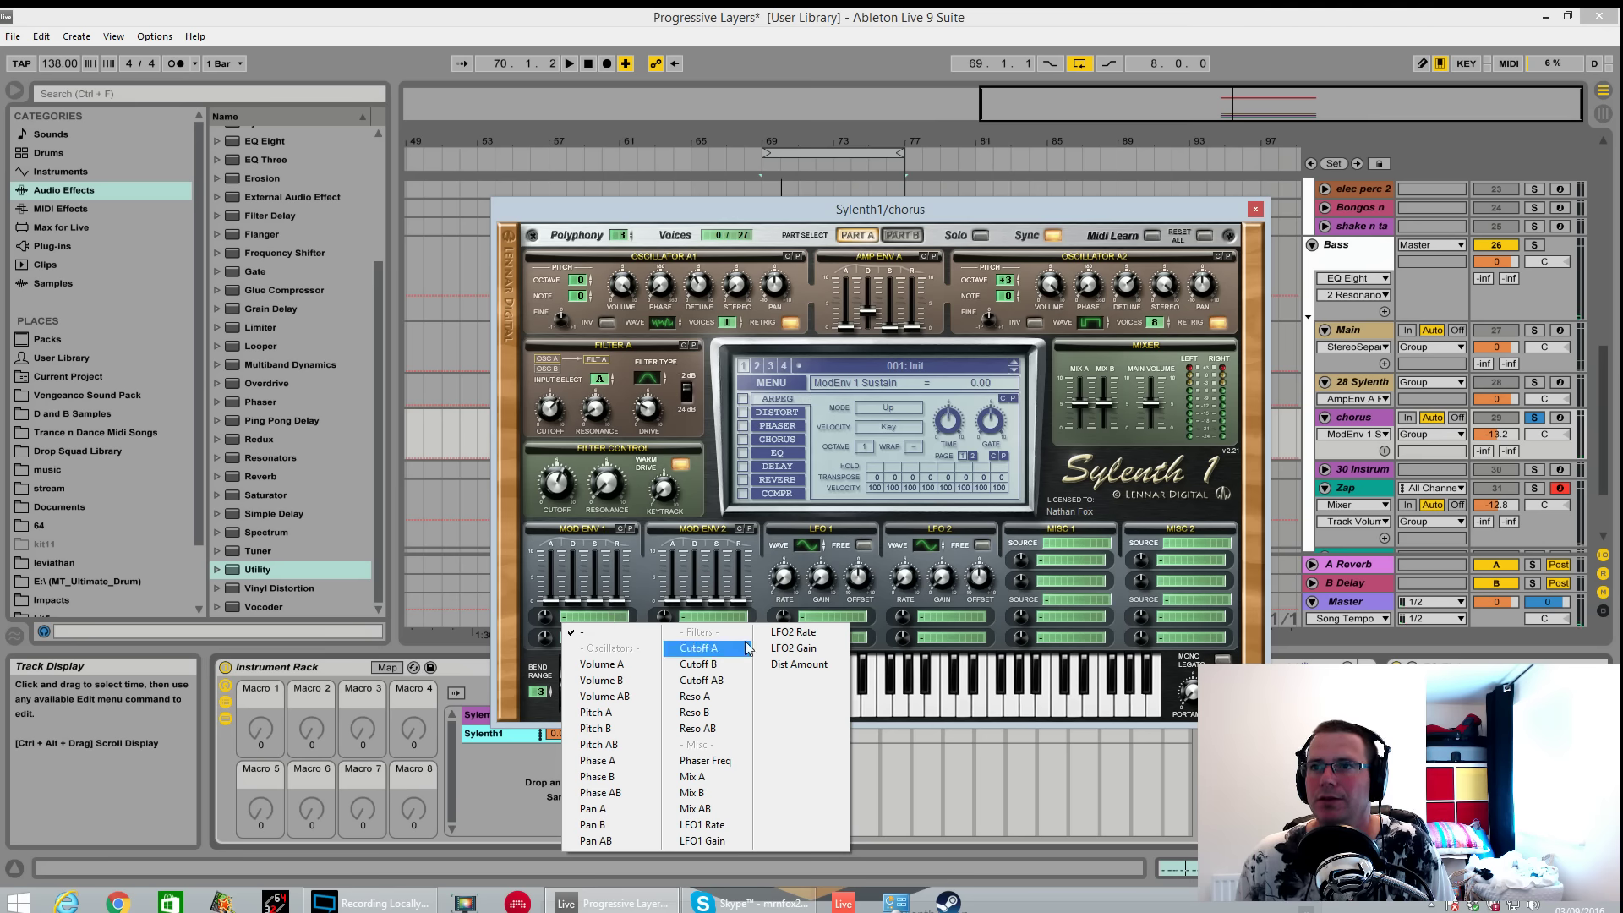
click(749, 649)
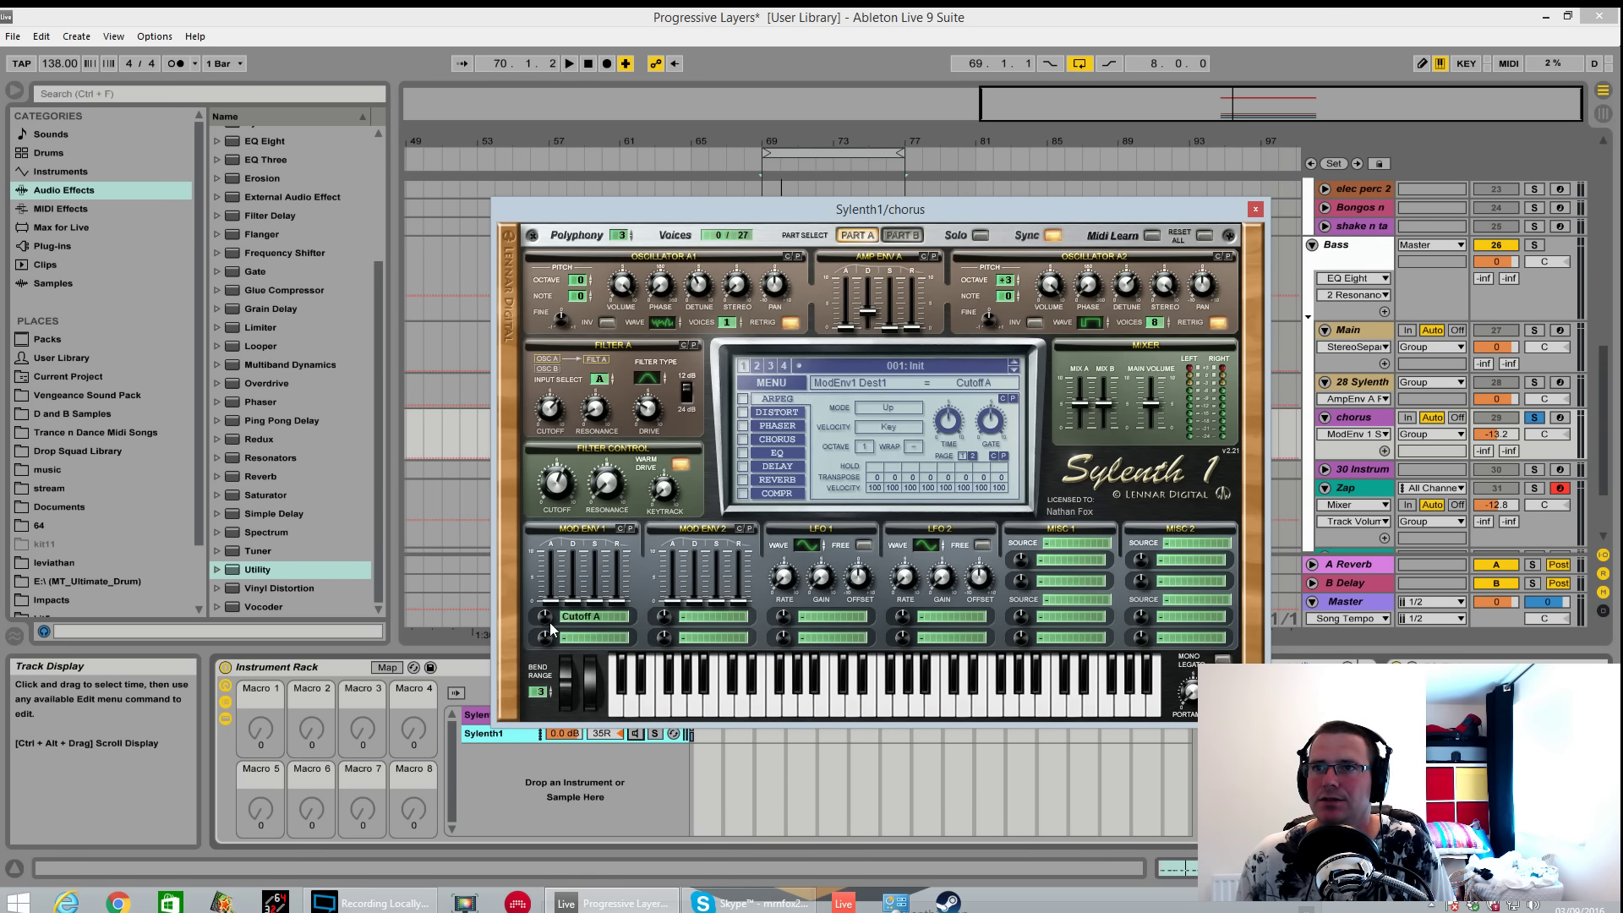
Set modulation envelope 1's Cutoff A amount to -7.71, start playback and raise its sustain to 10.00.
drag(546, 624, 545, 695)
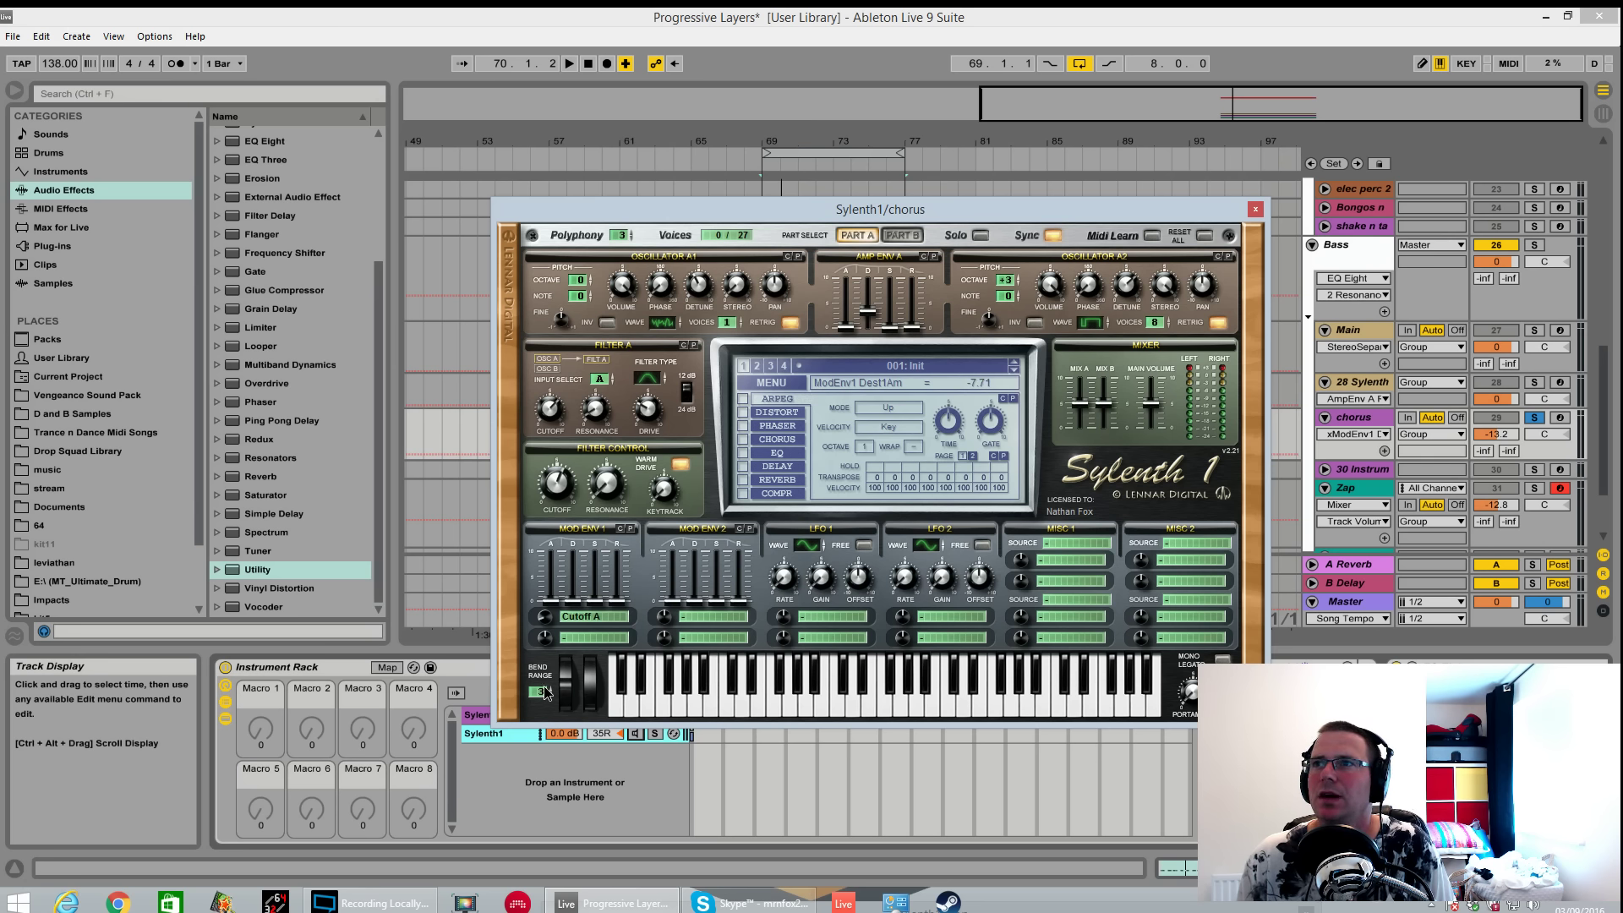
key(space)
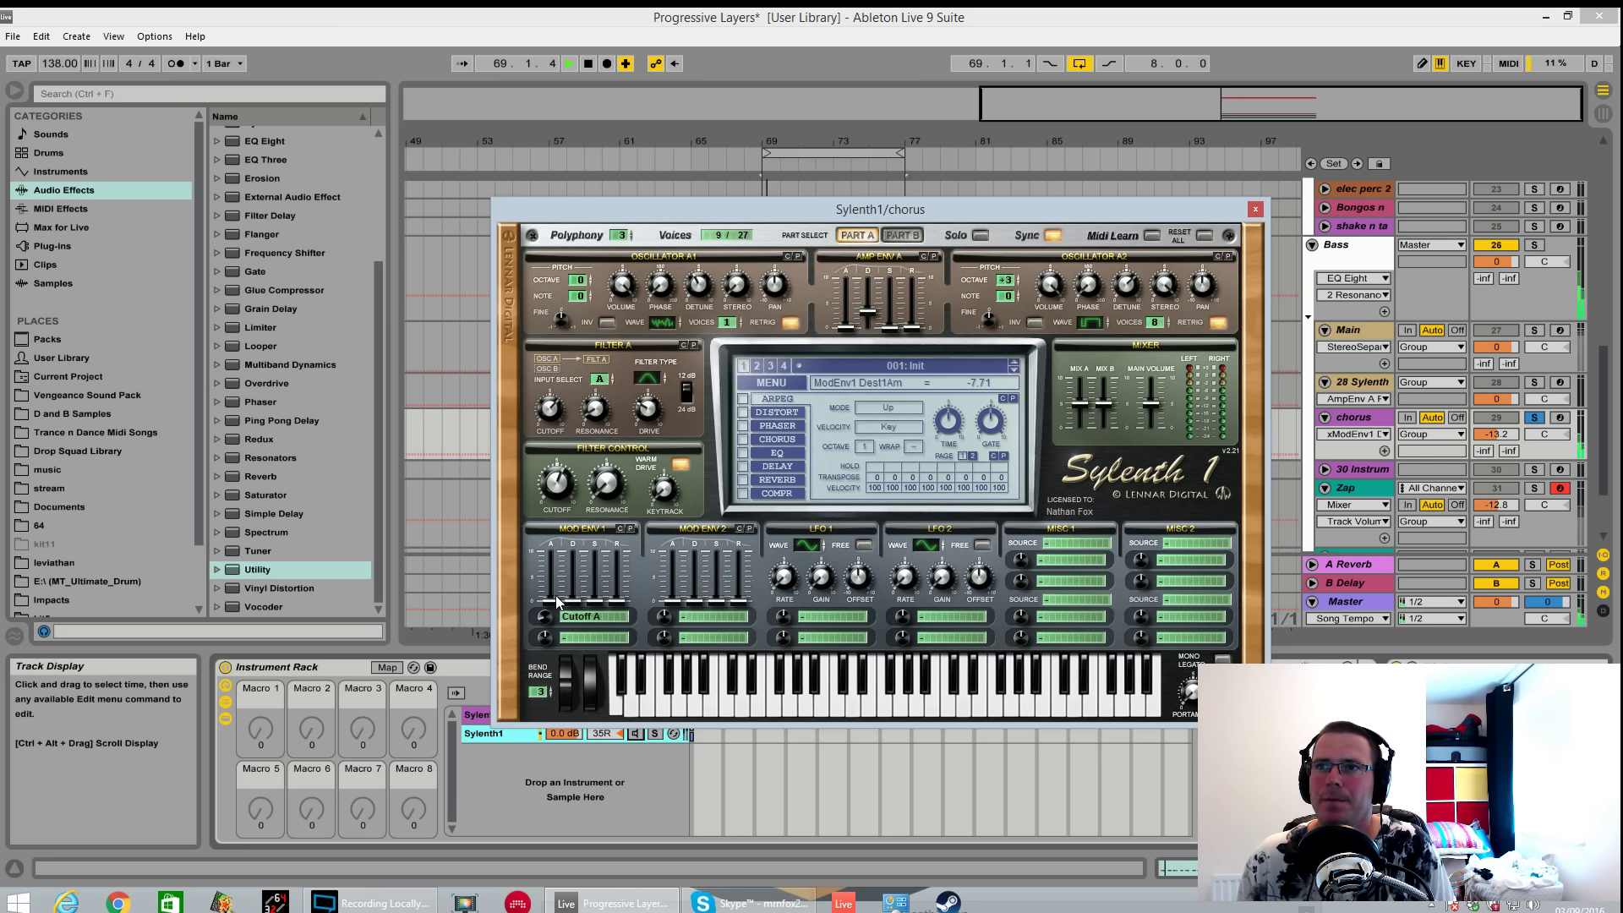
drag(595, 601, 619, 488)
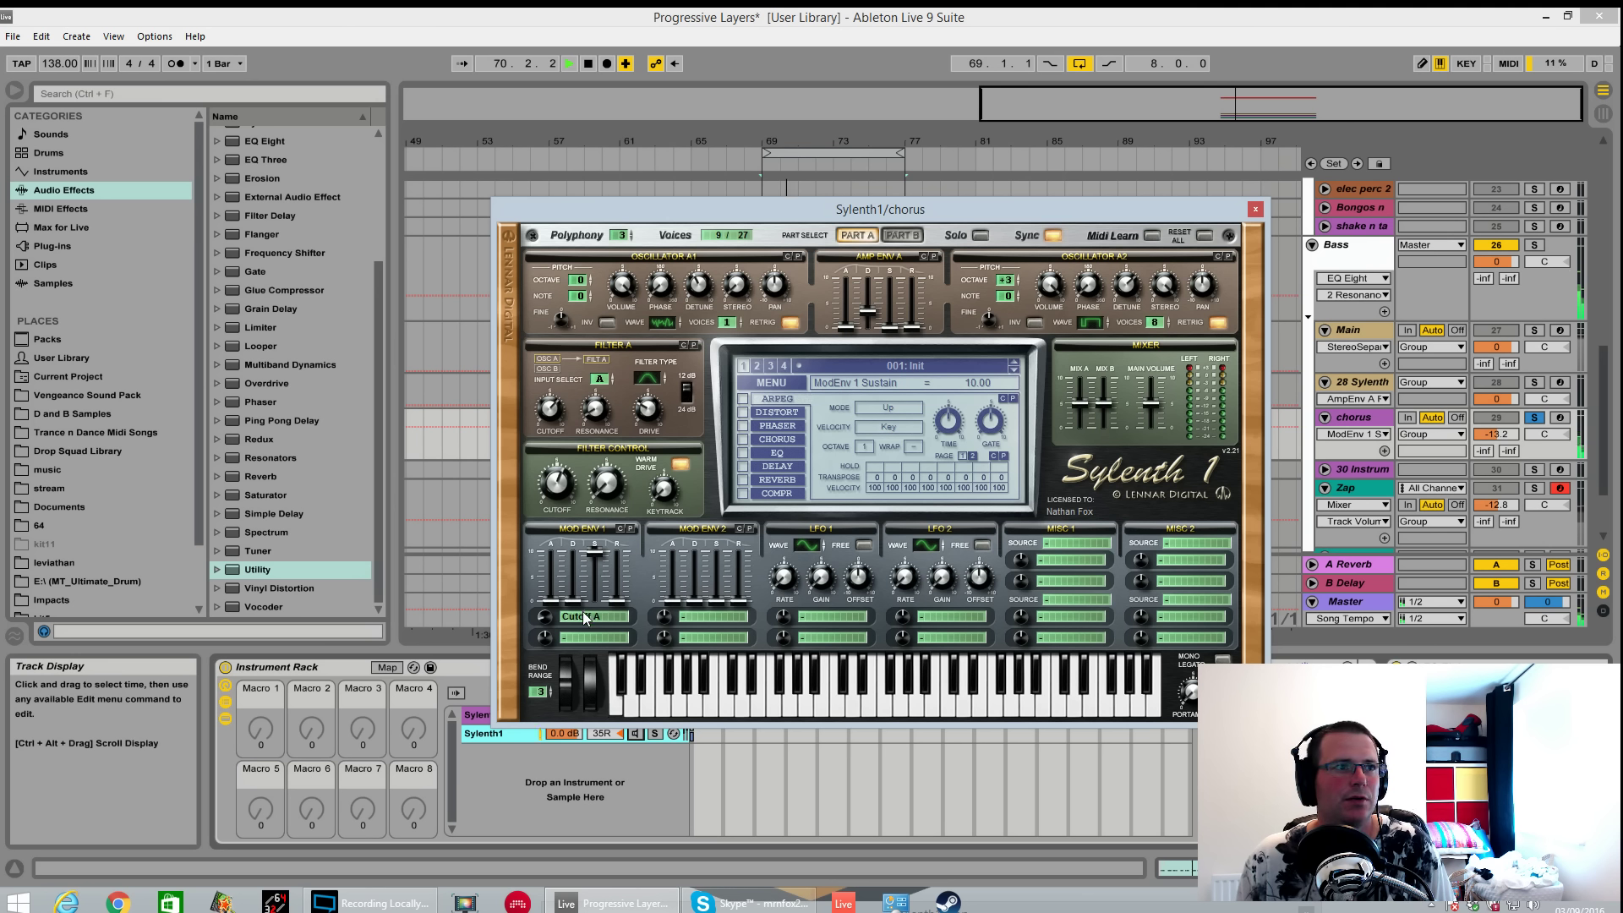
Set modulation envelope 1's attack to 2.01 and decay to 1.95 while auditioning the loop.
click(554, 597)
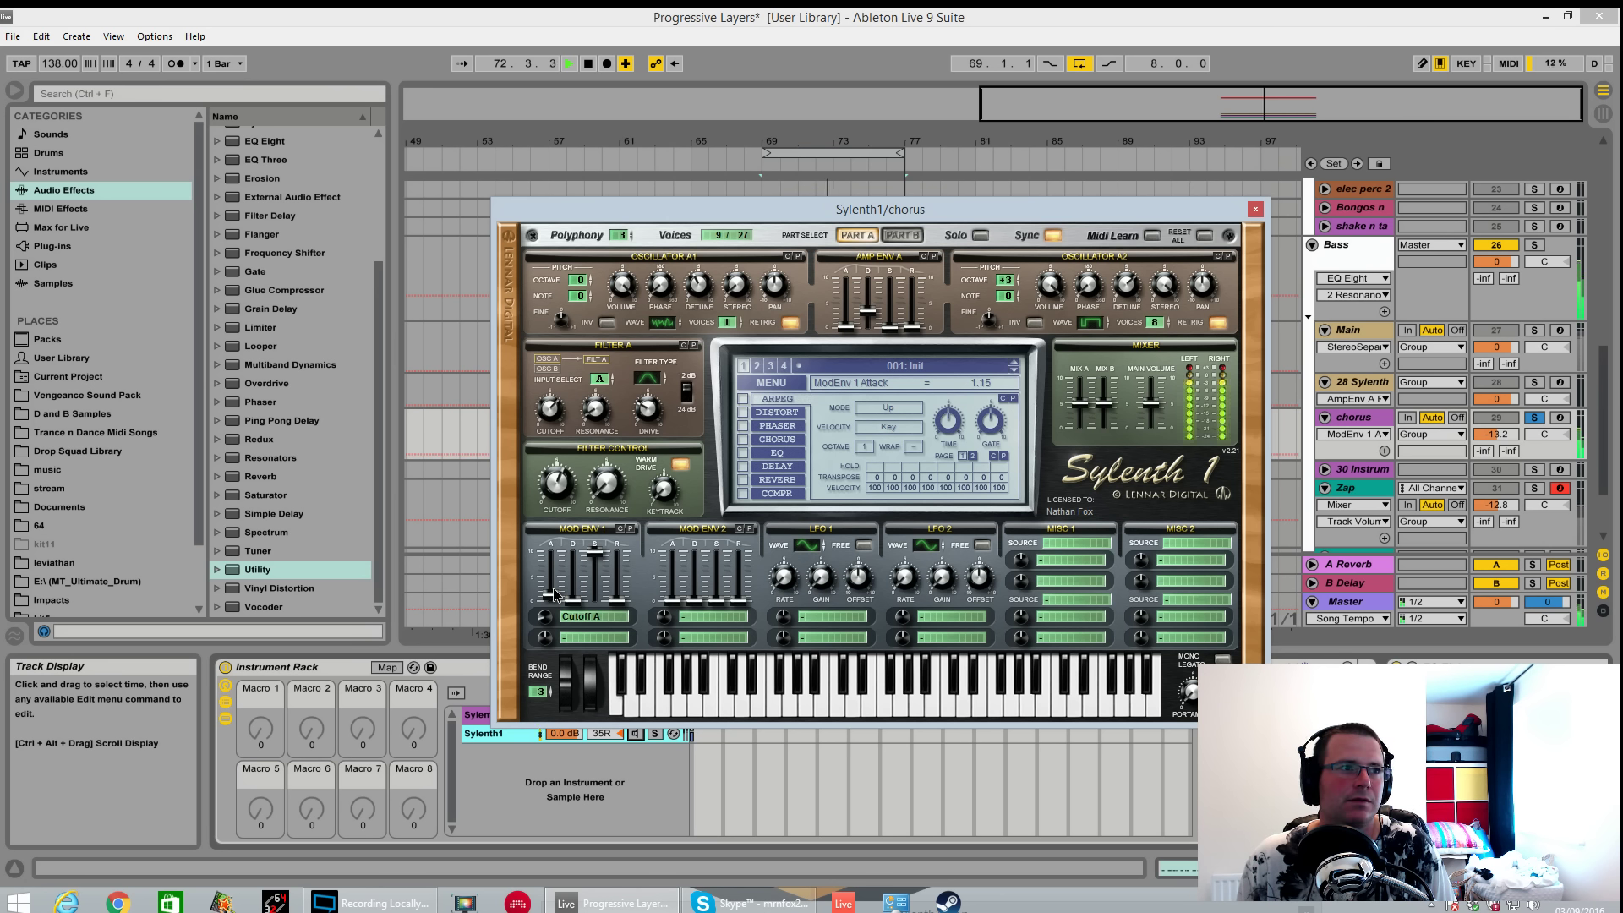
drag(554, 596, 558, 581)
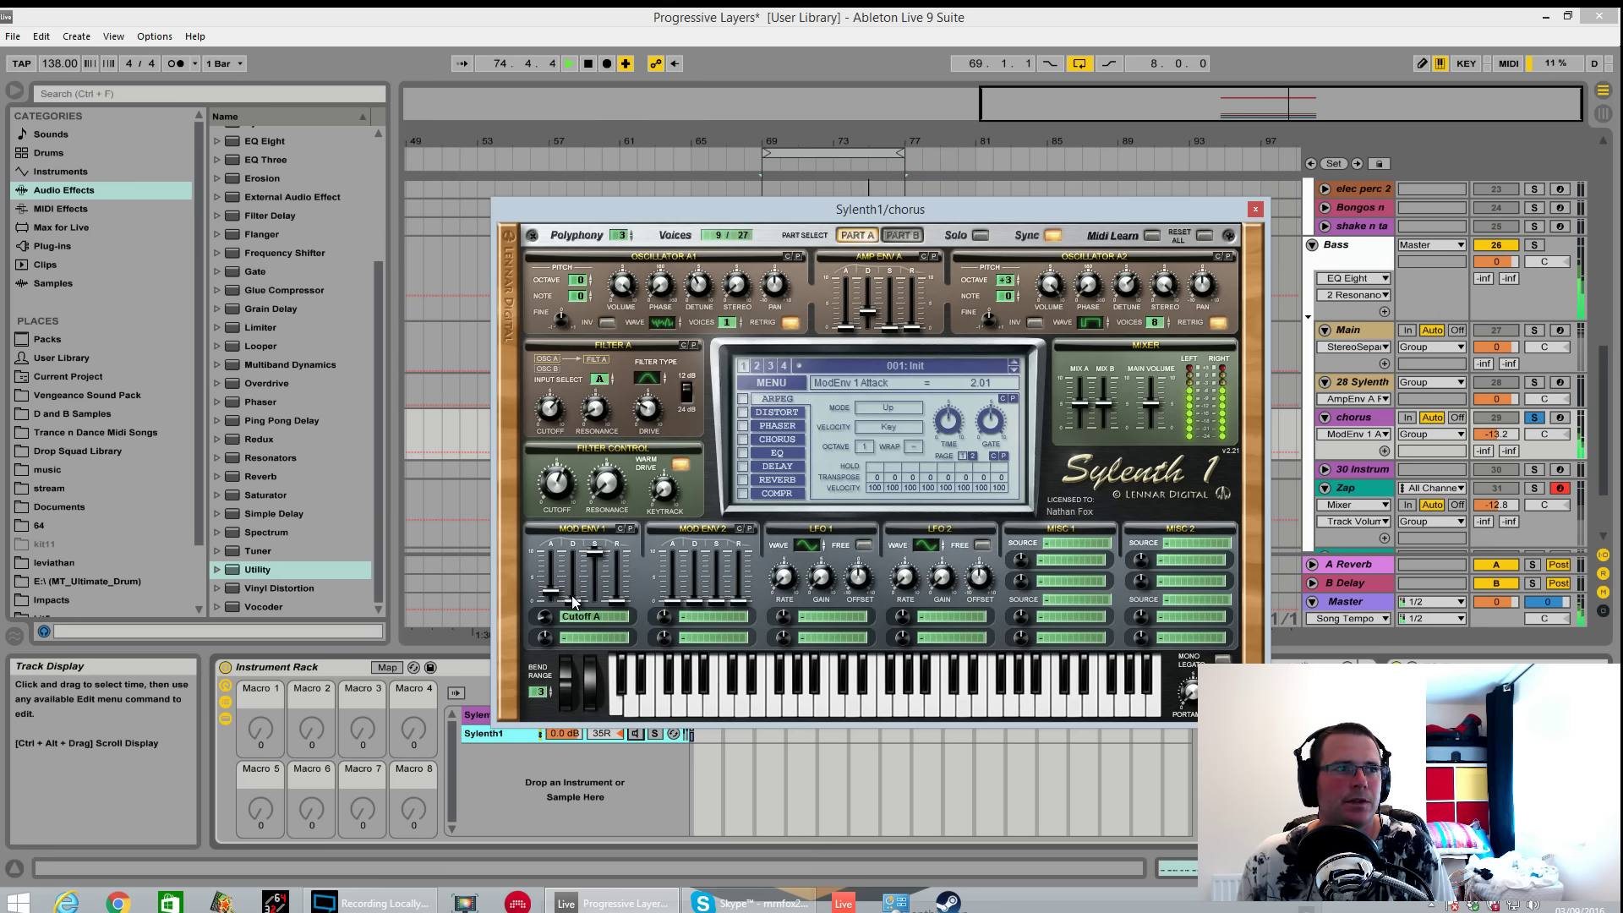
click(575, 587)
drag(586, 578, 586, 574)
key(space)
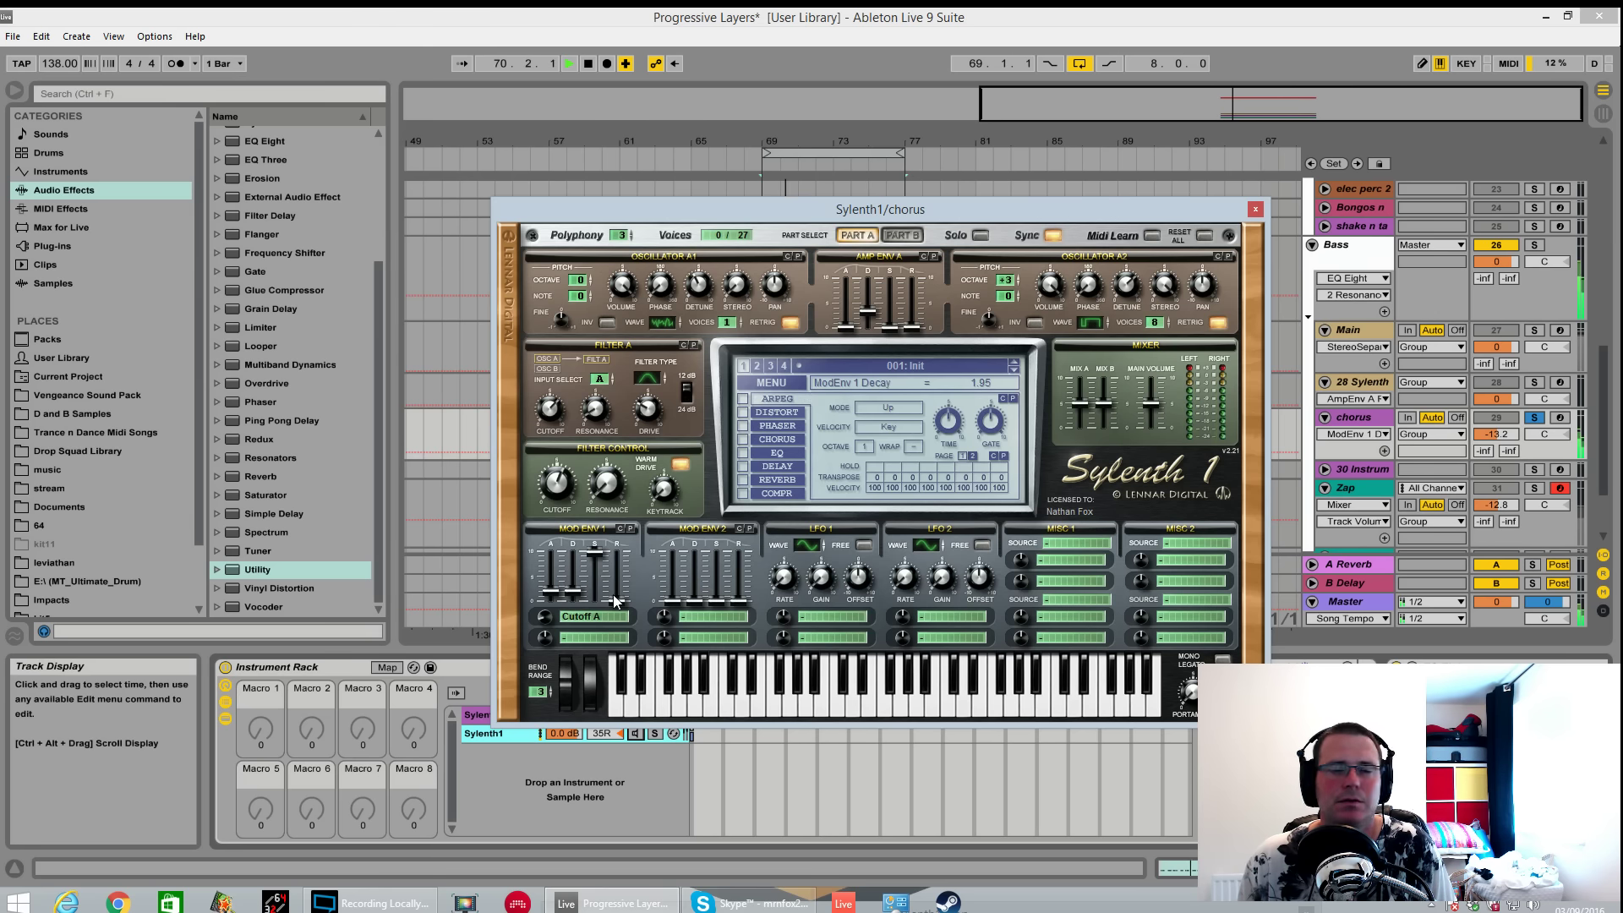
key(space)
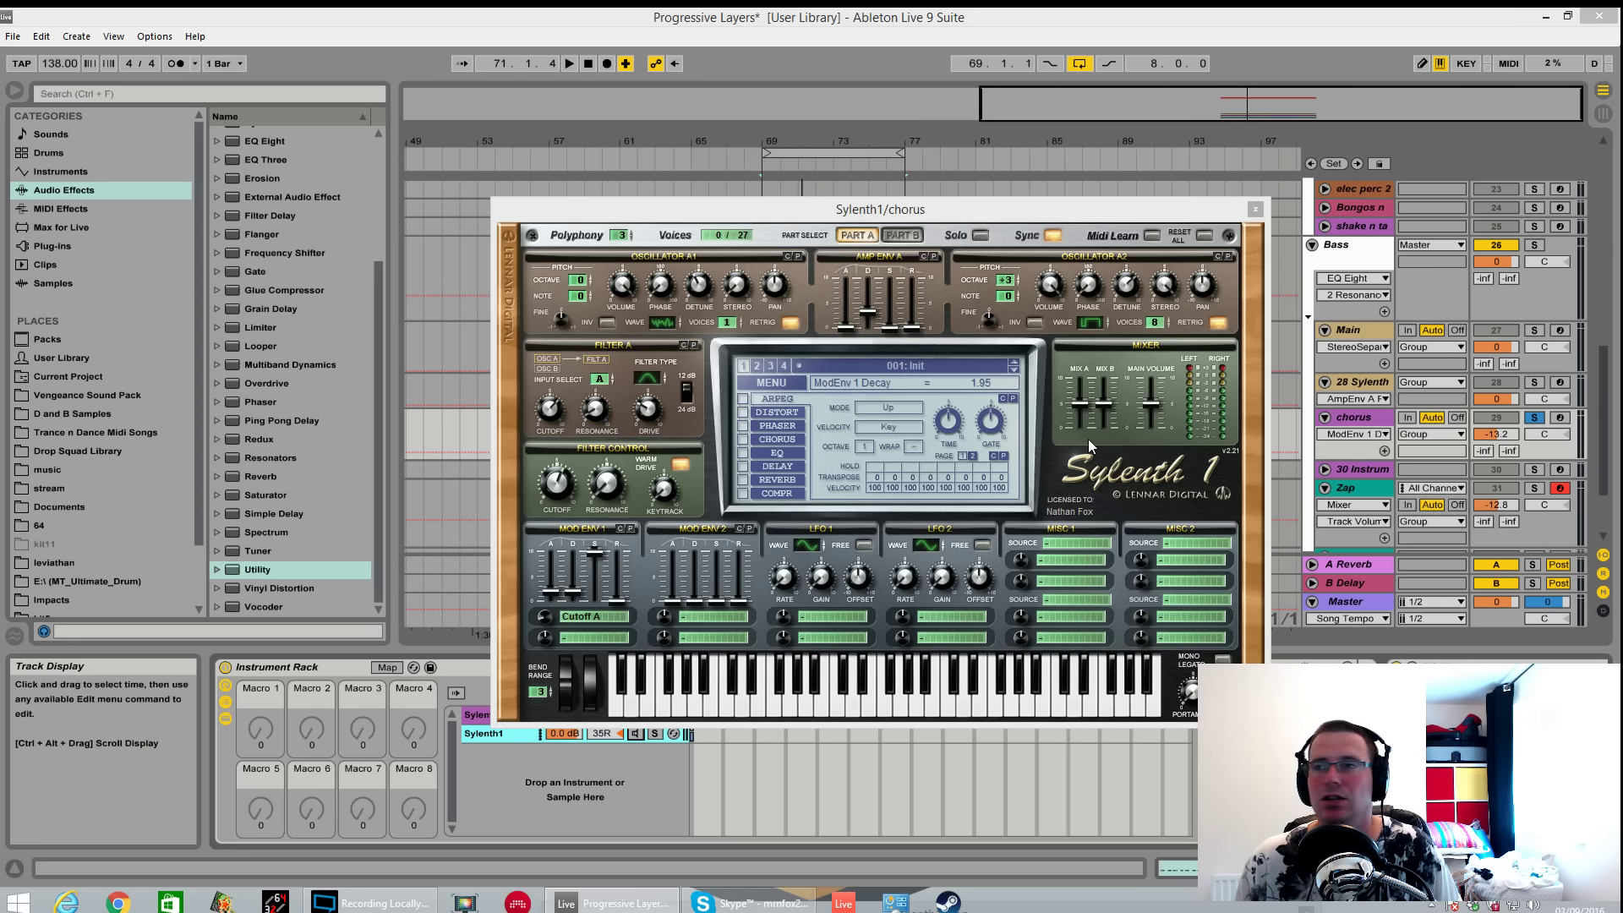
Try different bass, treble and treble frequency settings in the EQ while auditioning the loop.
click(783, 455)
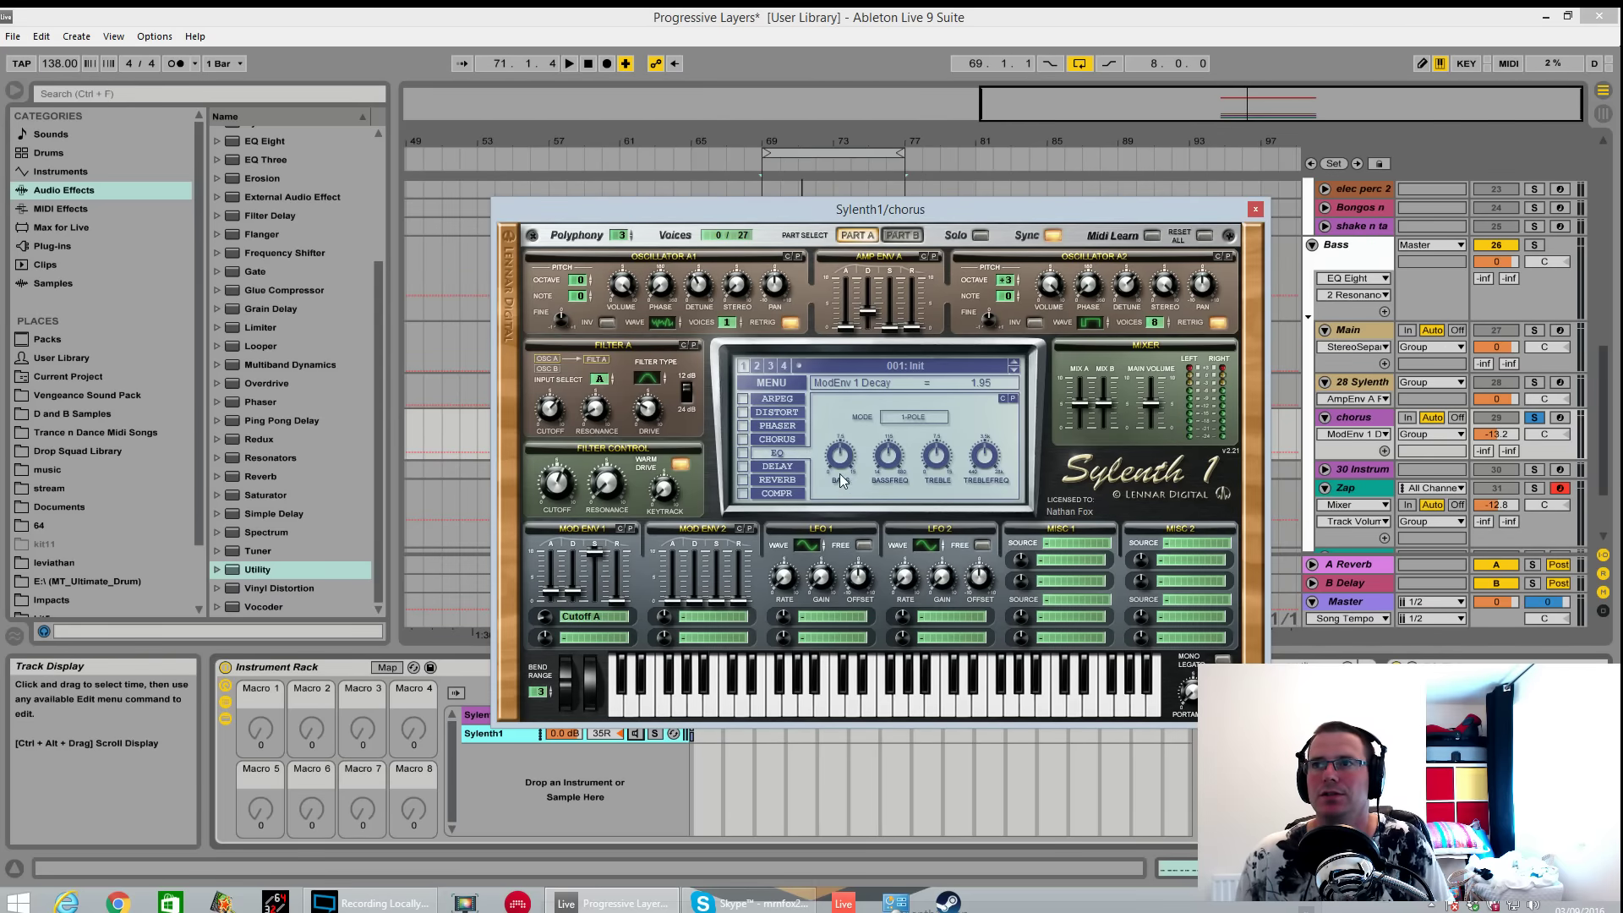
drag(841, 456, 840, 460)
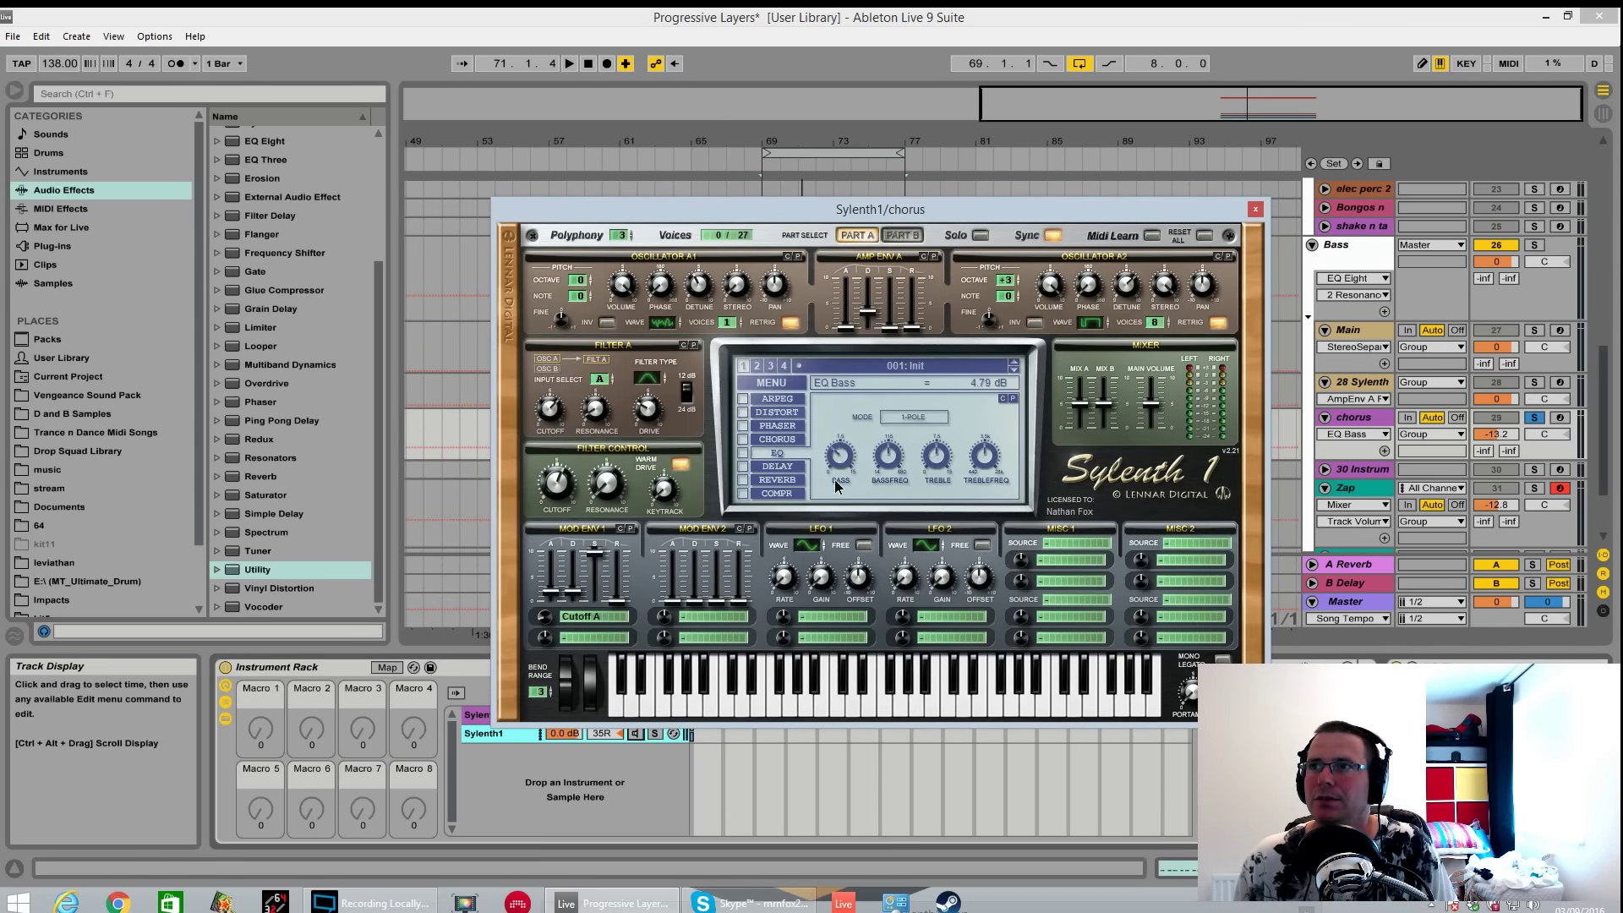
drag(835, 533, 835, 570)
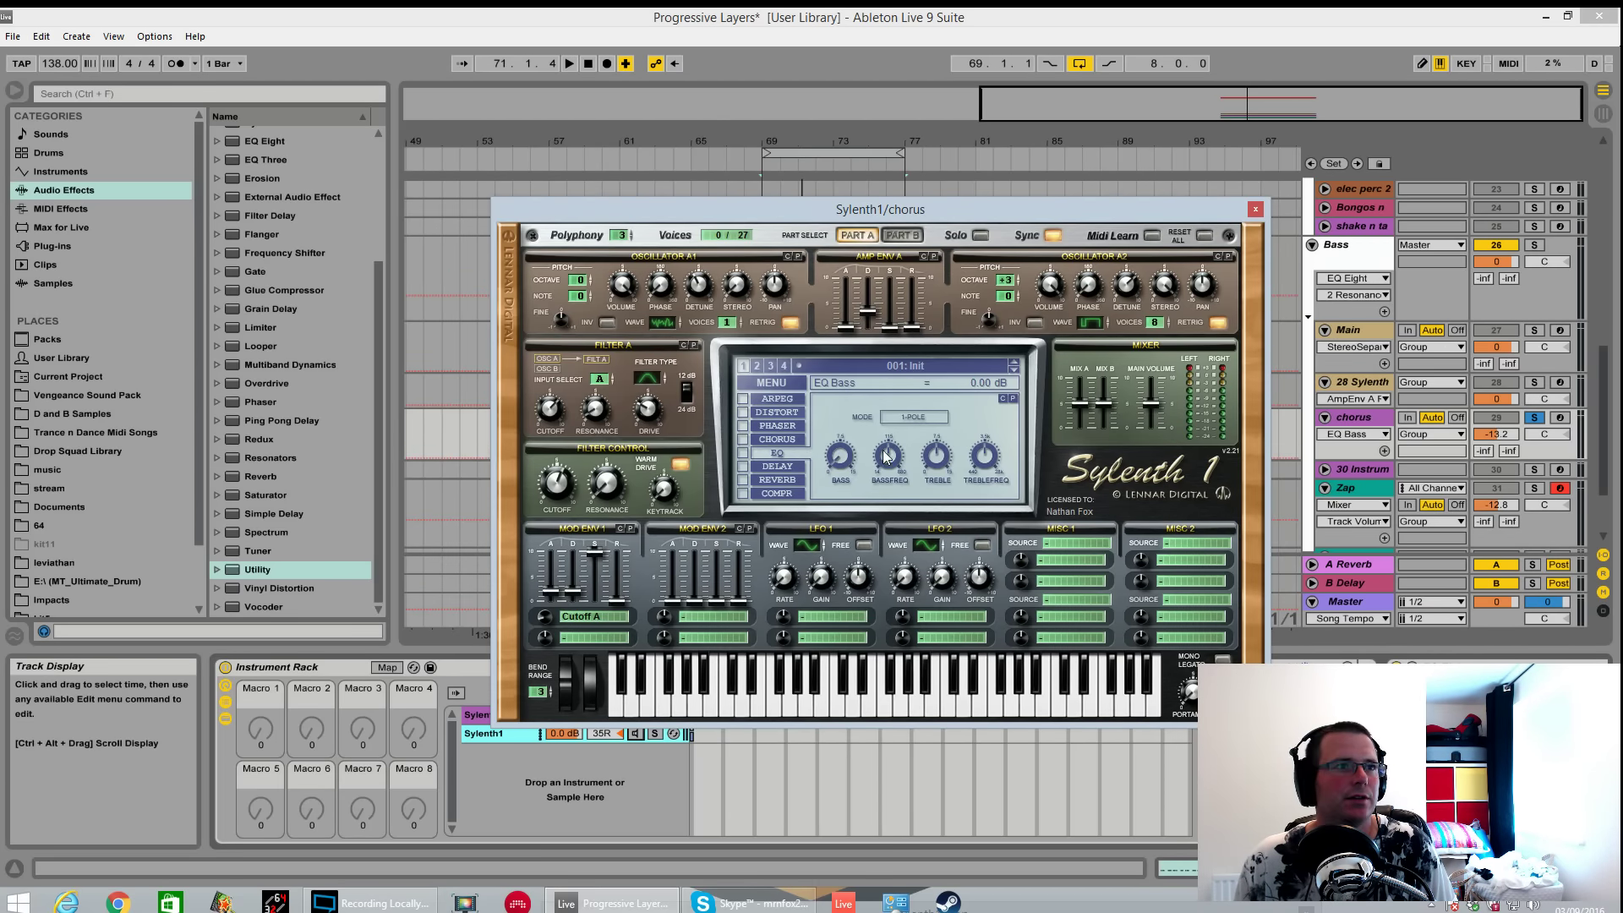
drag(885, 456, 843, 460)
key(space)
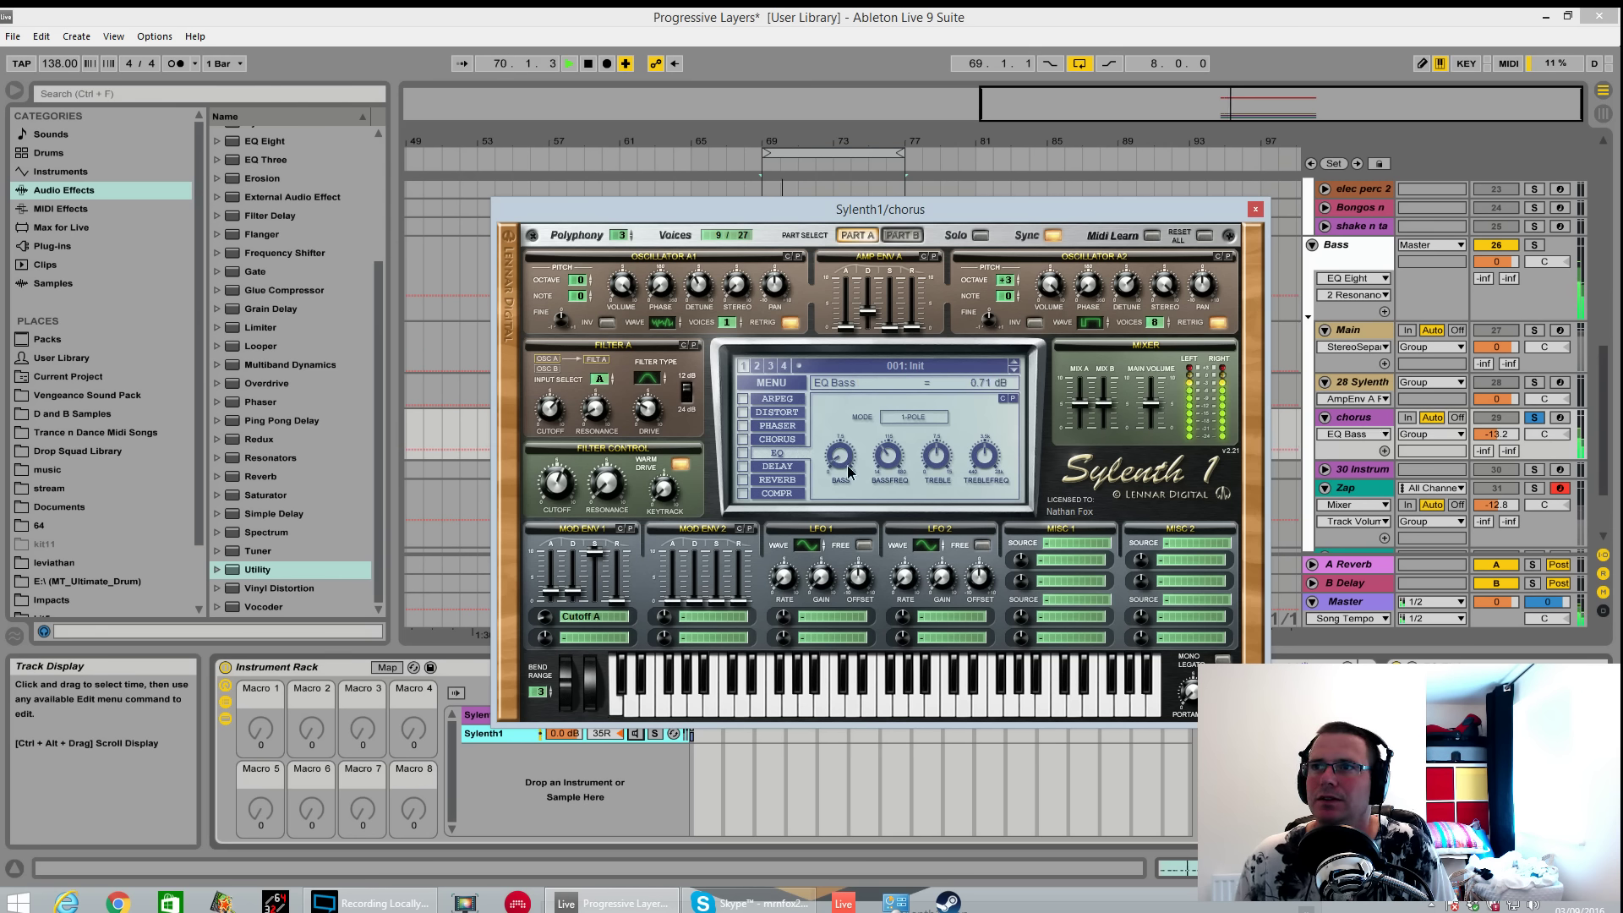
key(space)
click(940, 459)
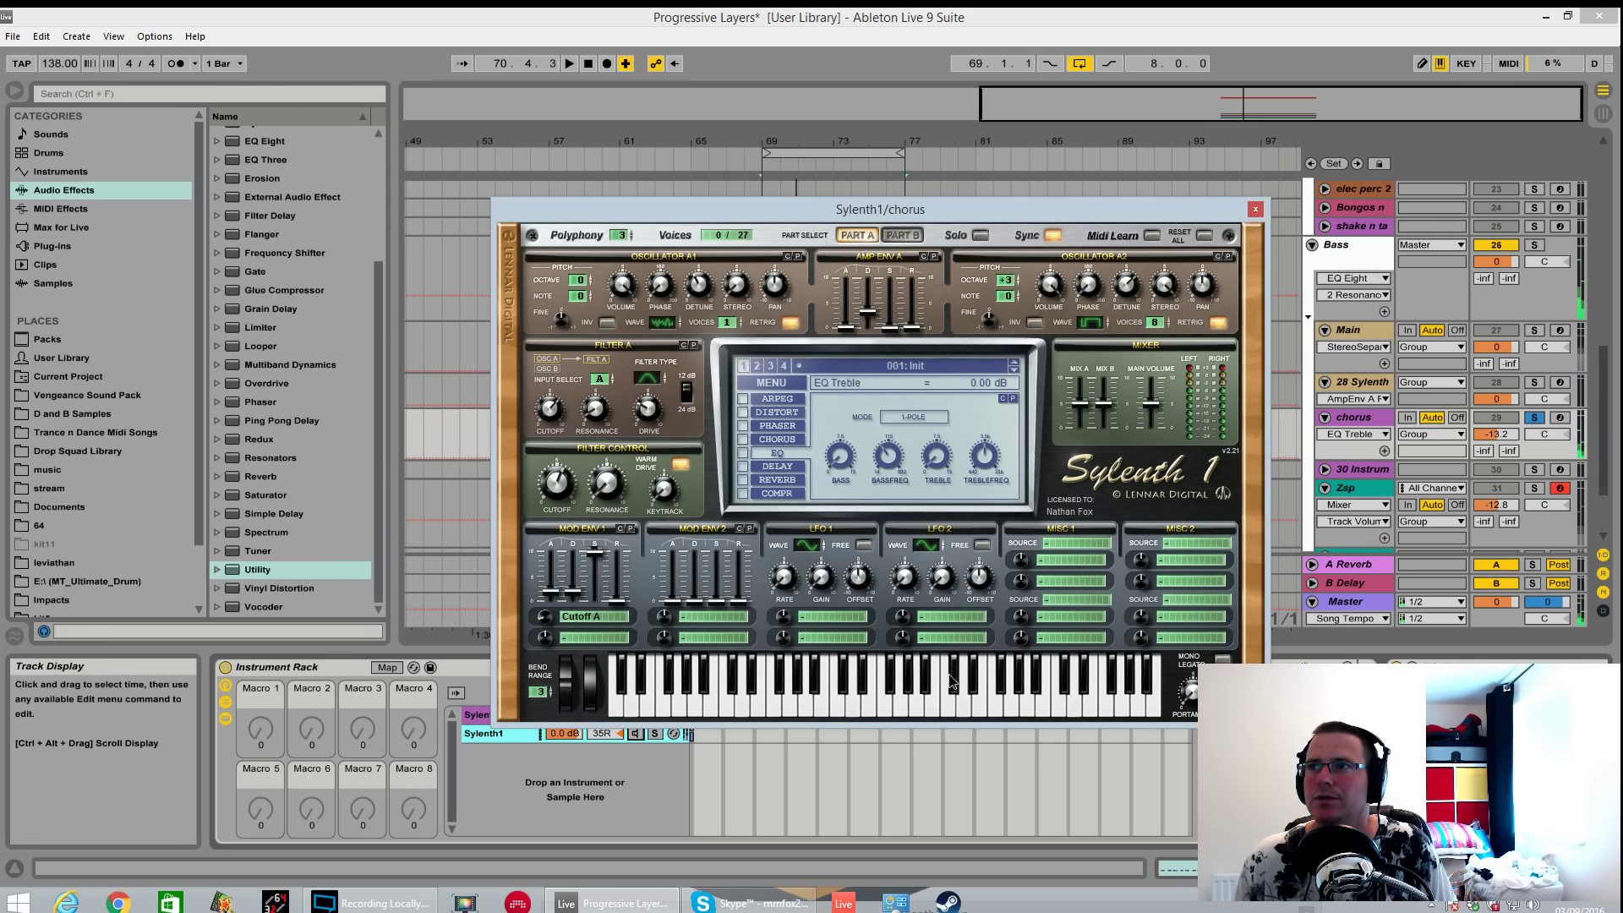
key(space)
click(967, 480)
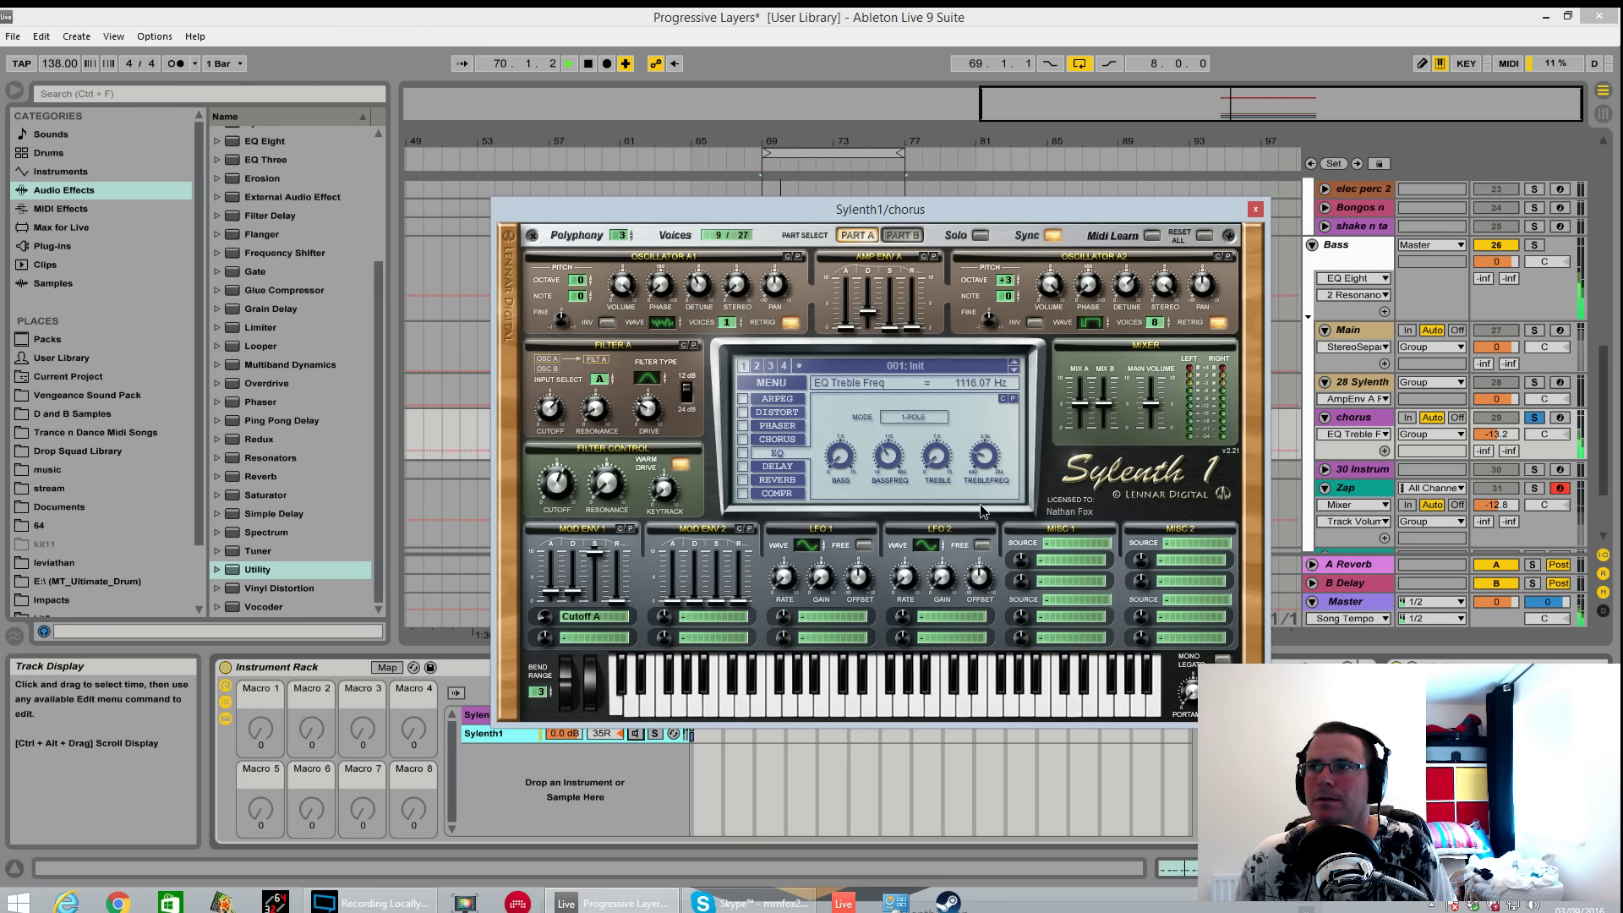
key(space)
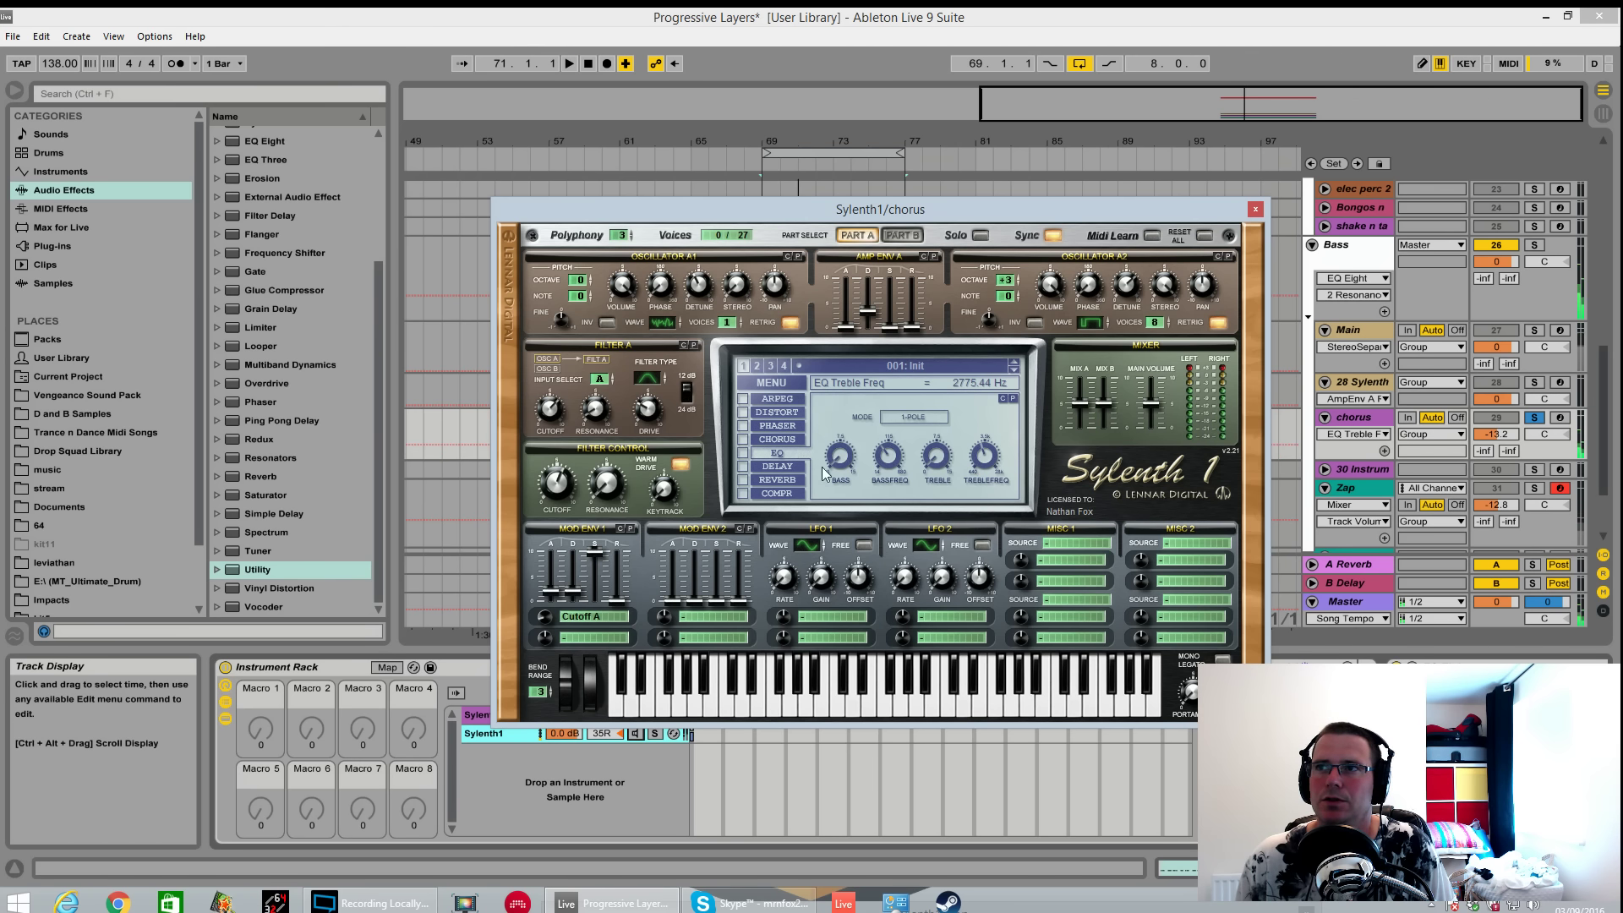
Reset the EQ's bass, bass frequency, treble and treble frequency to their defaults.
ctrl+click(839, 457)
ctrl+click(888, 458)
ctrl+click(938, 459)
ctrl+click(991, 457)
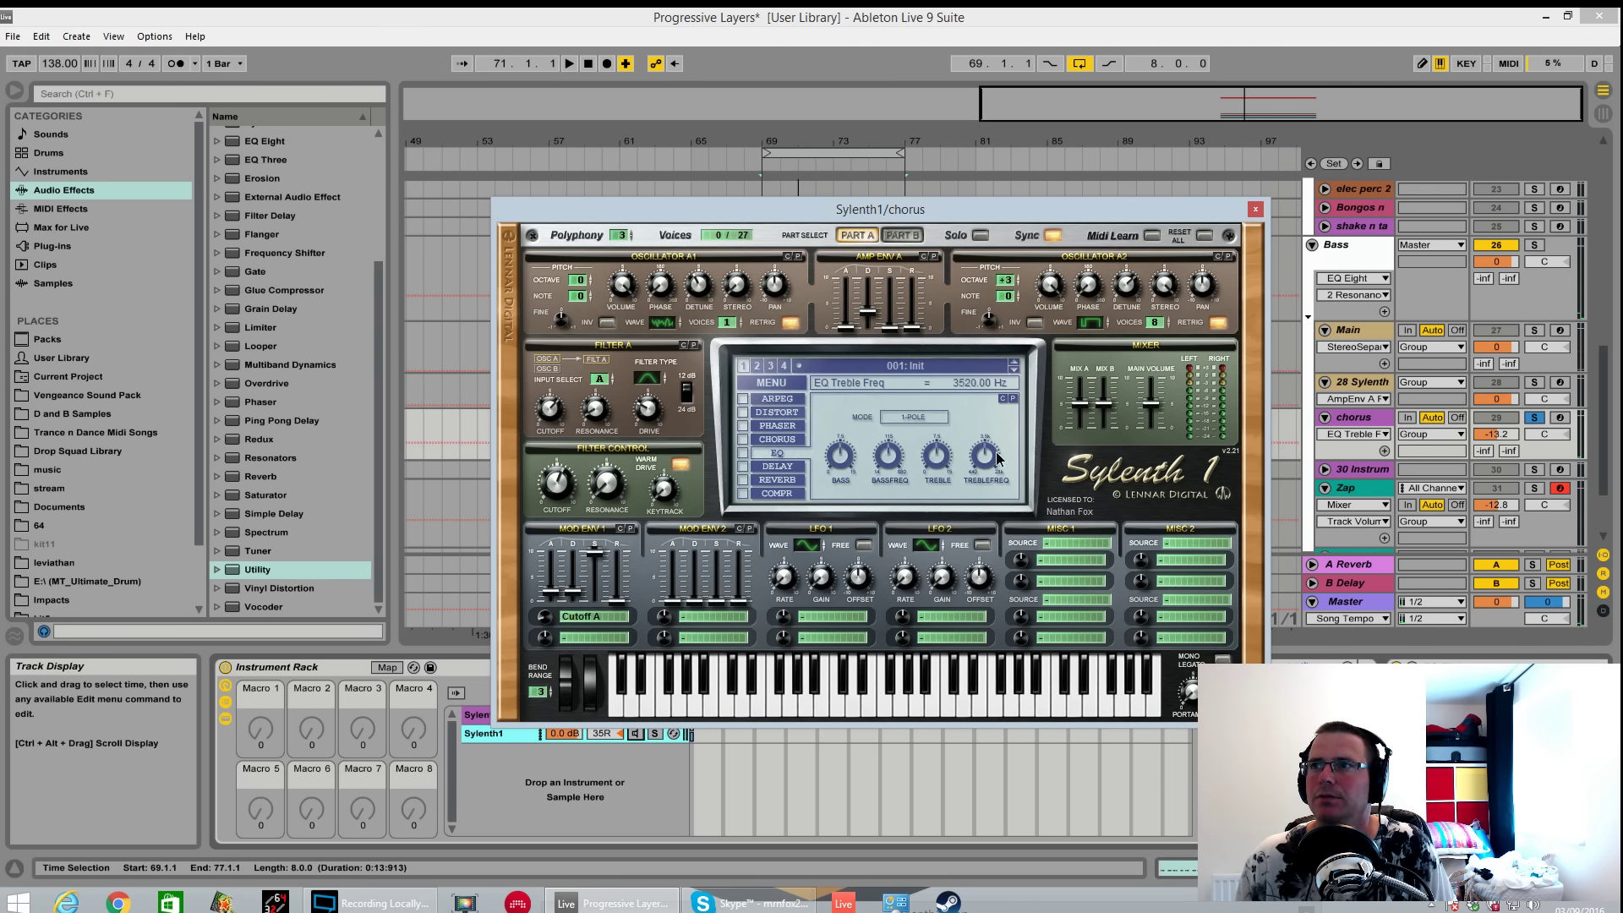
Enable the EQ, keep bass at 0.00 dB and set the bass frequency to 53.92 Hz during playback.
click(743, 453)
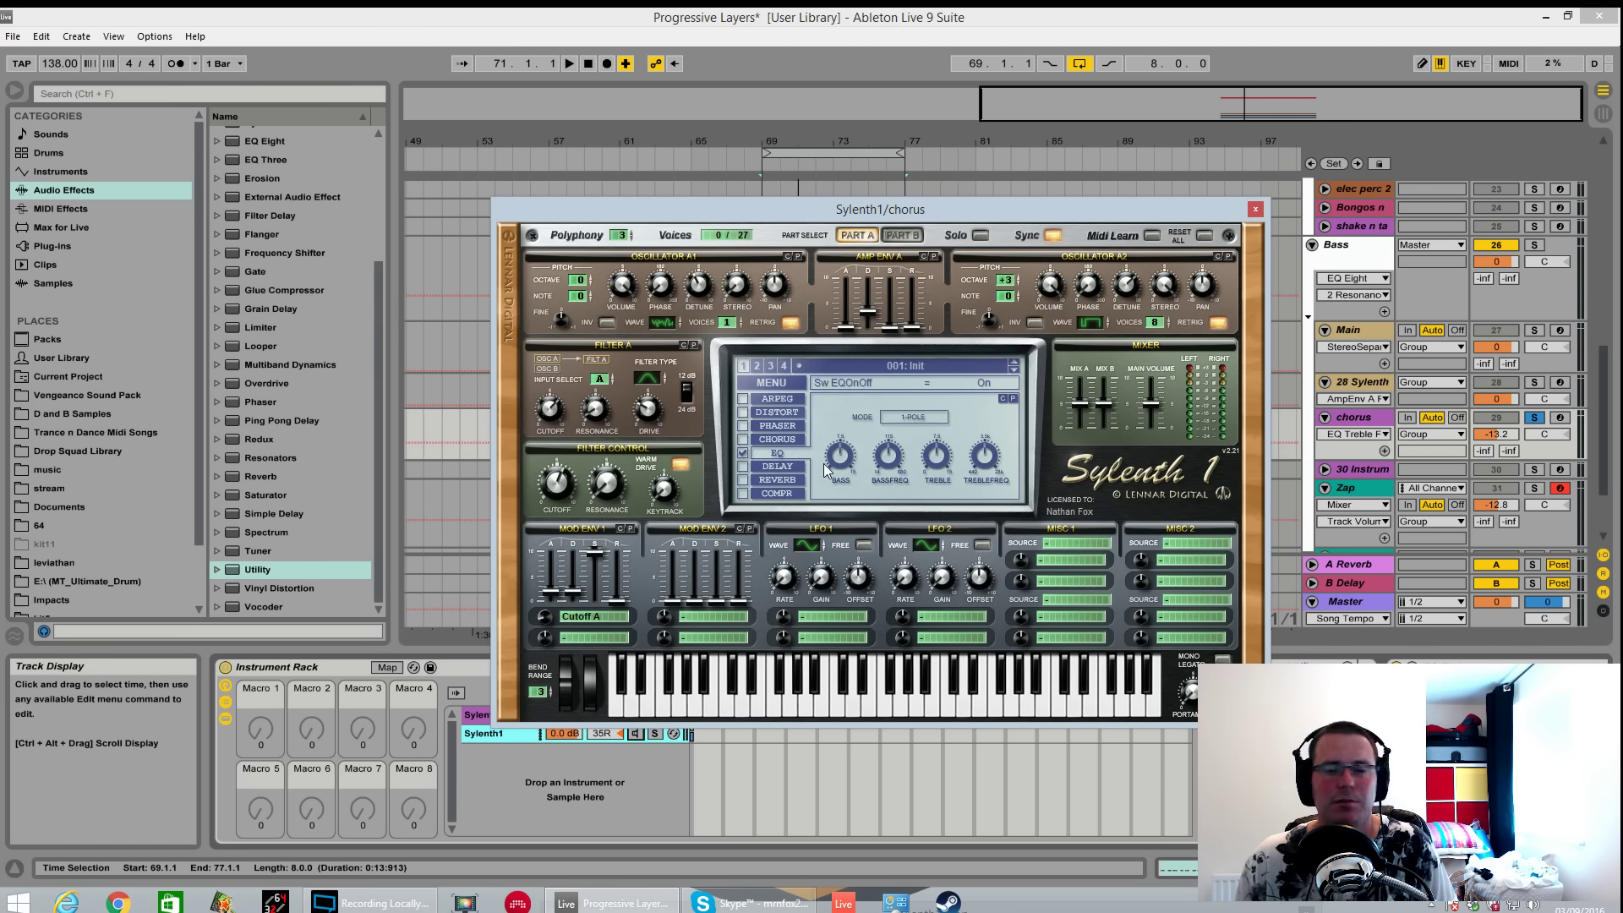
key(space)
drag(838, 457, 858, 579)
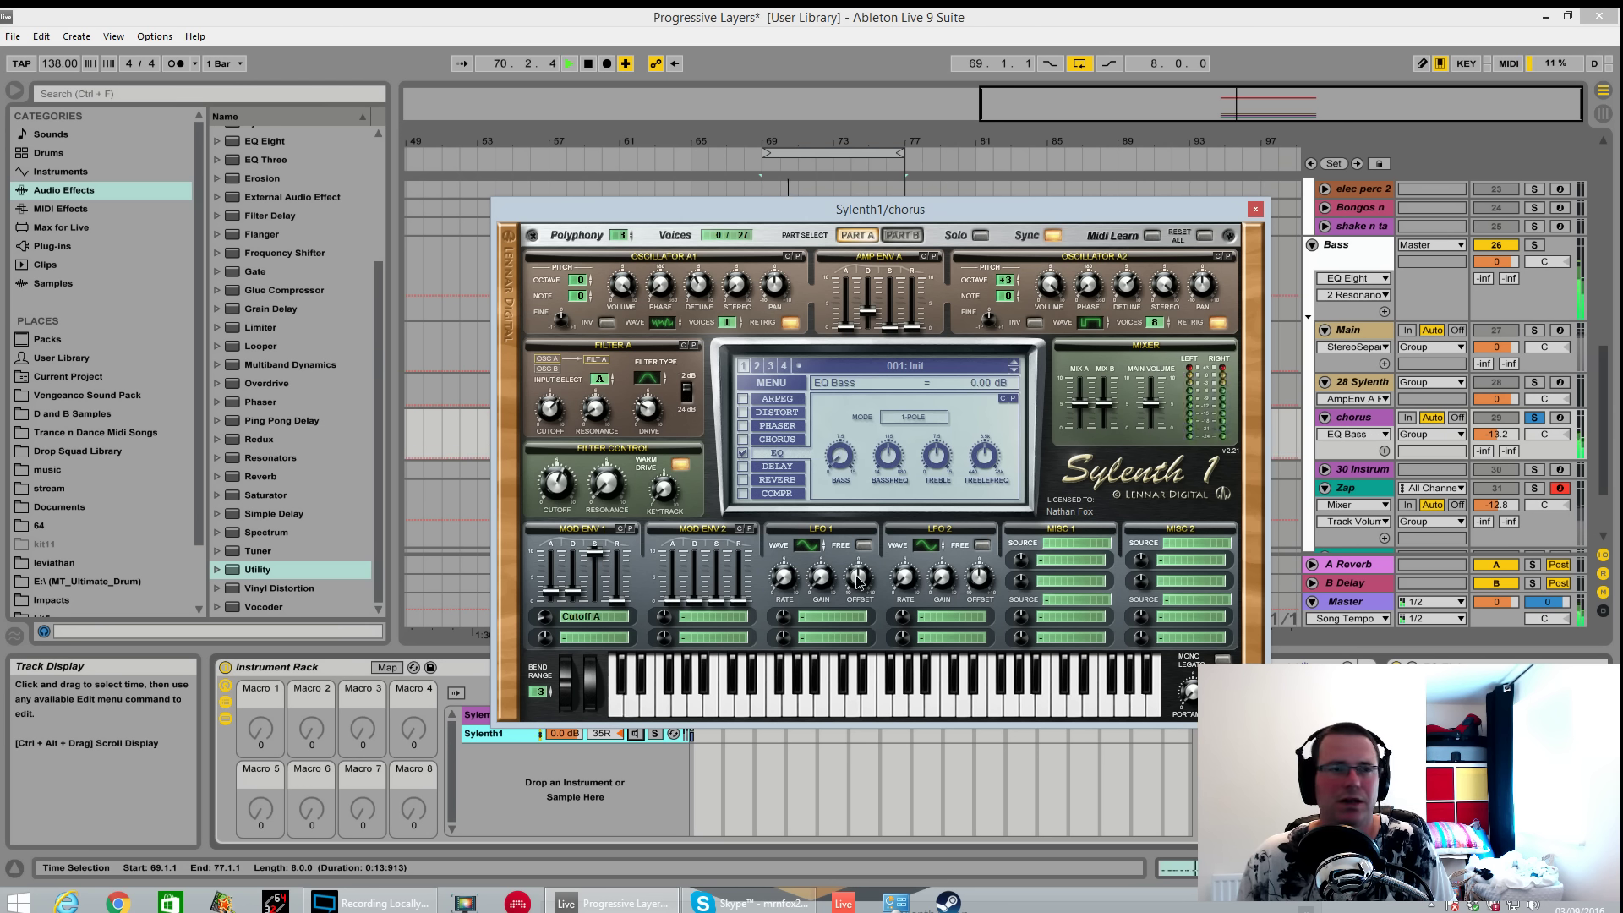
drag(893, 470, 886, 479)
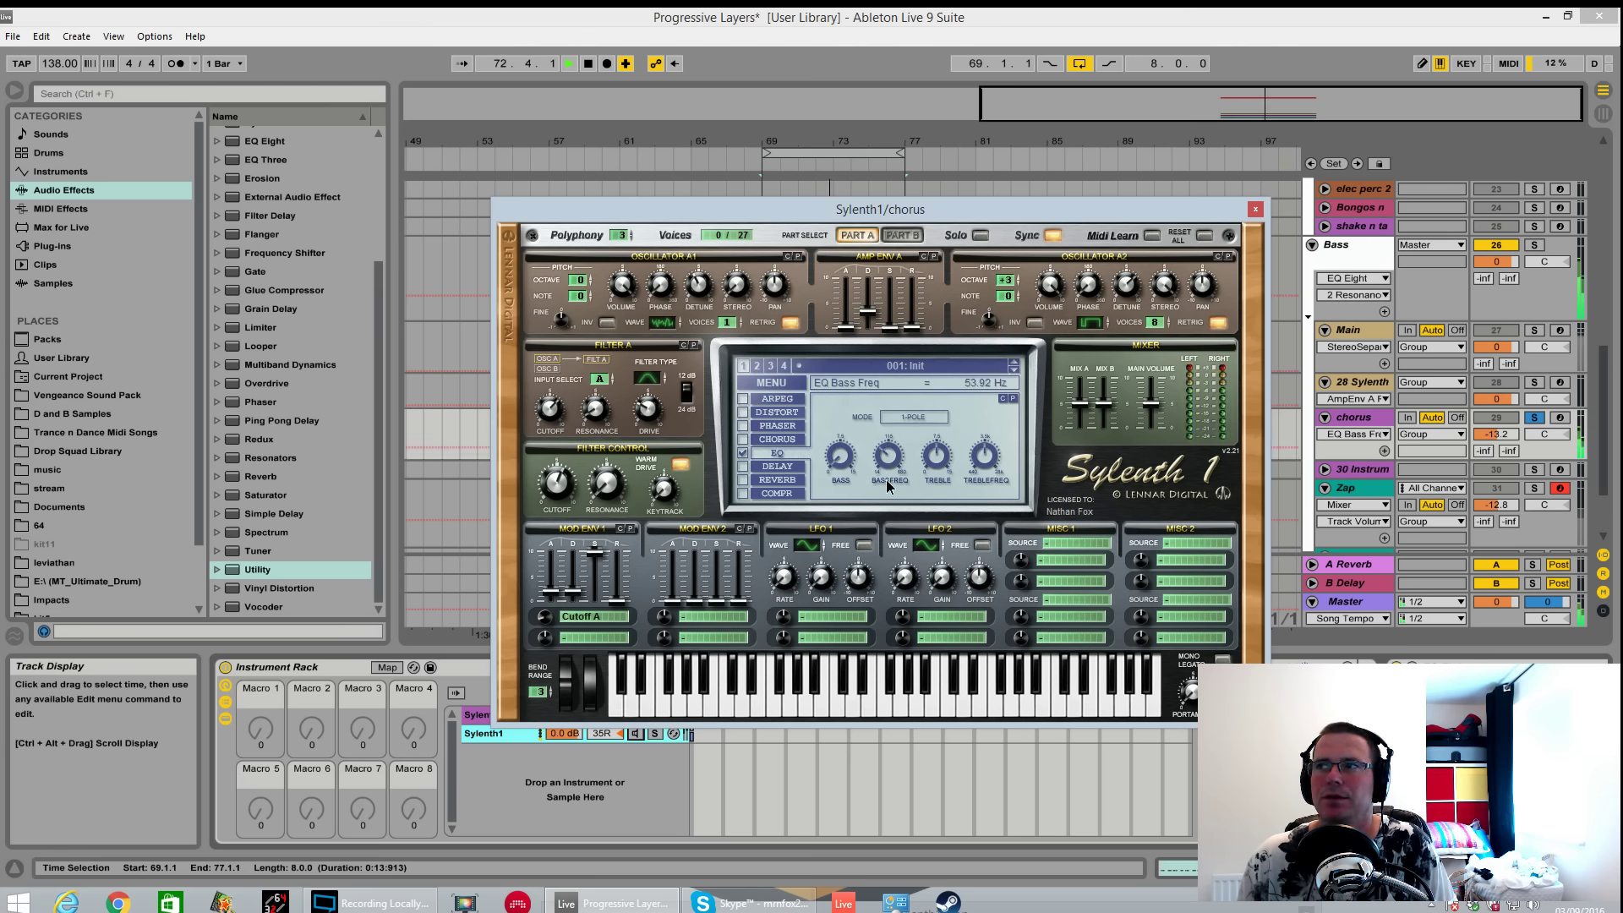
key(space)
key(space)
Set the EQ treble to 0.00 dB at 666.92 Hz, switch the EQ mode to 2-Pole and stop playback.
drag(937, 462, 938, 486)
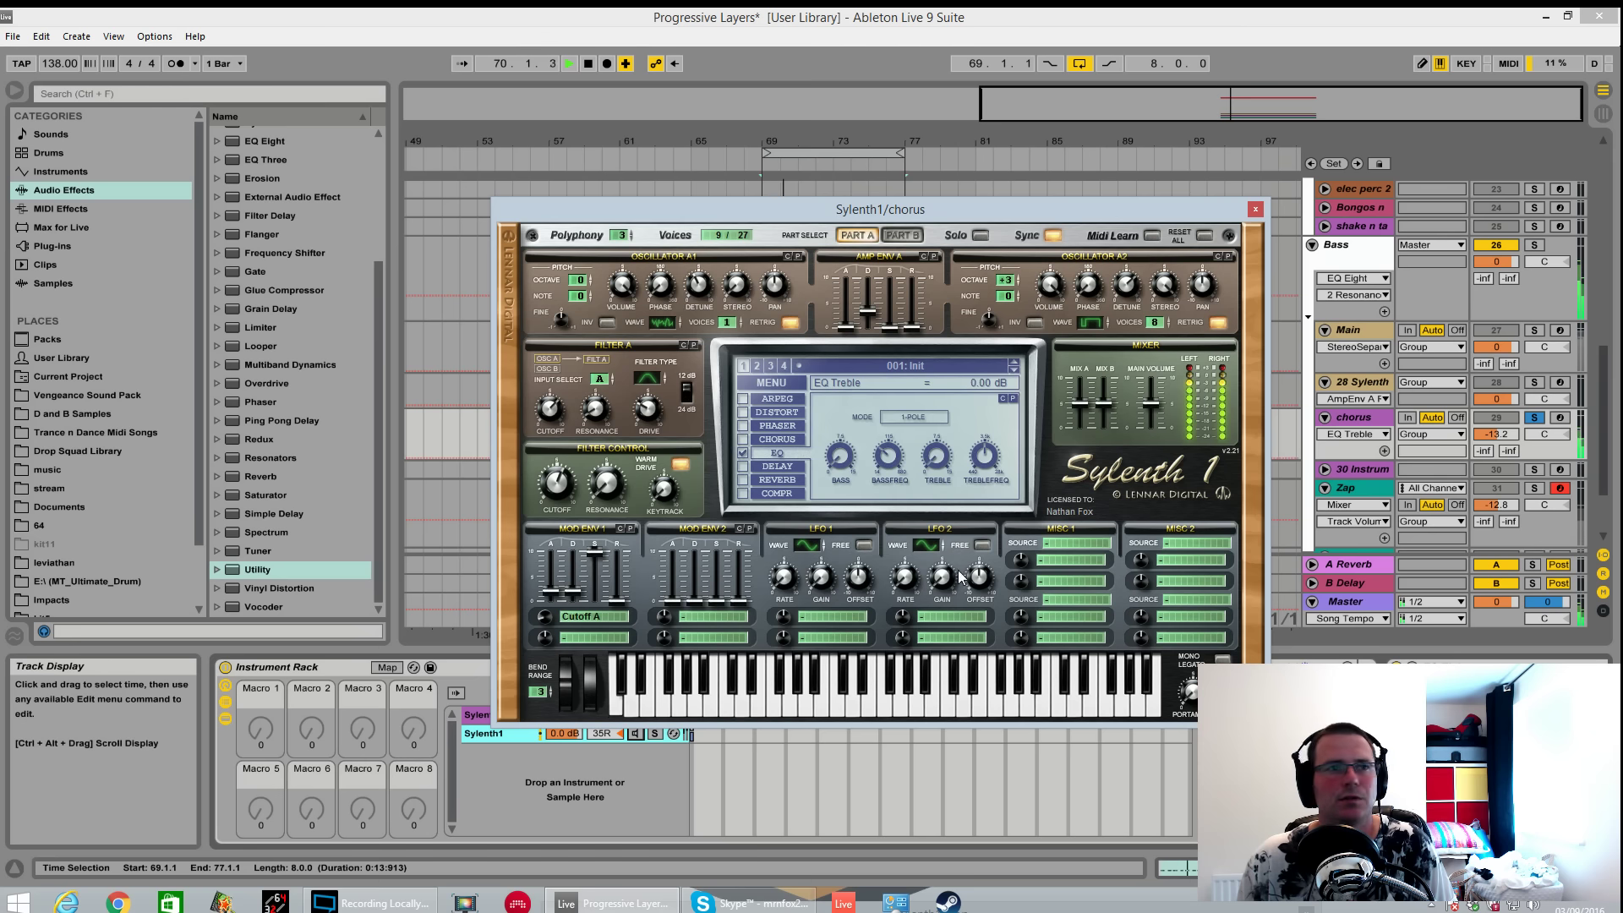
drag(985, 460, 977, 520)
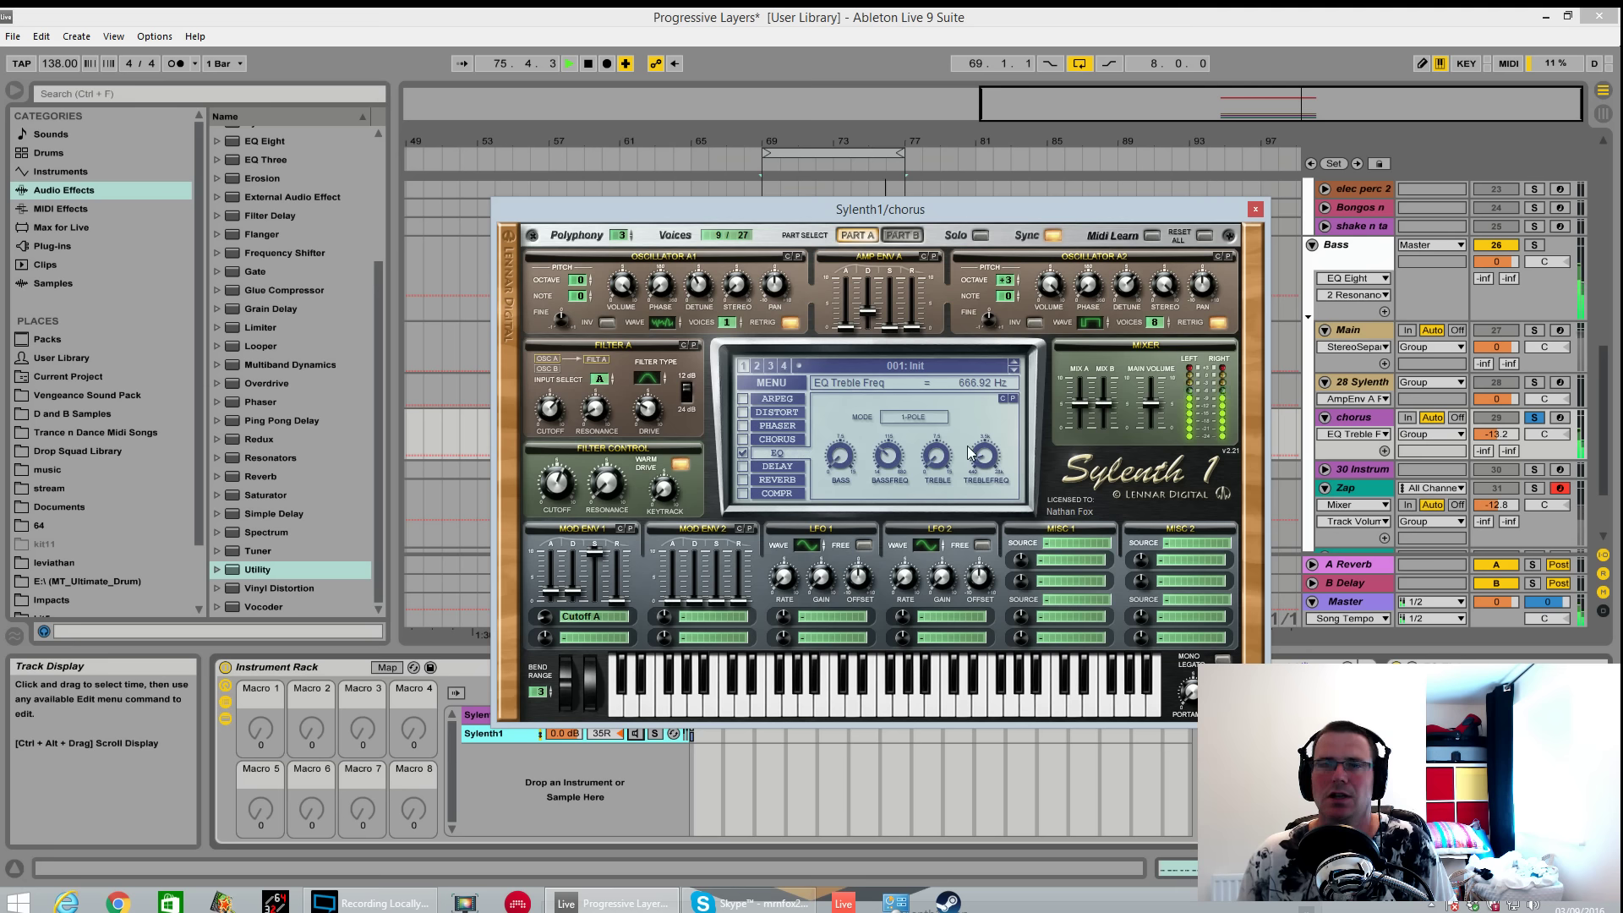
click(913, 418)
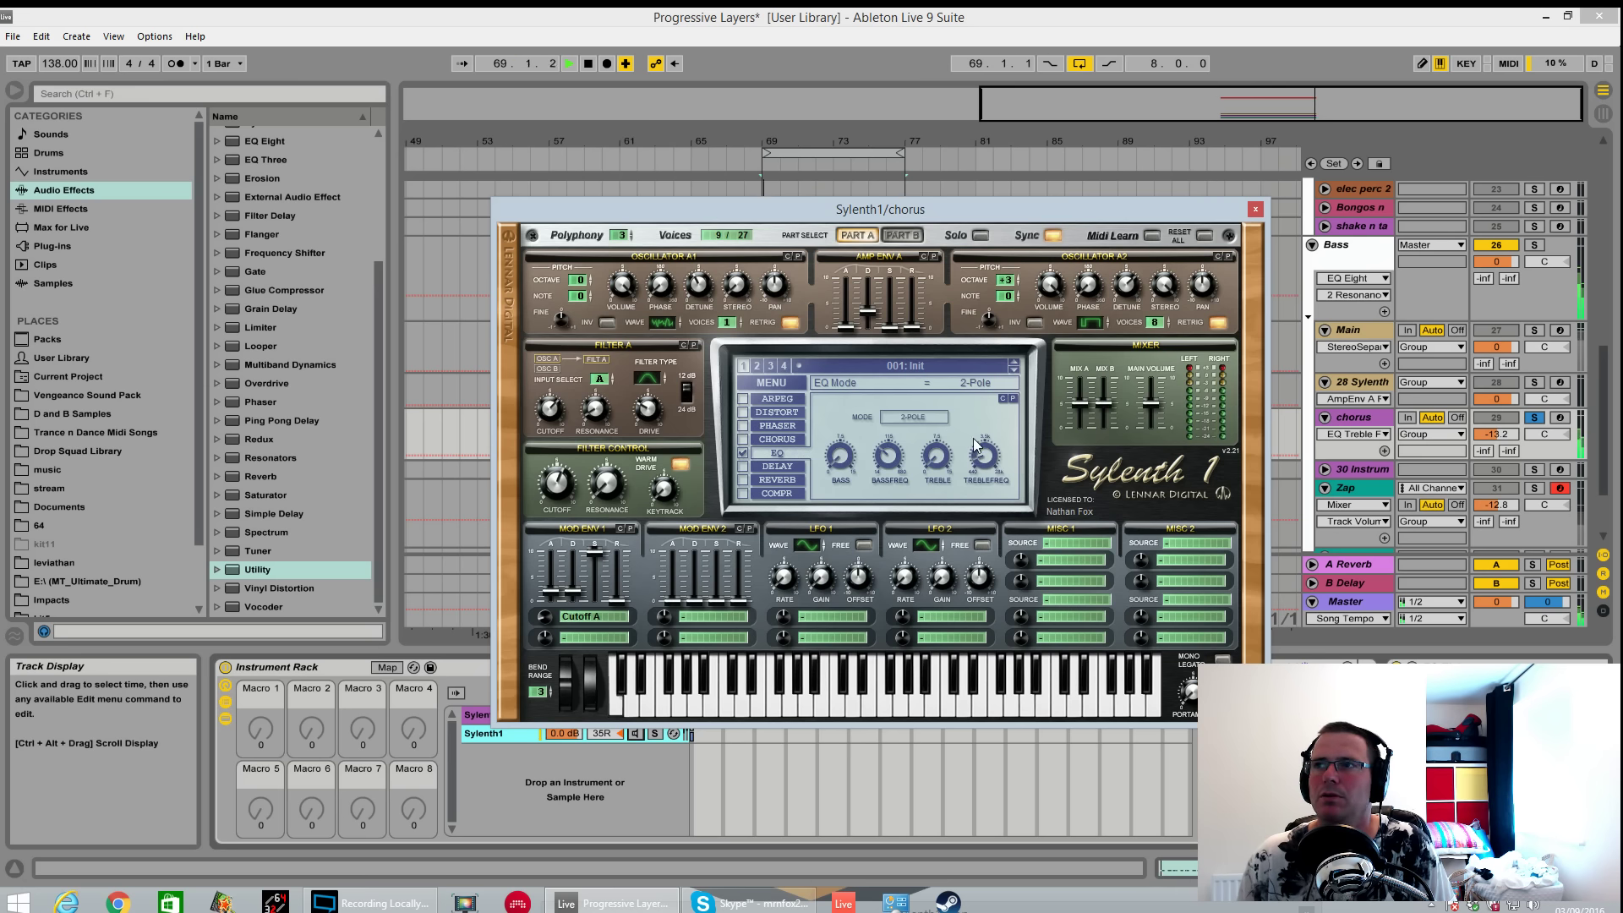
key(space)
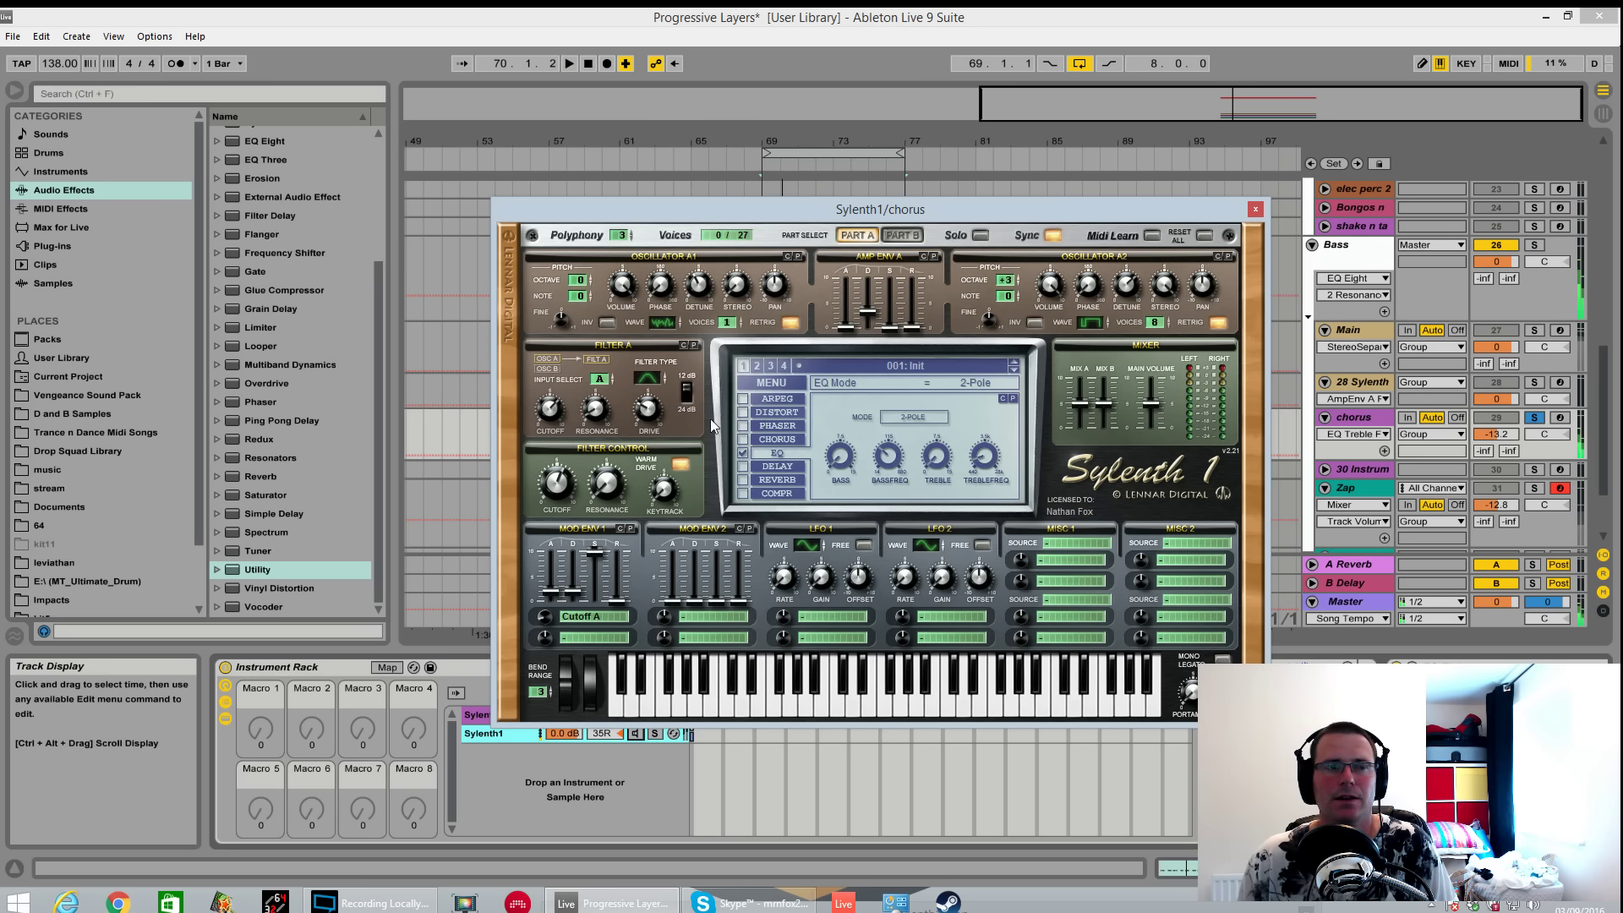
Enable the chorus effect with a delay of 12.70 ms, rate of 0.01 Hz and depth of 44.76%.
click(743, 439)
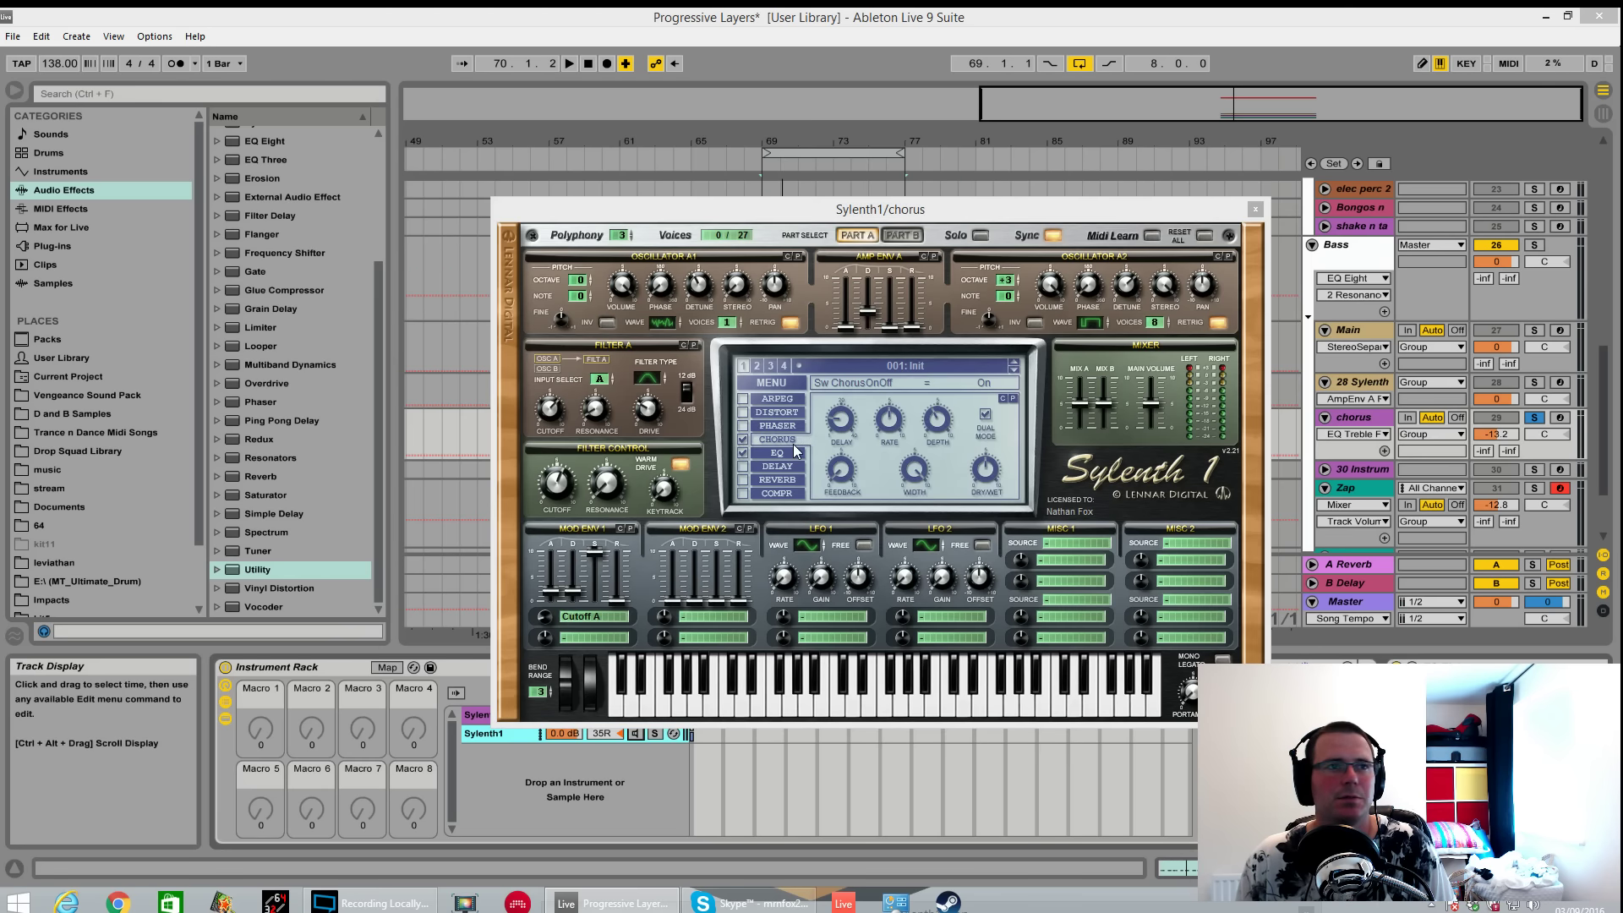
key(space)
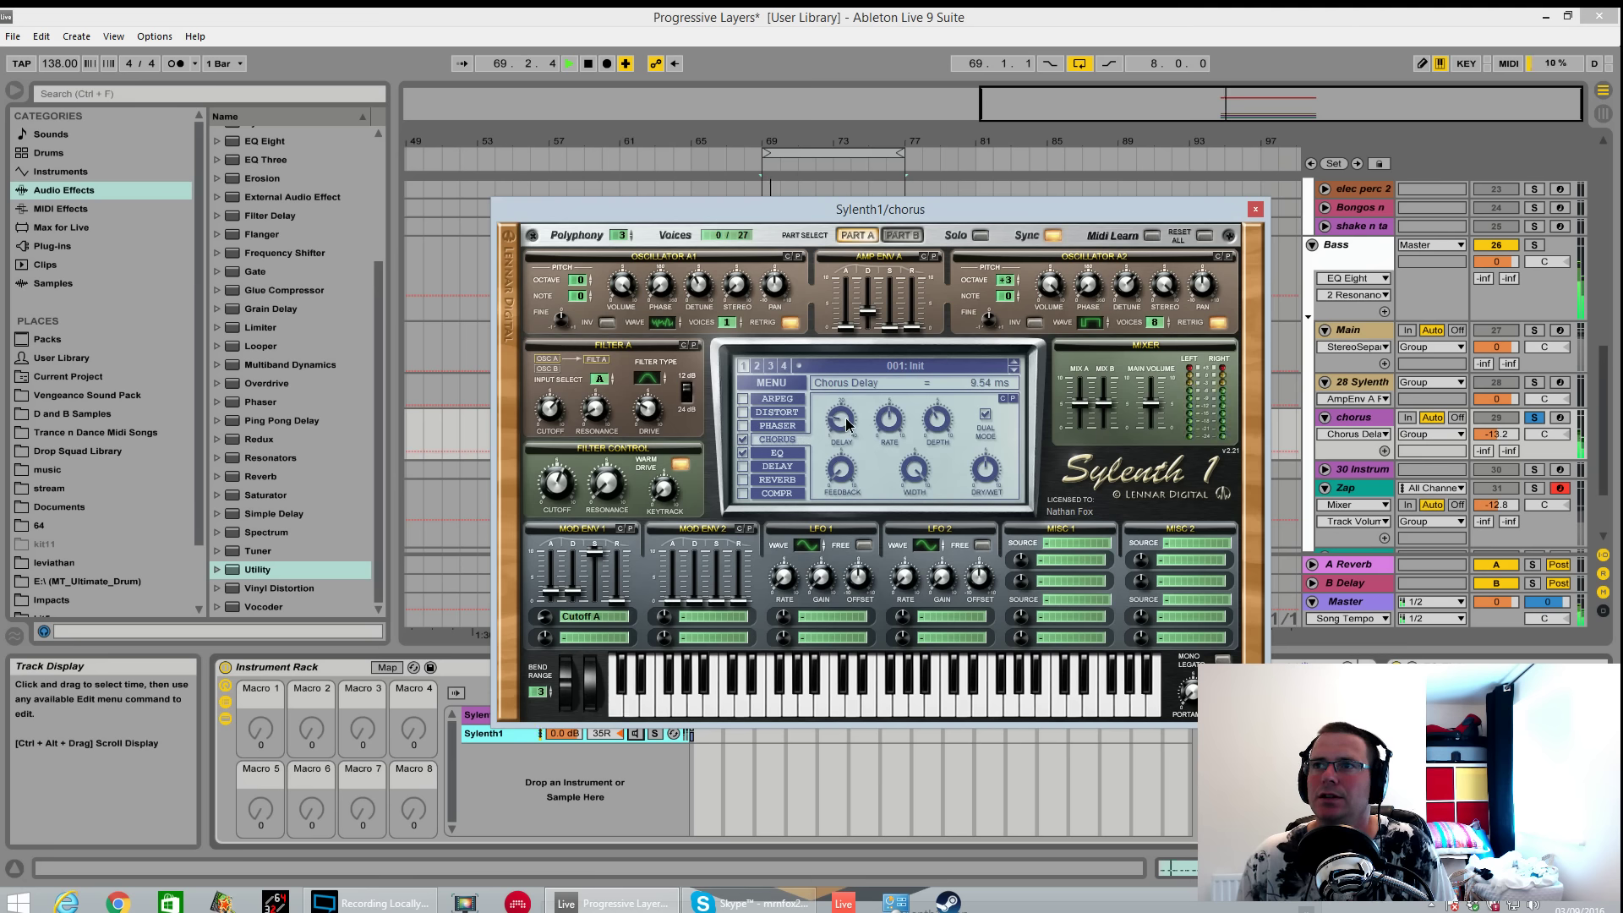
drag(829, 427, 849, 411)
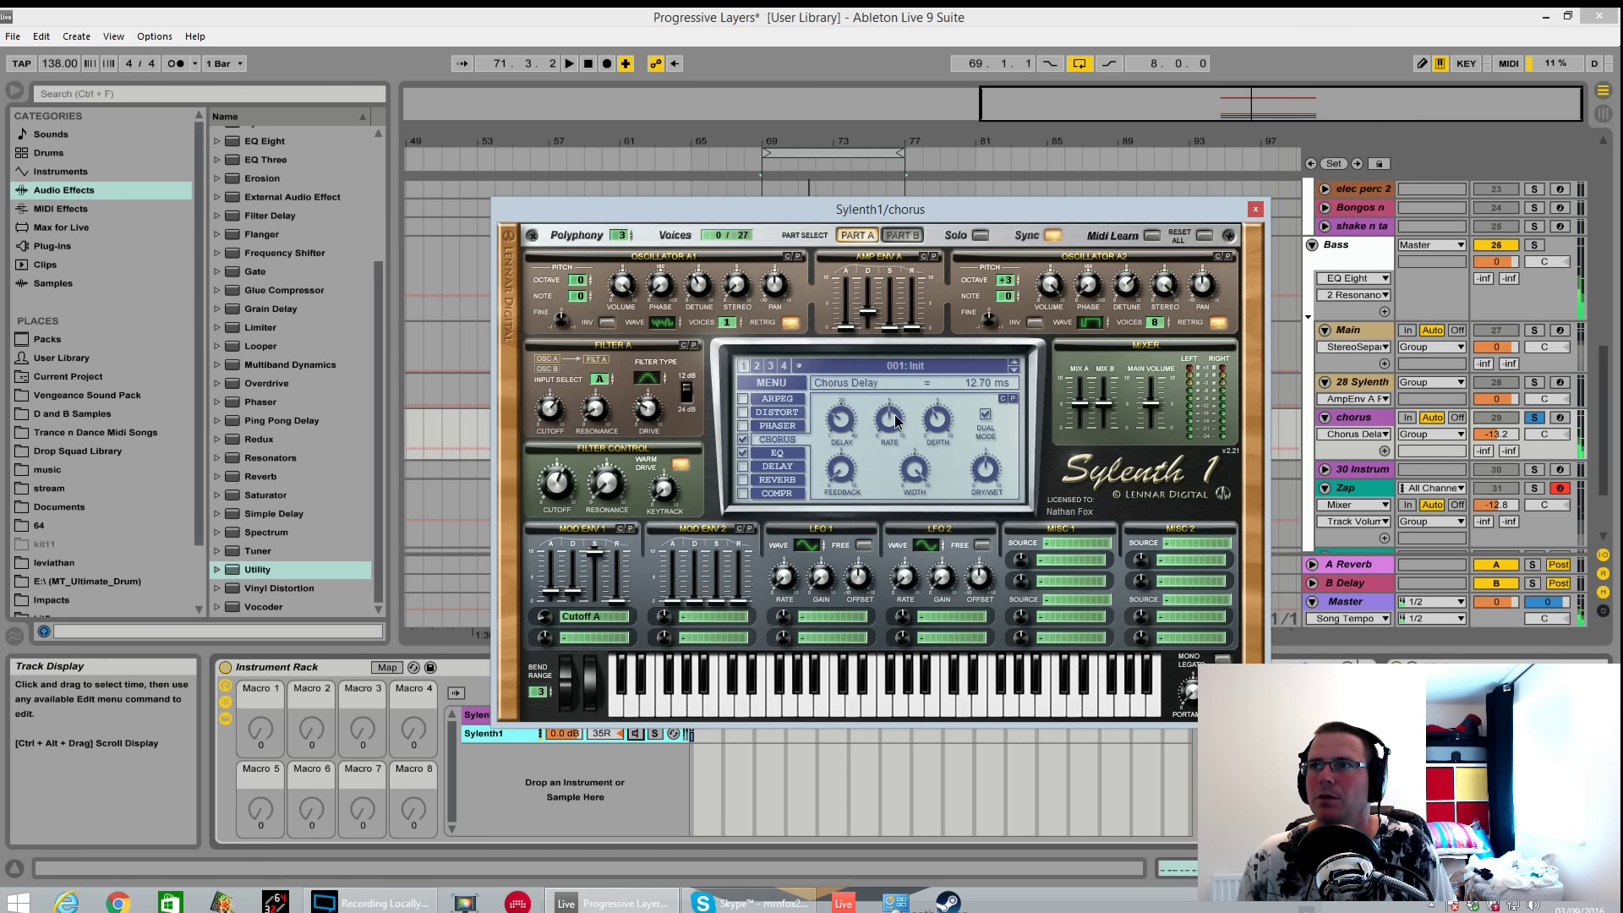
click(889, 418)
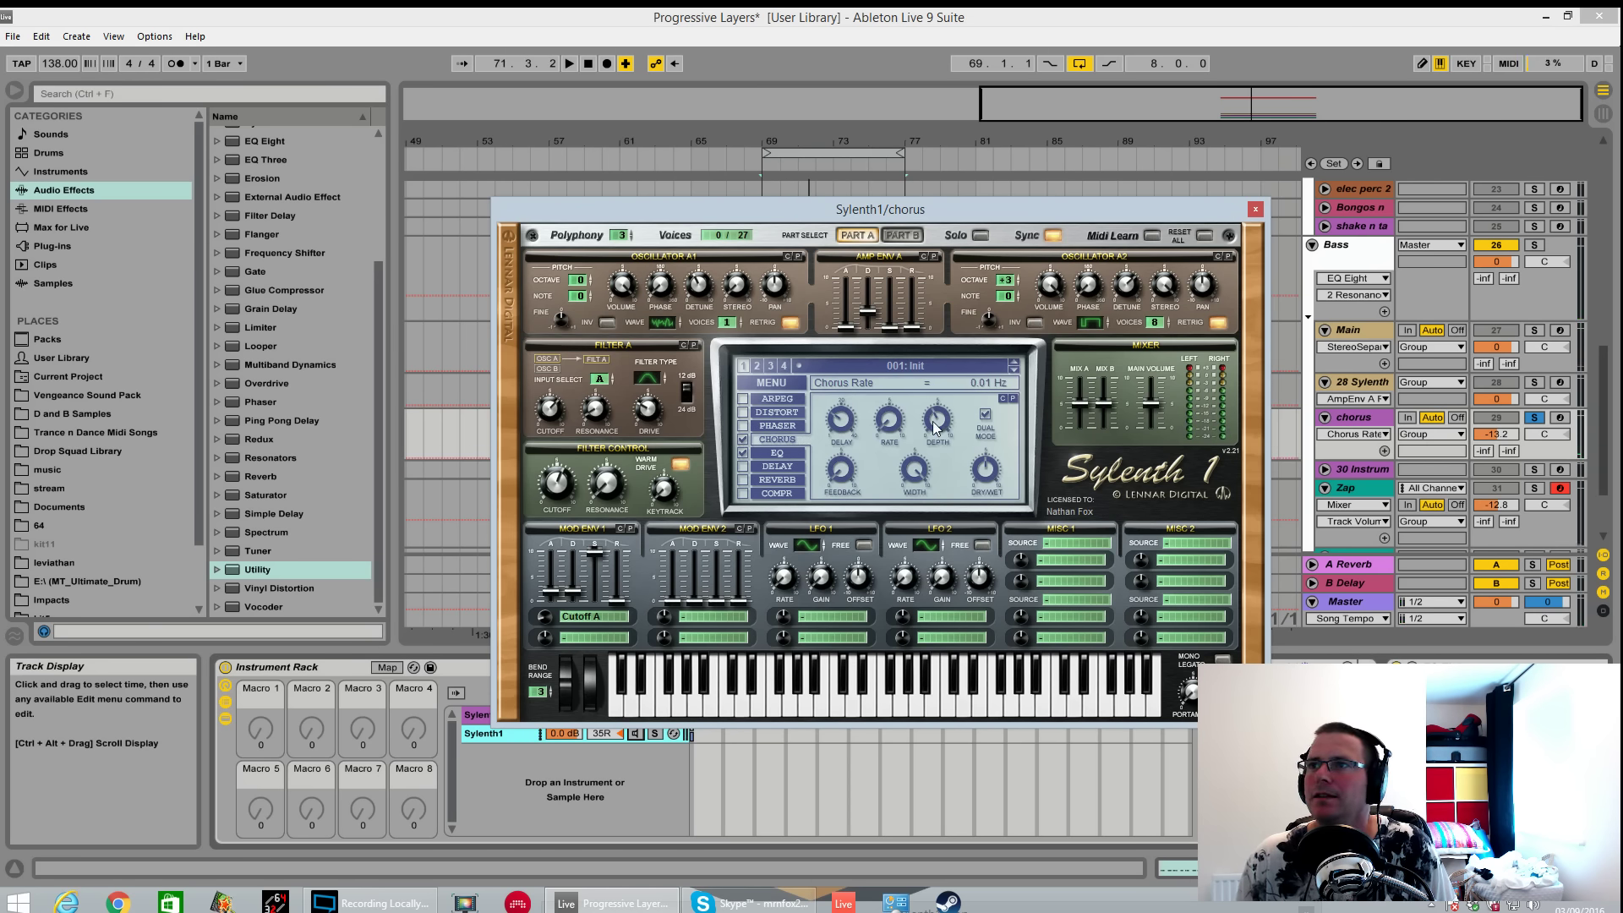
drag(934, 428, 937, 416)
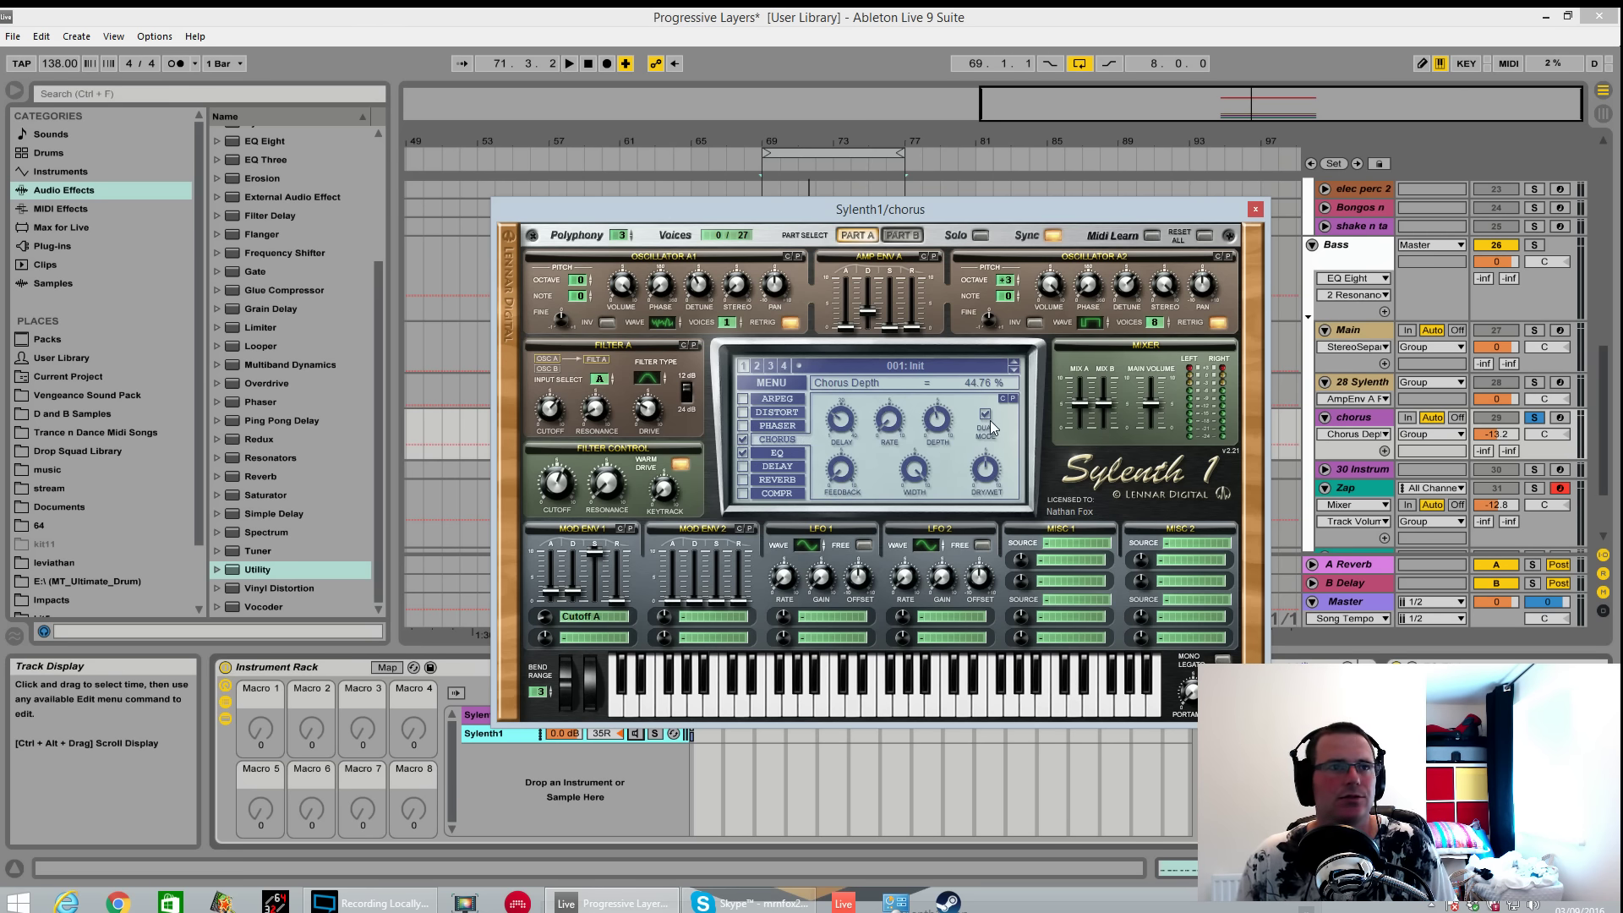
Set the chorus feedback to 56.67%, width to 100% and dry/wet to 46.67% during playback.
click(852, 476)
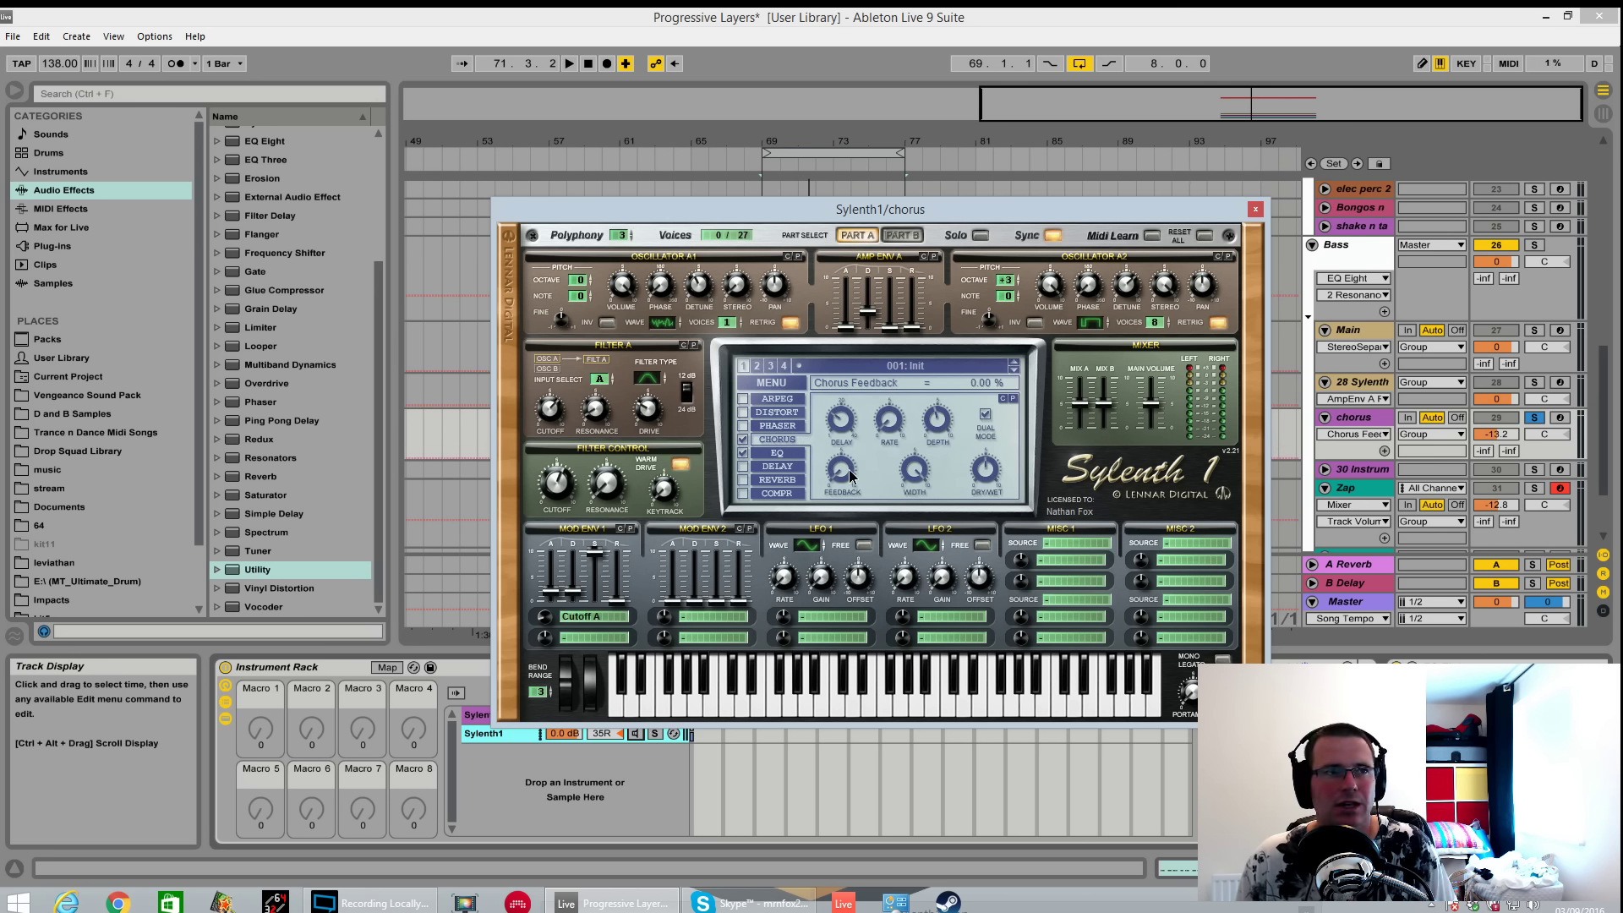
drag(852, 476, 878, 397)
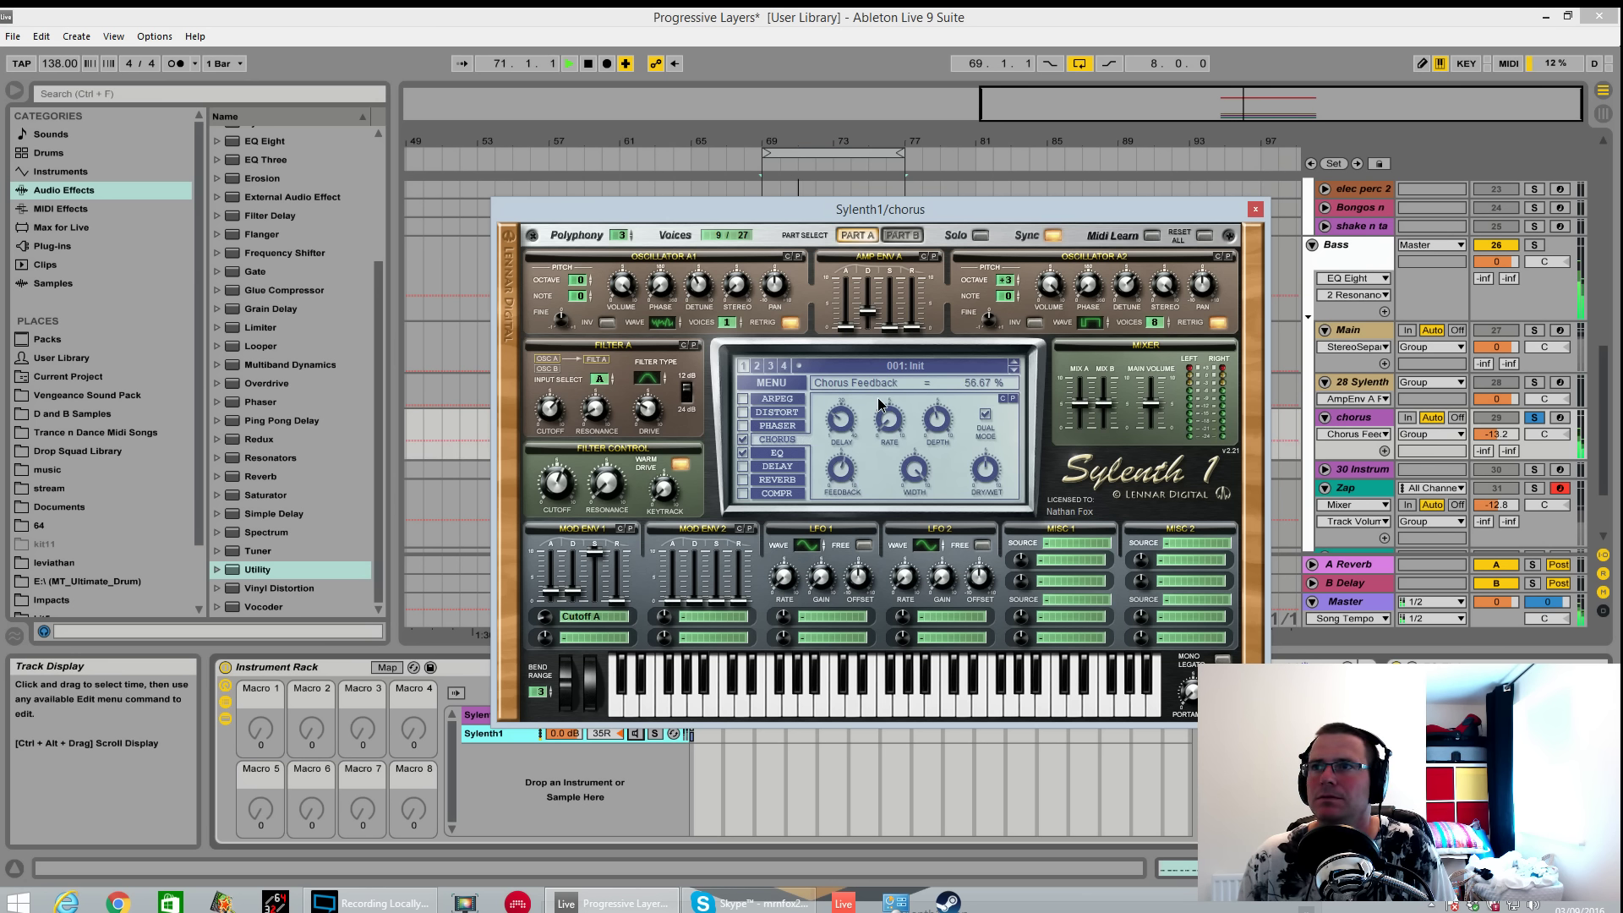
click(914, 469)
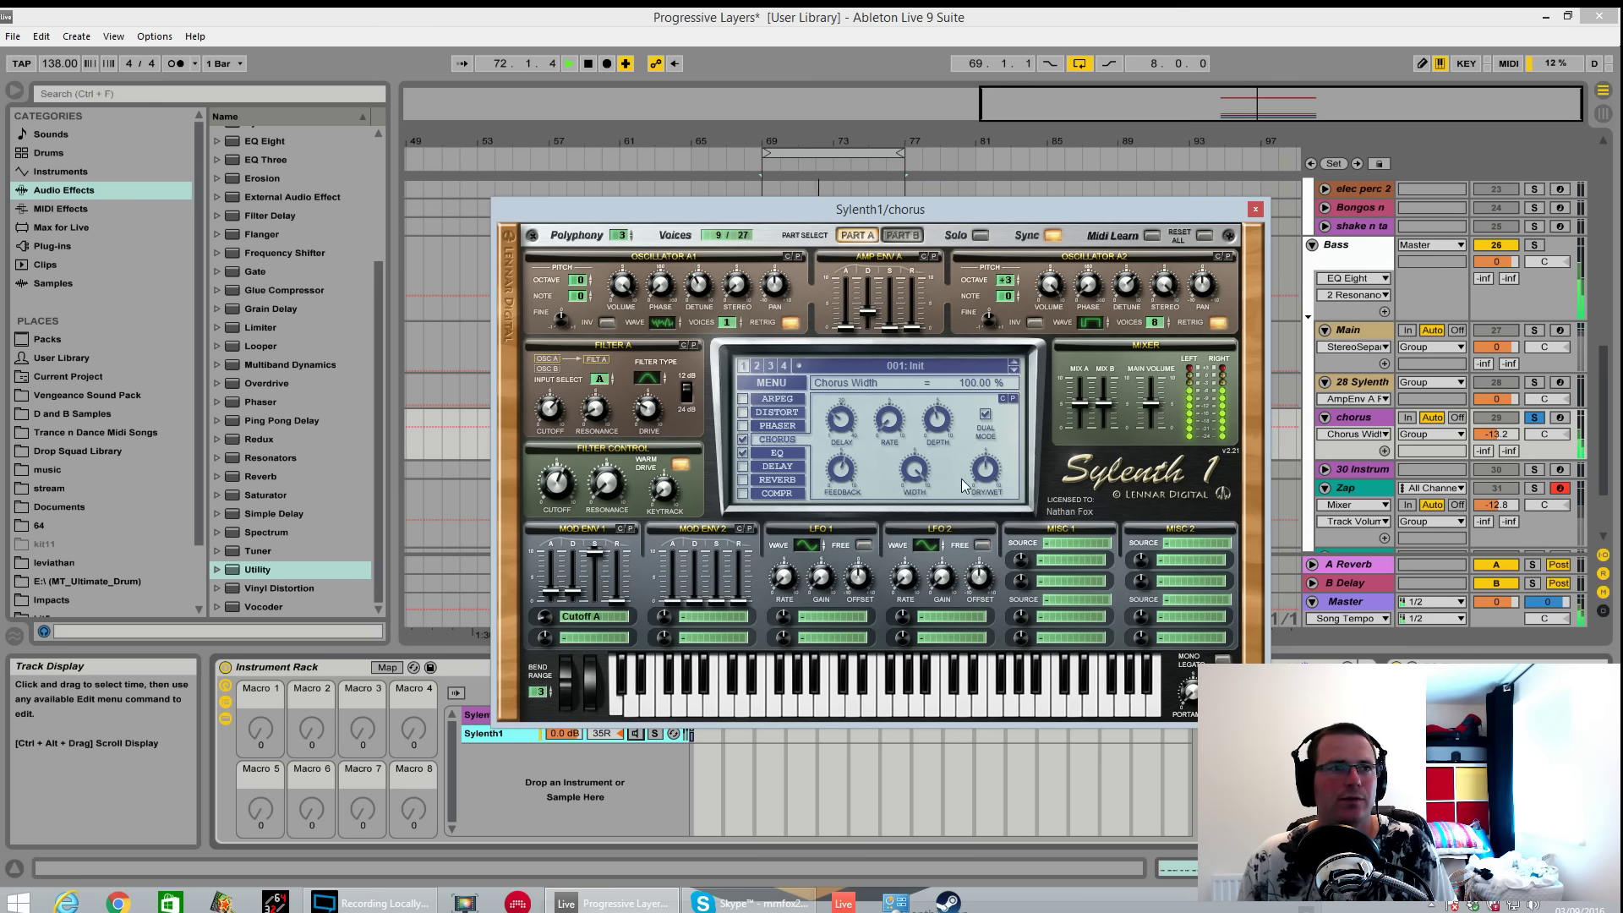
click(986, 473)
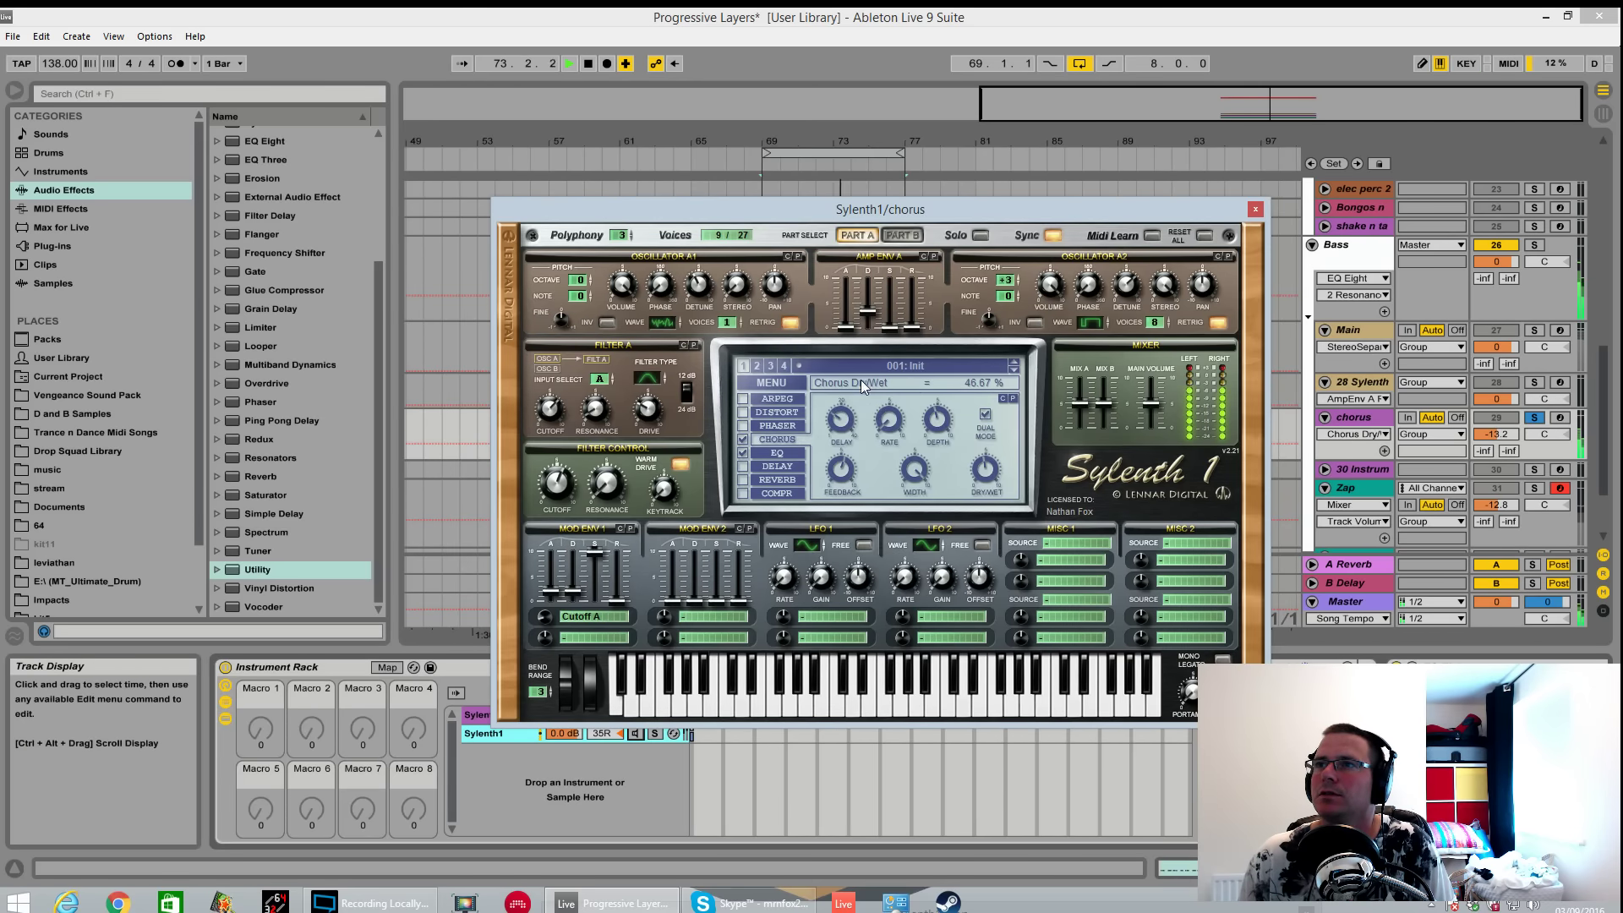
Load the preset file Progressive metal.fxp into Sylenth1 and play the loop.
click(772, 383)
click(803, 402)
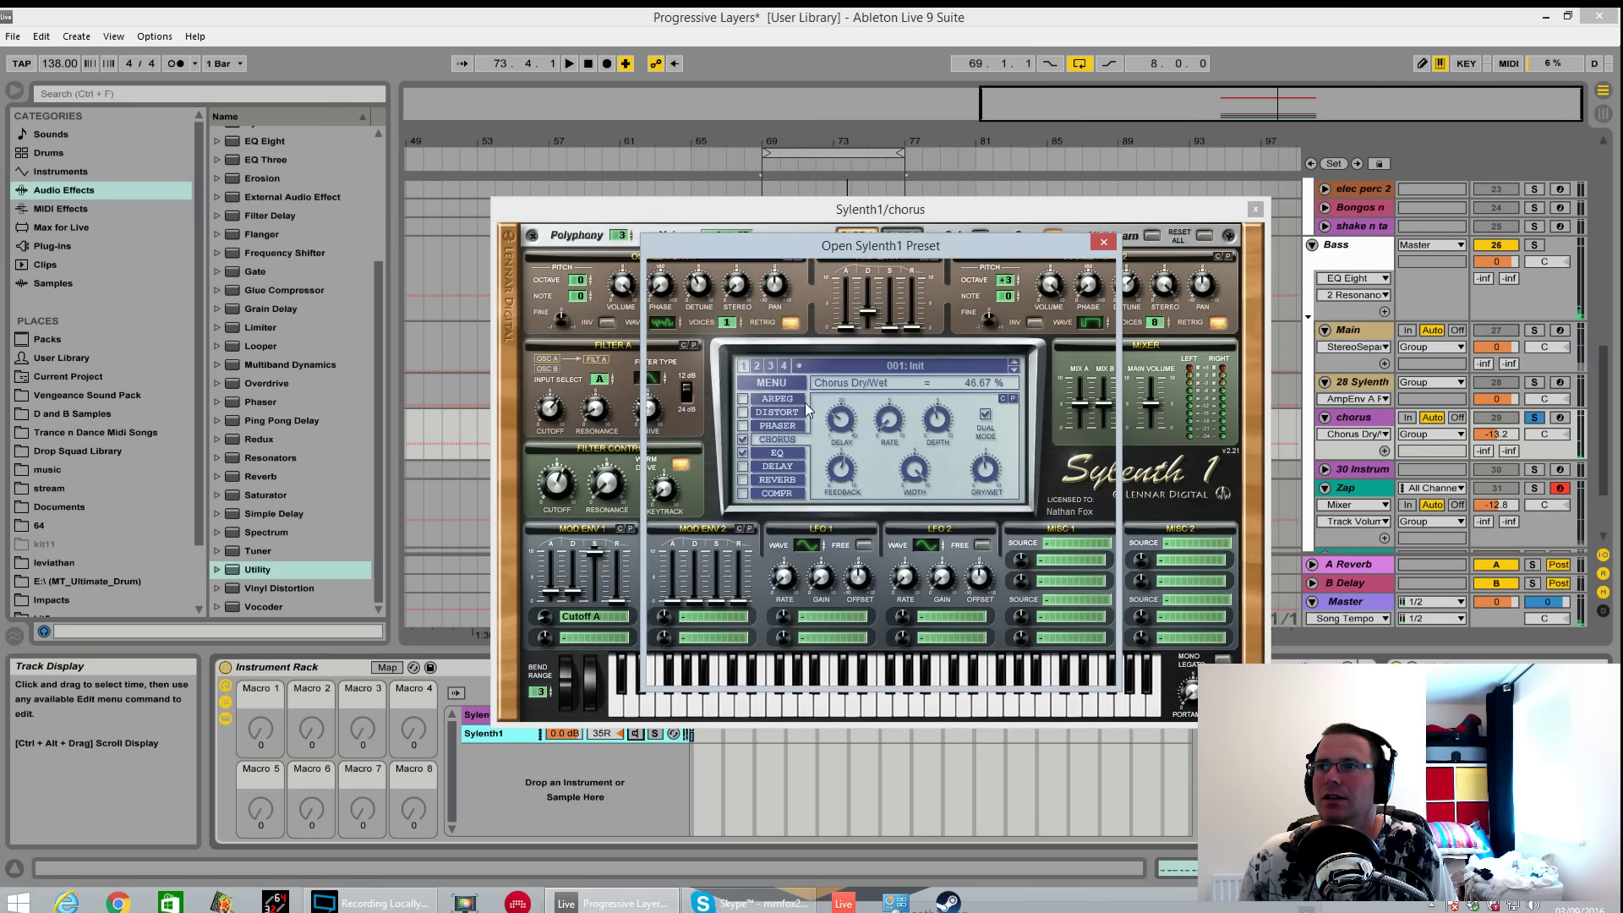
click(831, 368)
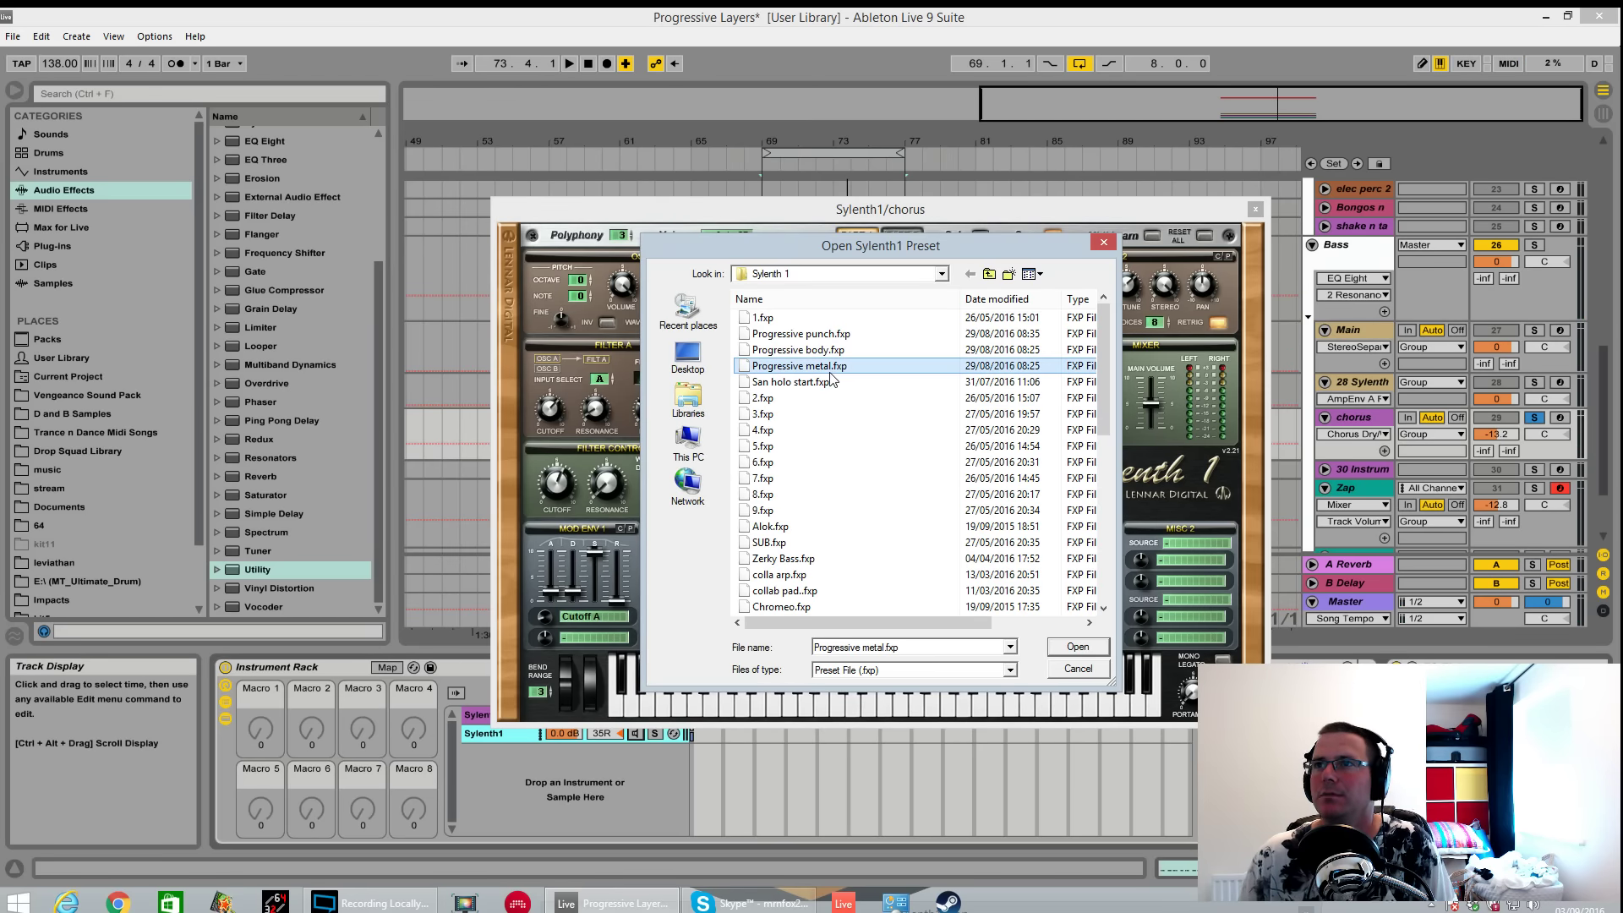
click(1089, 649)
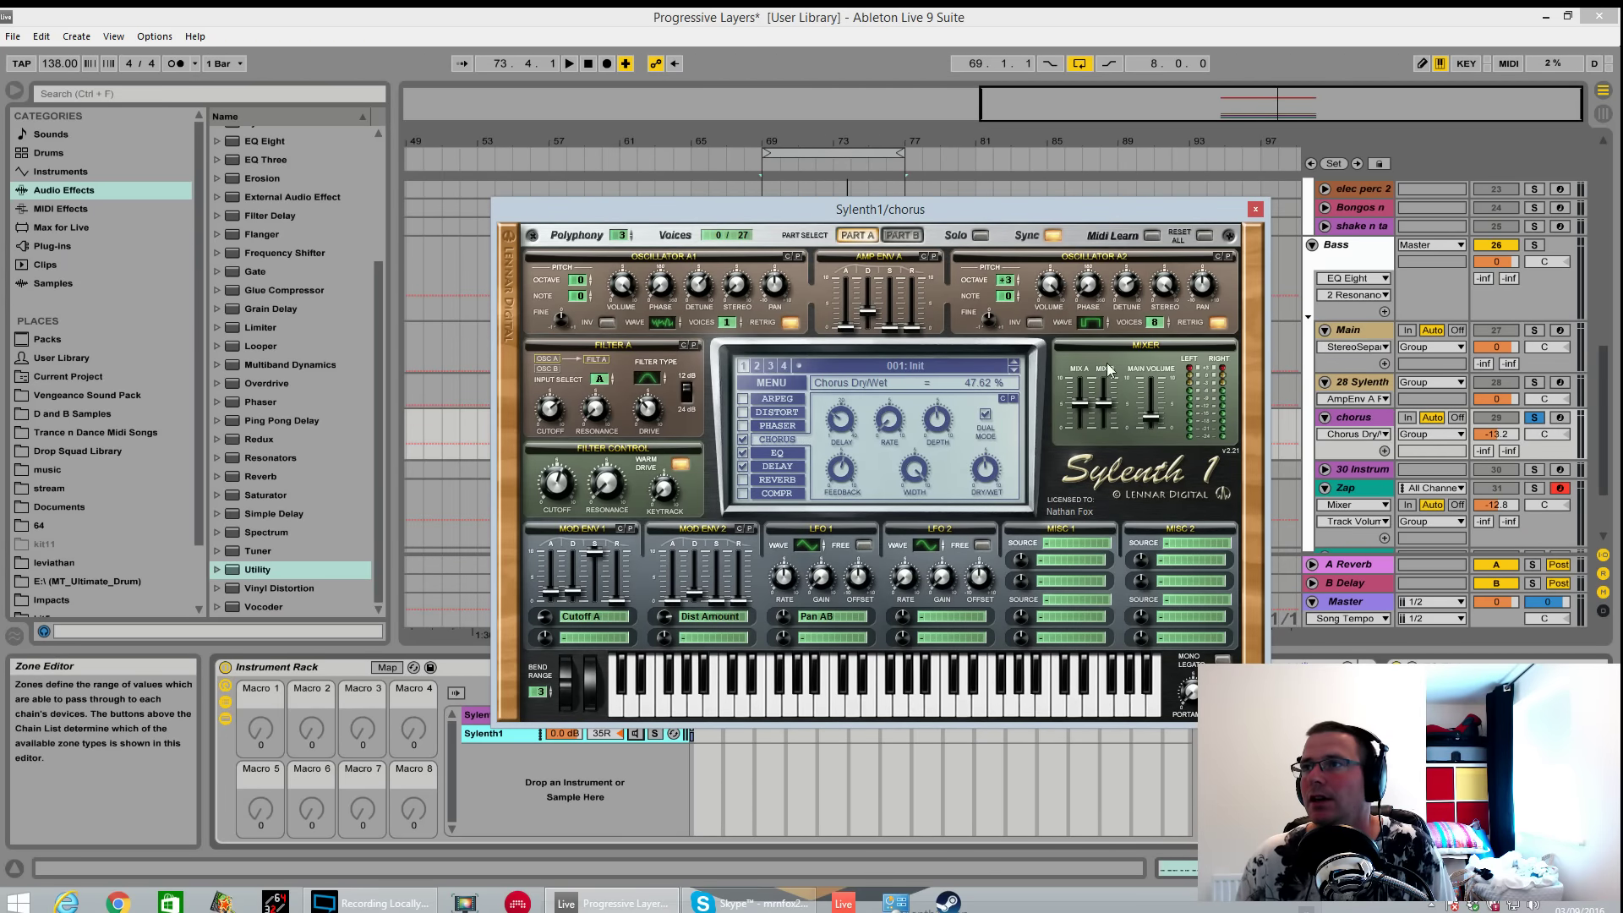
key(space)
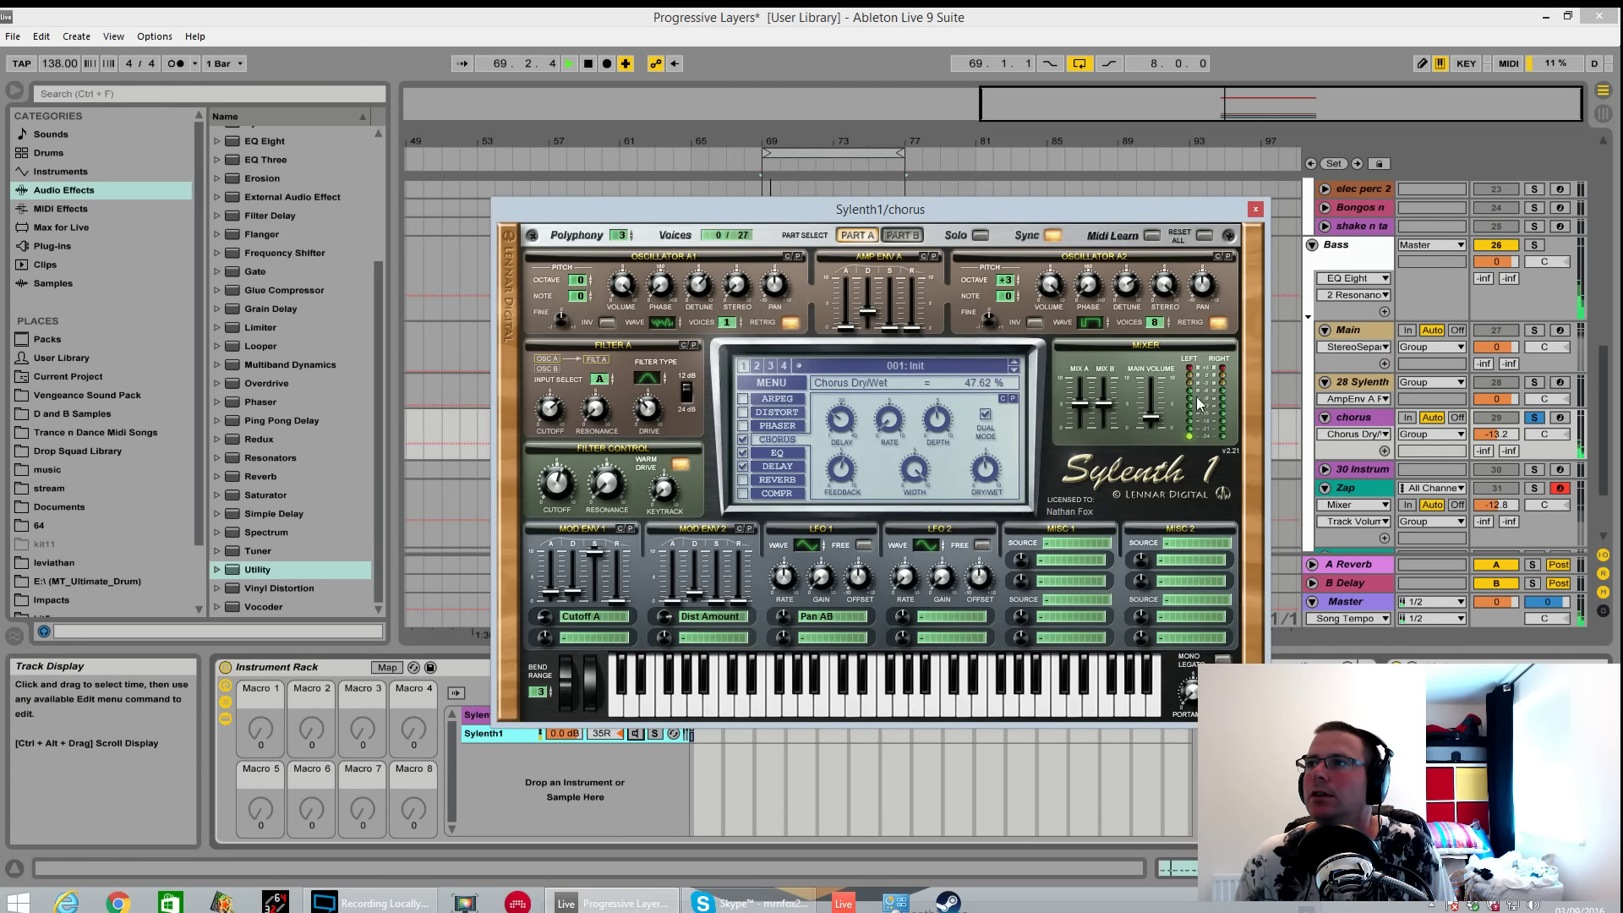
Solo Main together with chorus, set the chorus track volume to -11.0 dB during playback and close its Sylenth1 window.
click(1535, 418)
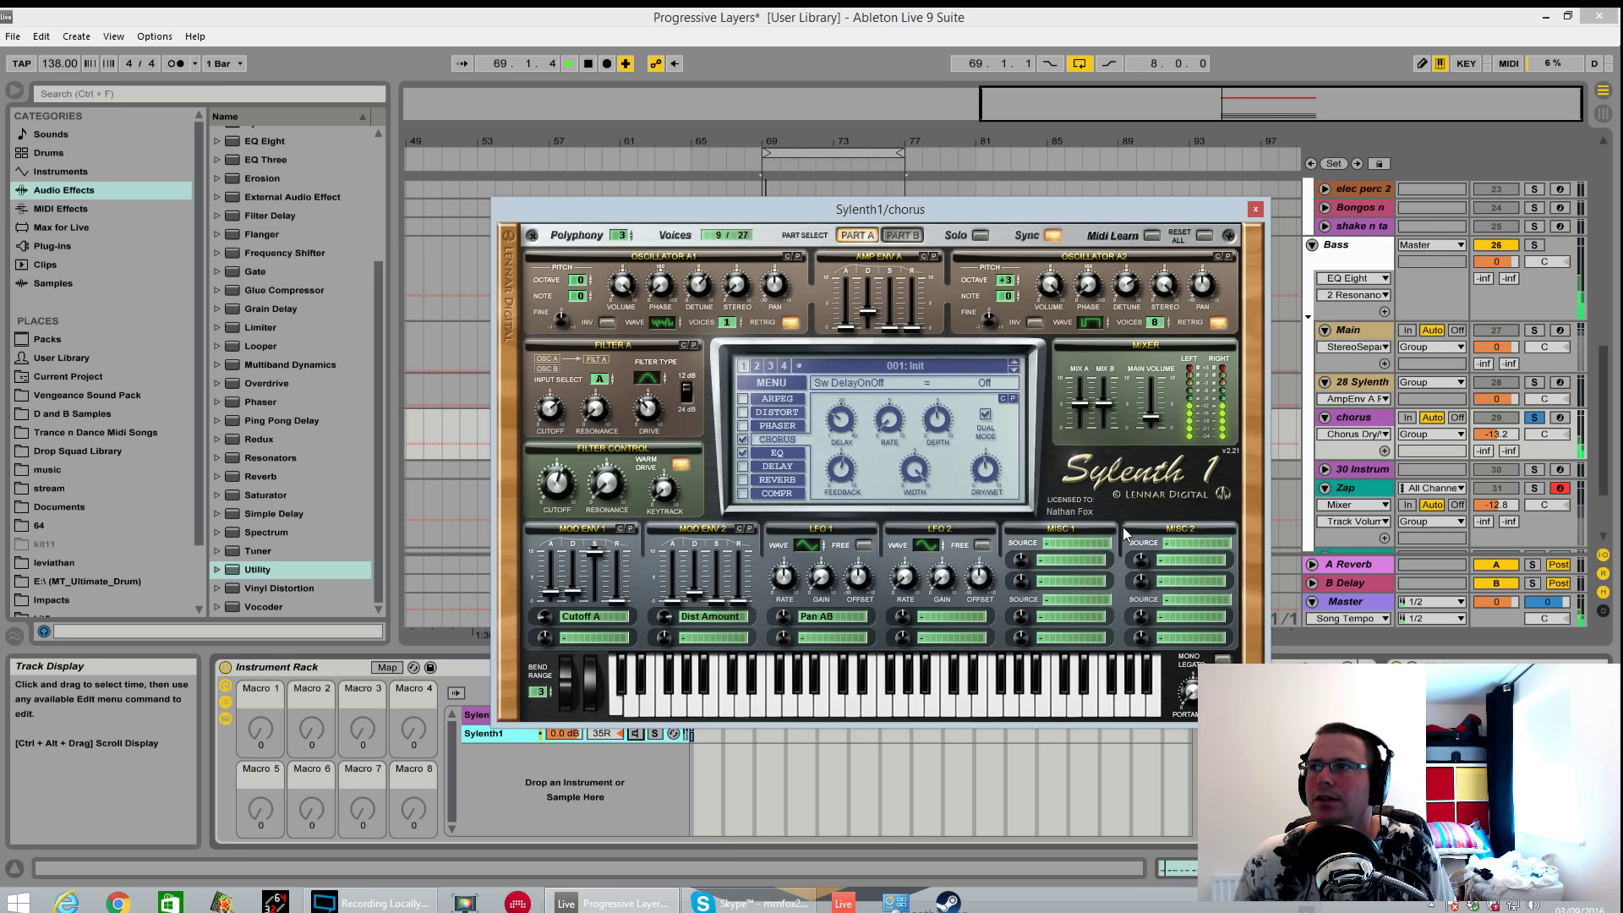
click(1498, 435)
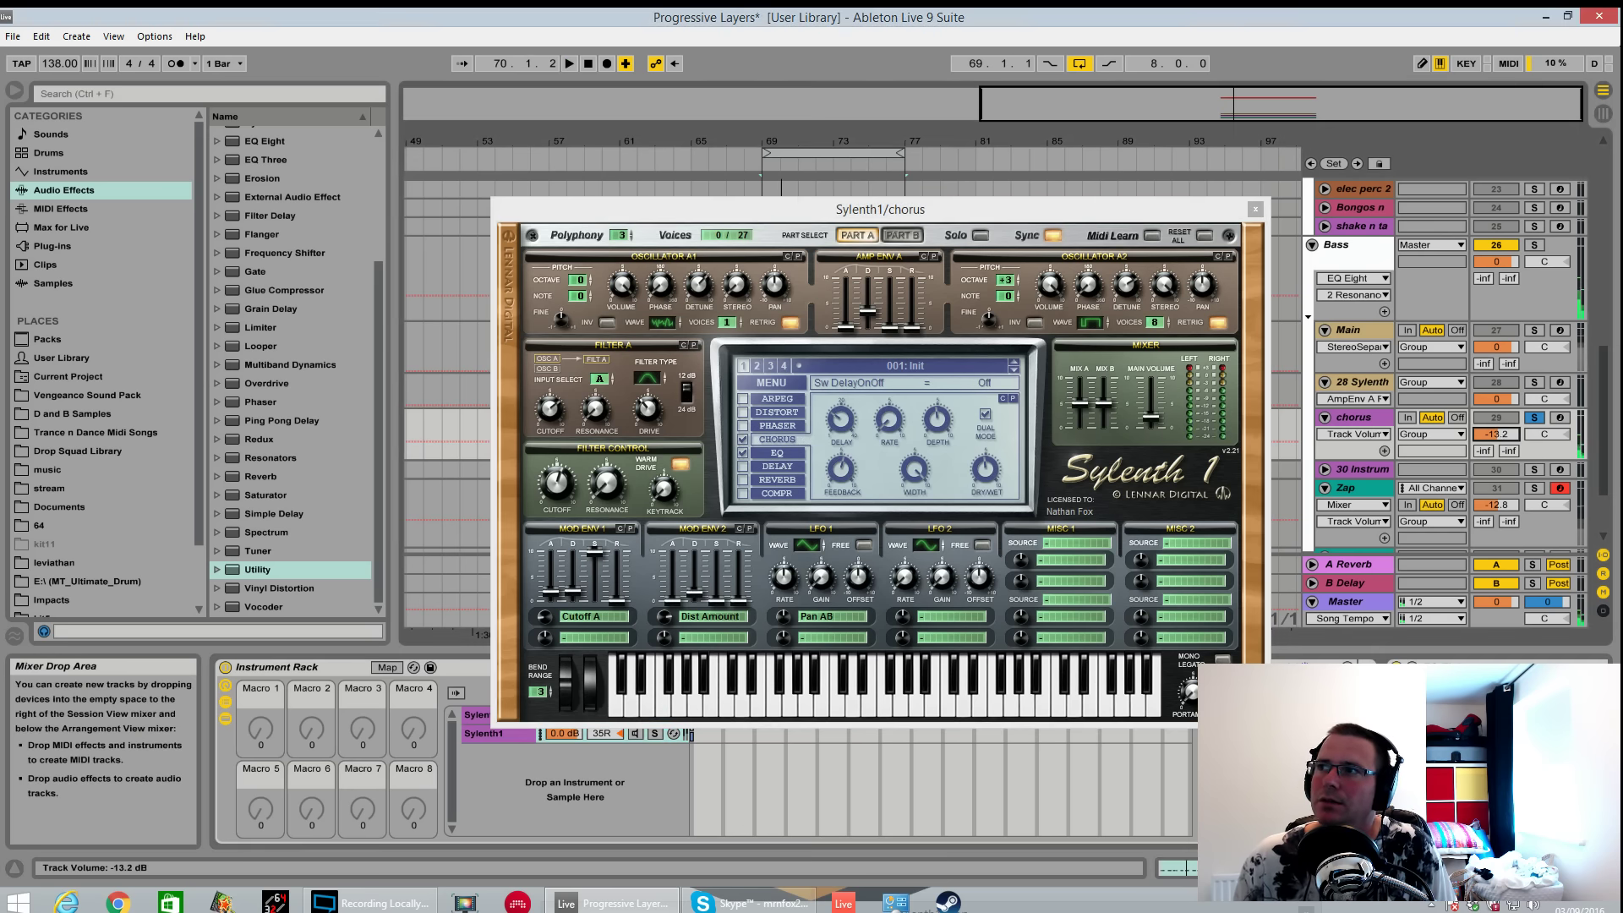
drag(1502, 434, 1503, 433)
ctrl+click(1534, 330)
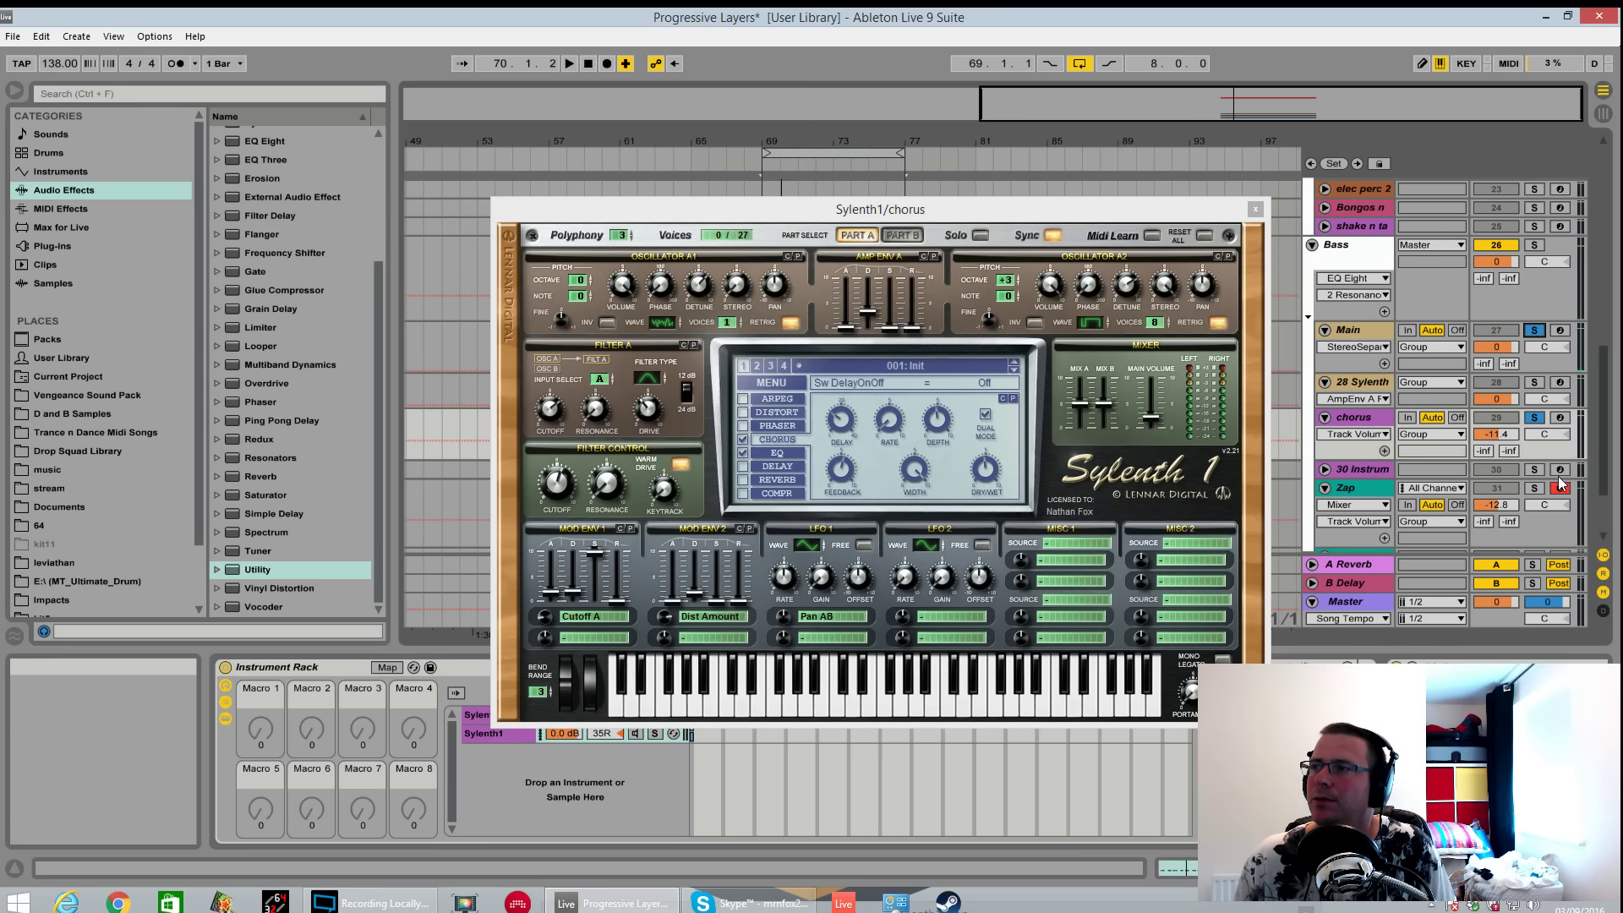
key(space)
drag(1506, 439, 1506, 436)
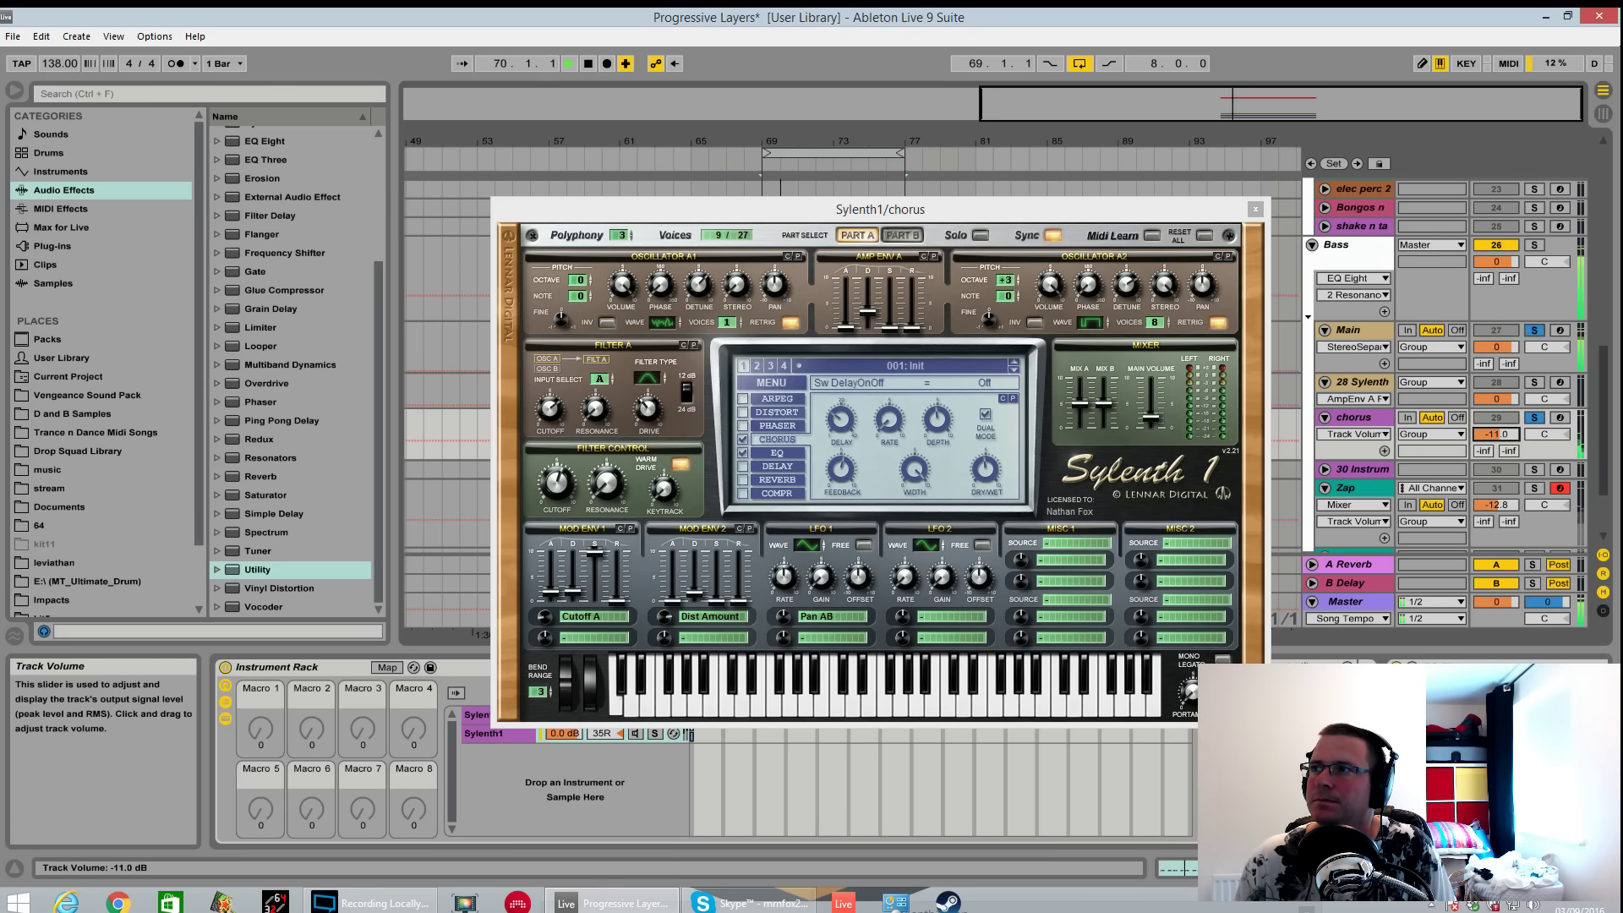
click(1255, 209)
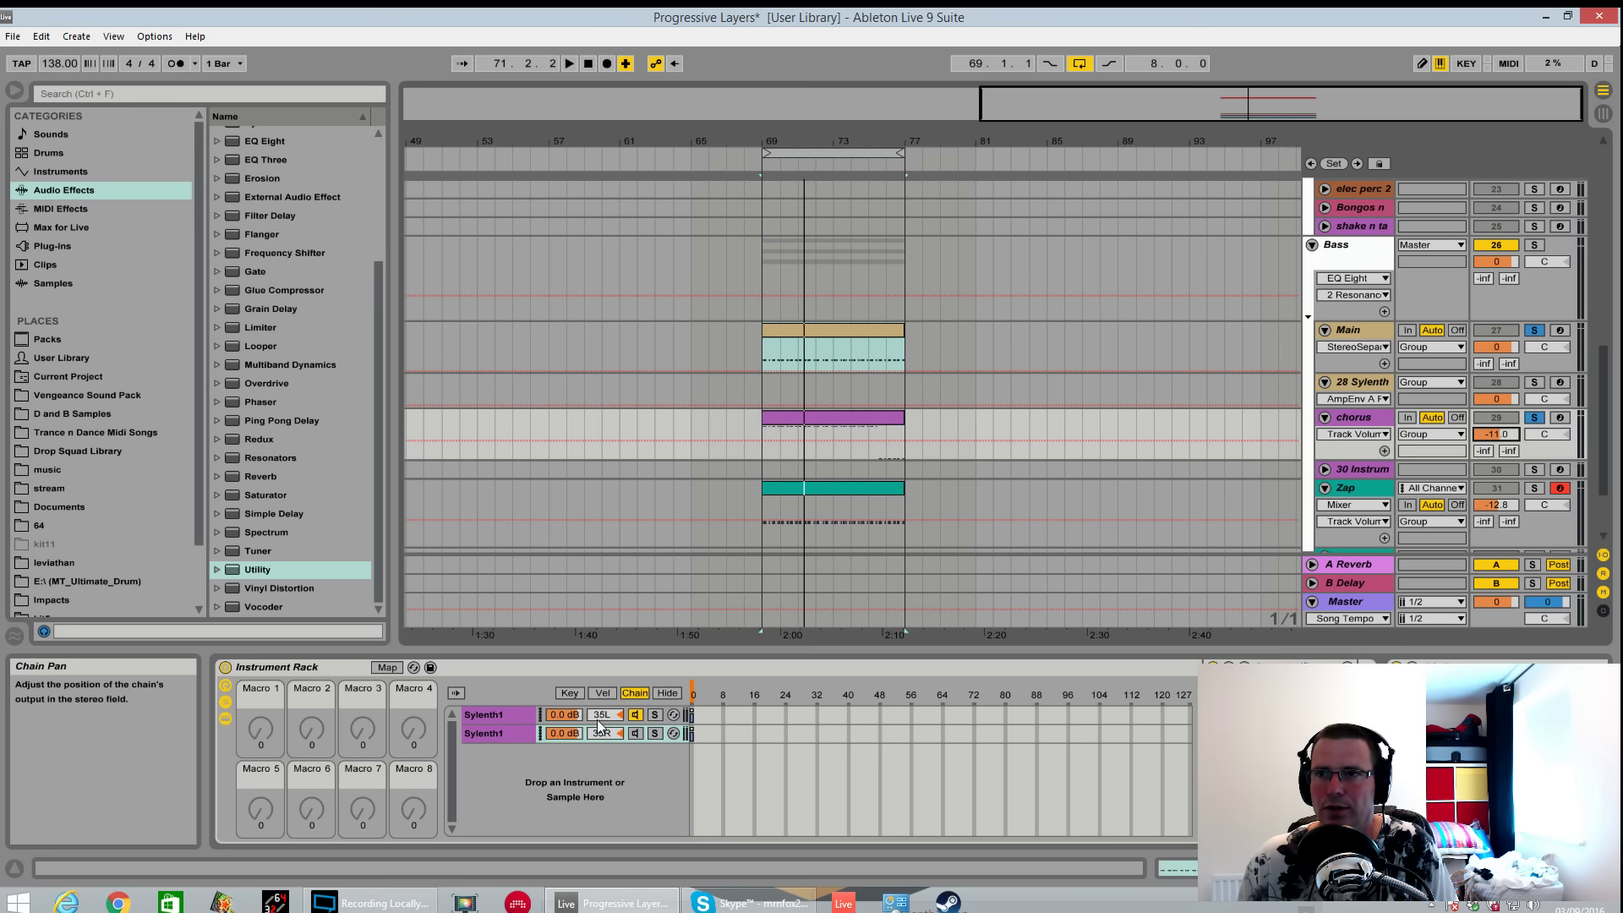
Reactivate the 35R-panned Sylenth1 chain, play the Main and chorus layers together, and clear the solos.
click(641, 733)
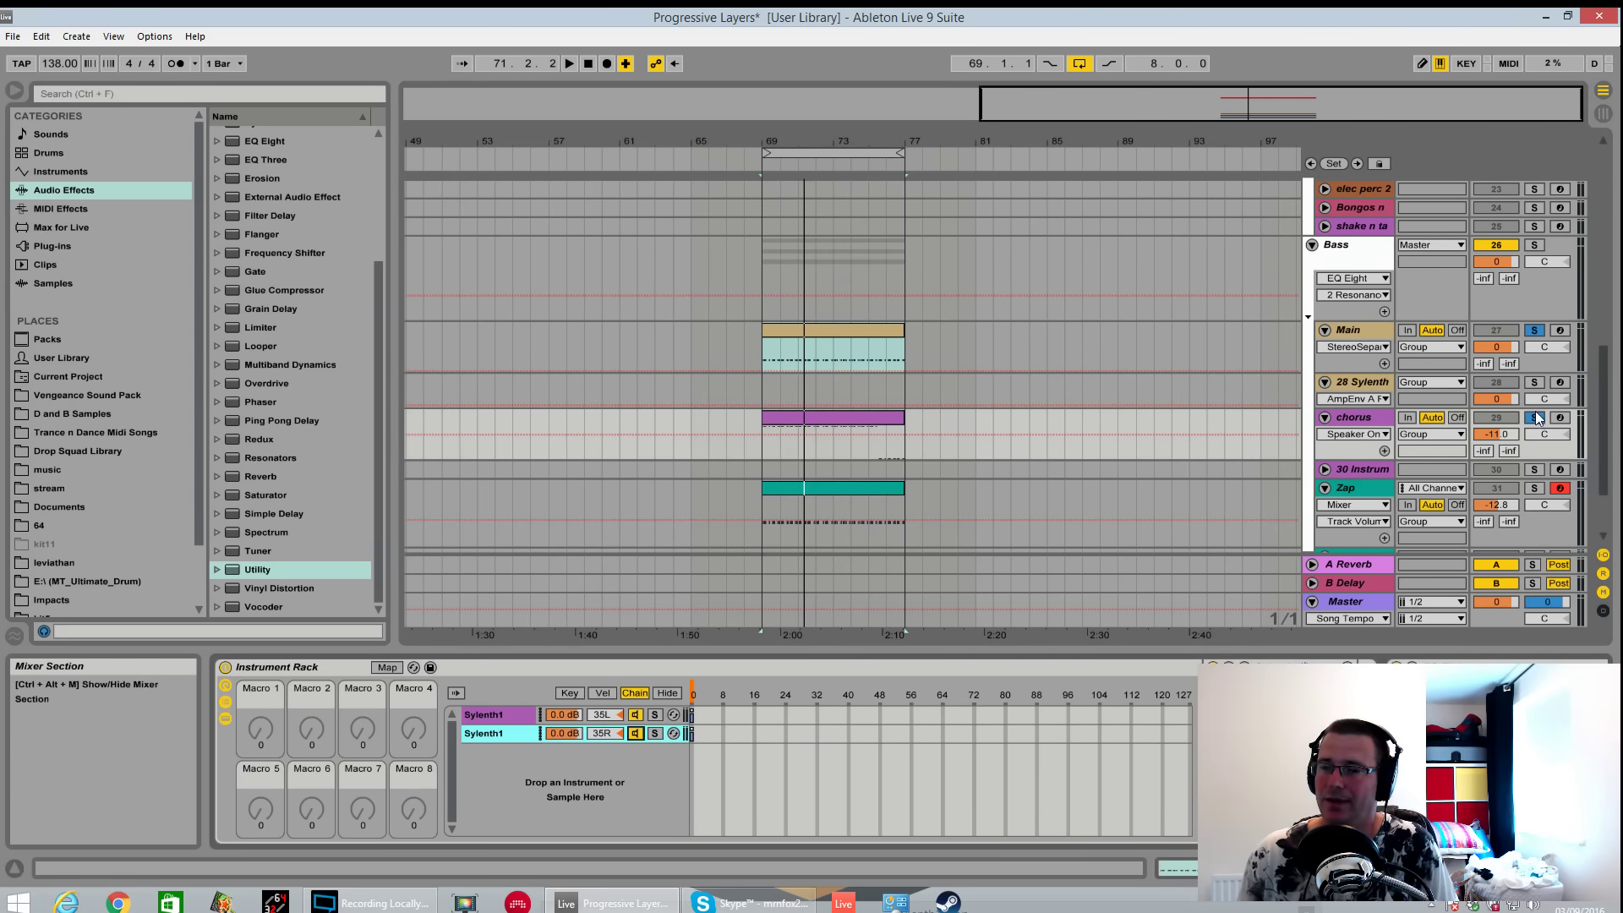
key(space)
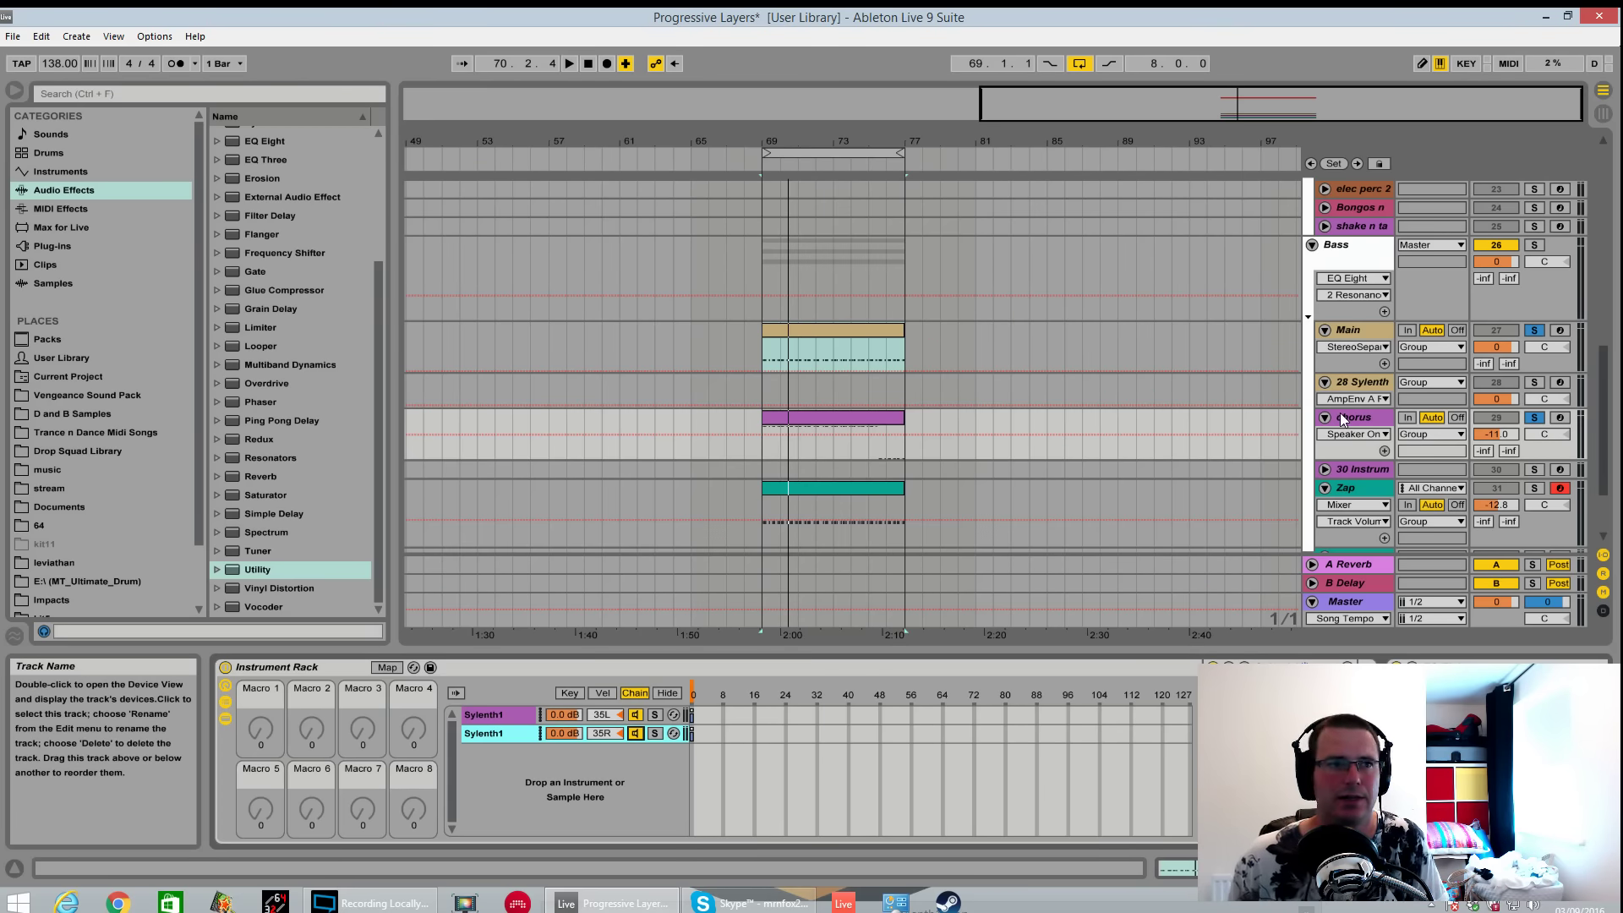
key(space)
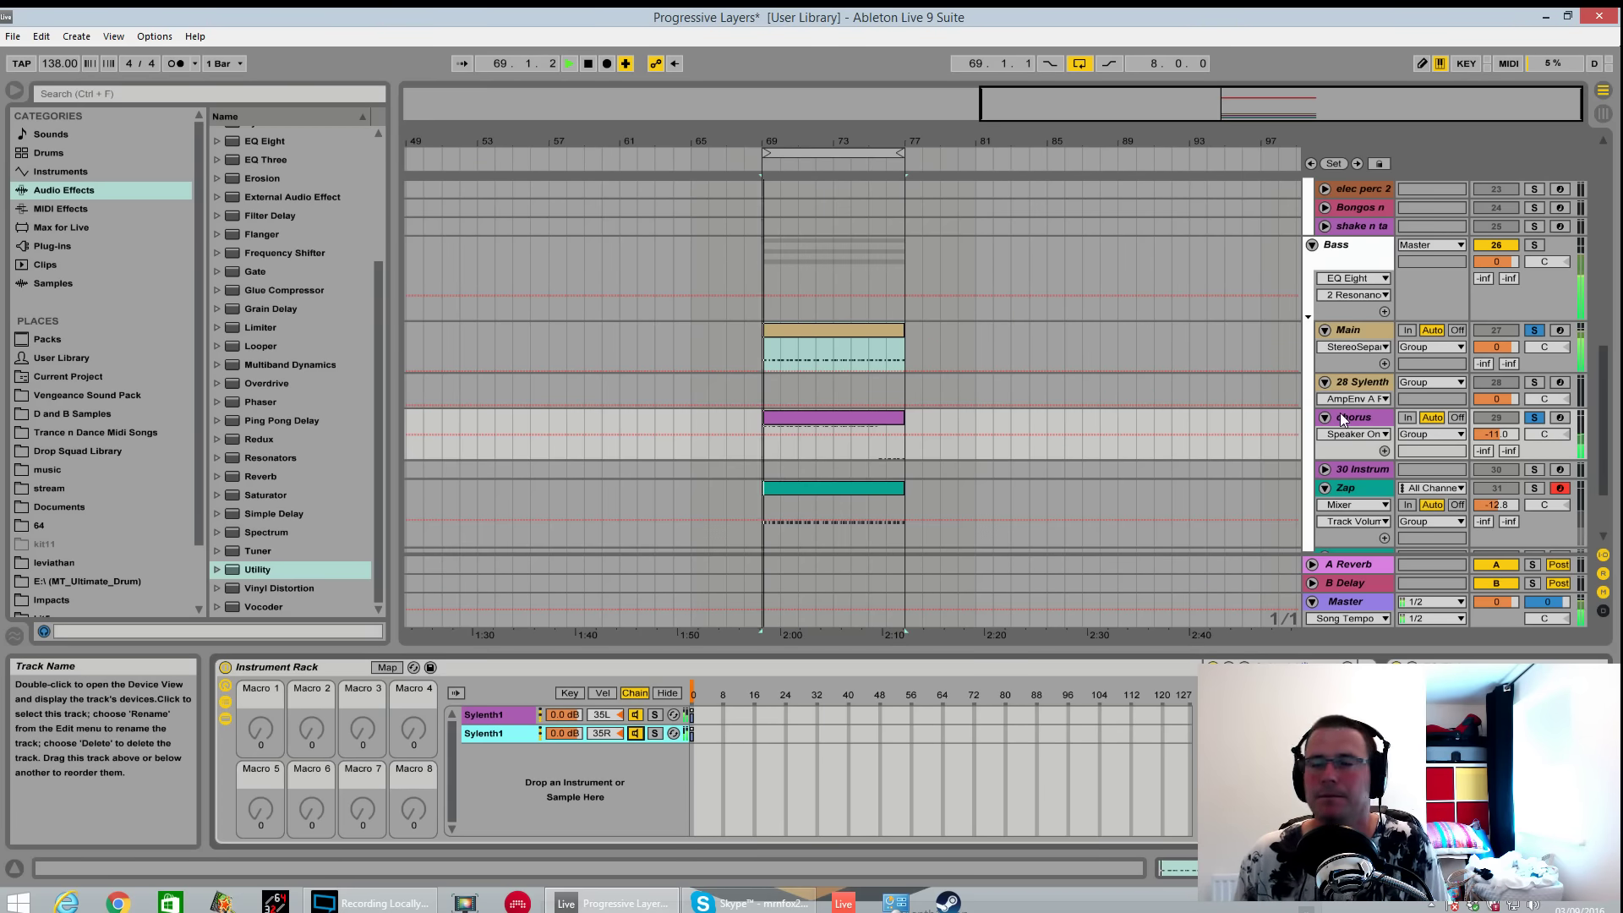
click(1534, 418)
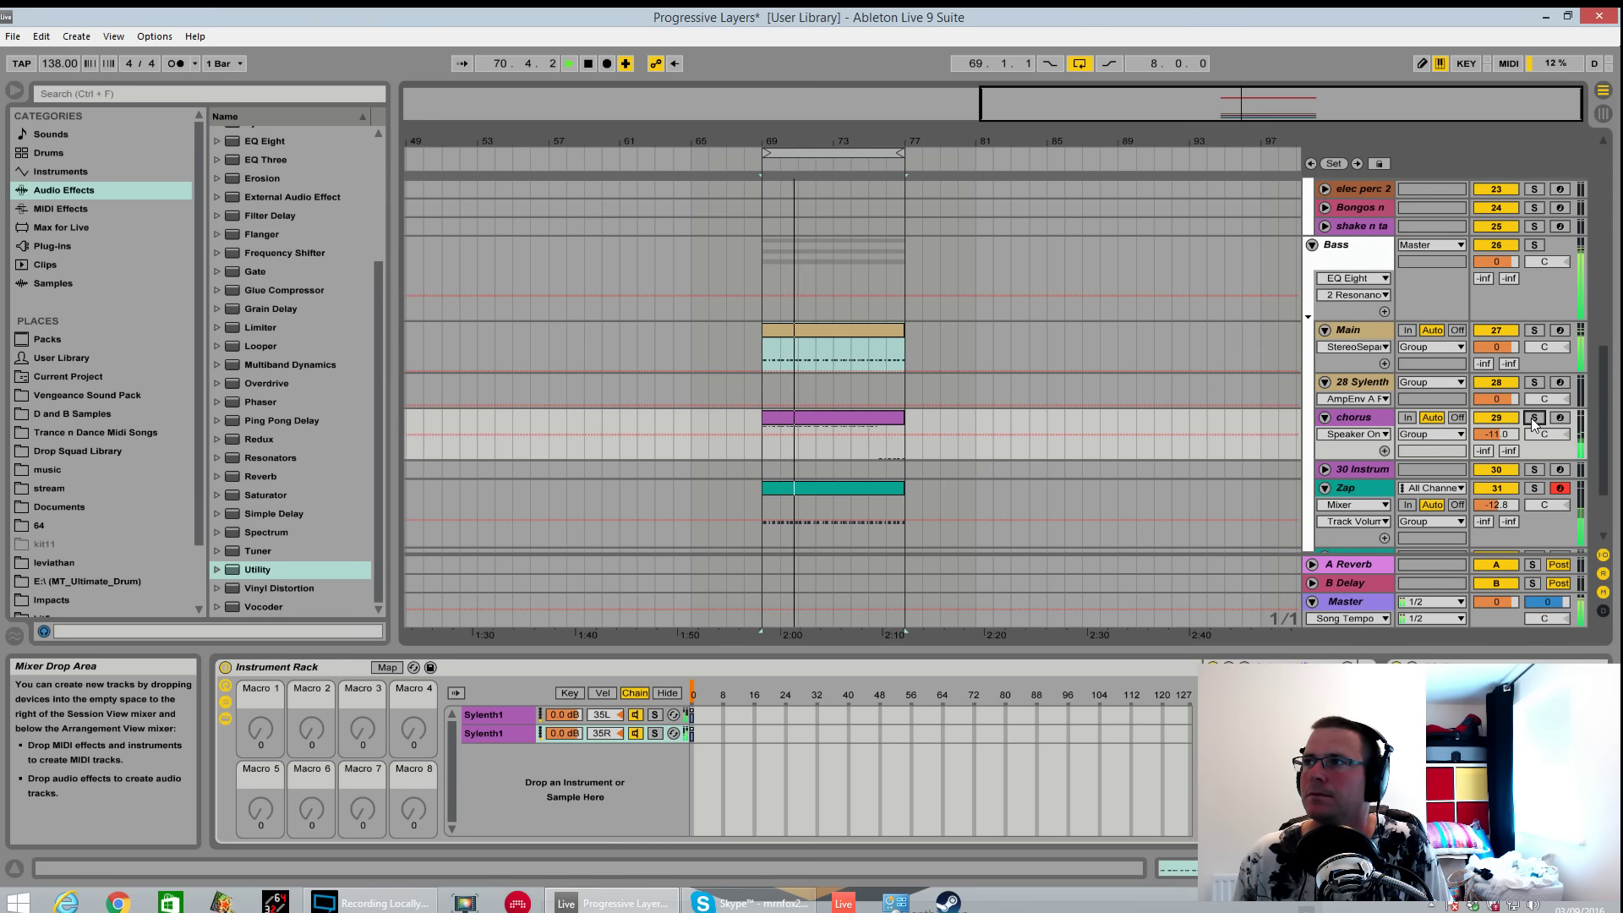
key(space)
Open the Sylenth1 on the Zap track and briefly check the 32-Sylenth1 track's instance.
click(1357, 489)
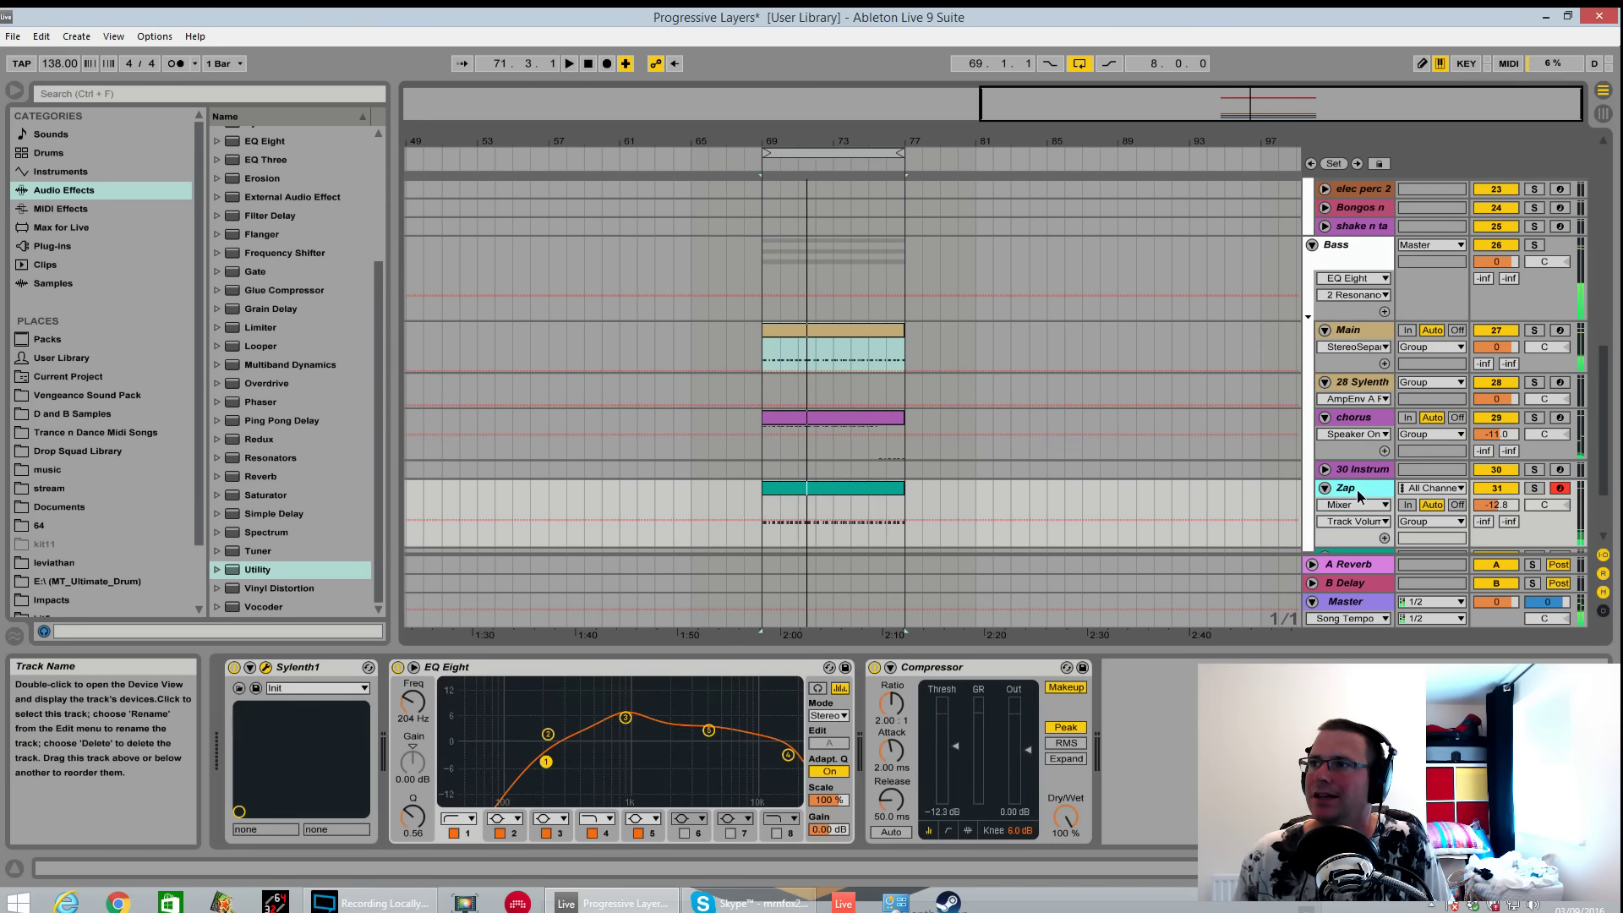
click(266, 667)
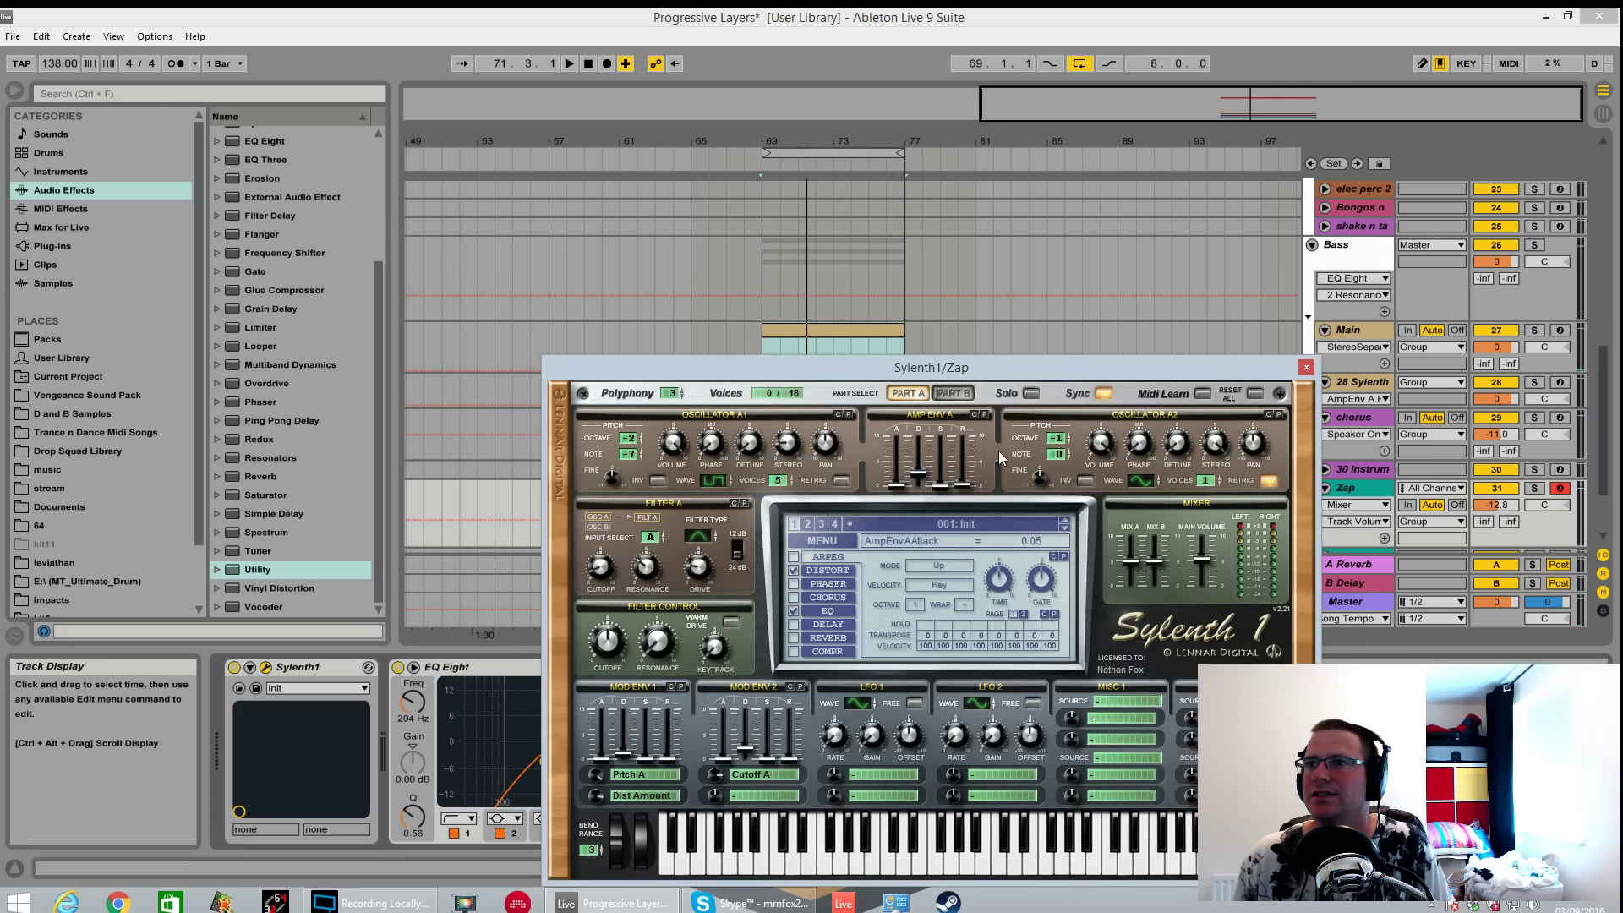
click(1374, 550)
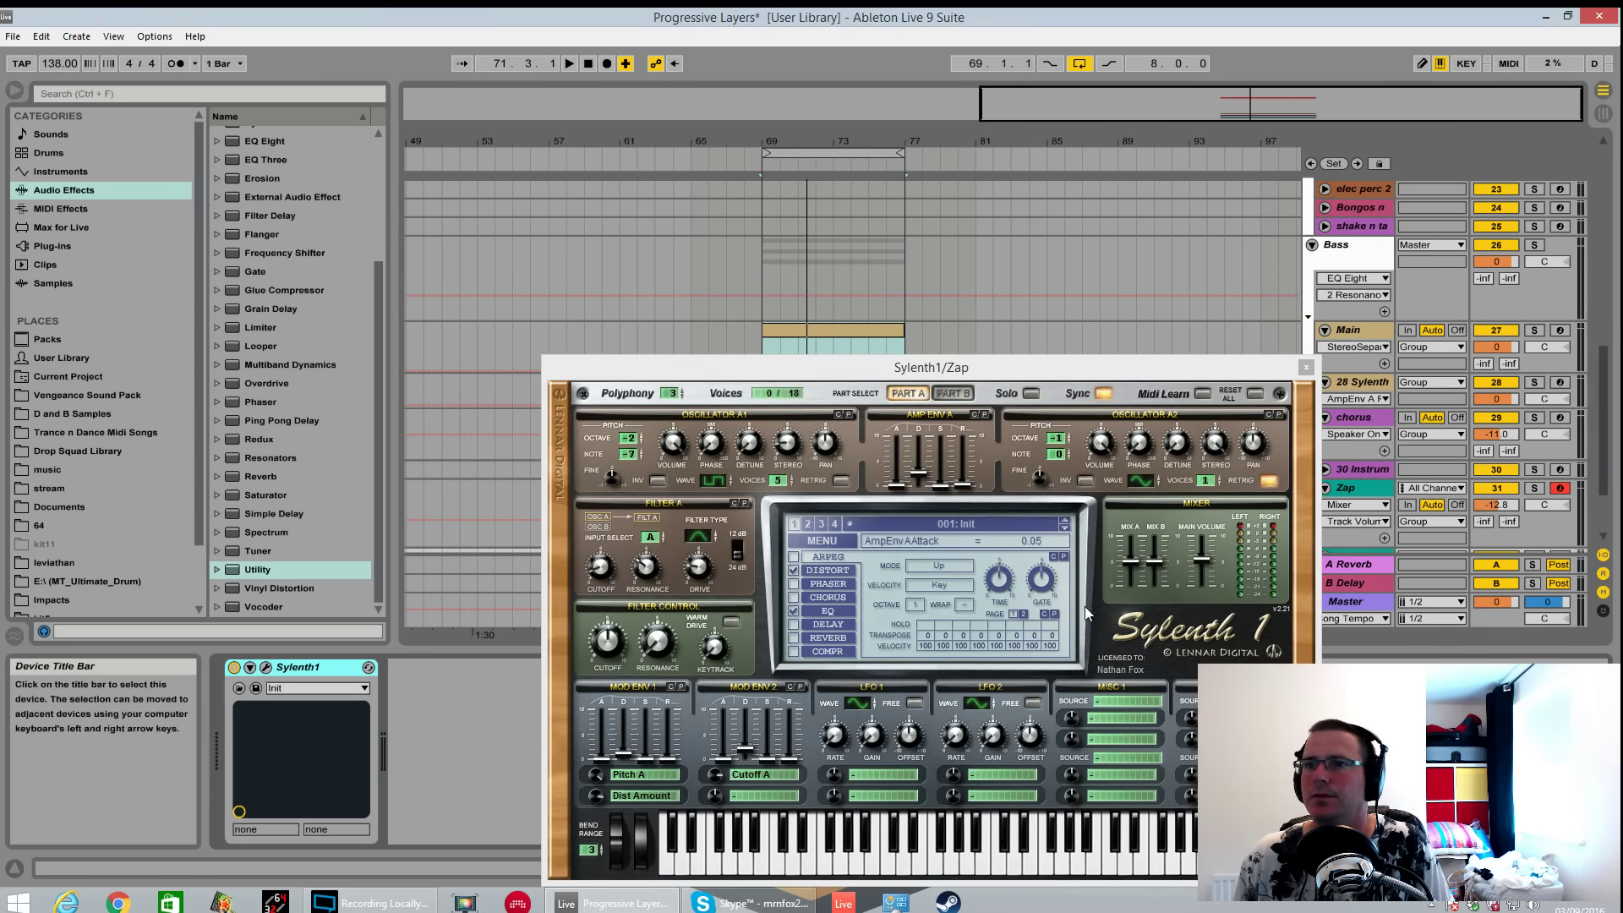
click(266, 668)
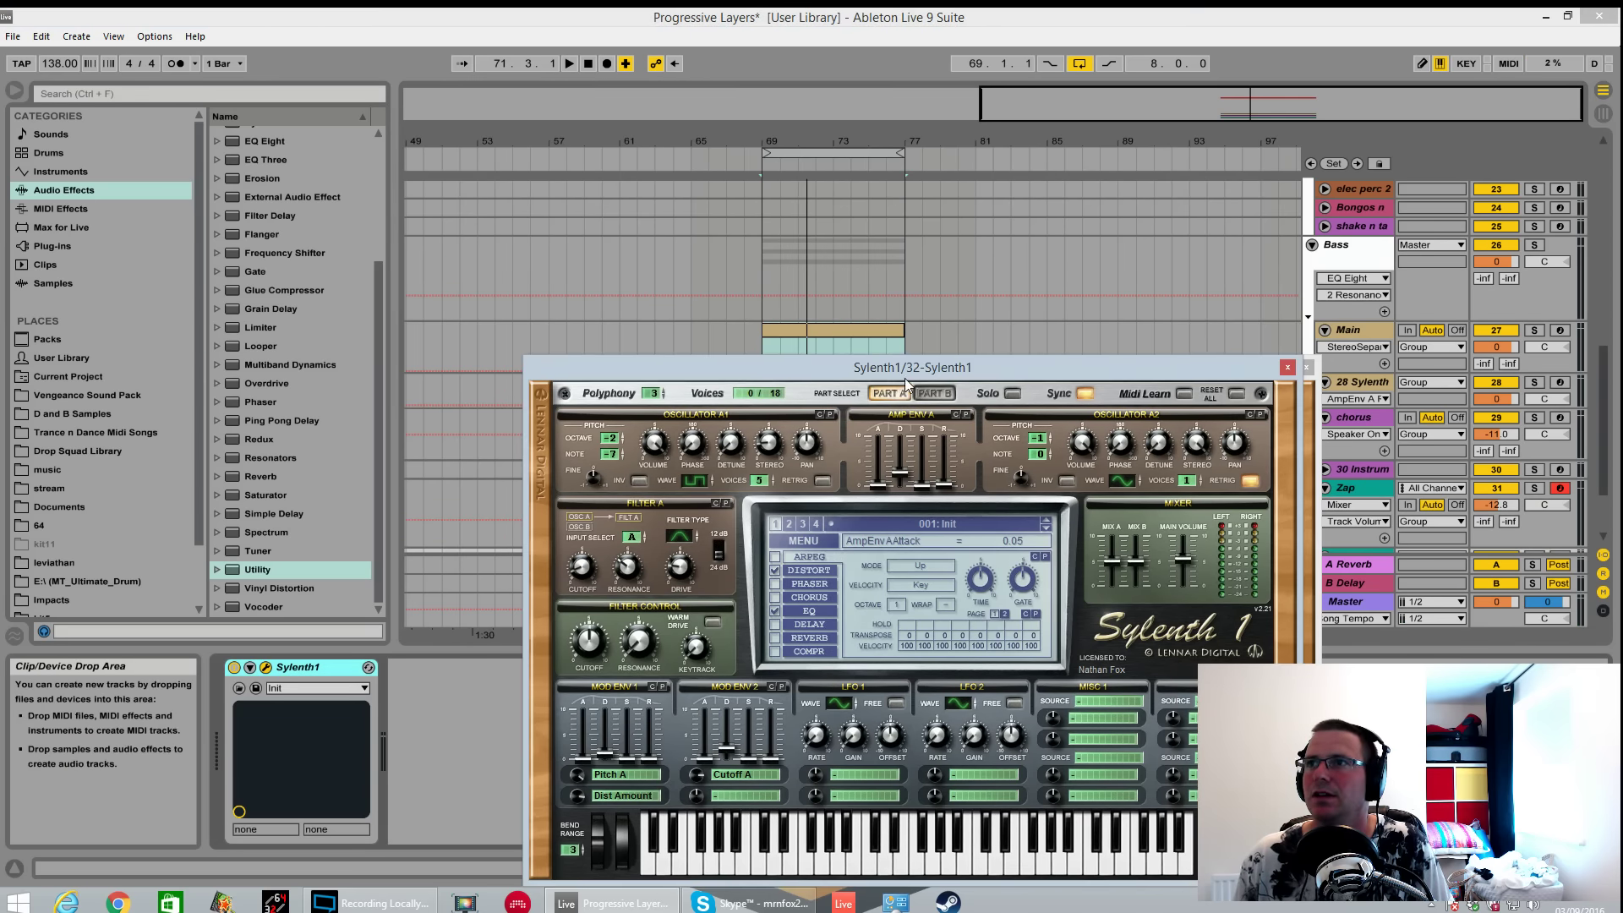
click(1311, 397)
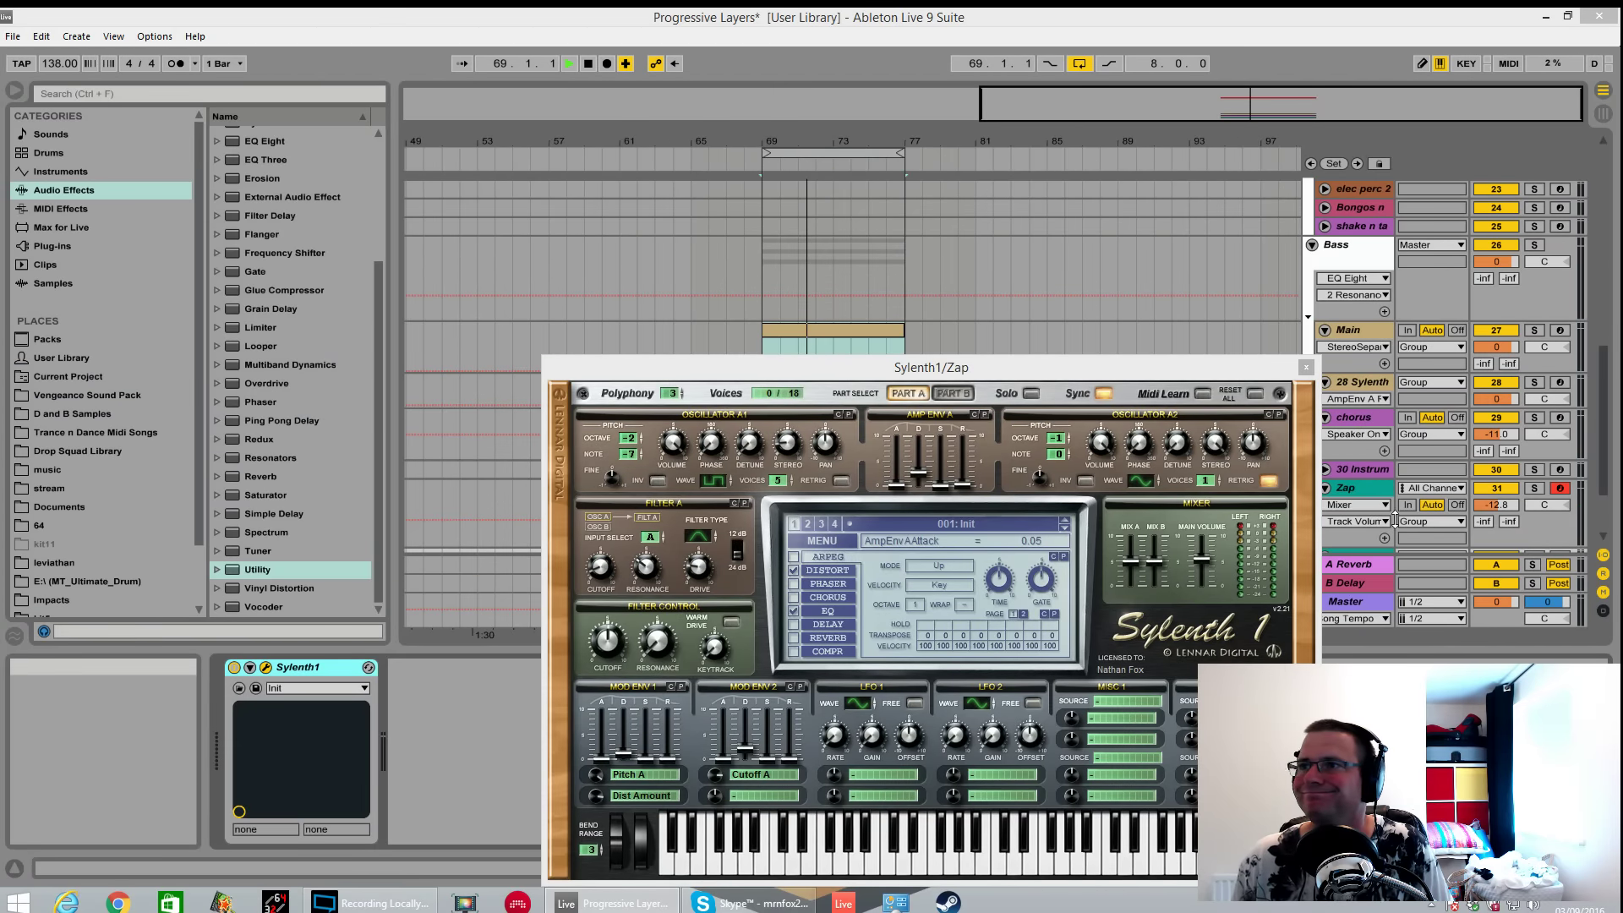
Solo the Zap track, audition its loop and initialize the preset in its Sylenth1.
click(1533, 487)
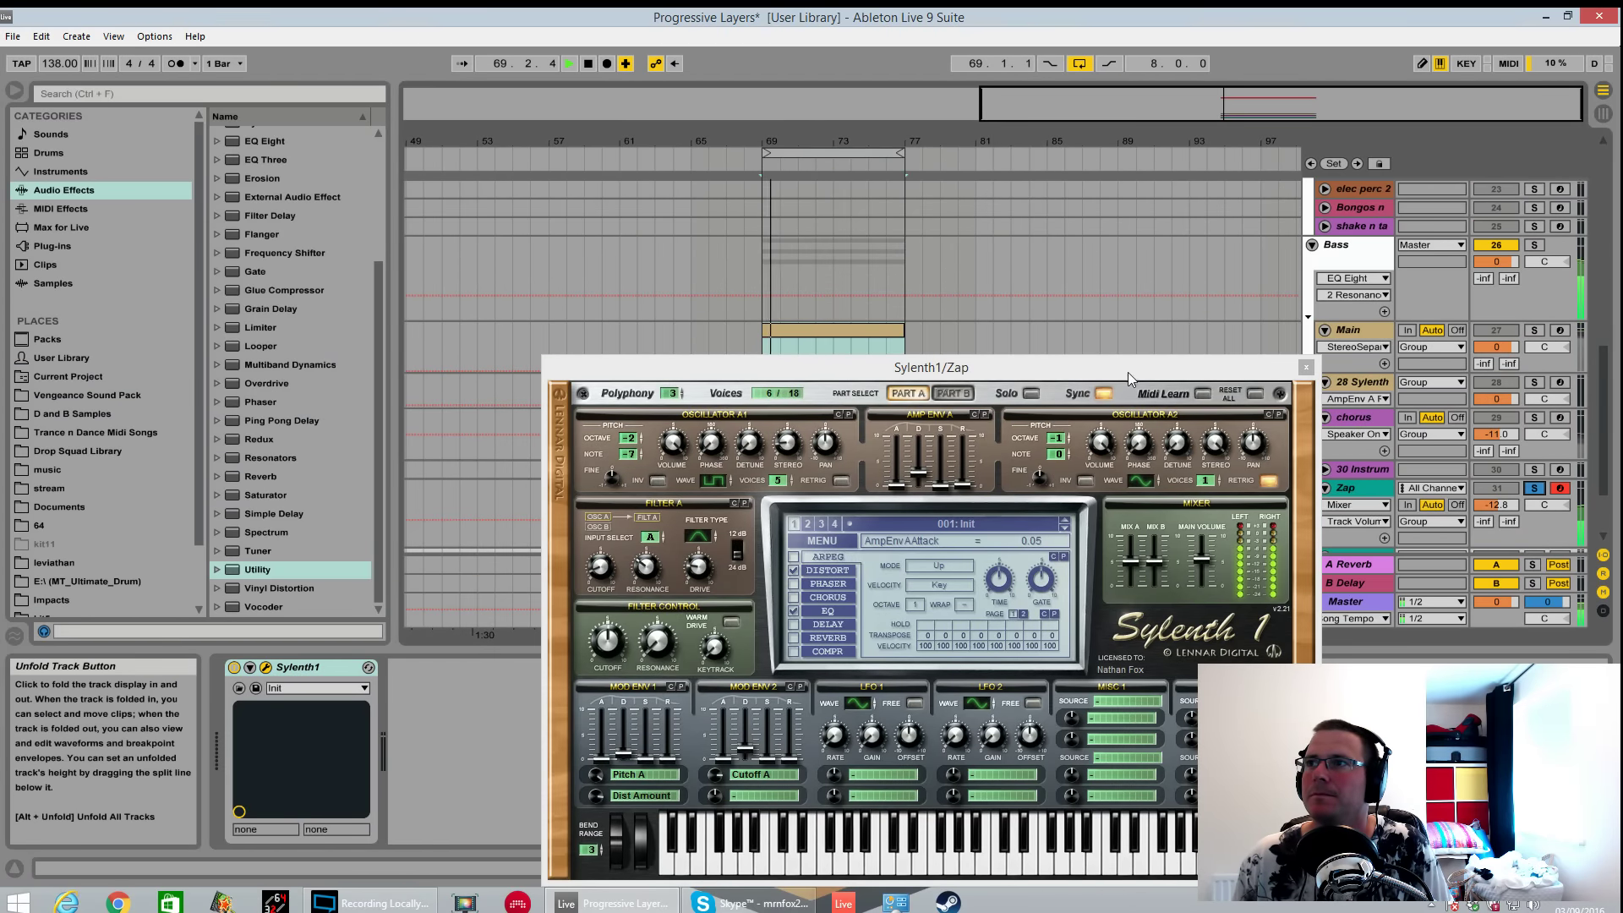
drag(1127, 372, 1127, 297)
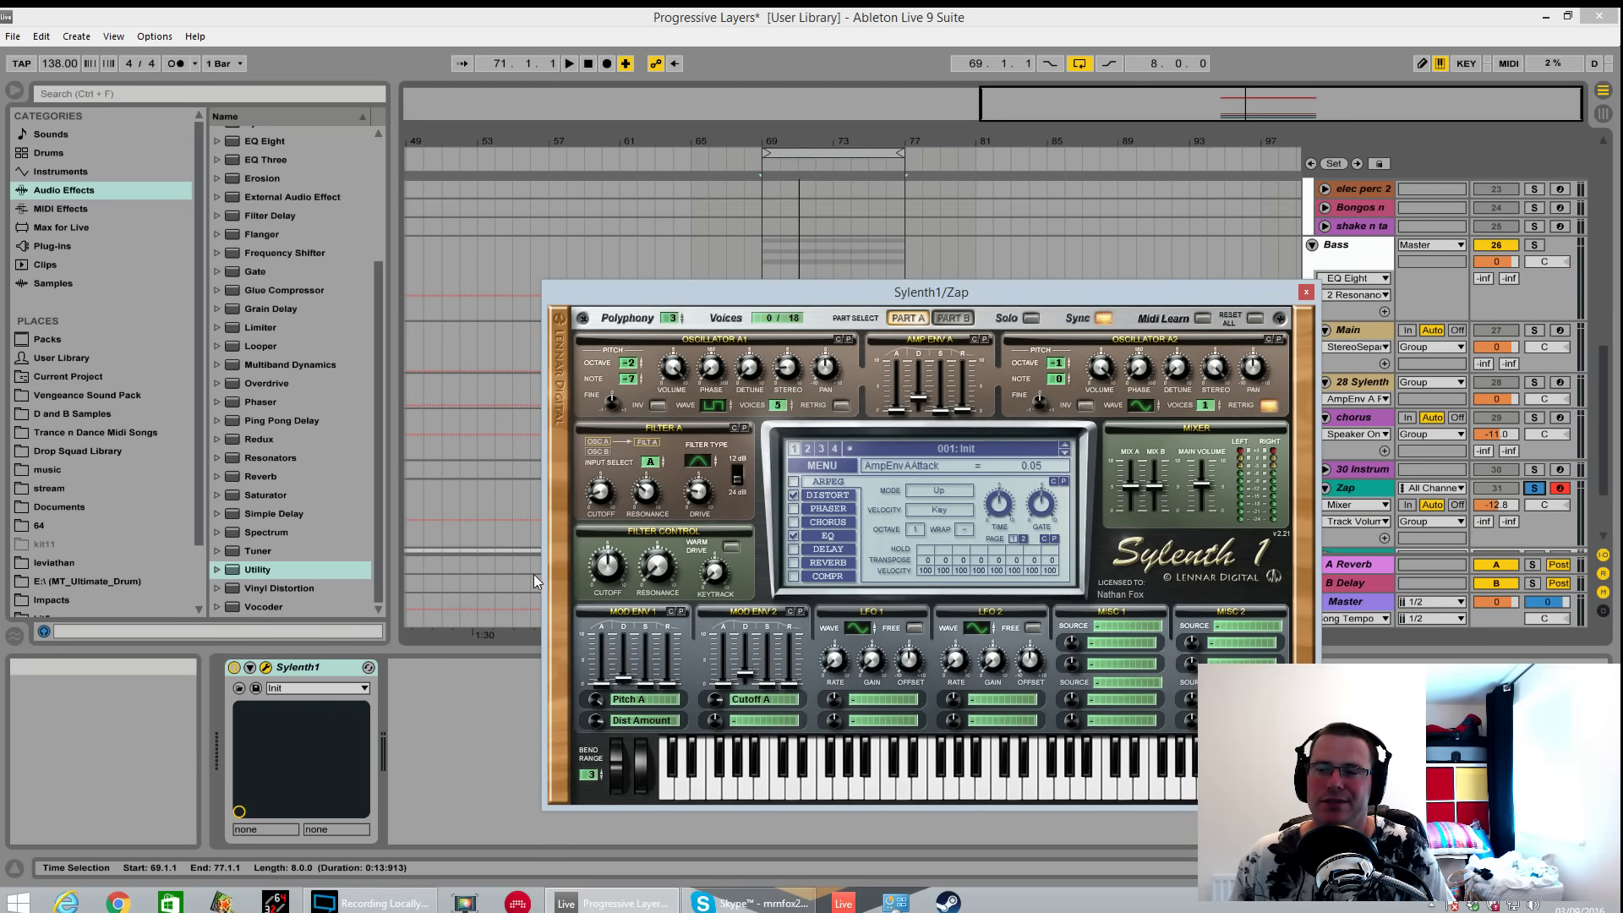
click(818, 468)
click(824, 673)
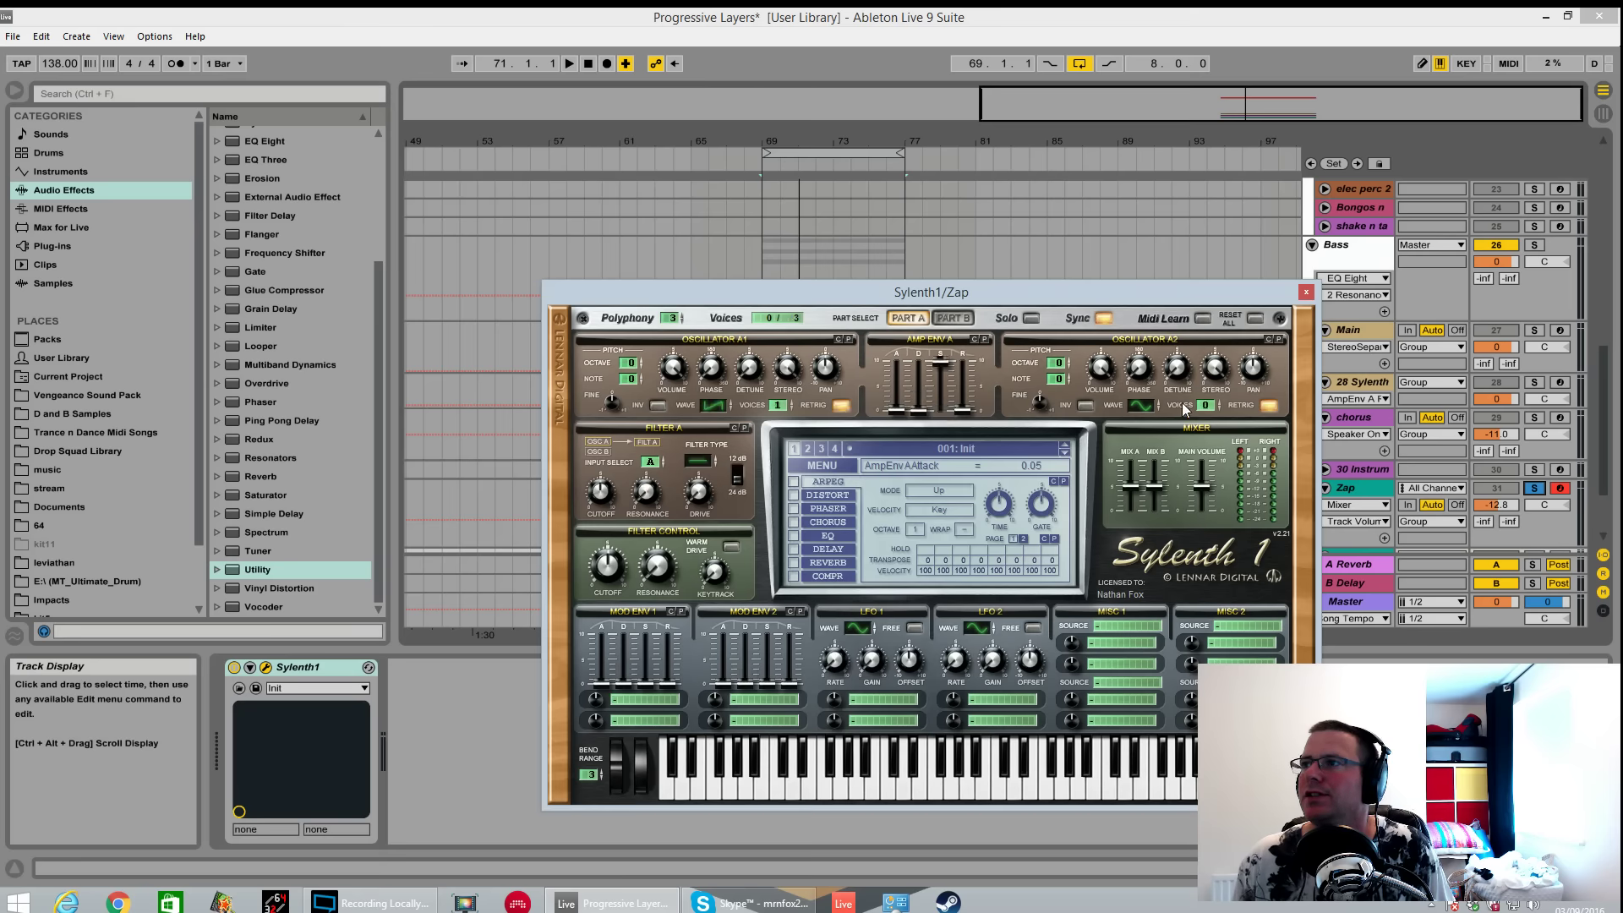
Delete the Kicks 1 sidechain Compressor from the chorus track's device chain and play the loop briefly.
drag(1247, 297, 269, 398)
click(1376, 420)
drag(1450, 868, 1515, 868)
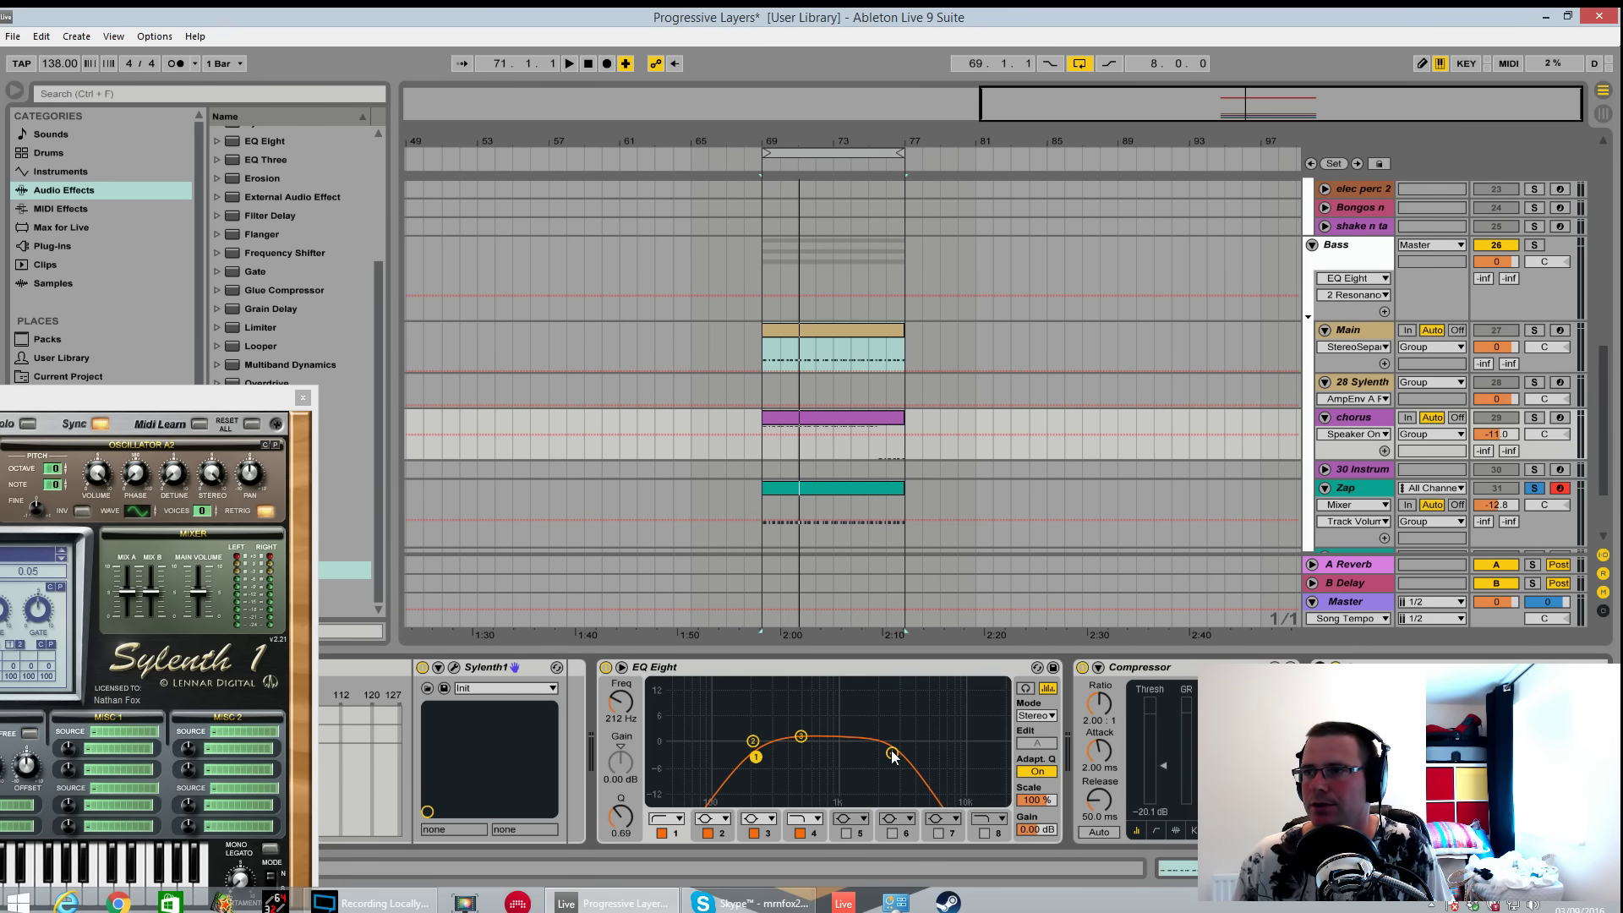
scroll(891, 752, down, 10)
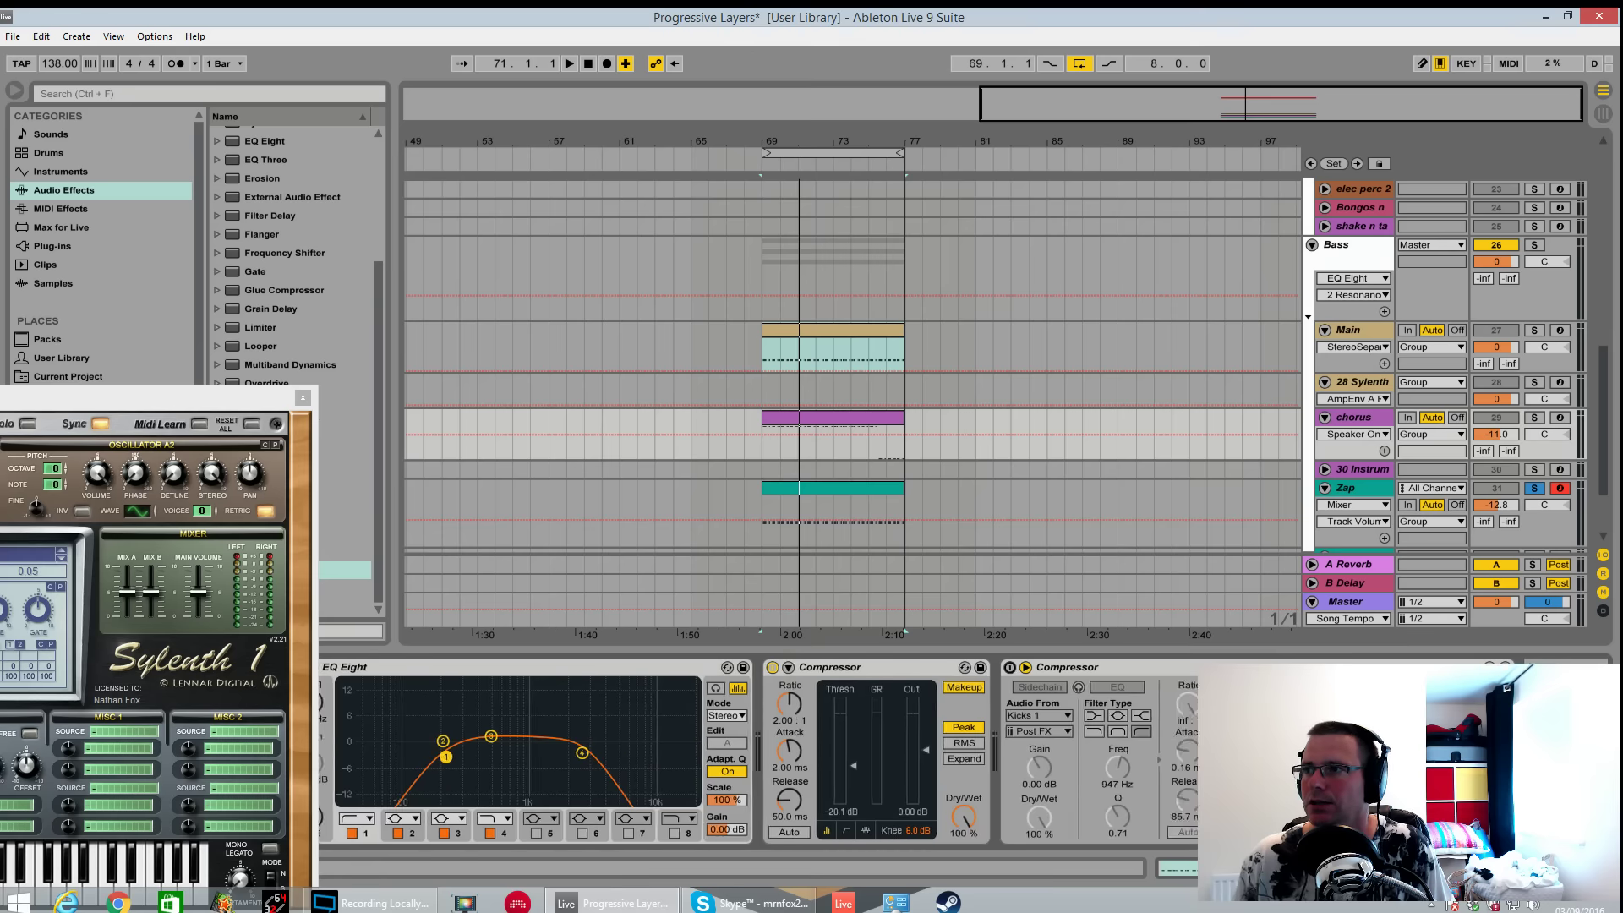
click(1066, 667)
key(Delete)
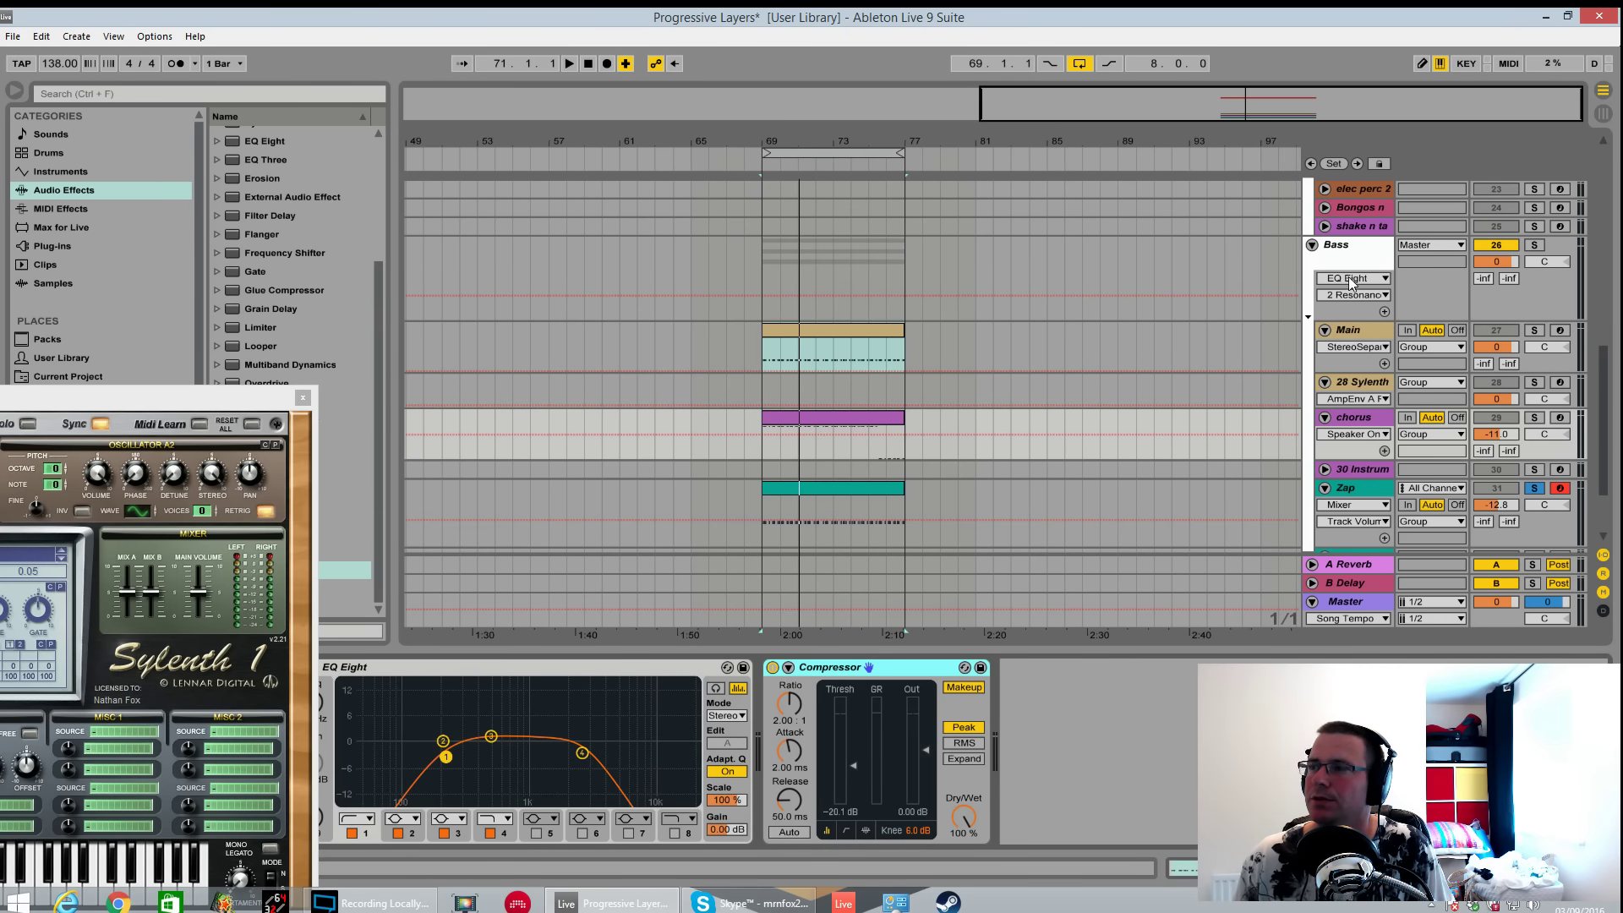
key(space)
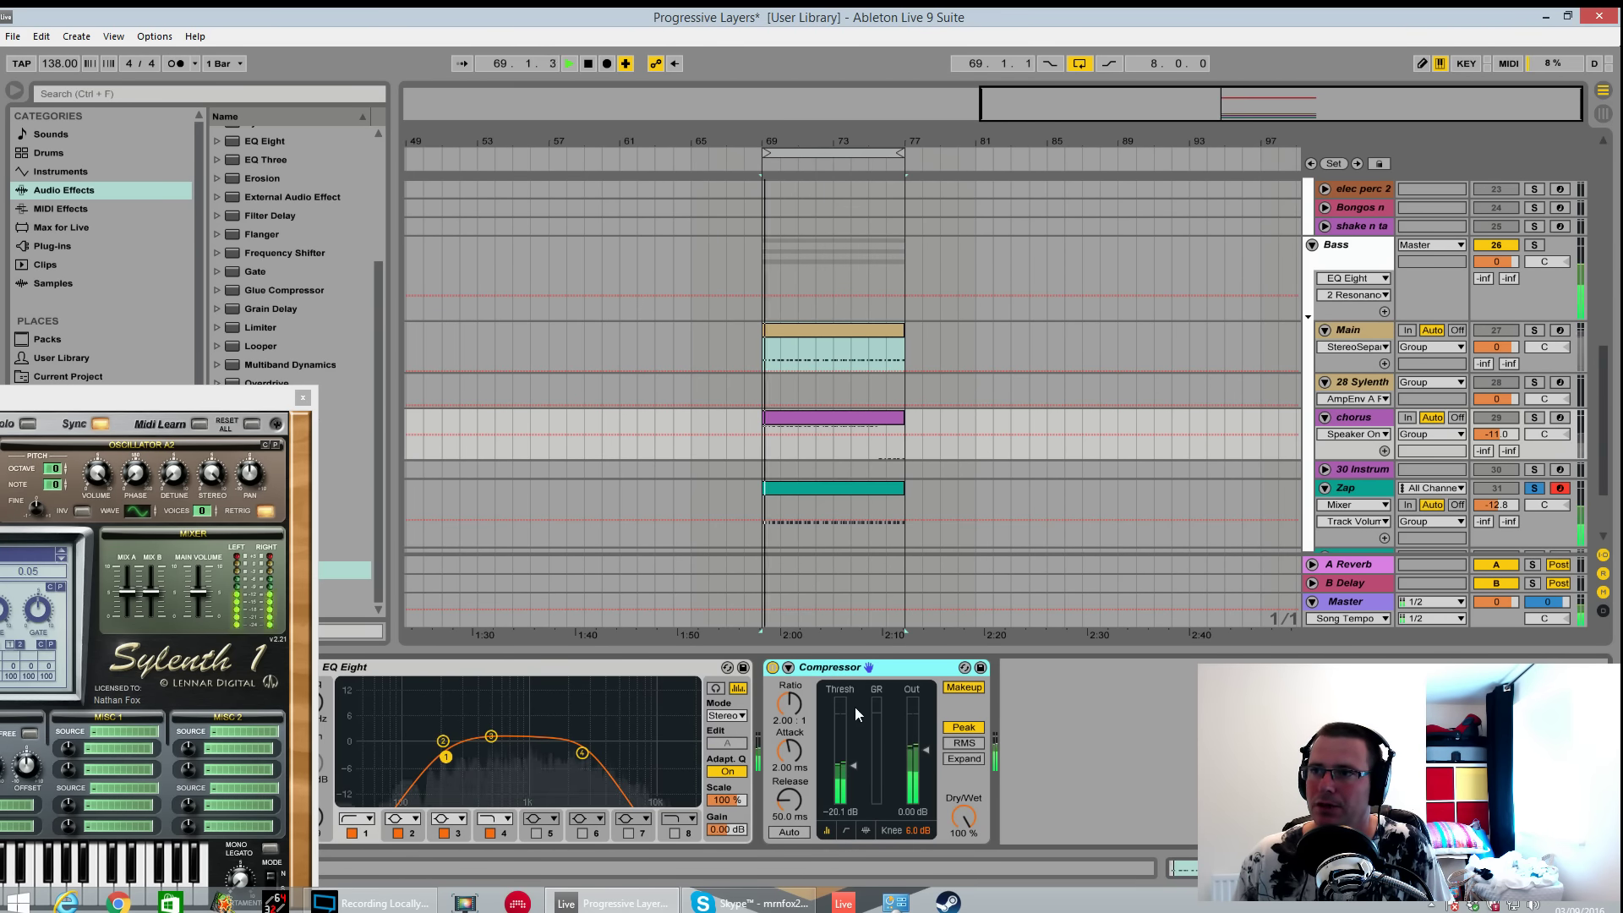
click(855, 765)
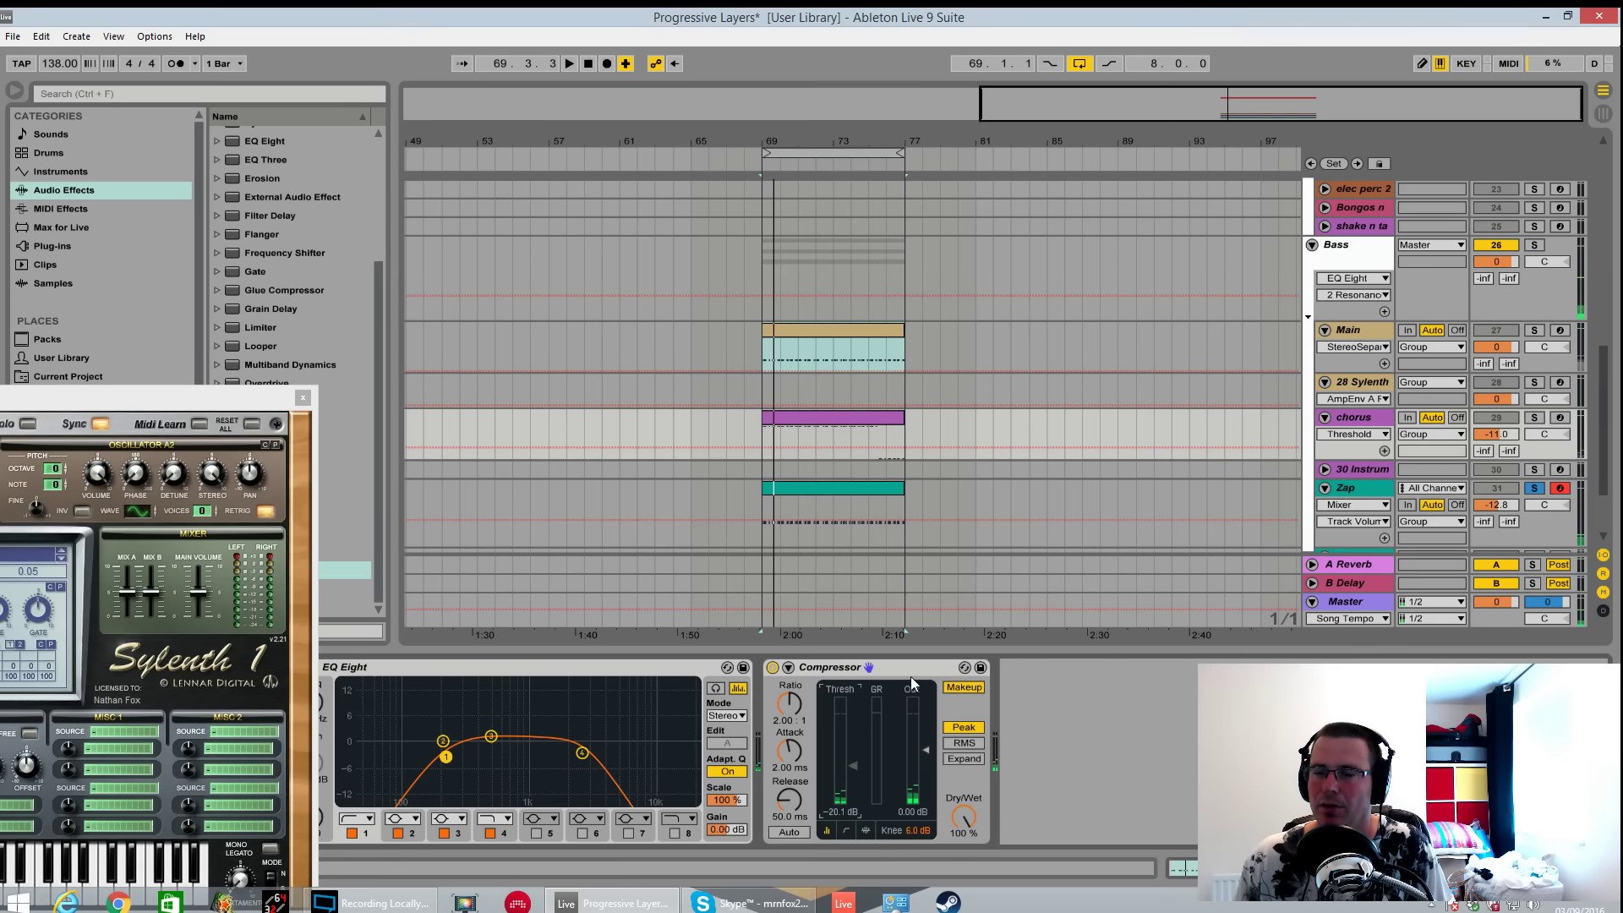
Set Oscillator A1 of Zap's Sylenth1 to a square wave with 5 voices, stereo 2.05 and retrigger off.
drag(144, 396, 1033, 338)
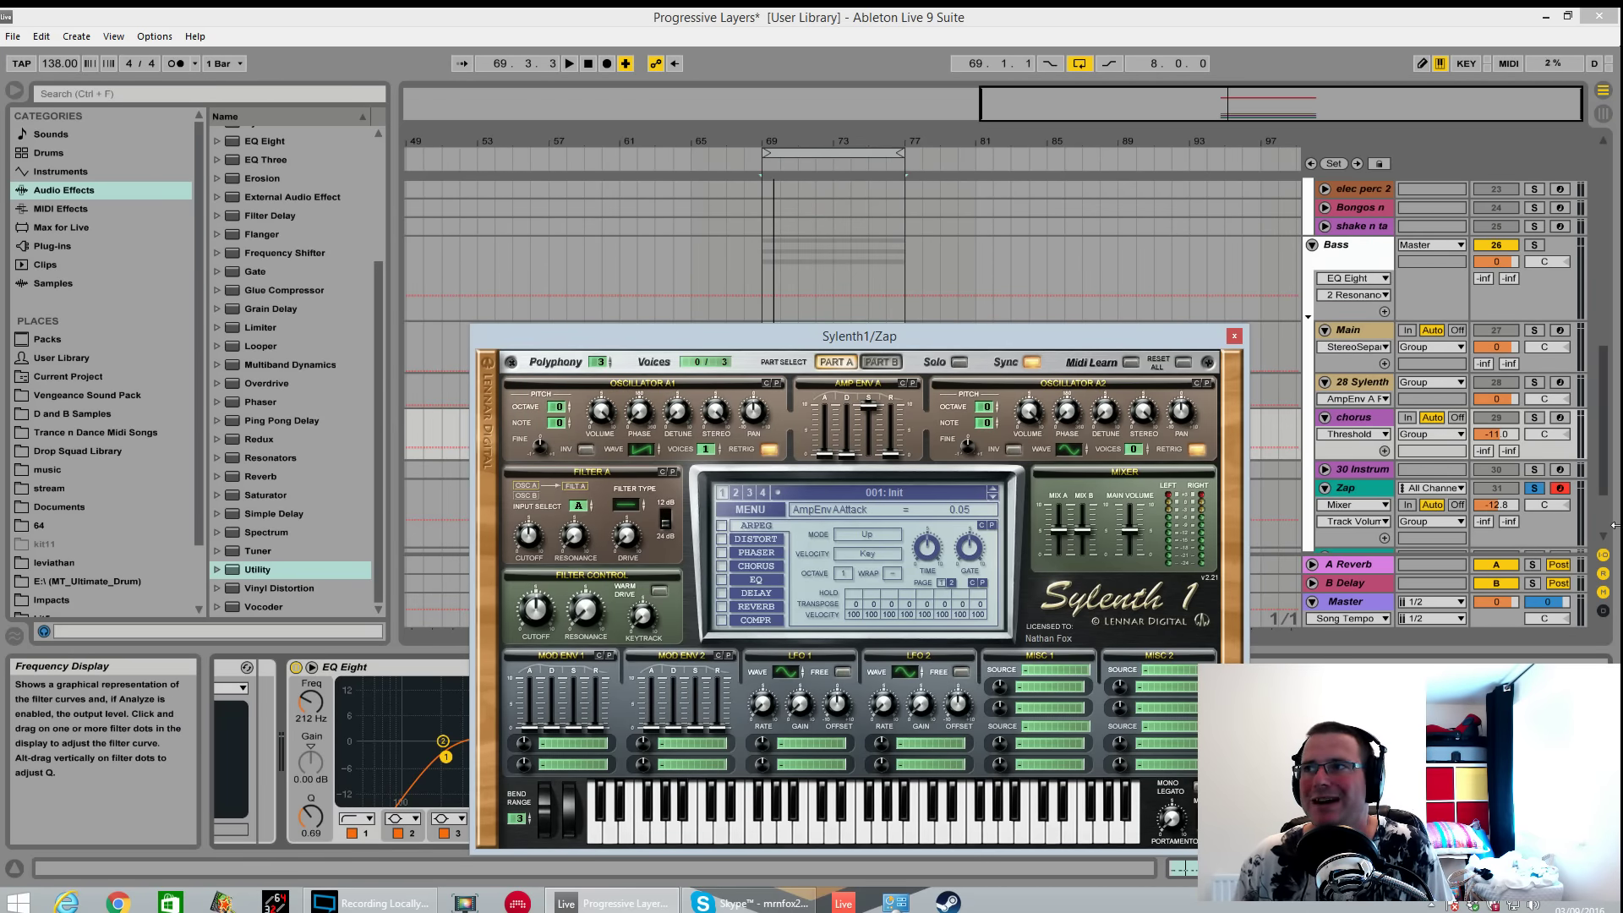
key(space)
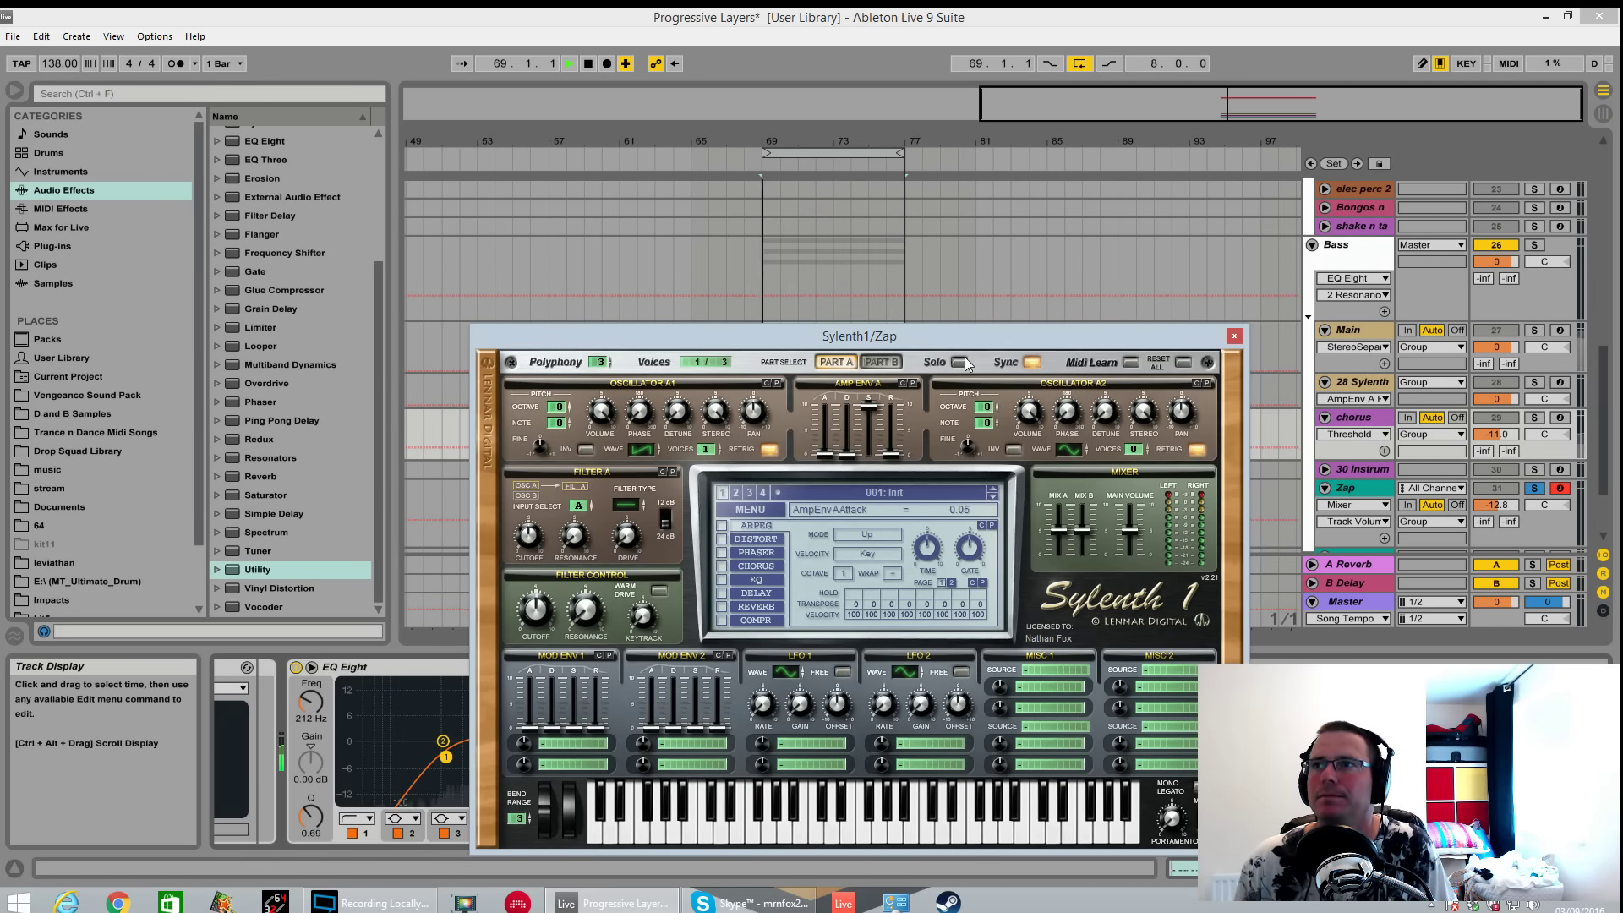
drag(967, 335, 994, 213)
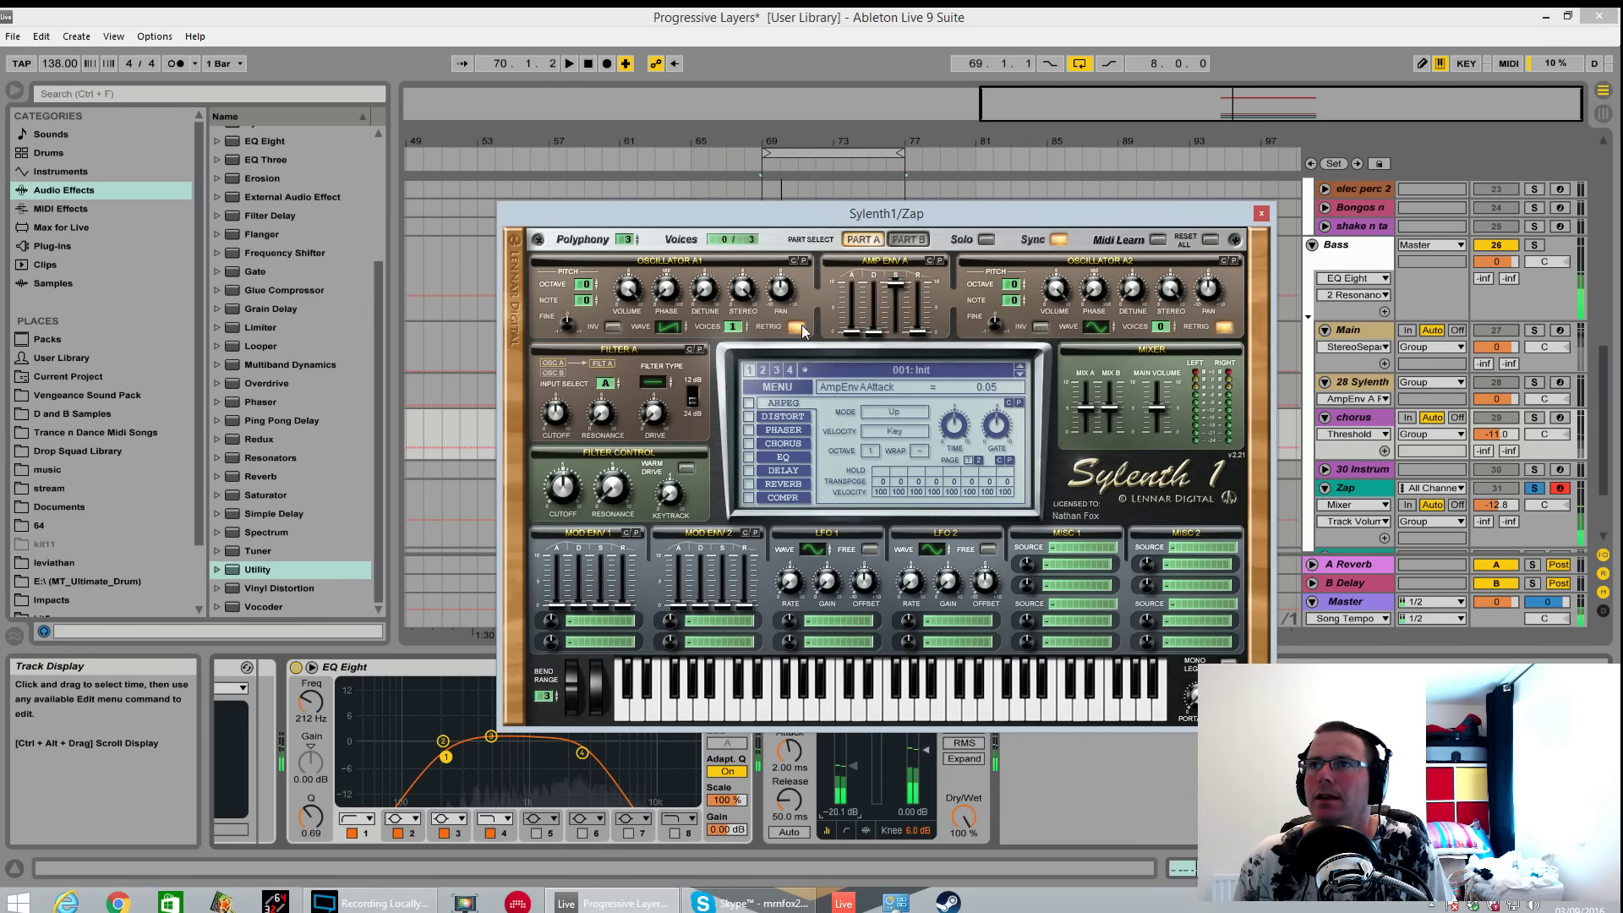
click(668, 327)
drag(733, 327, 732, 303)
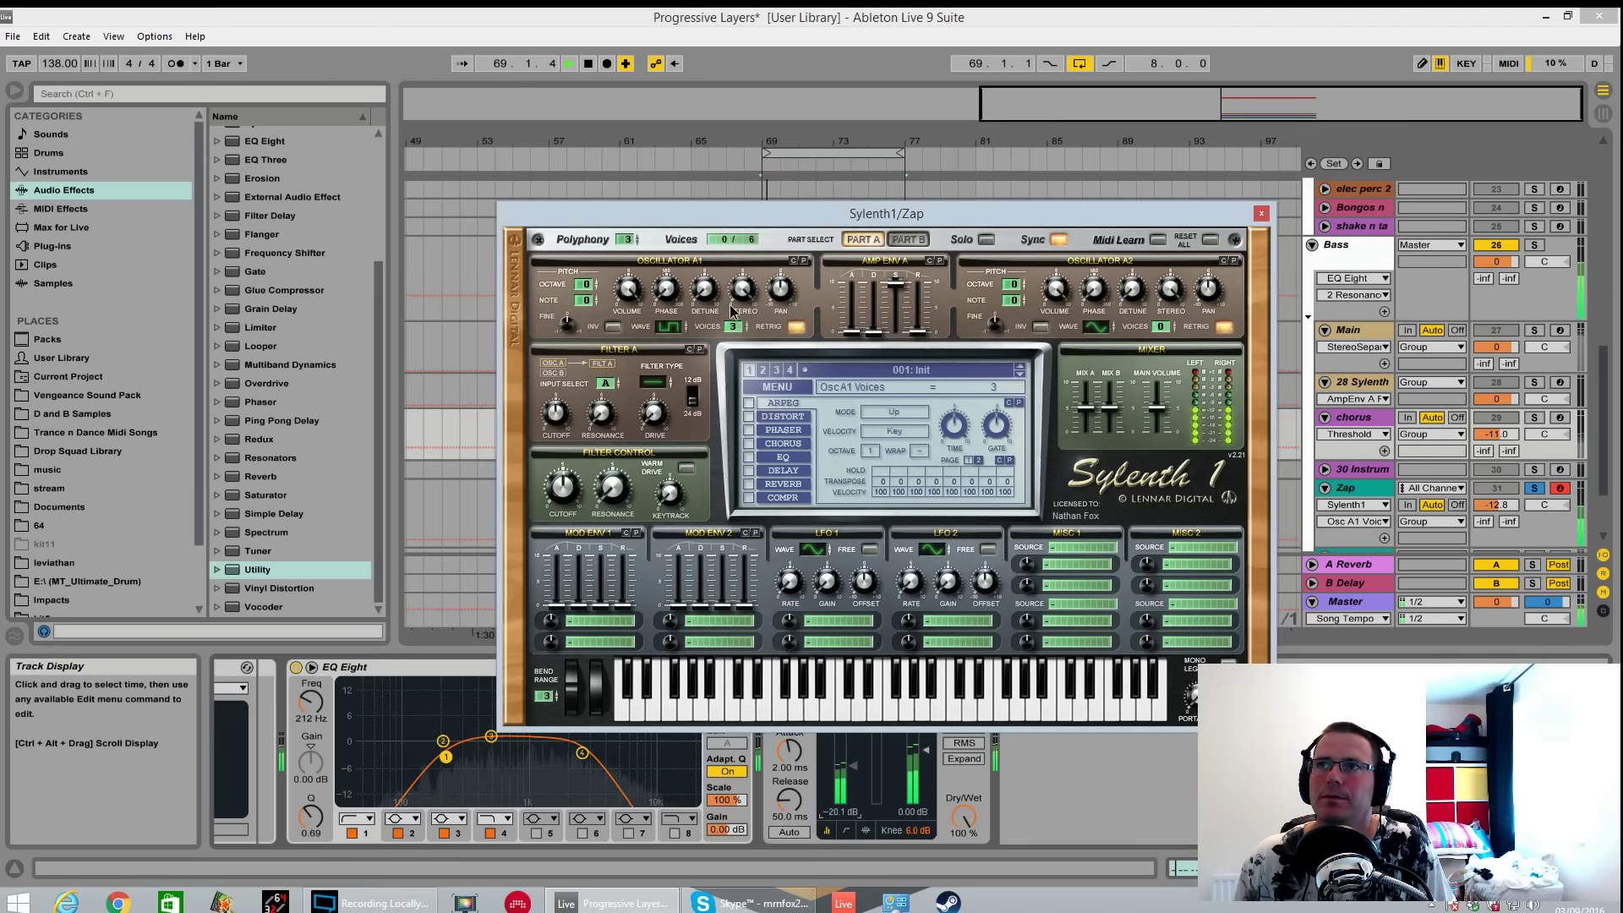
key(space)
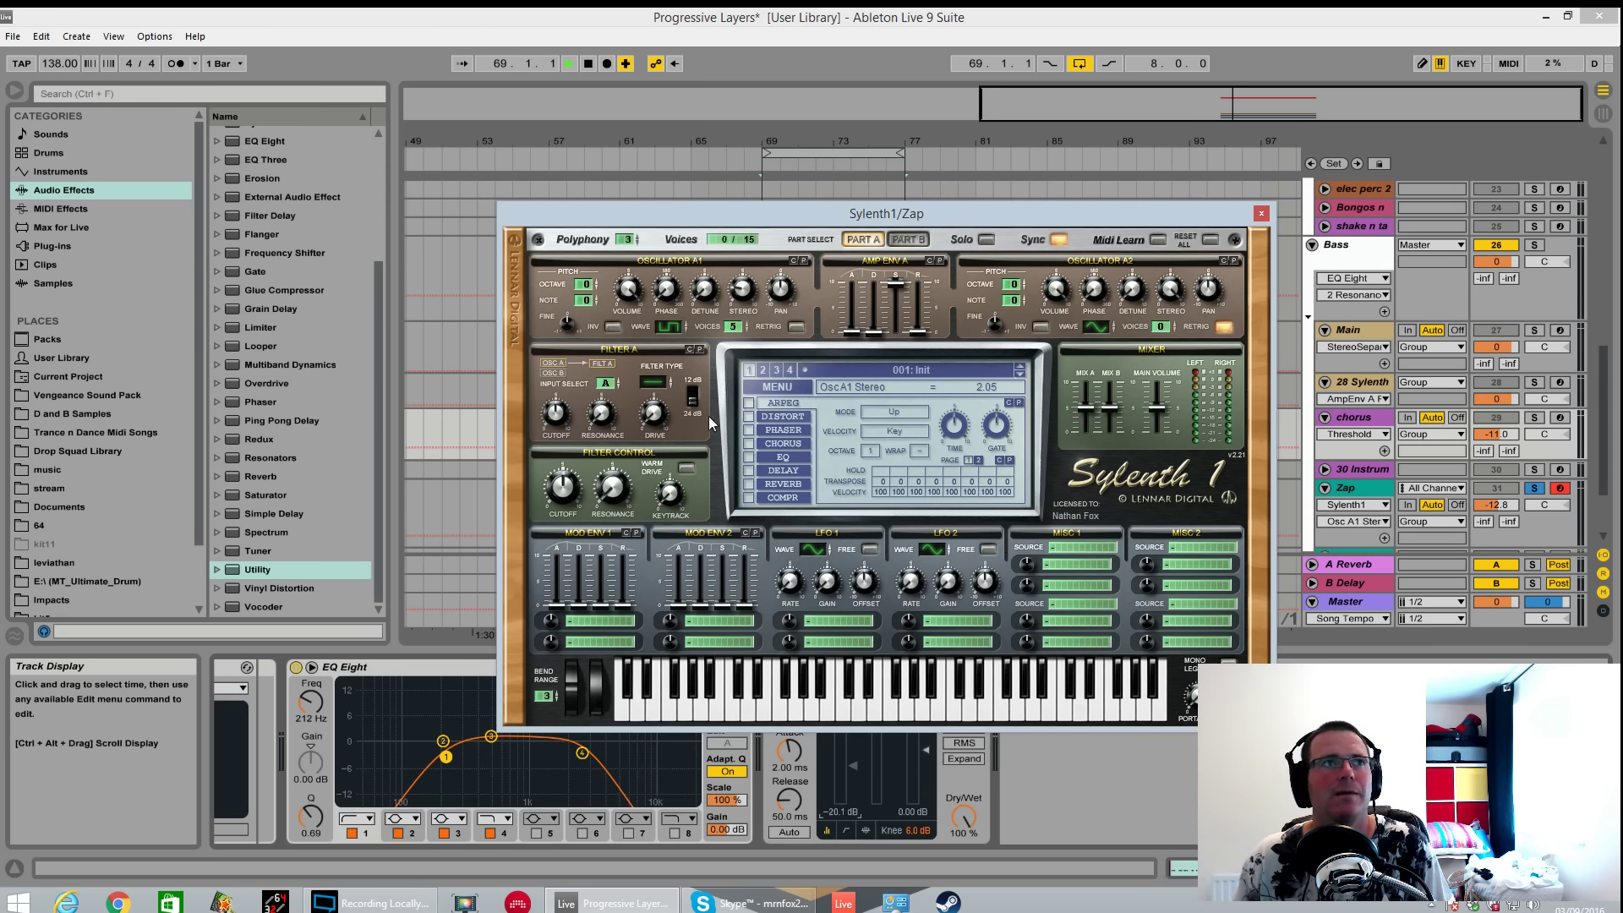
key(space)
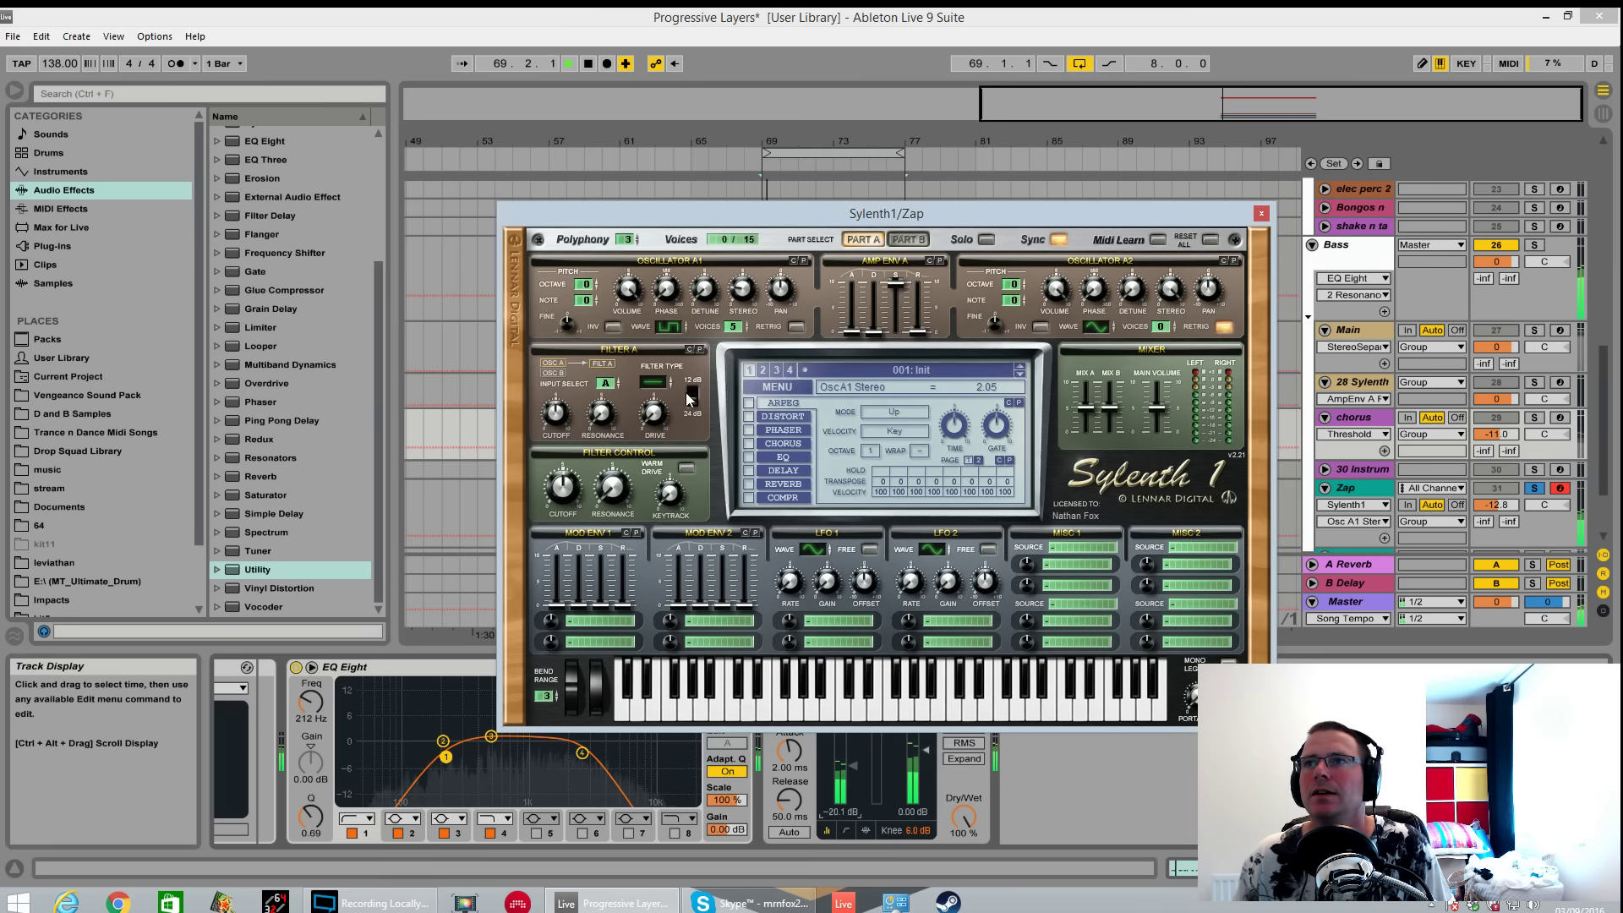
Set Oscillator A1's octave to -2 in Zap's Sylenth1 and stop playback.
click(597, 287)
click(596, 288)
key(space)
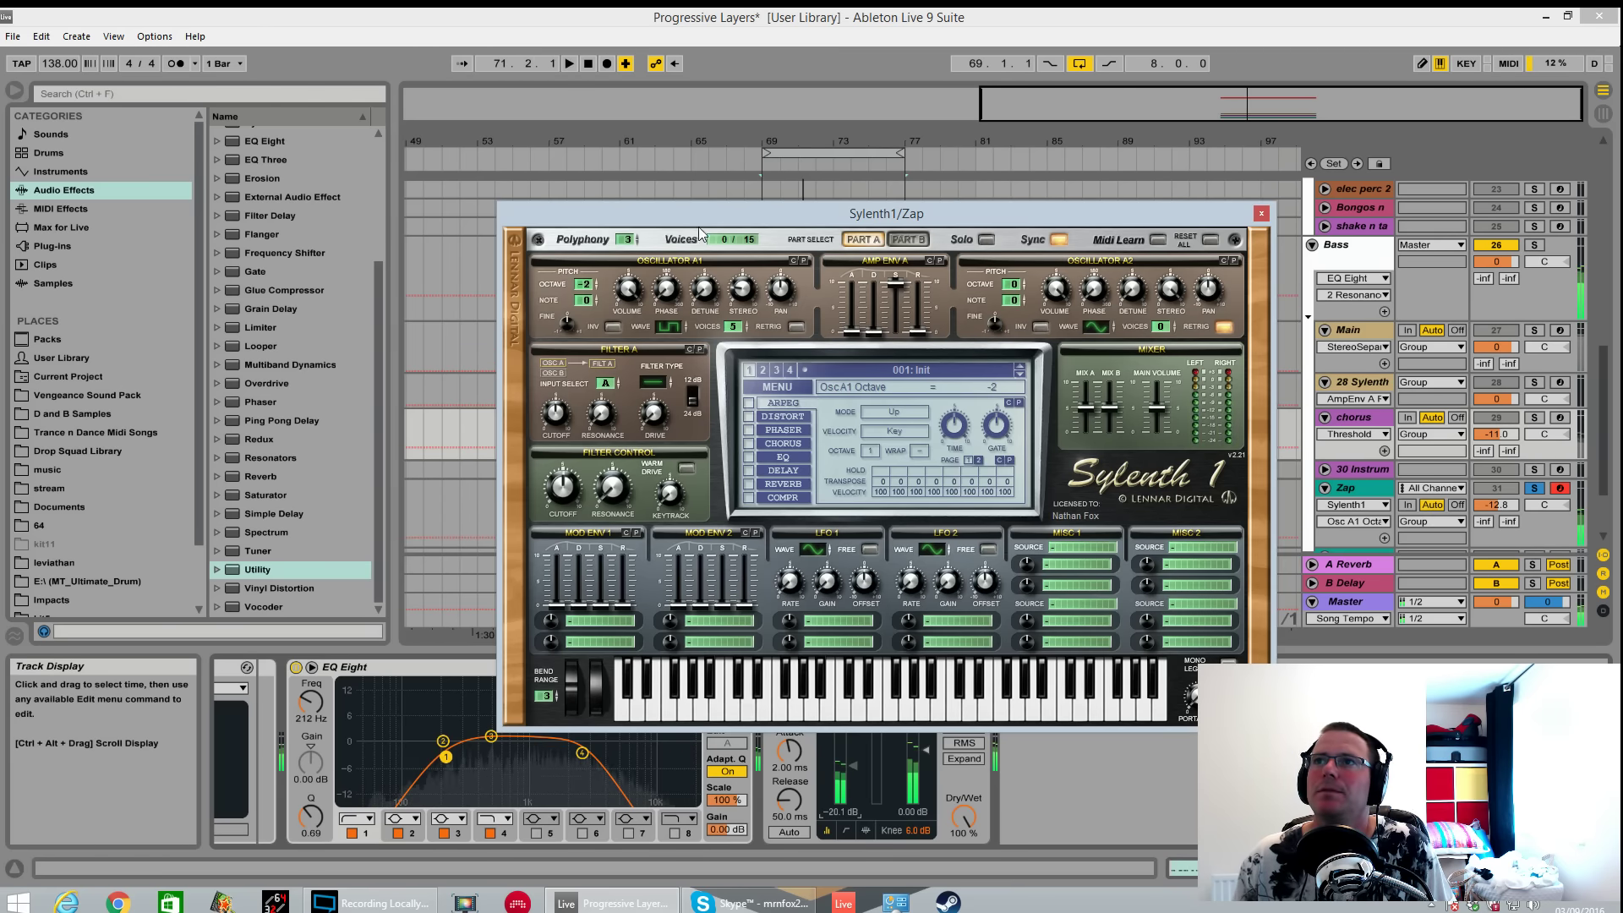
Open the Zap clip's MIDI notes to examine which note it plays.
drag(699, 230, 891, 734)
click(865, 494)
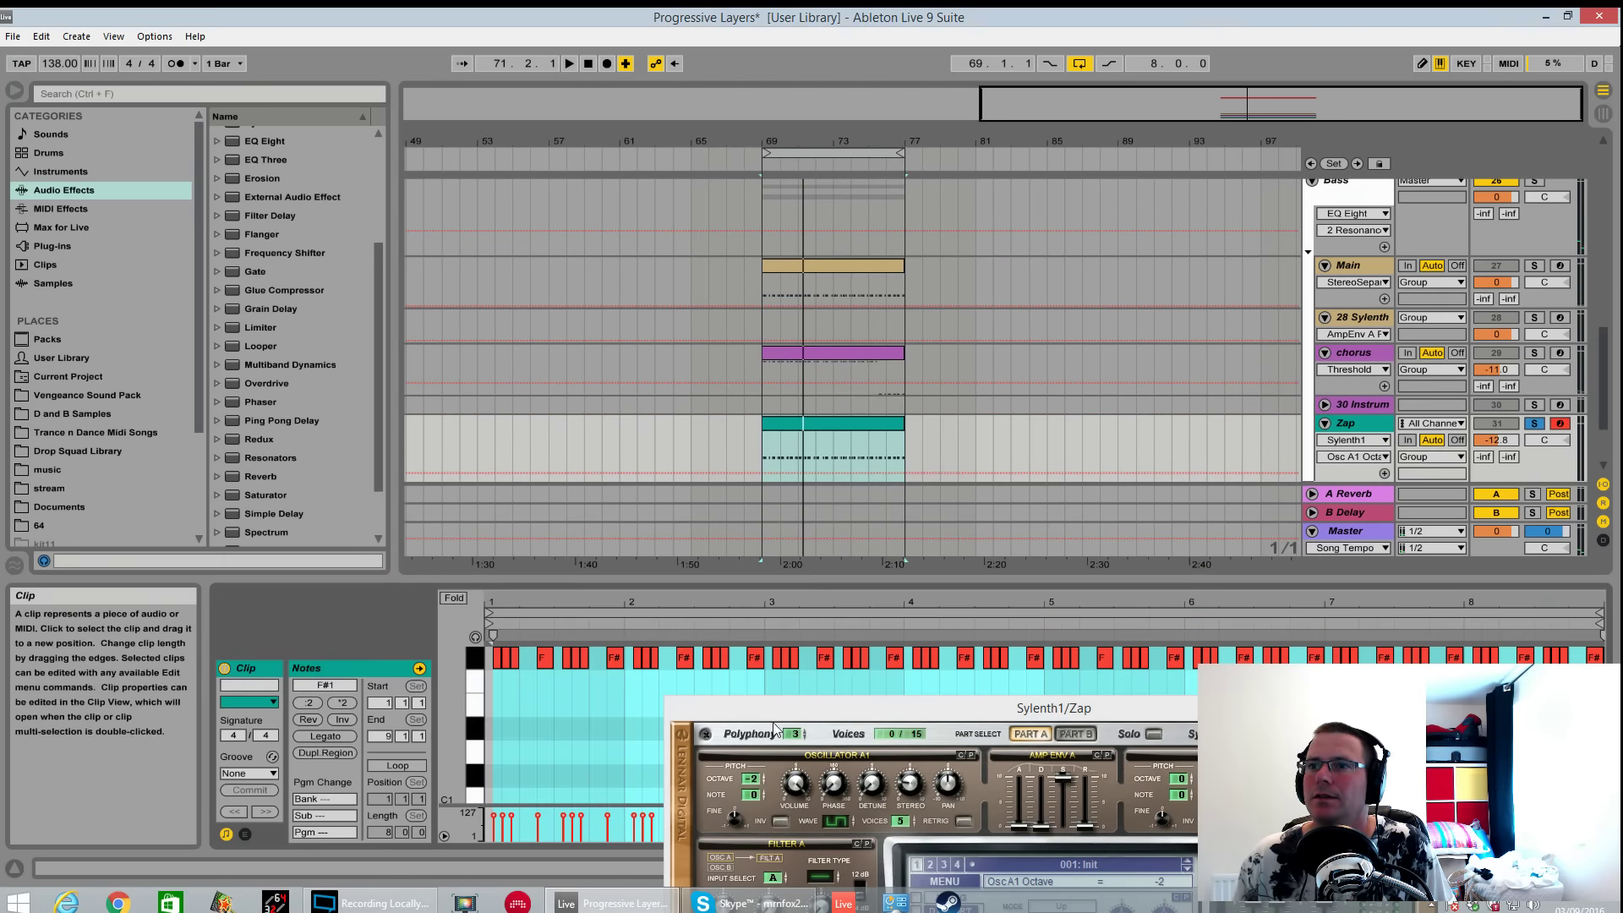
click(932, 713)
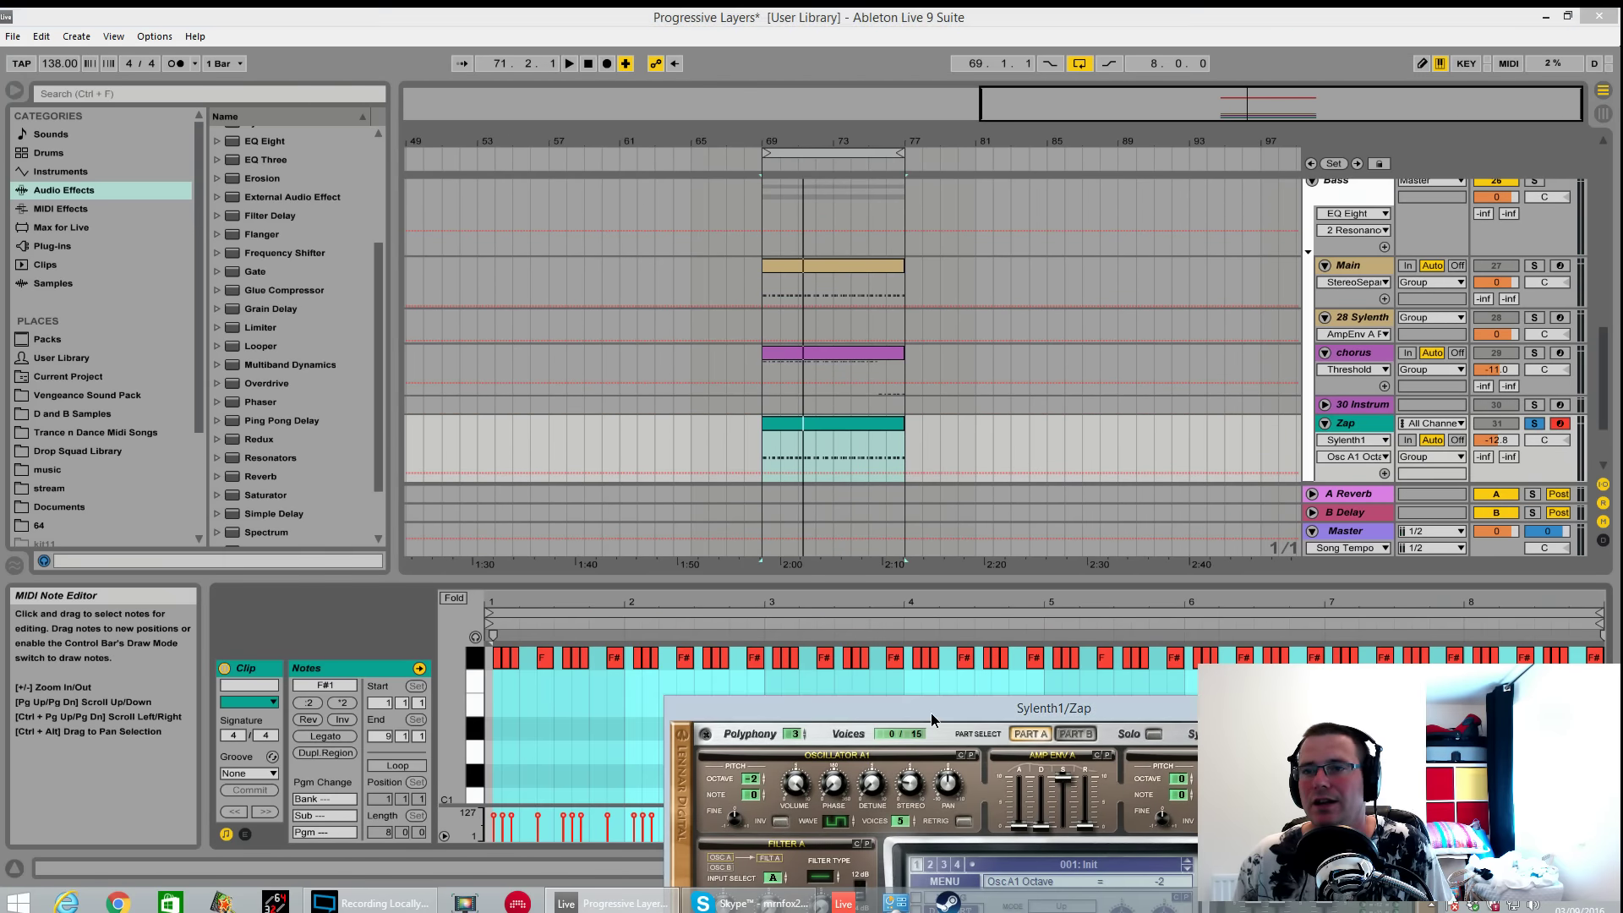
drag(931, 713, 816, 131)
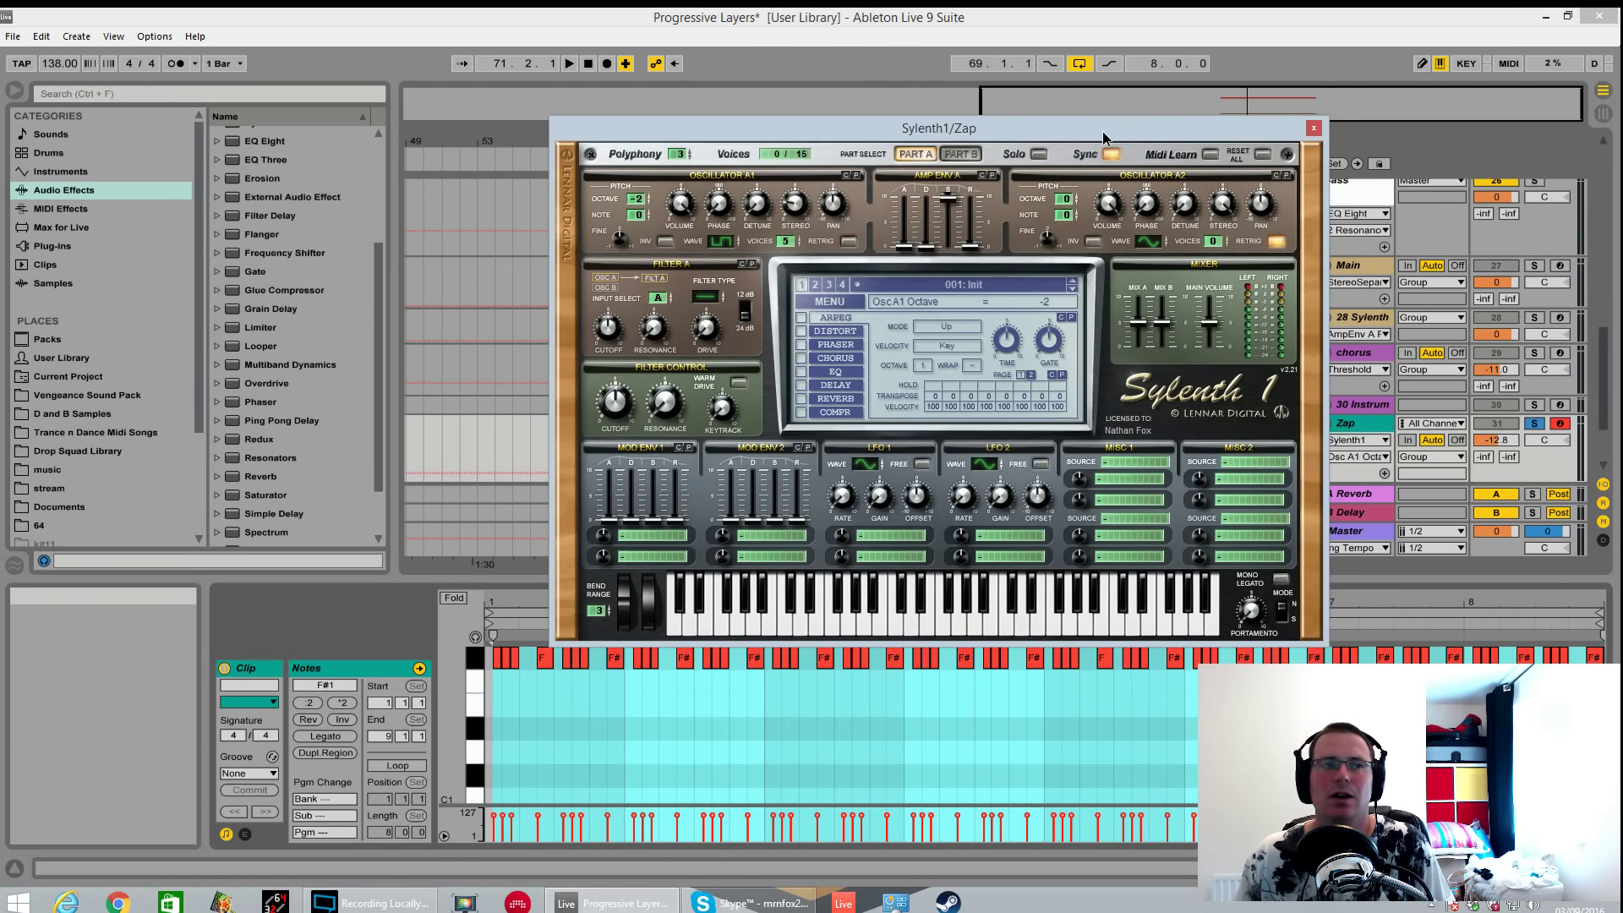
Set Oscillator A1's note to -7 in Zap's Sylenth1 while the loop plays.
drag(1102, 130, 1064, 321)
key(space)
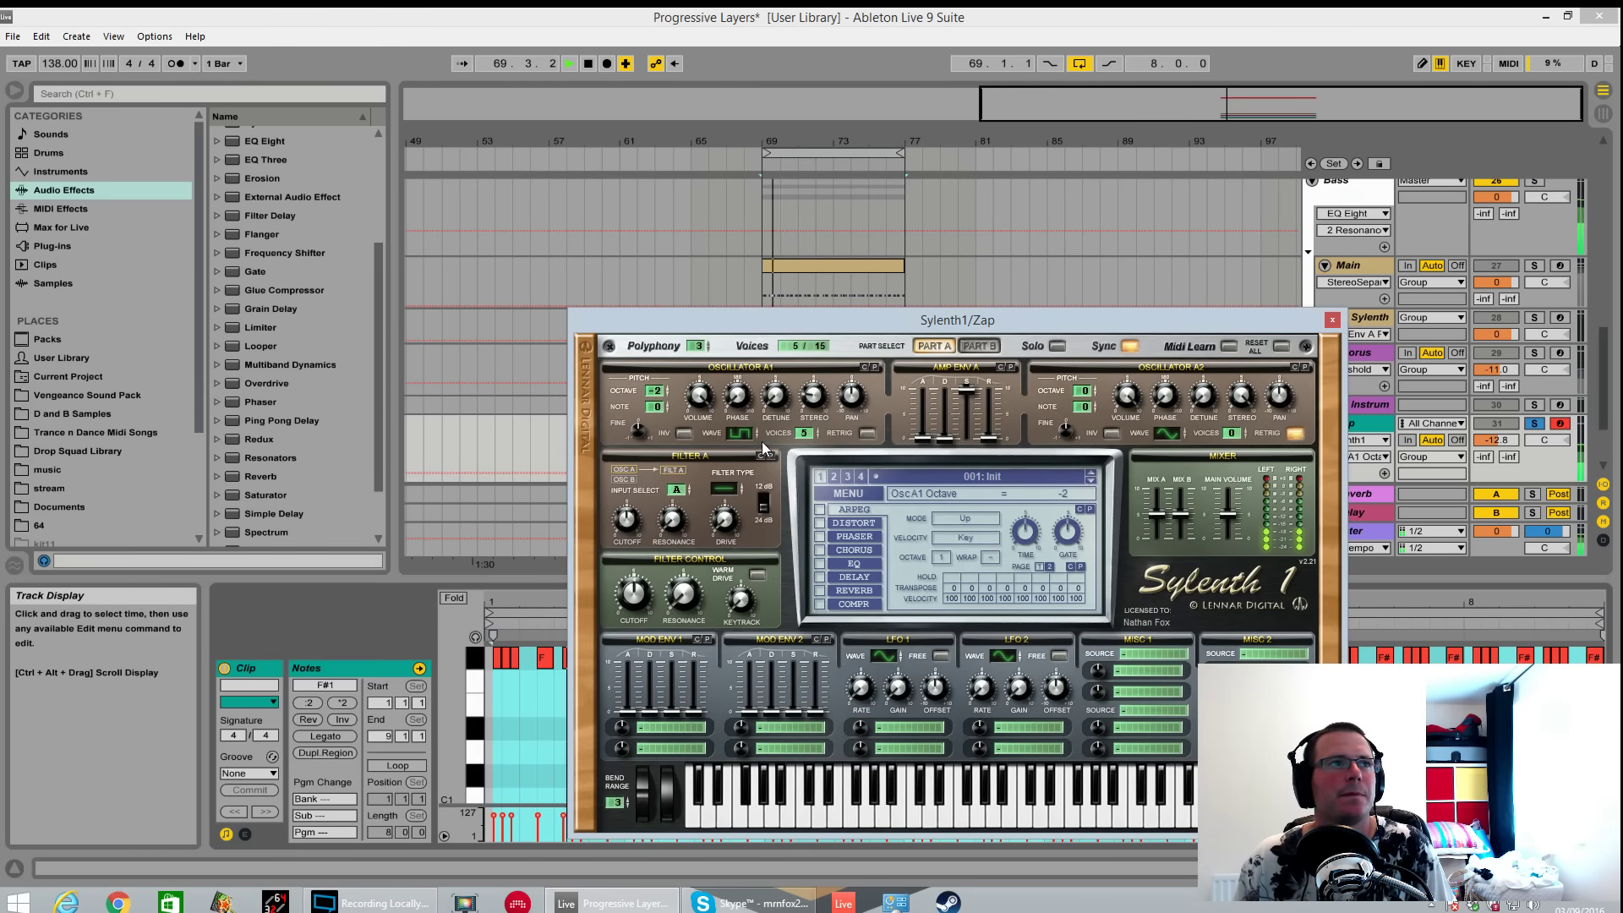
click(661, 407)
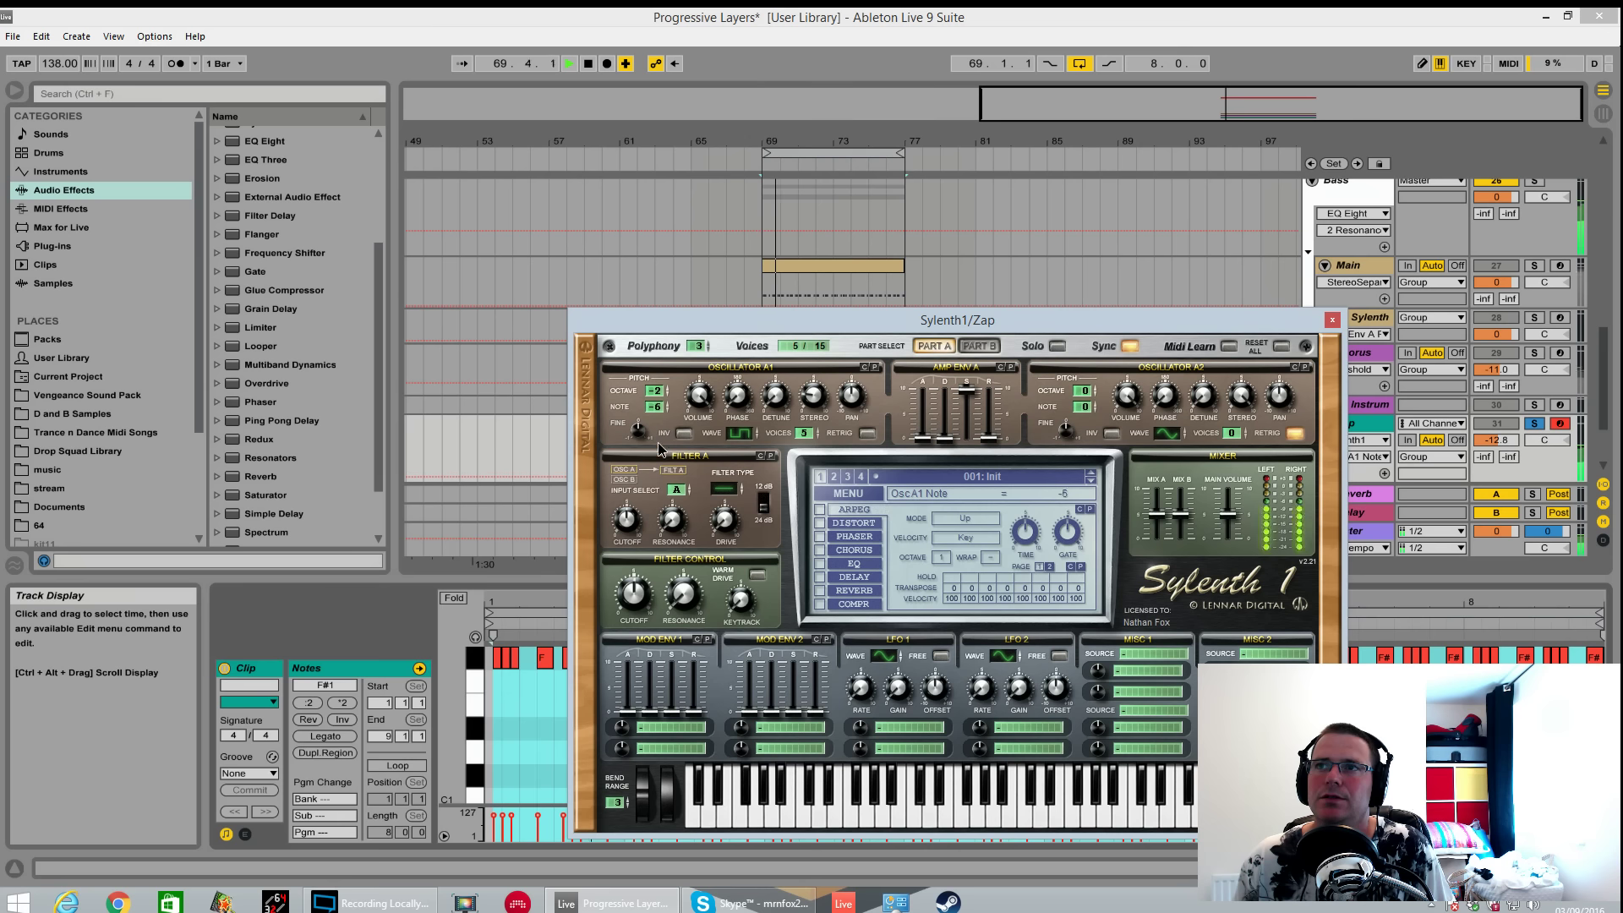
drag(660, 418, 661, 454)
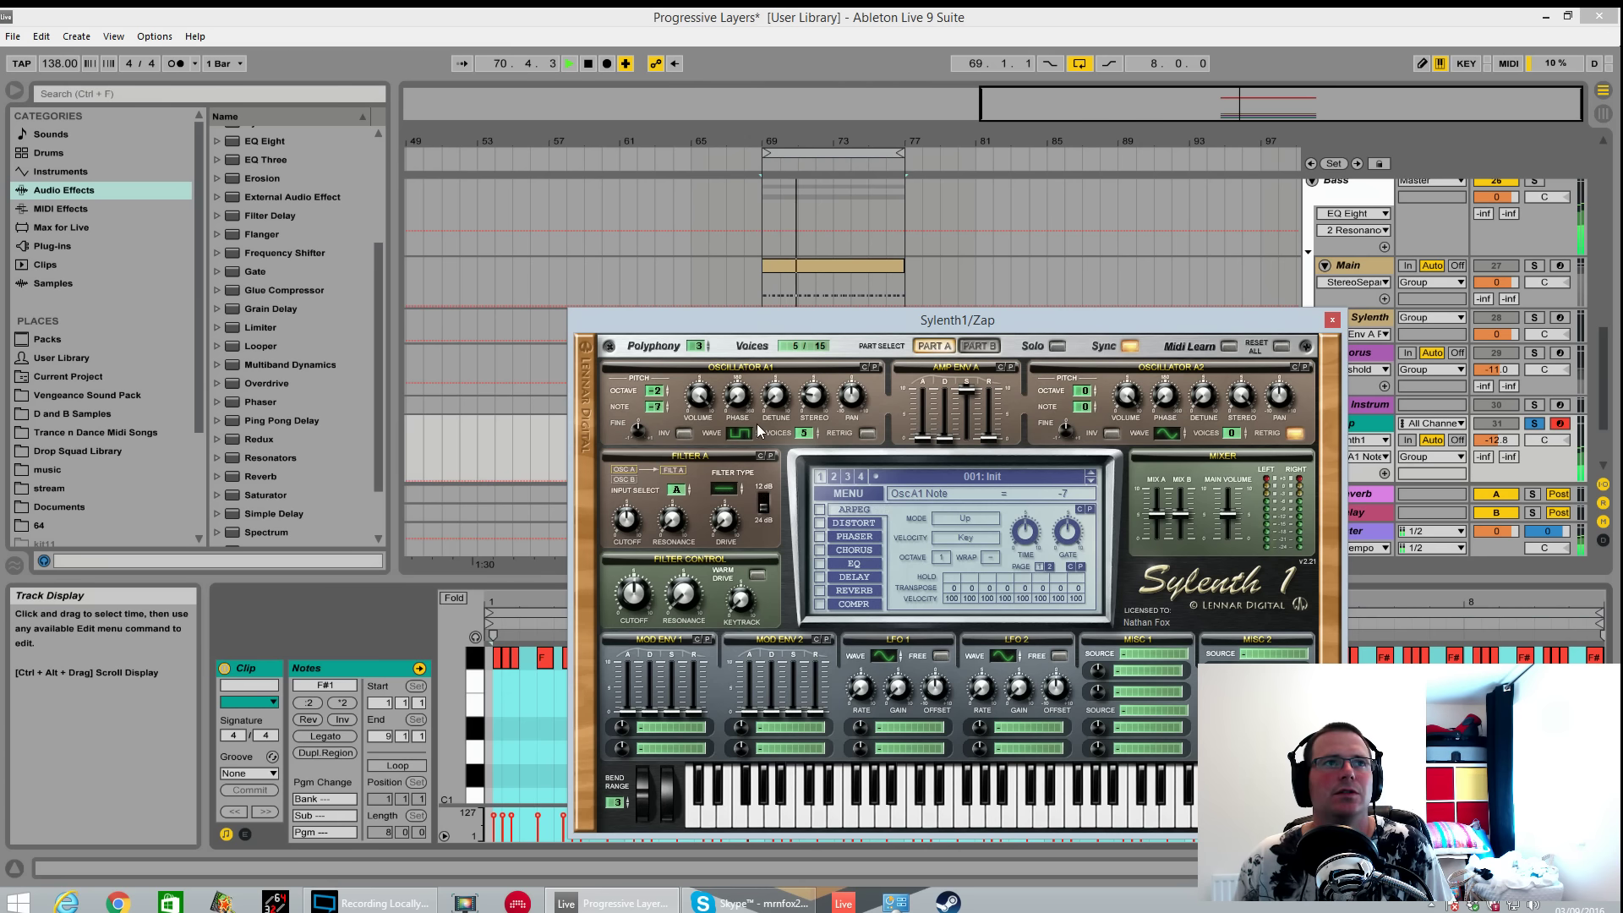
Shape Zap's Amp Env A into a short pluck with sustain at 0, a raised decay and release at 0.62.
key(space)
drag(968, 392, 932, 548)
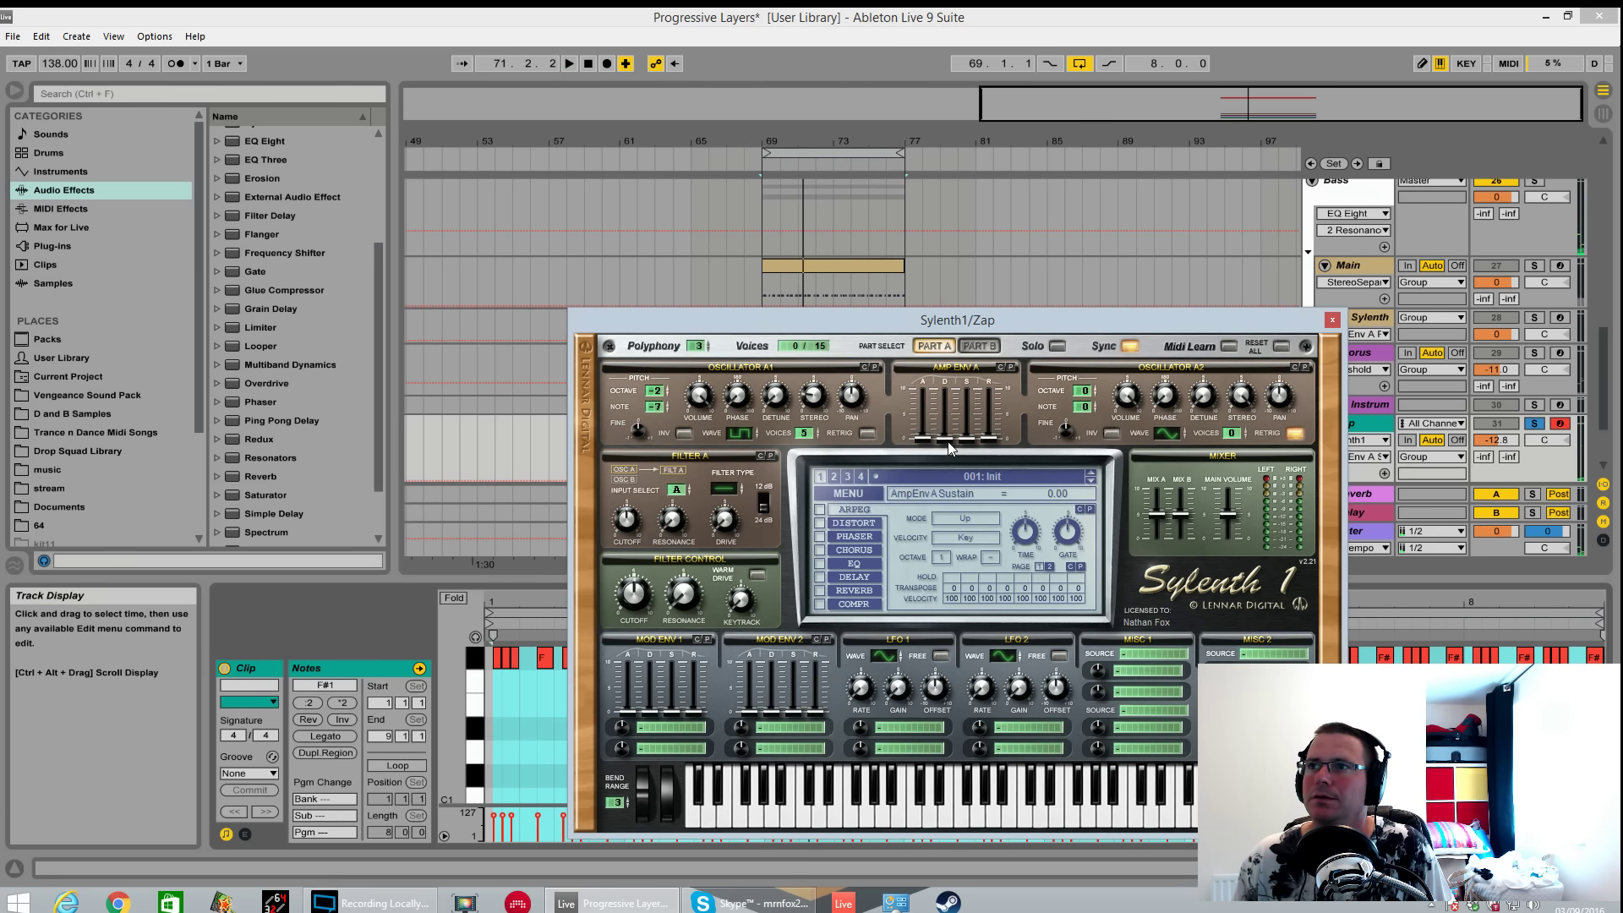
key(space)
drag(947, 442, 993, 437)
click(993, 437)
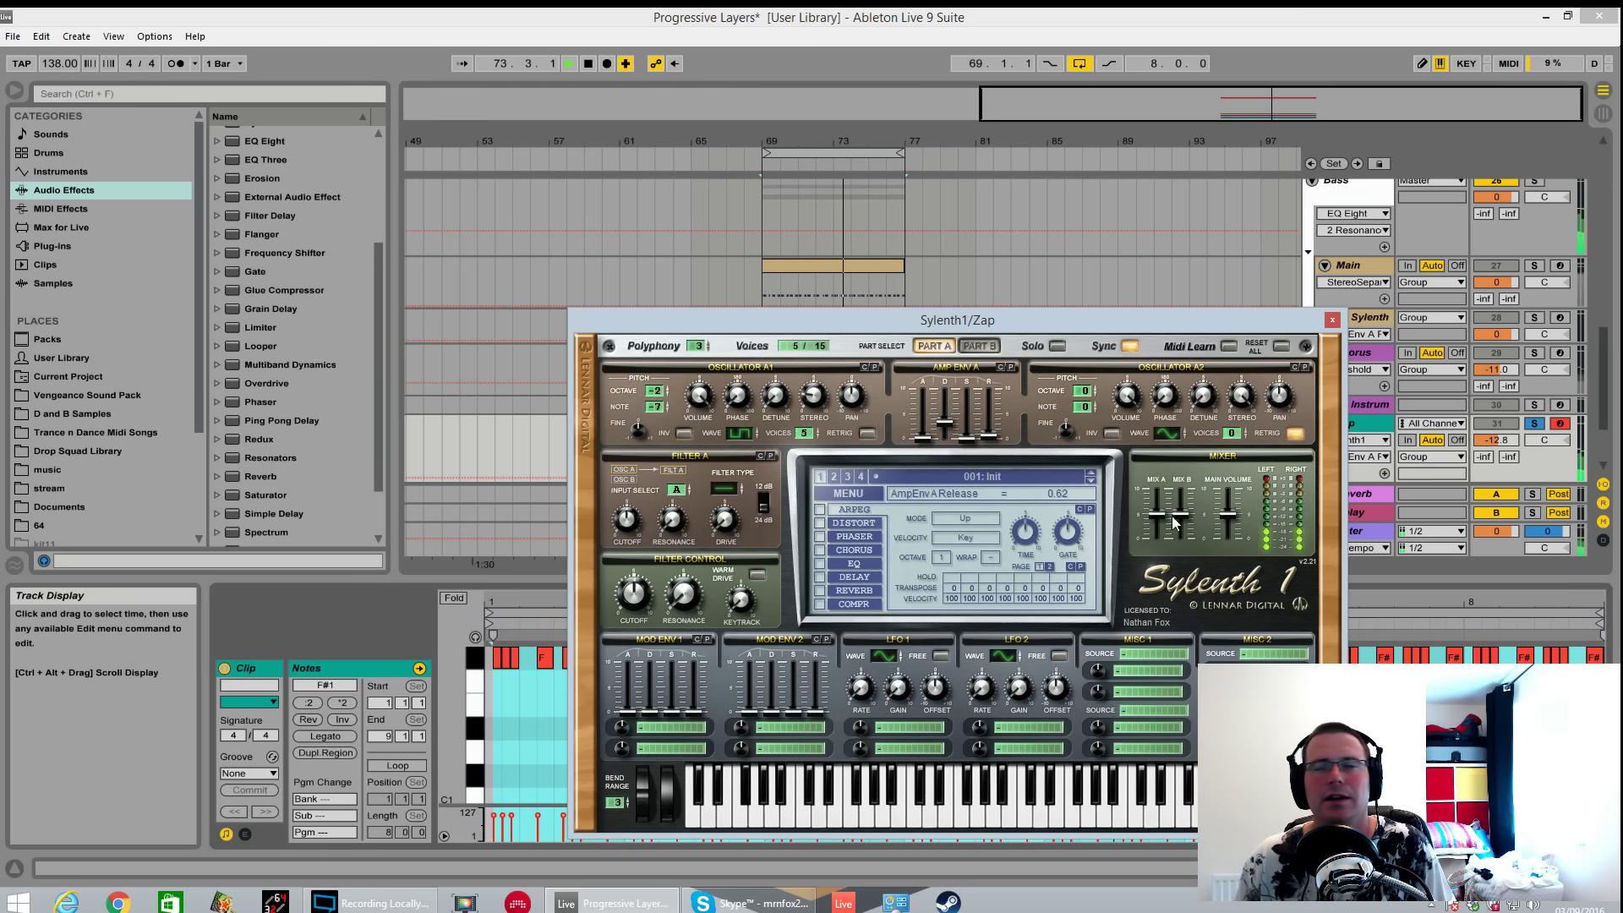
Turn on Oscillator A2 in Zap's Sylenth1 with 1 voice and set its octave to -1.
drag(1233, 433, 1236, 420)
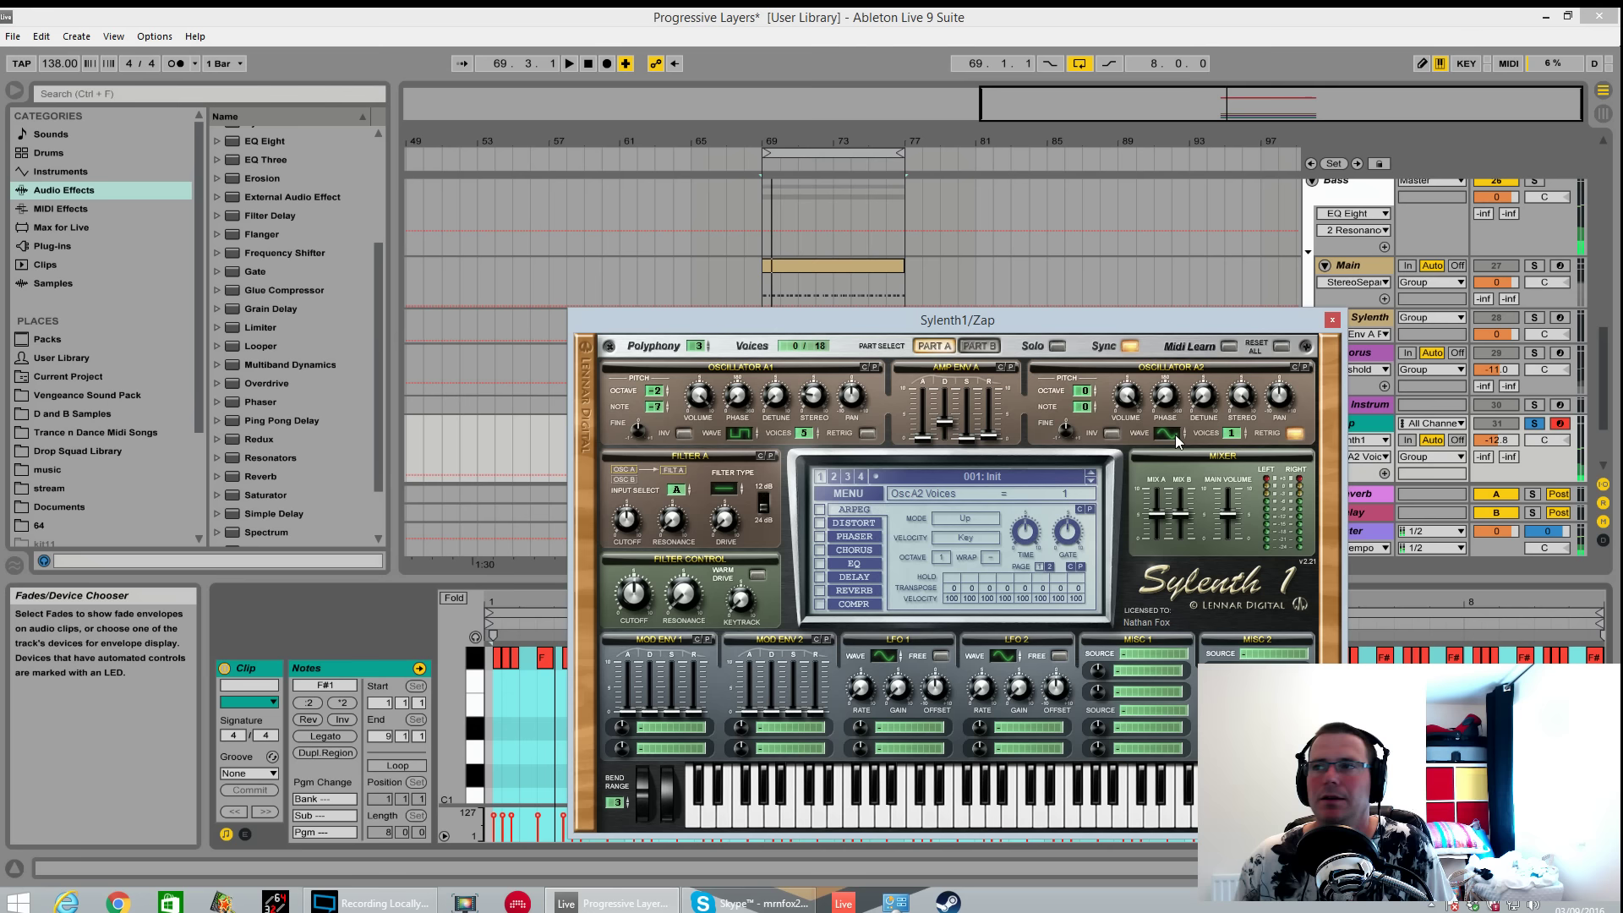
drag(1092, 391, 1094, 399)
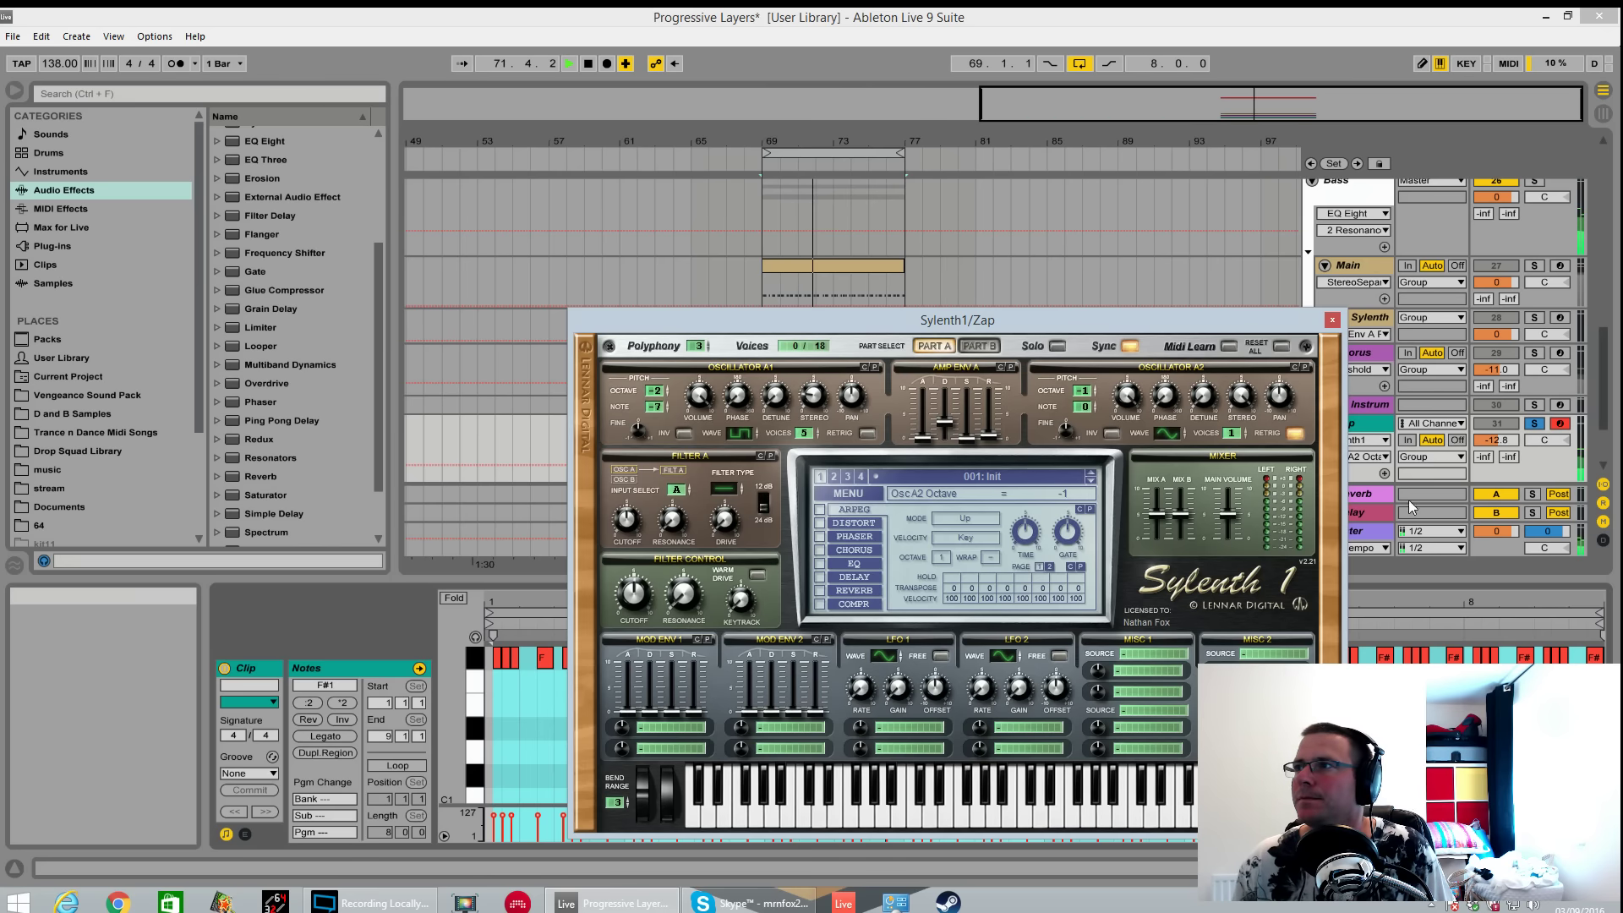
drag(1234, 322, 1160, 308)
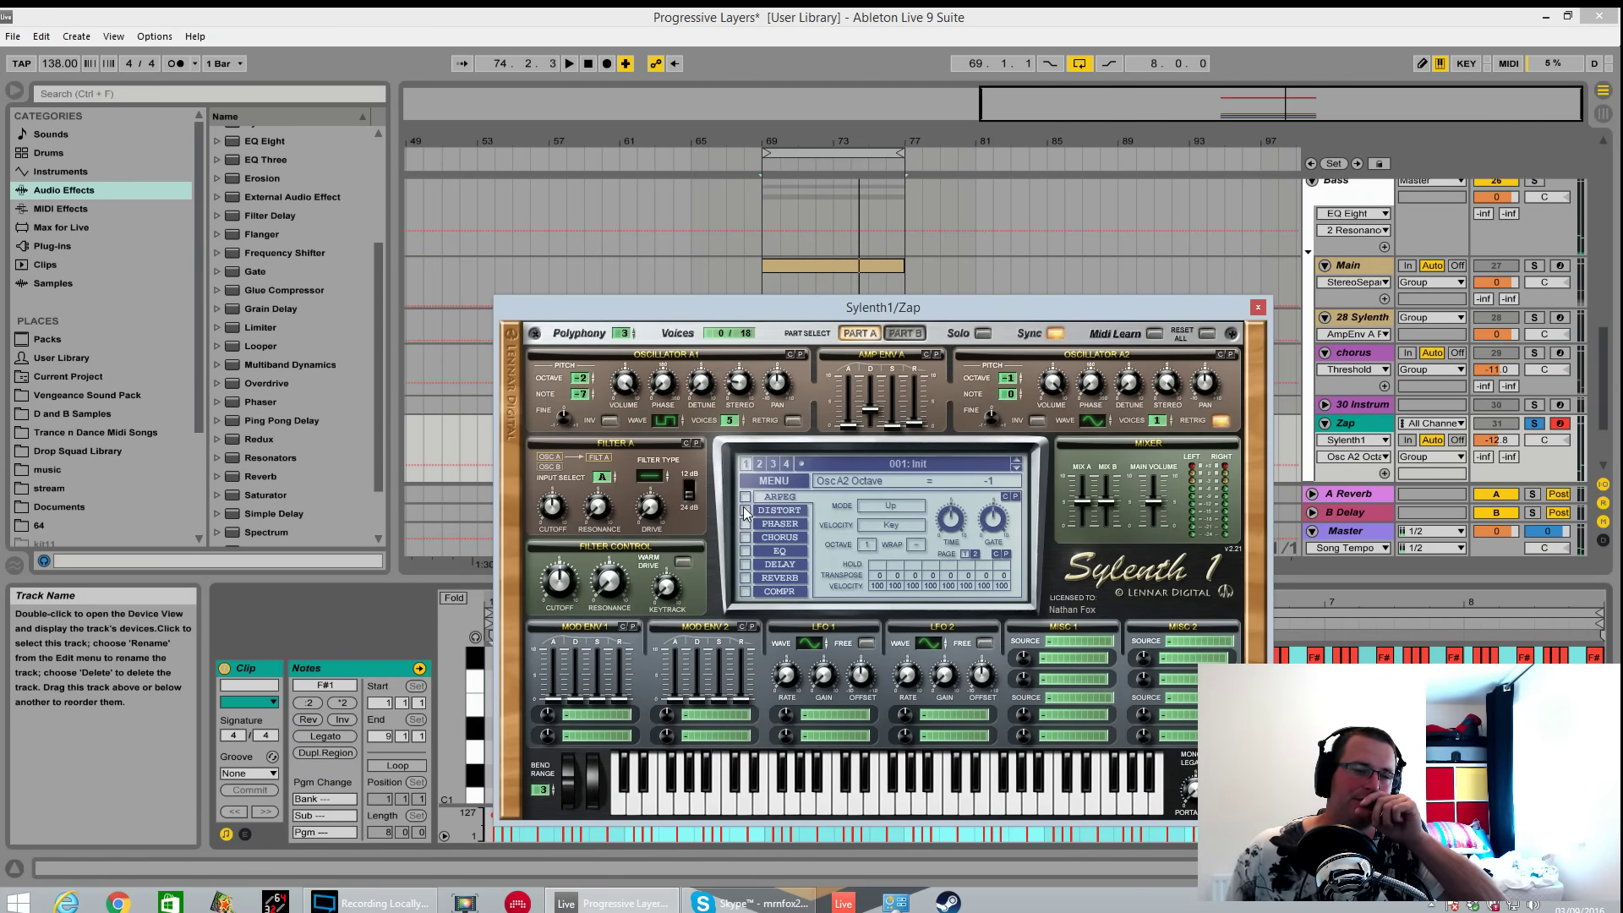
Set Filter A to Bandpass, adjust its cutoff and resonance, and set the drive to 2.71.
click(654, 480)
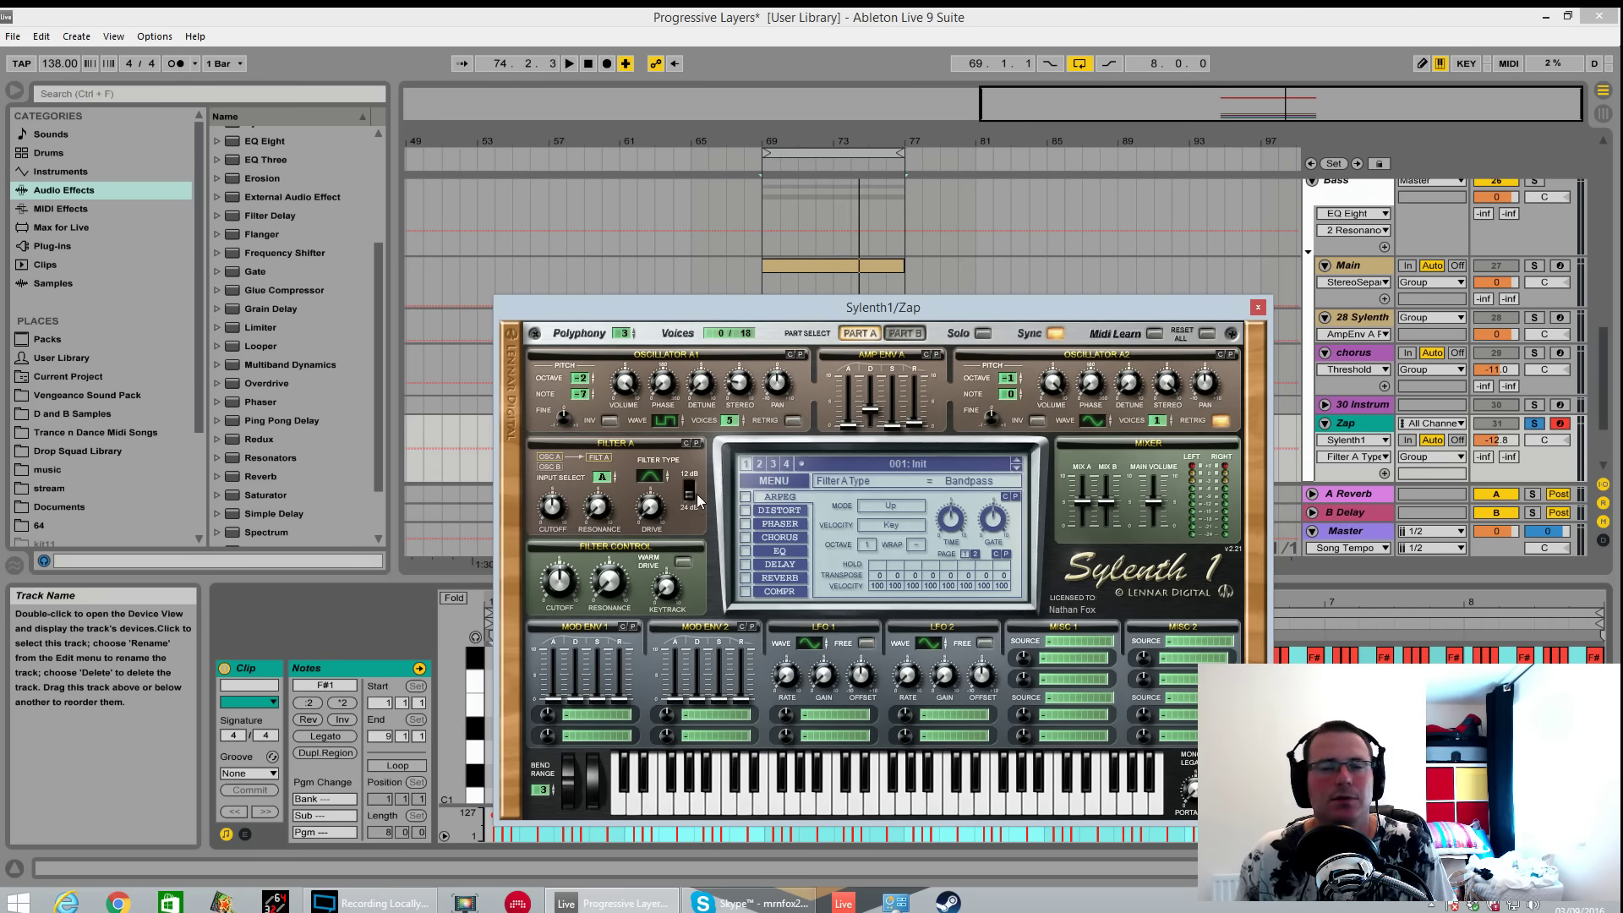
click(563, 582)
drag(598, 509, 663, 482)
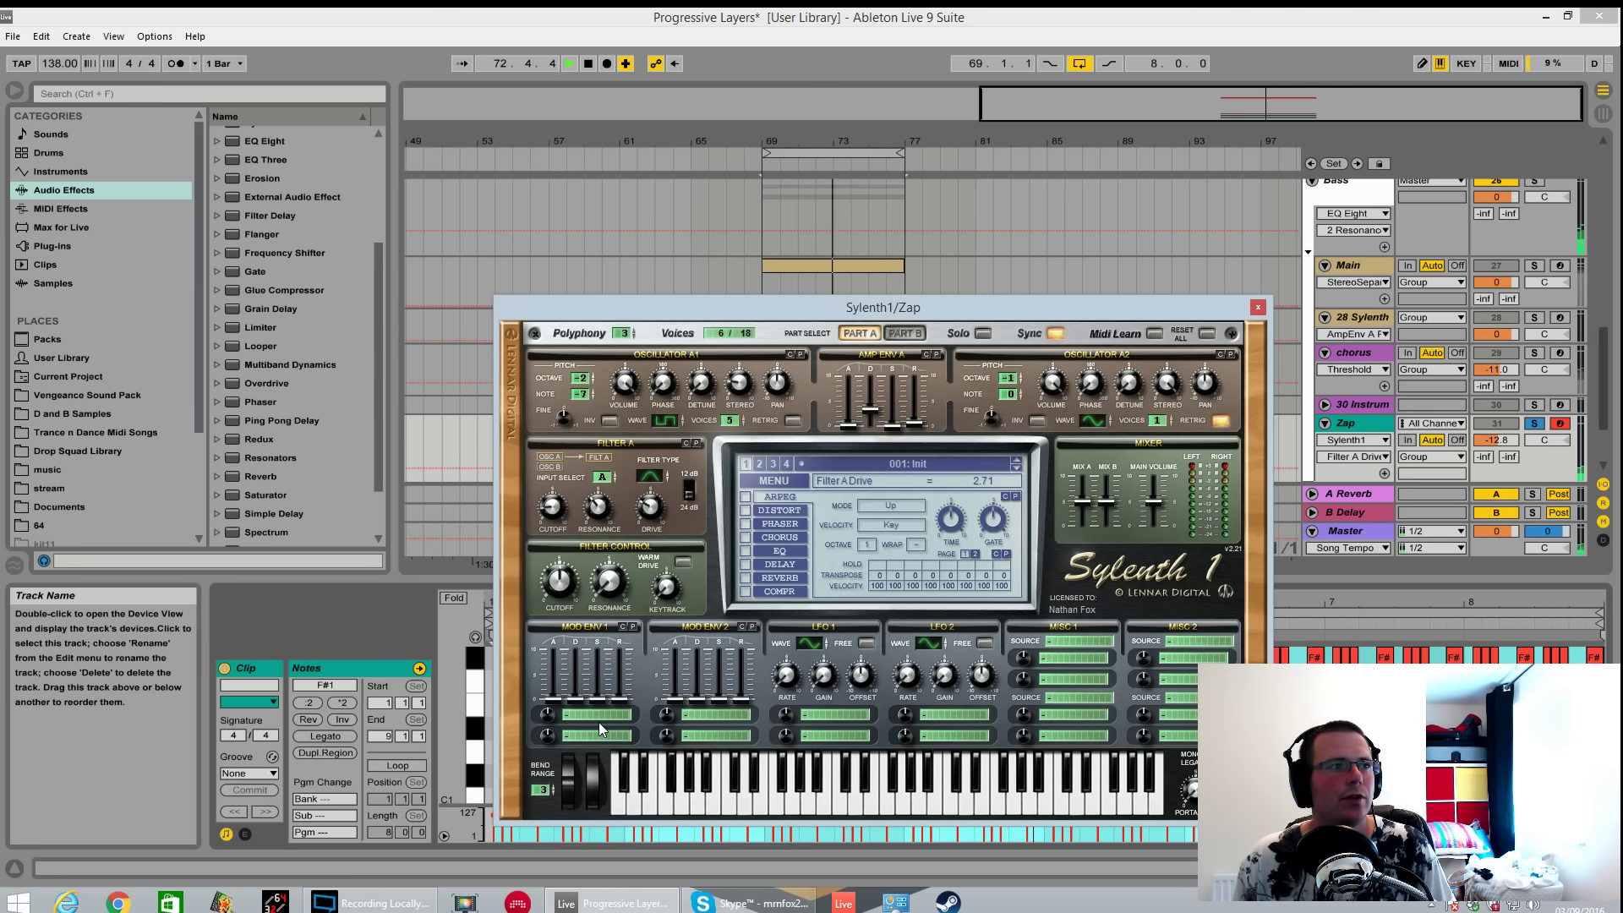
key(space)
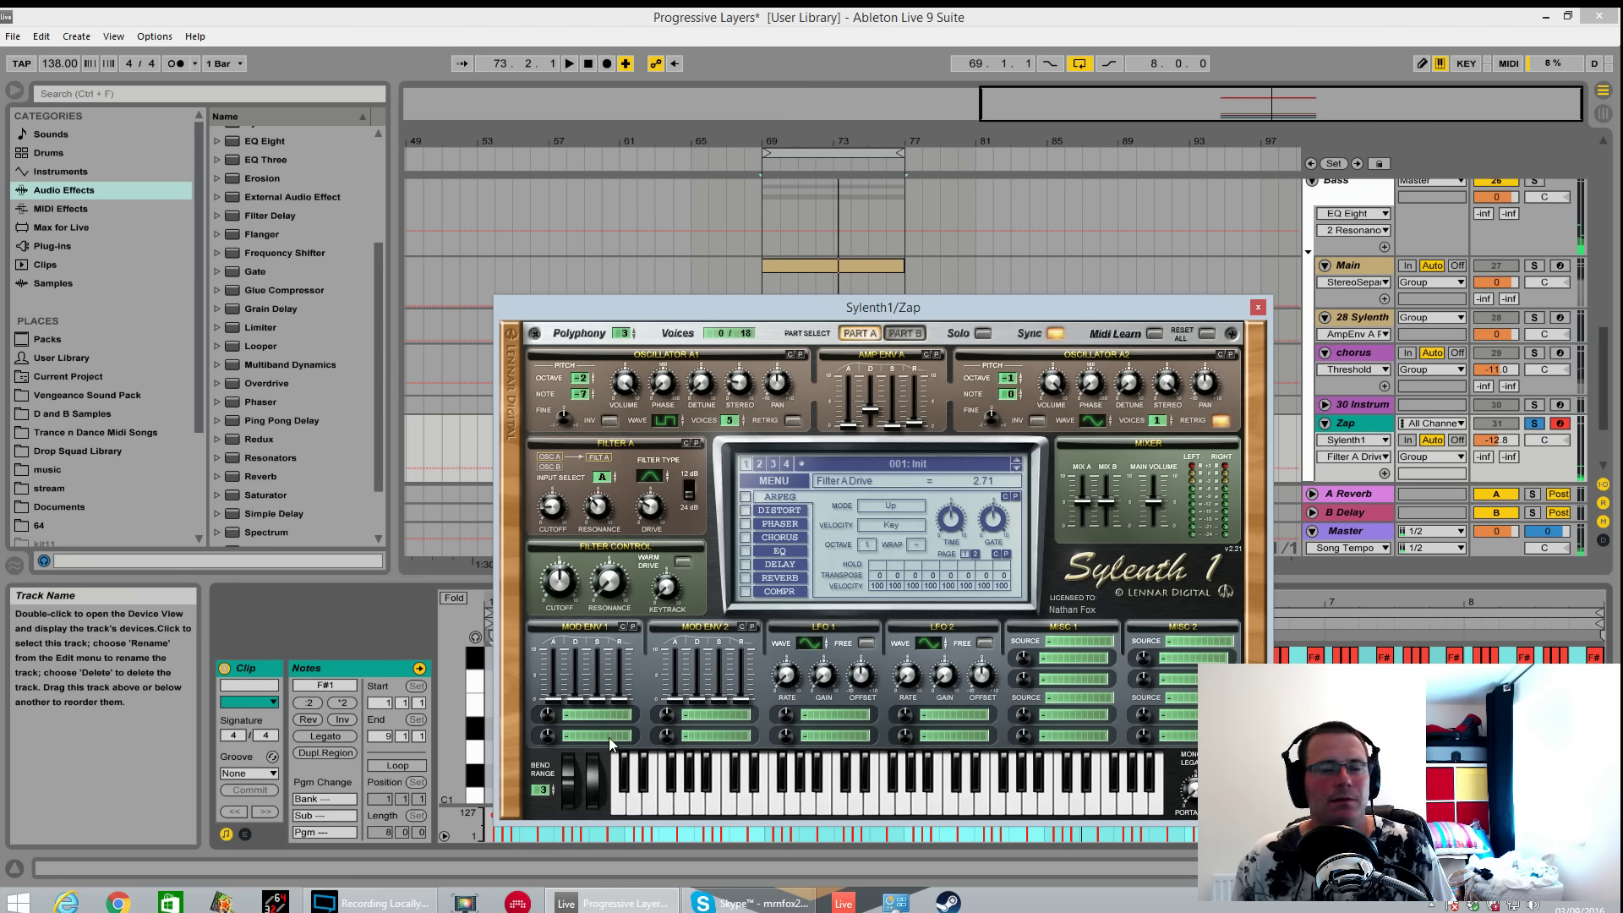
Route Mod Env 2 to Cutoff A with an amount of 6.29 and a raised decay, listening to the loop.
click(718, 710)
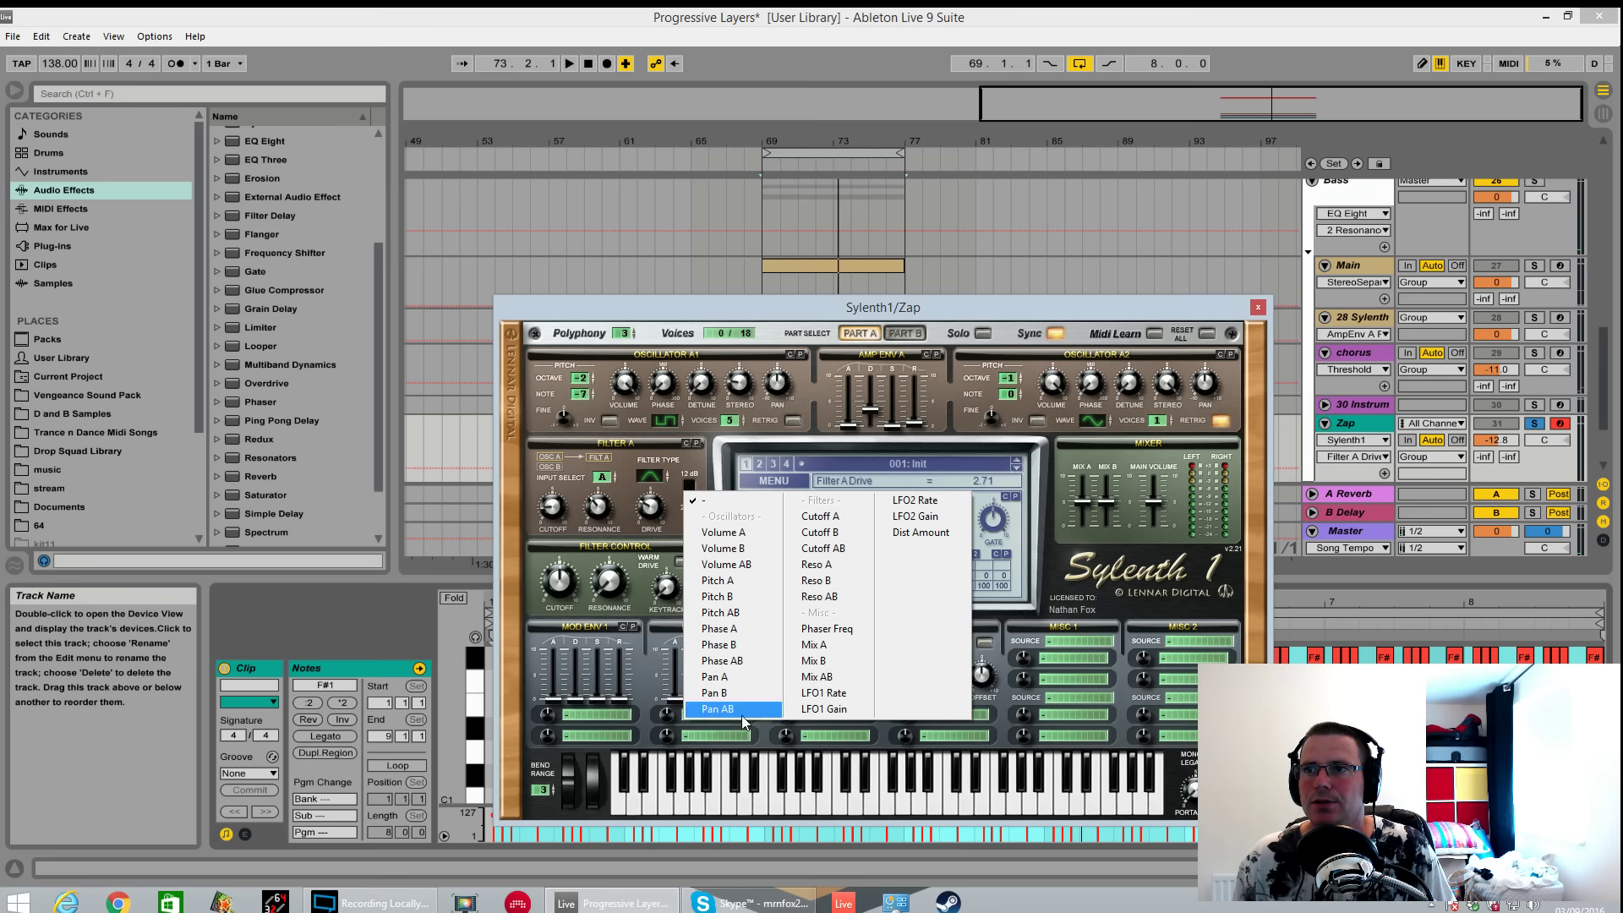
click(820, 516)
drag(693, 701, 702, 687)
key(space)
click(667, 715)
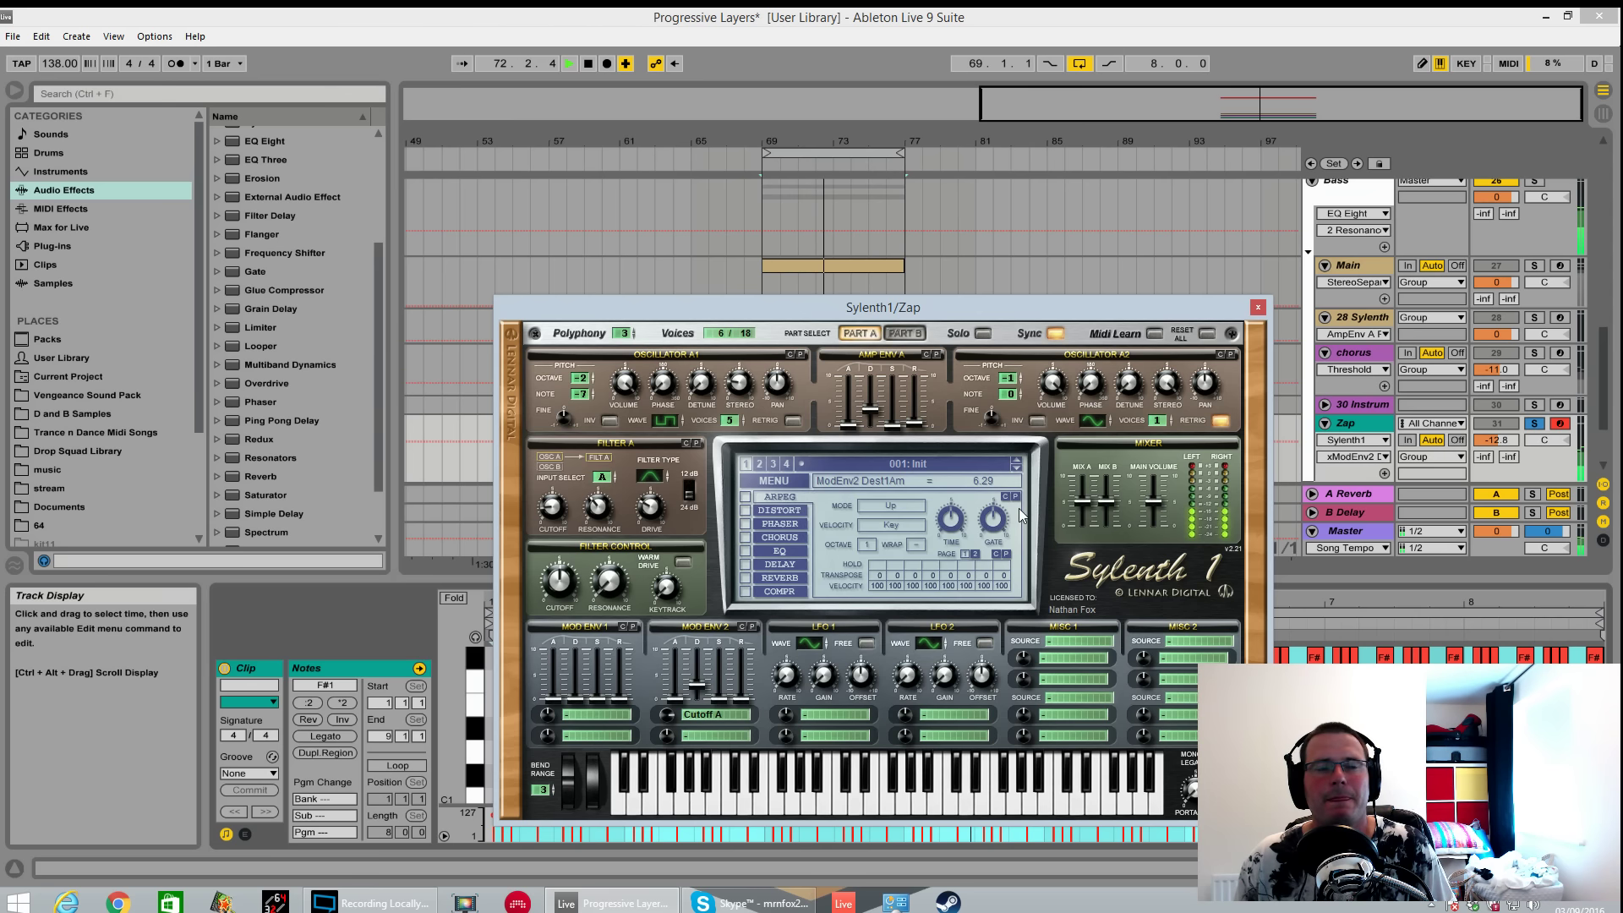
key(space)
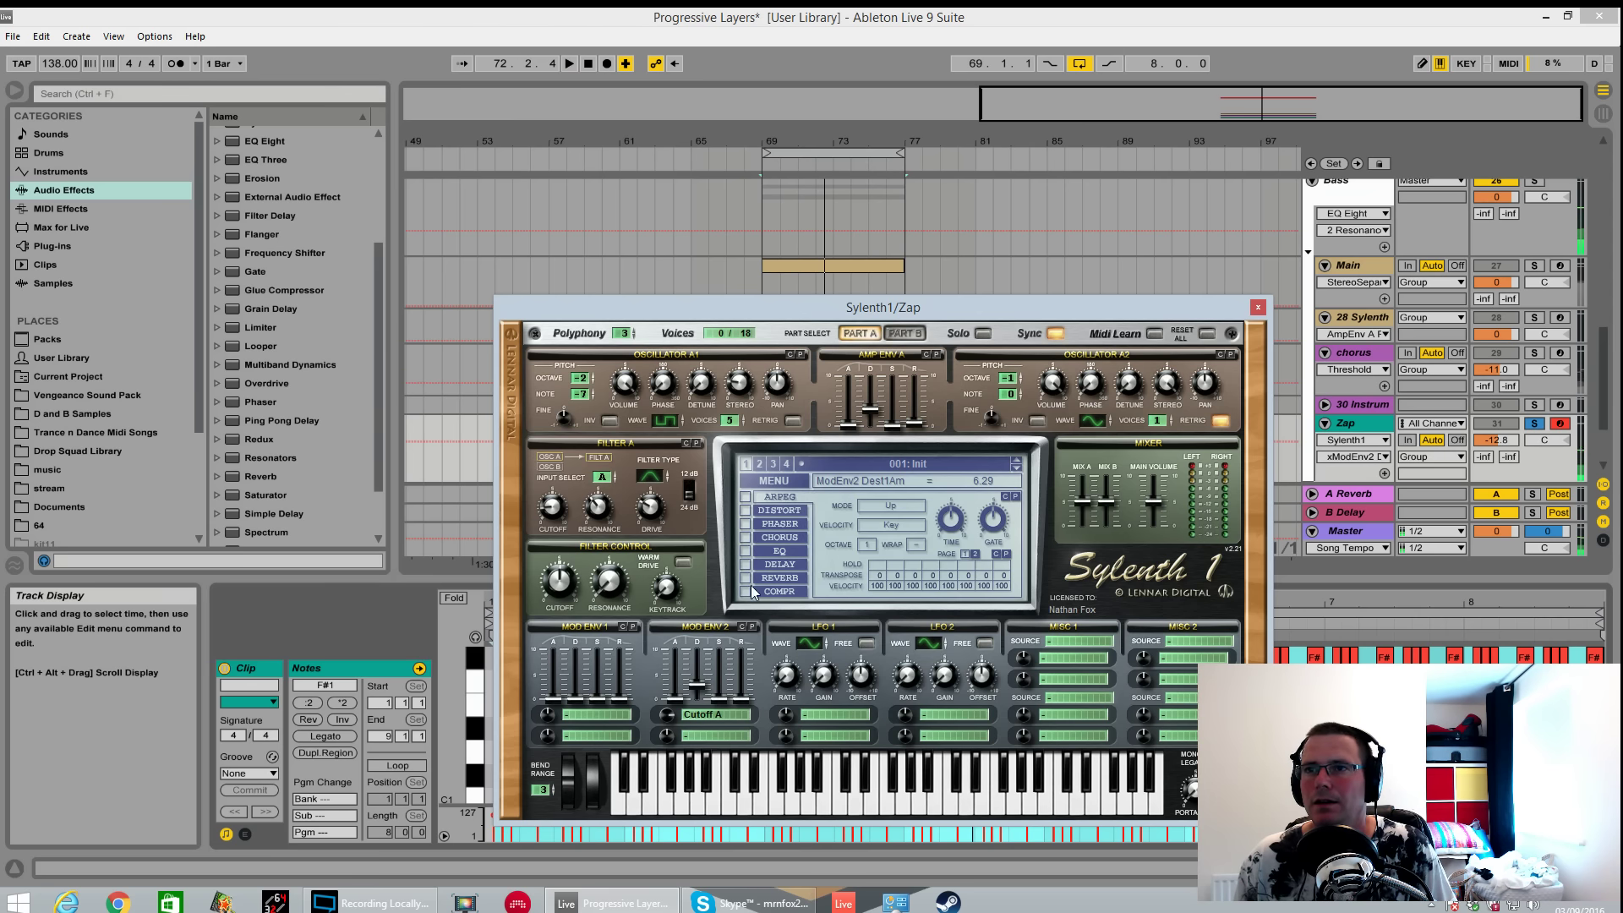
Route Mod Env 1 to Pitch A with an amount of 10.00 and a decay of 1.72.
click(580, 698)
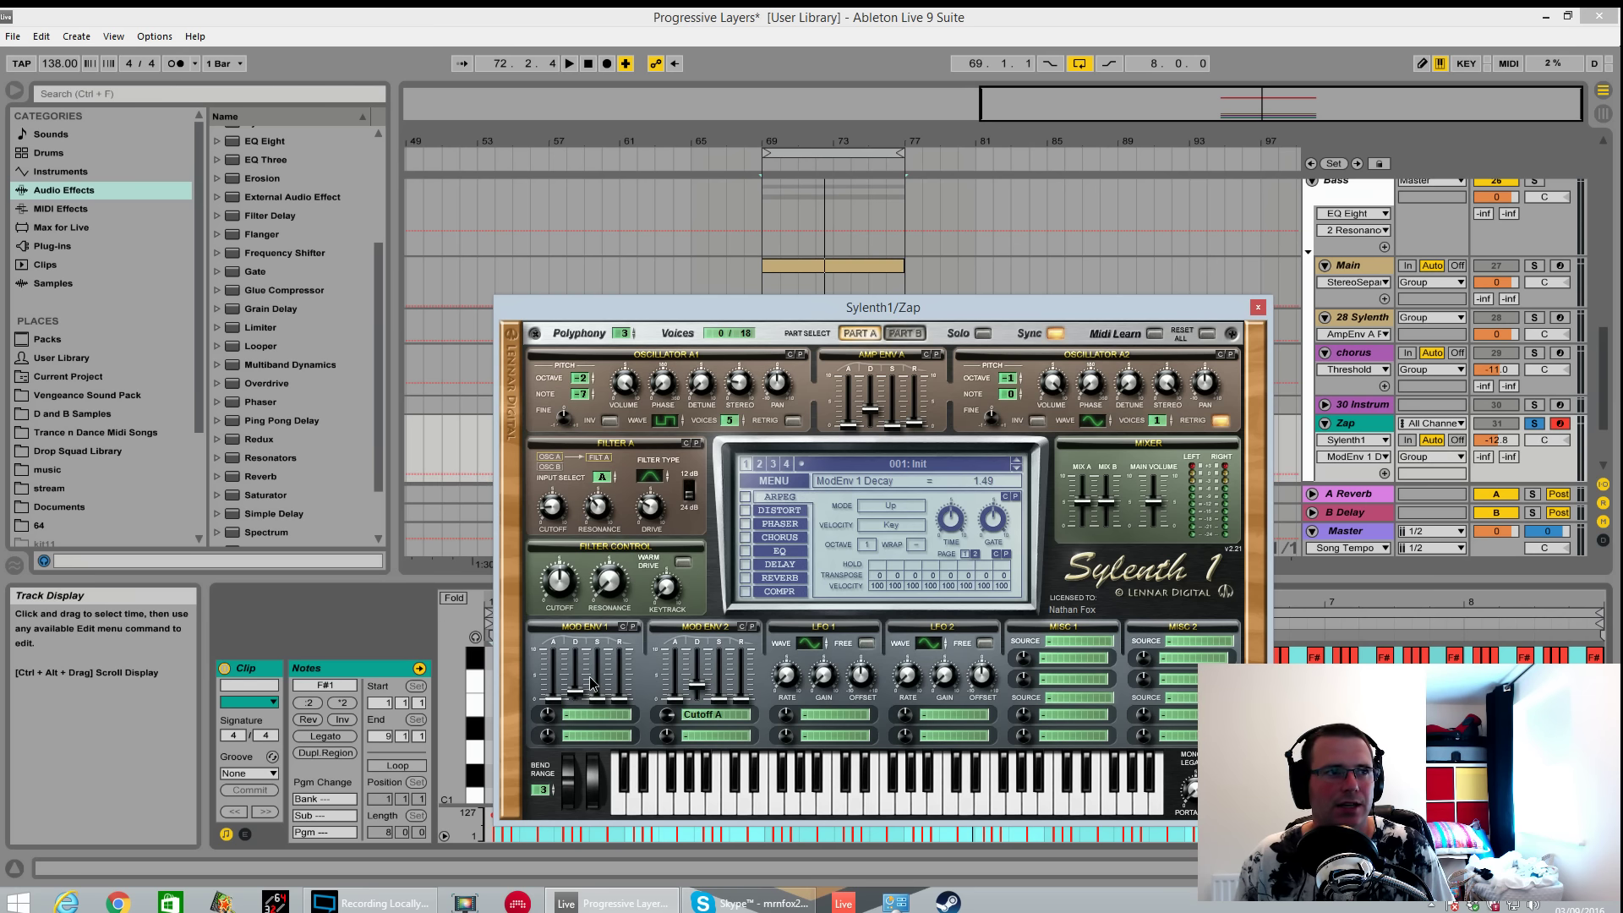
click(594, 722)
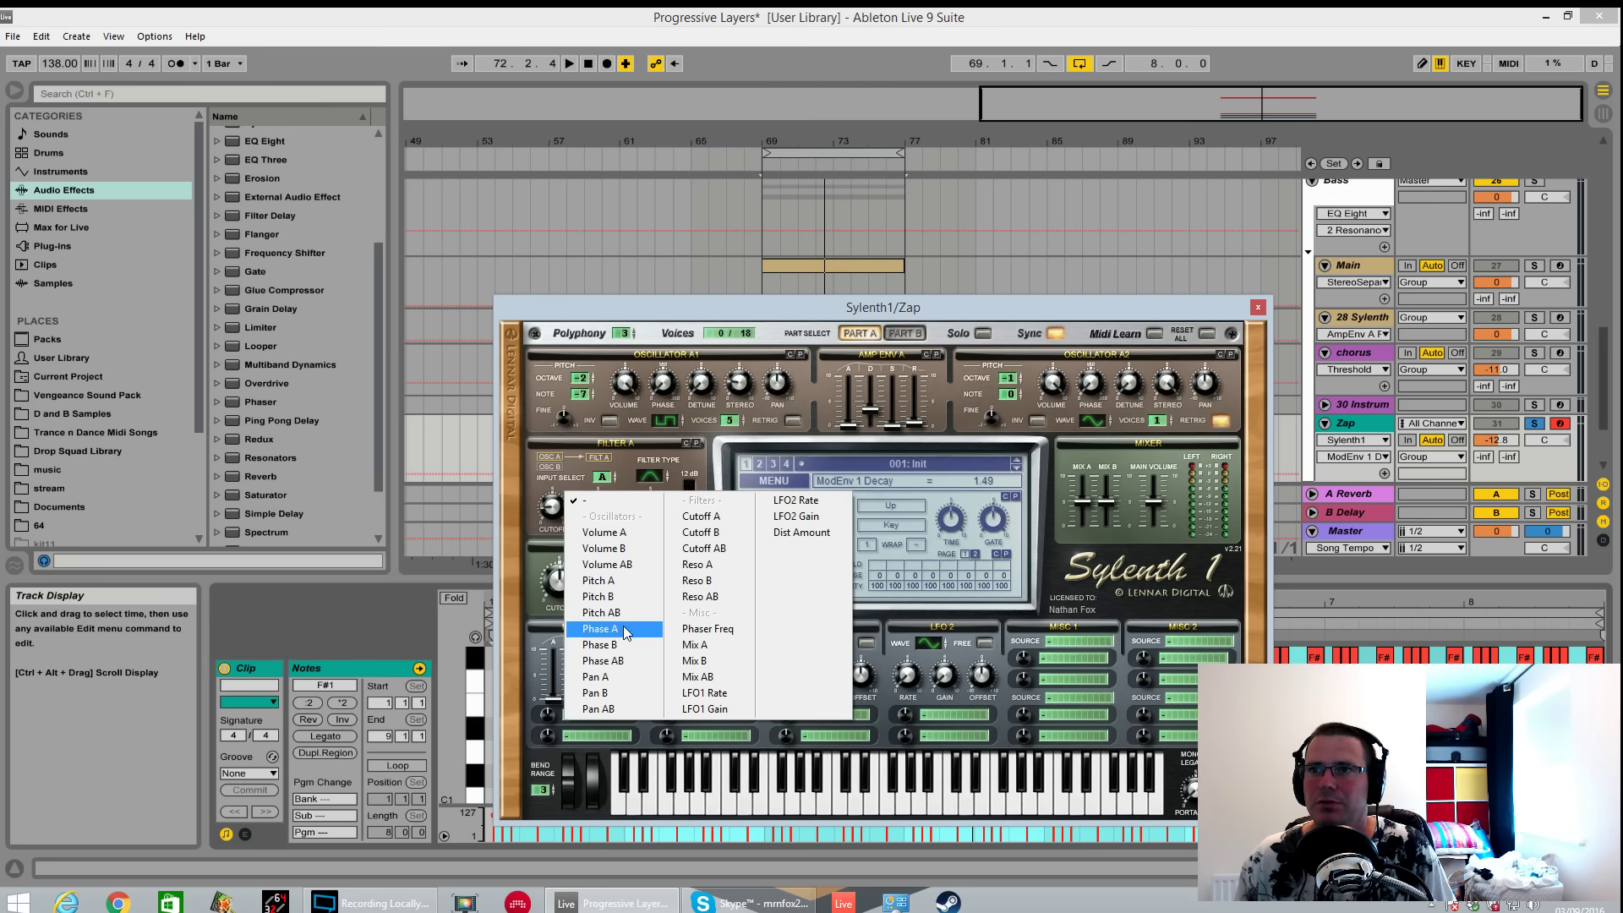
click(620, 583)
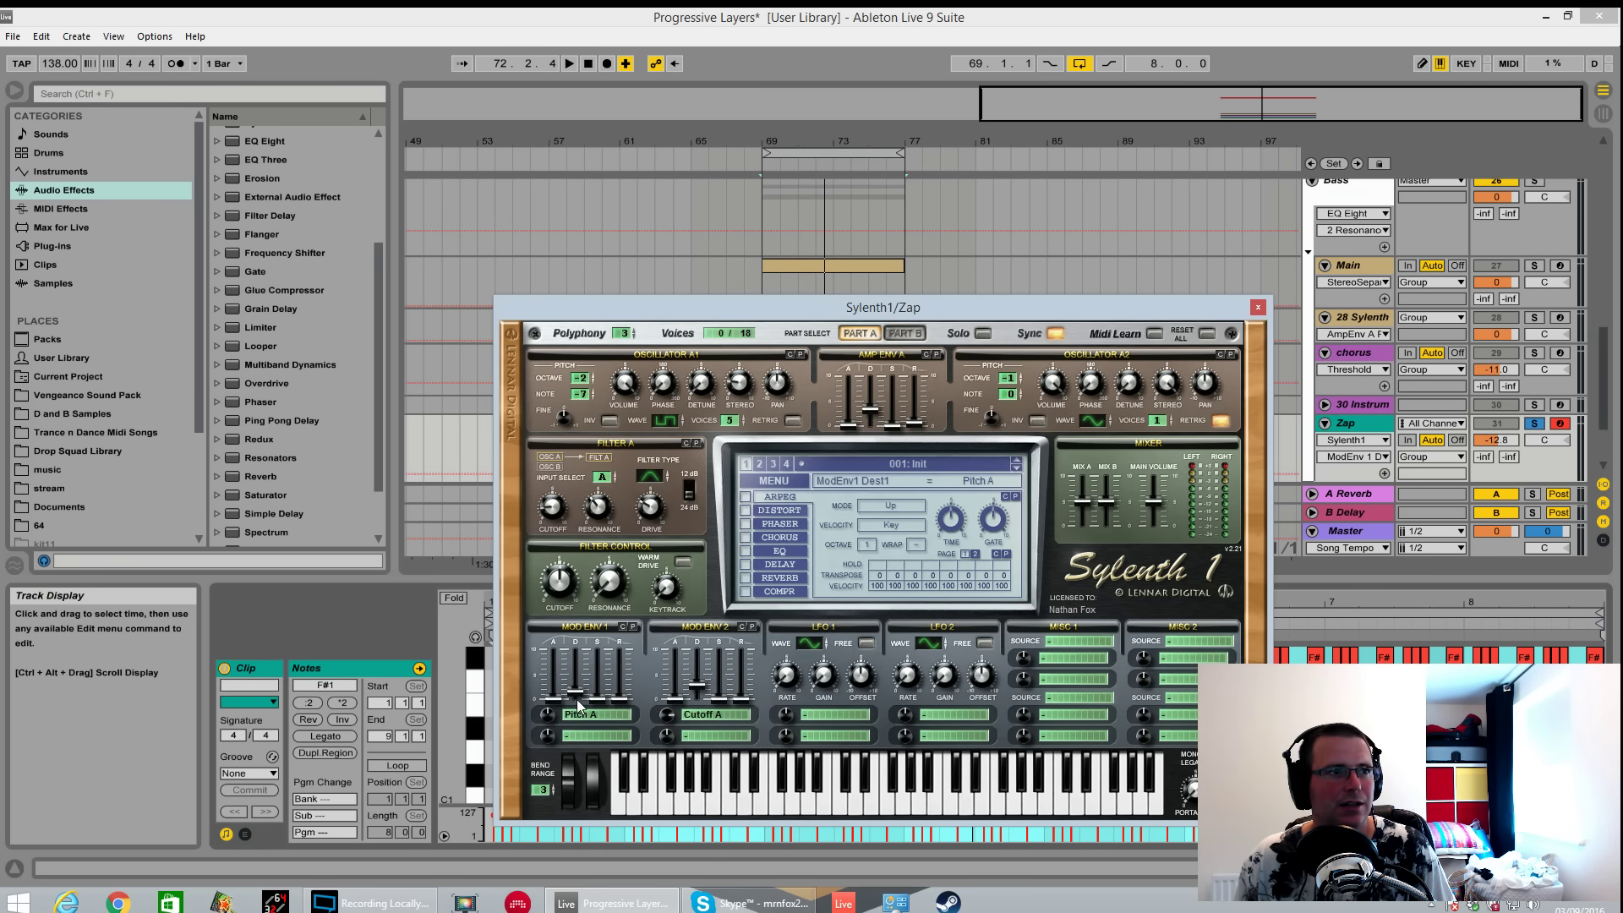
key(space)
drag(552, 715, 595, 660)
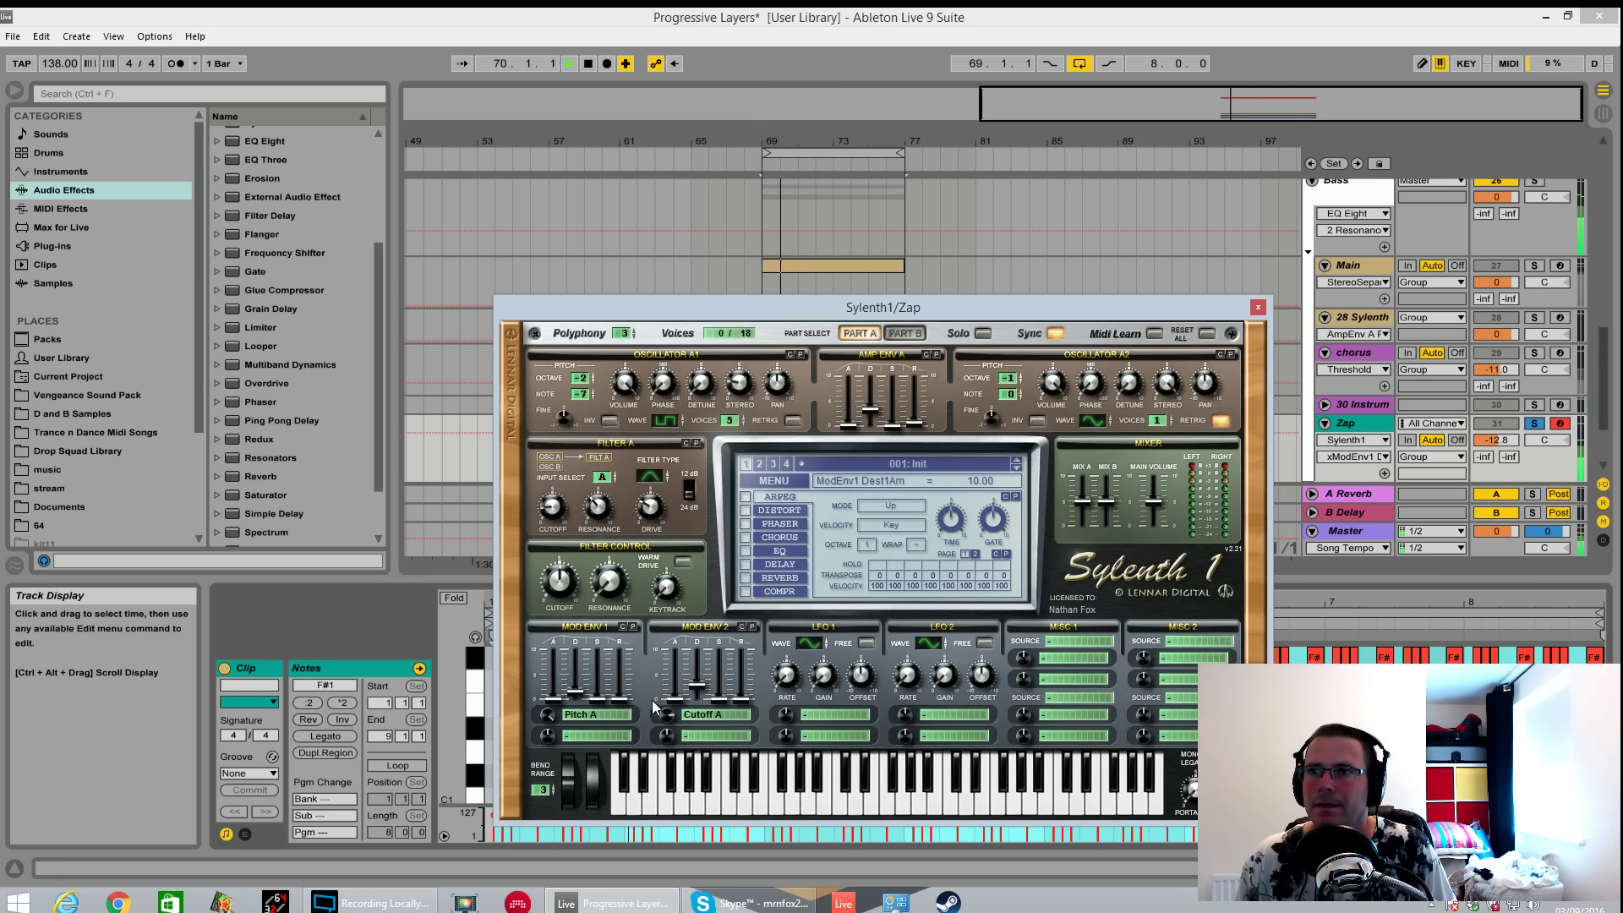
mouse_move(620, 701)
mouse_down()
mouse_move(585, 679)
mouse_move(589, 693)
mouse_up()
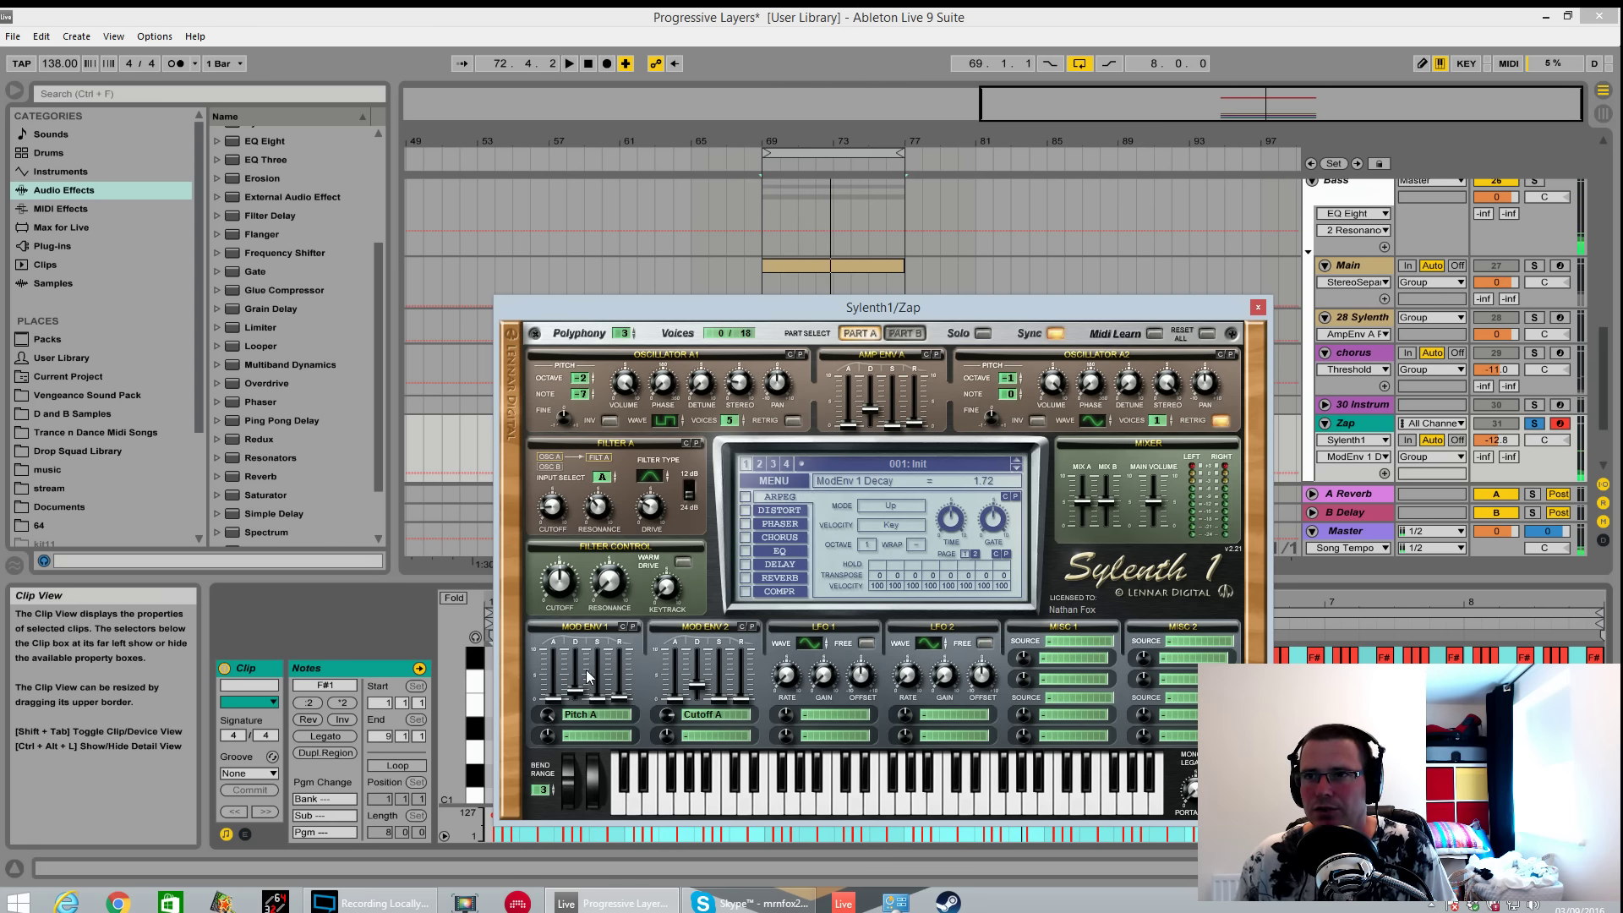
Assign Mod Env 1's second destination to Dist Amount at 6.76 and enable the distortion with the FoldBack type.
click(600, 734)
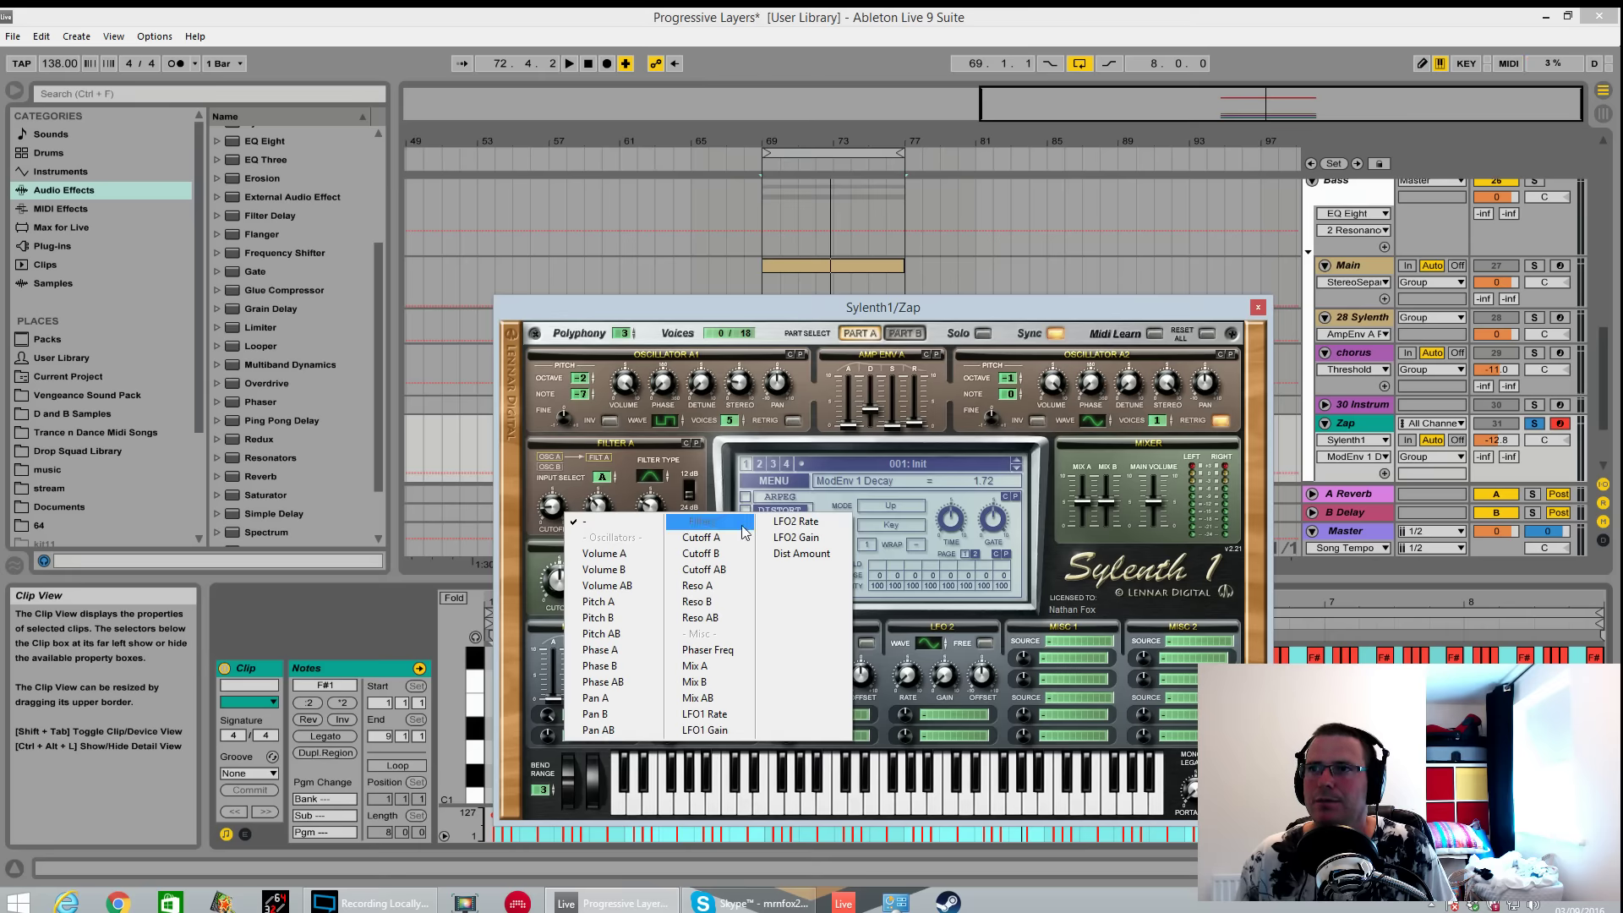
click(807, 558)
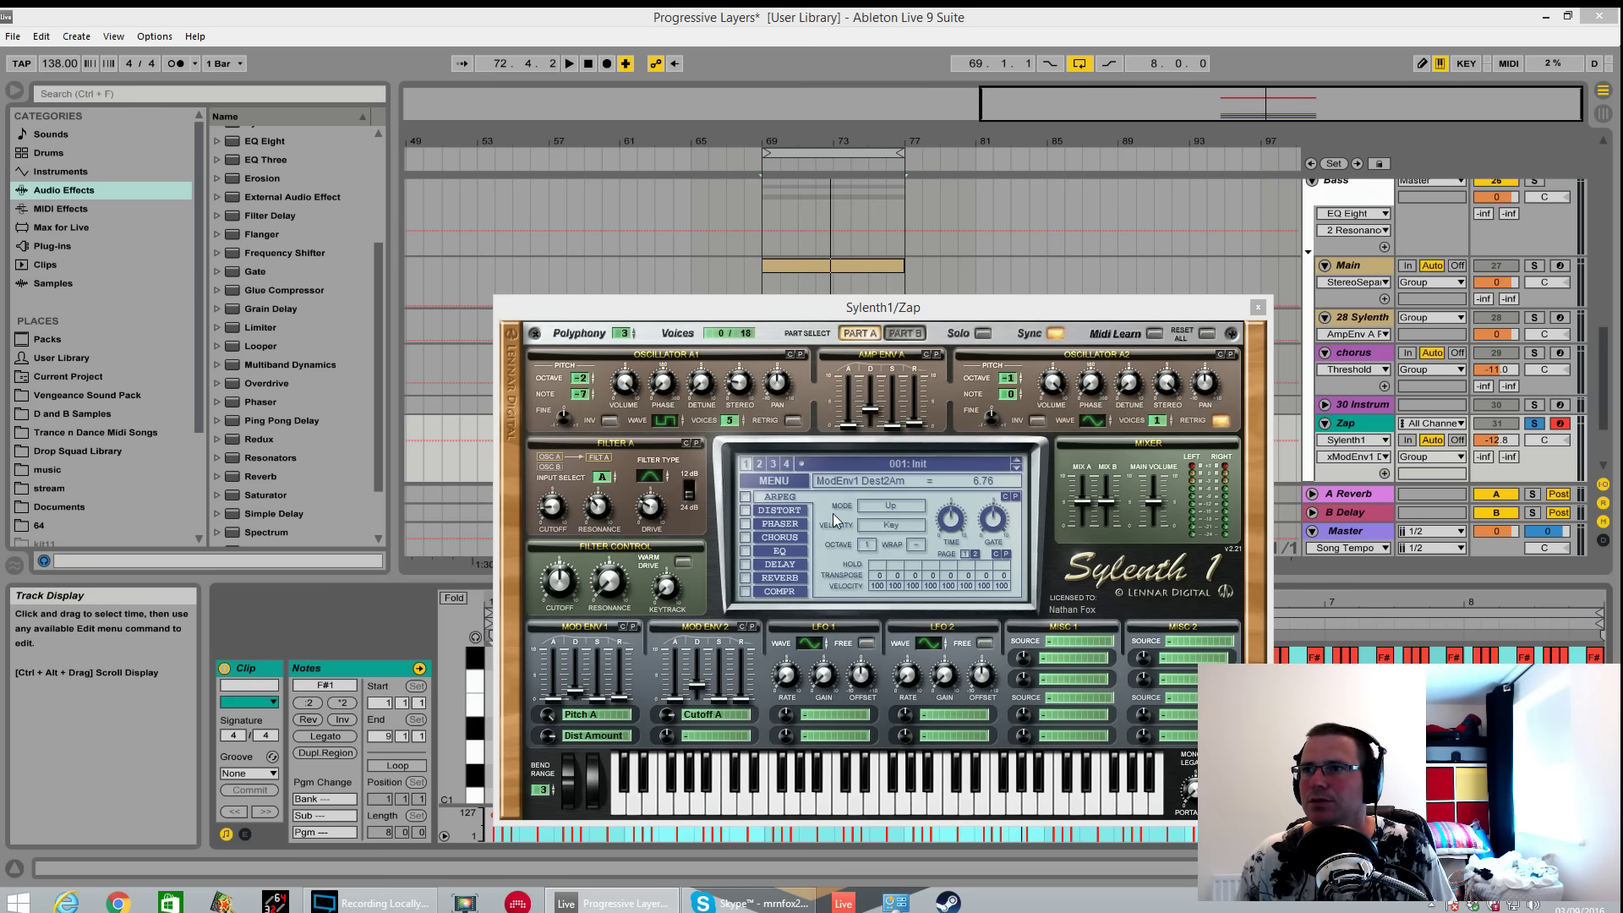
click(795, 510)
click(934, 516)
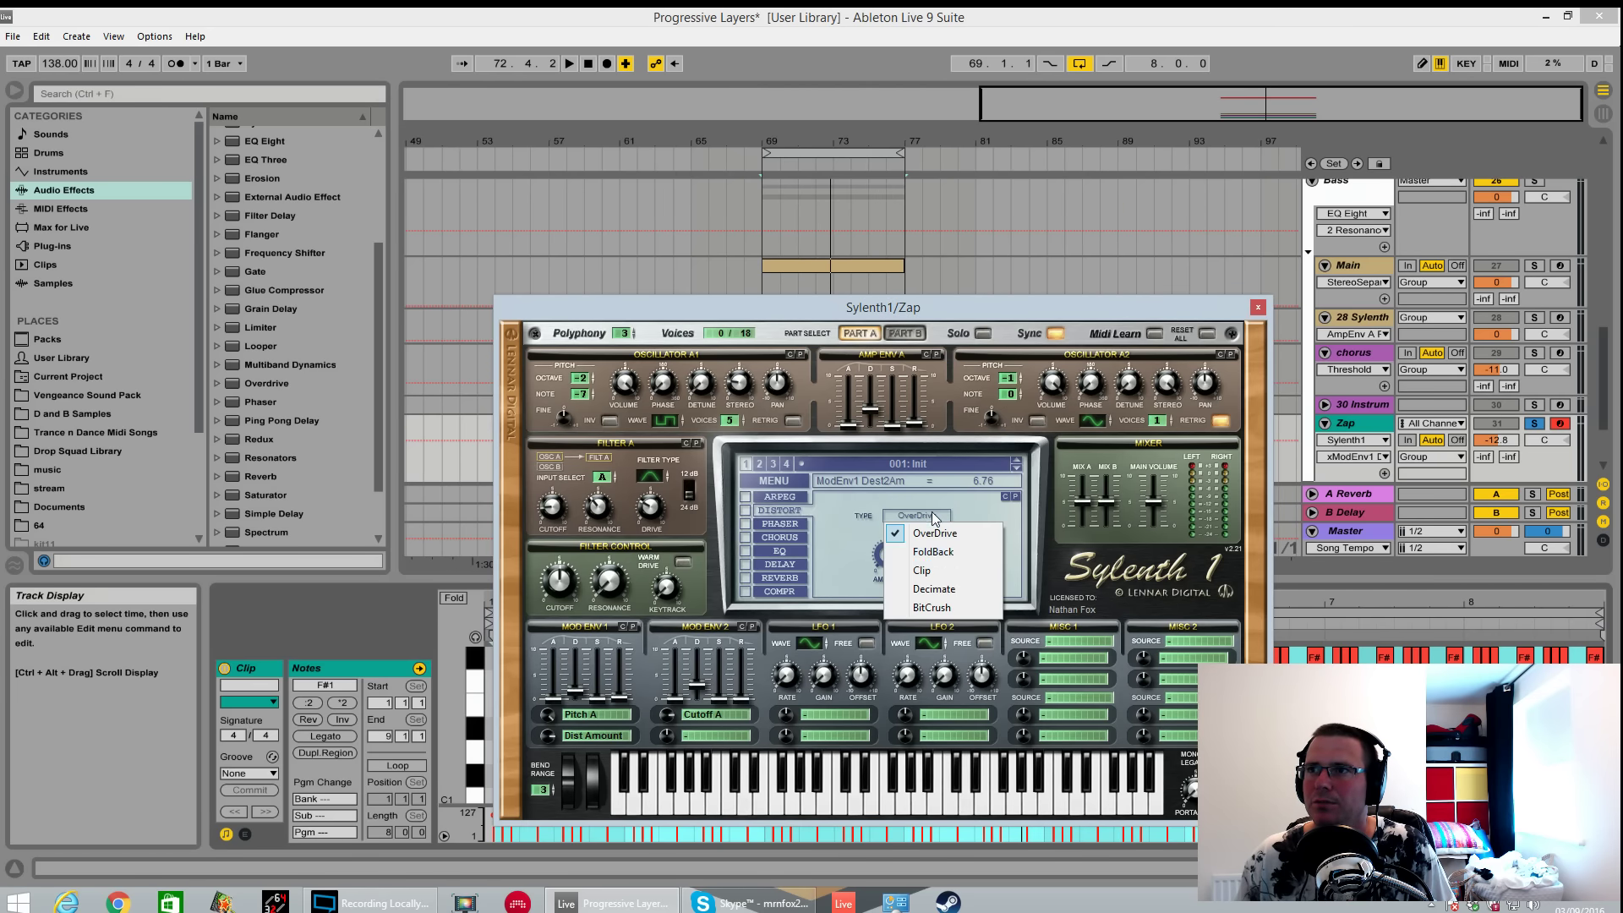
click(965, 554)
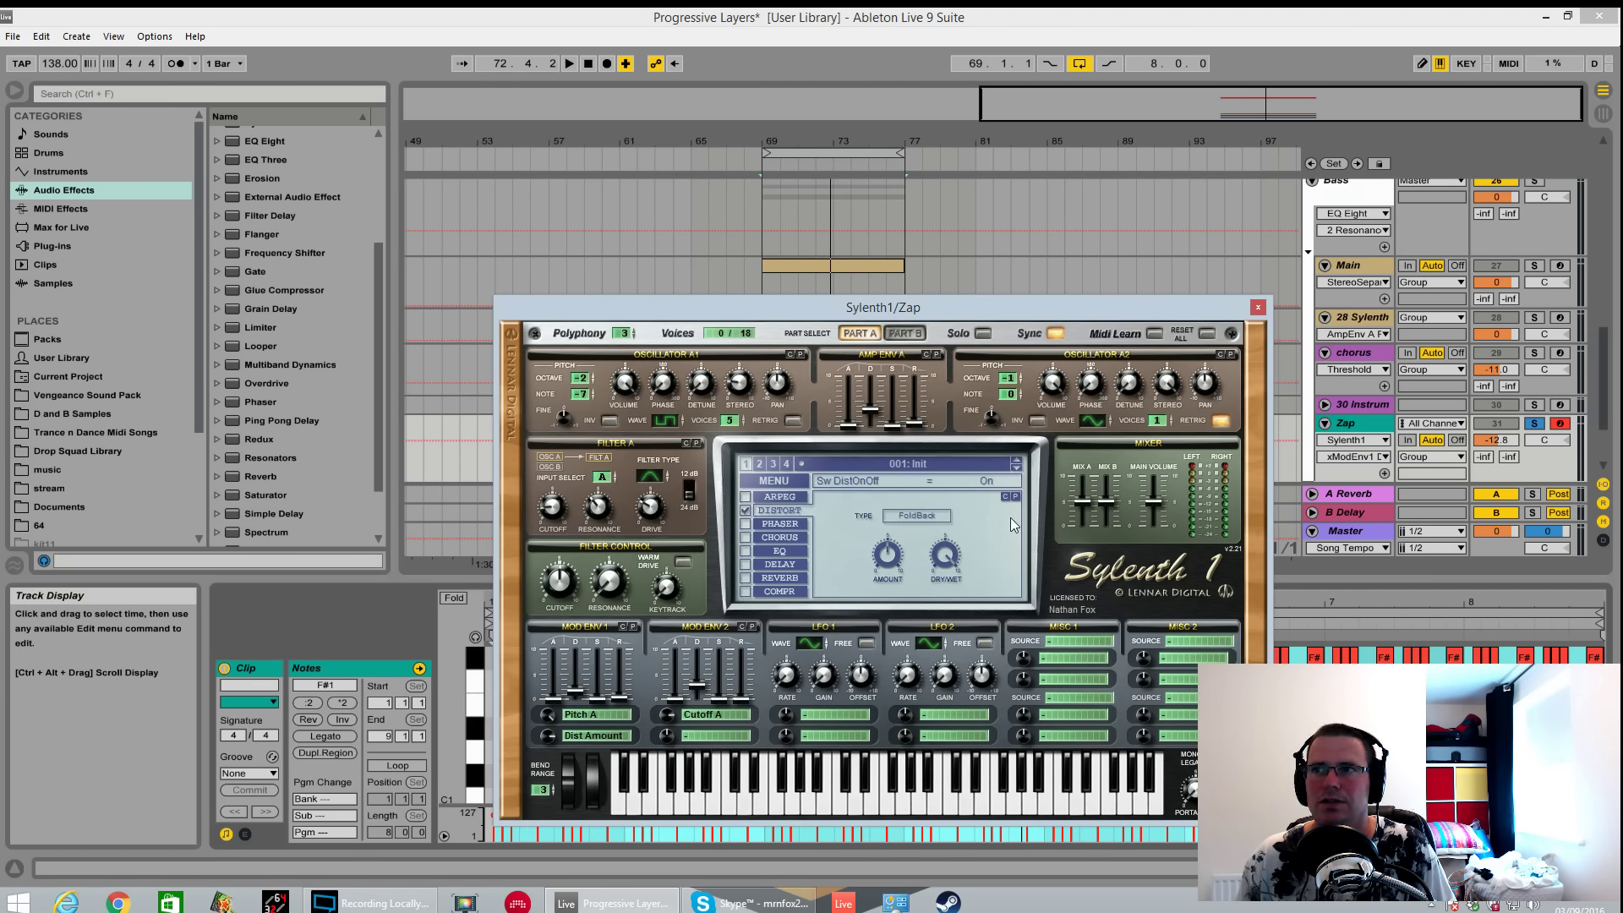
Adjust the FoldBack distortion's amount and set its dry/wet to 62.86 % while checking the loop.
drag(887, 554, 884, 585)
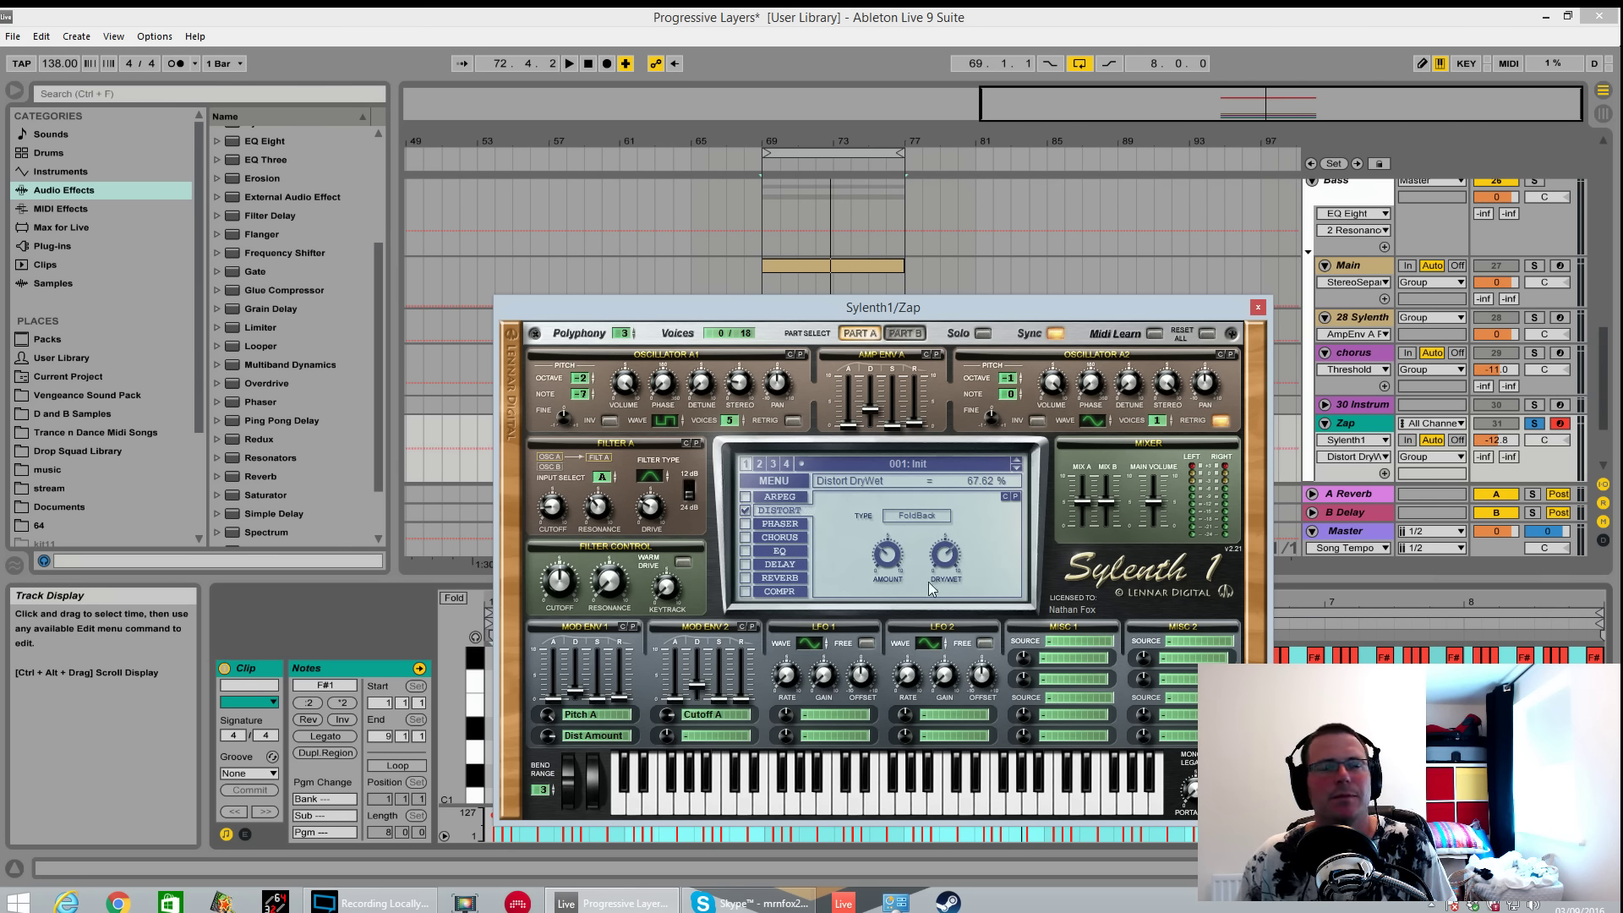
key(space)
drag(951, 558, 957, 568)
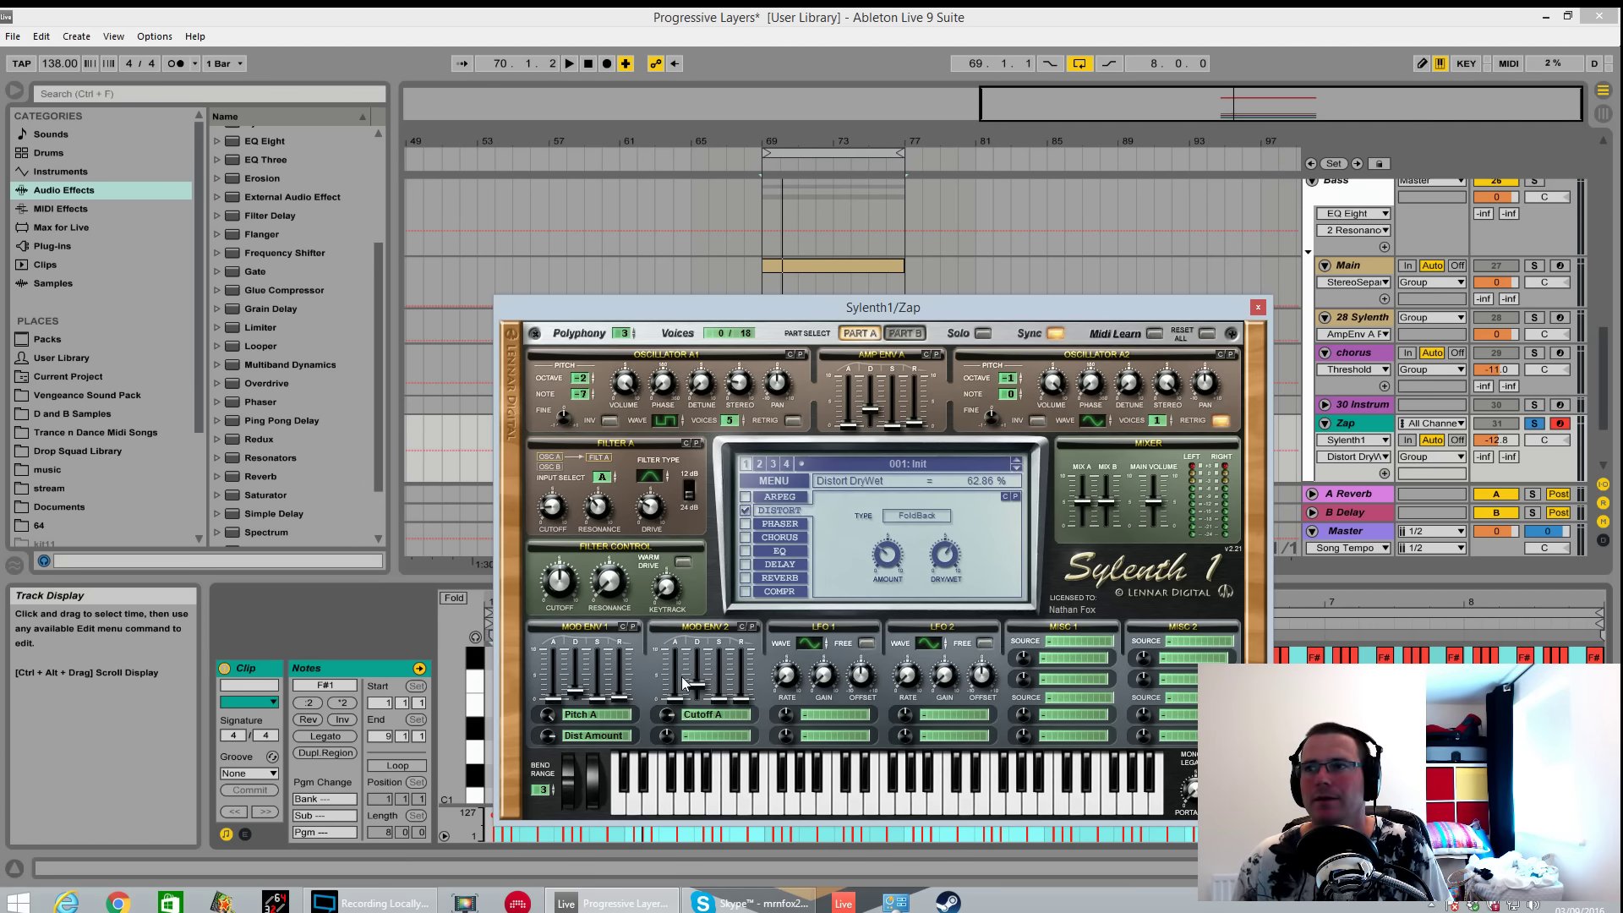
key(space)
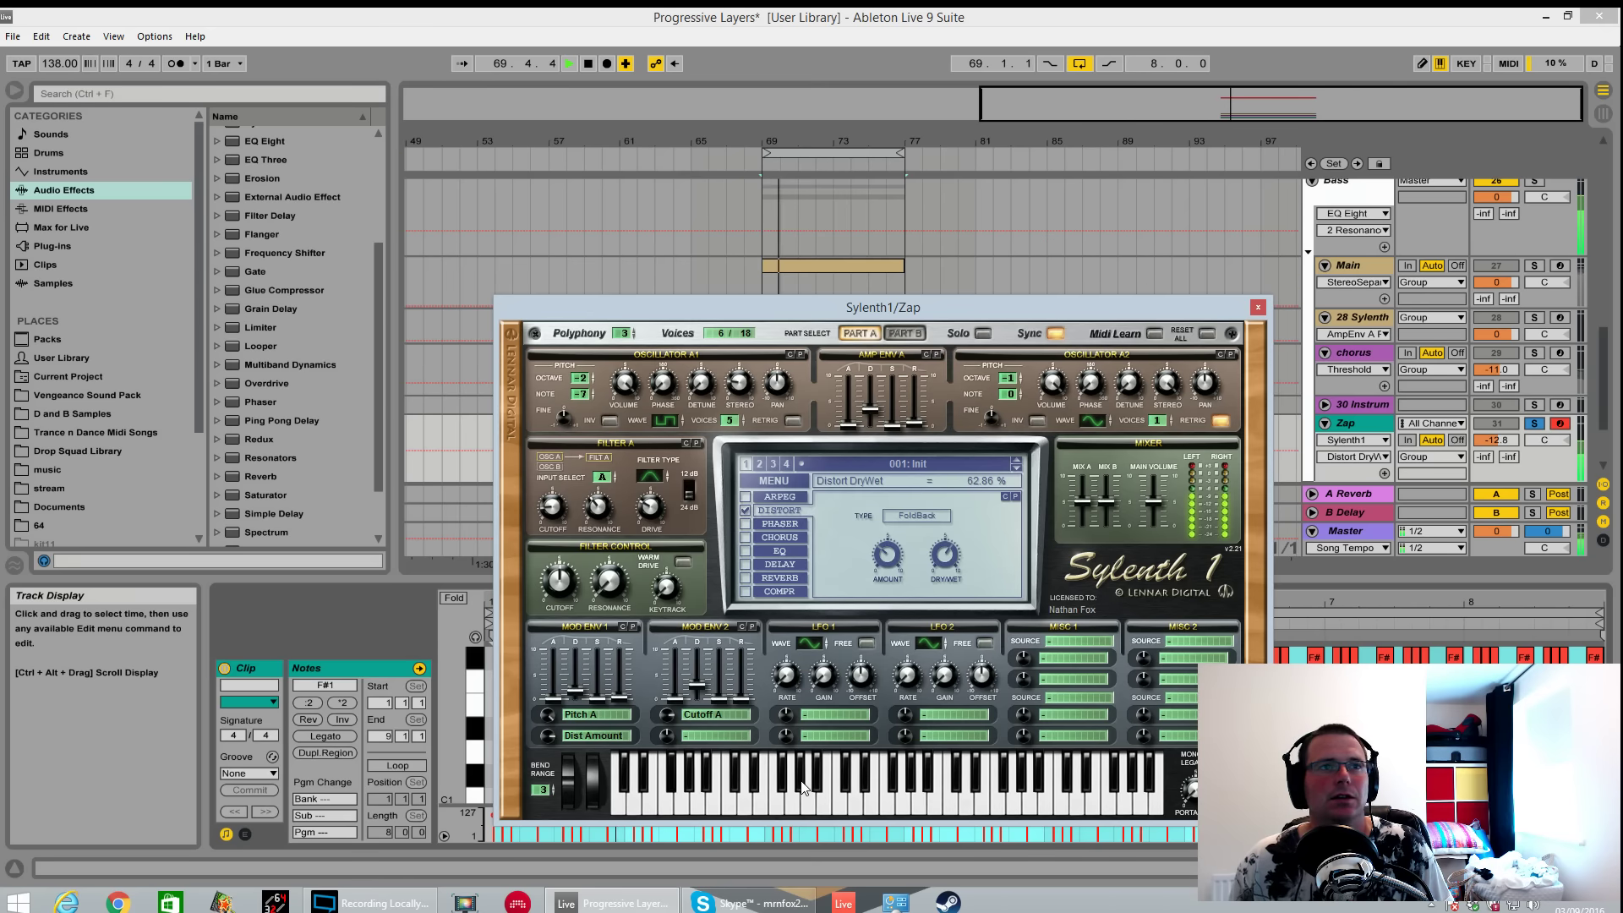
Enable Sylenth1's EQ on Zap, set bass to 10.71 dB and treble frequency to 721.90 Hz, adjusting the bass frequency too.
click(779, 550)
key(space)
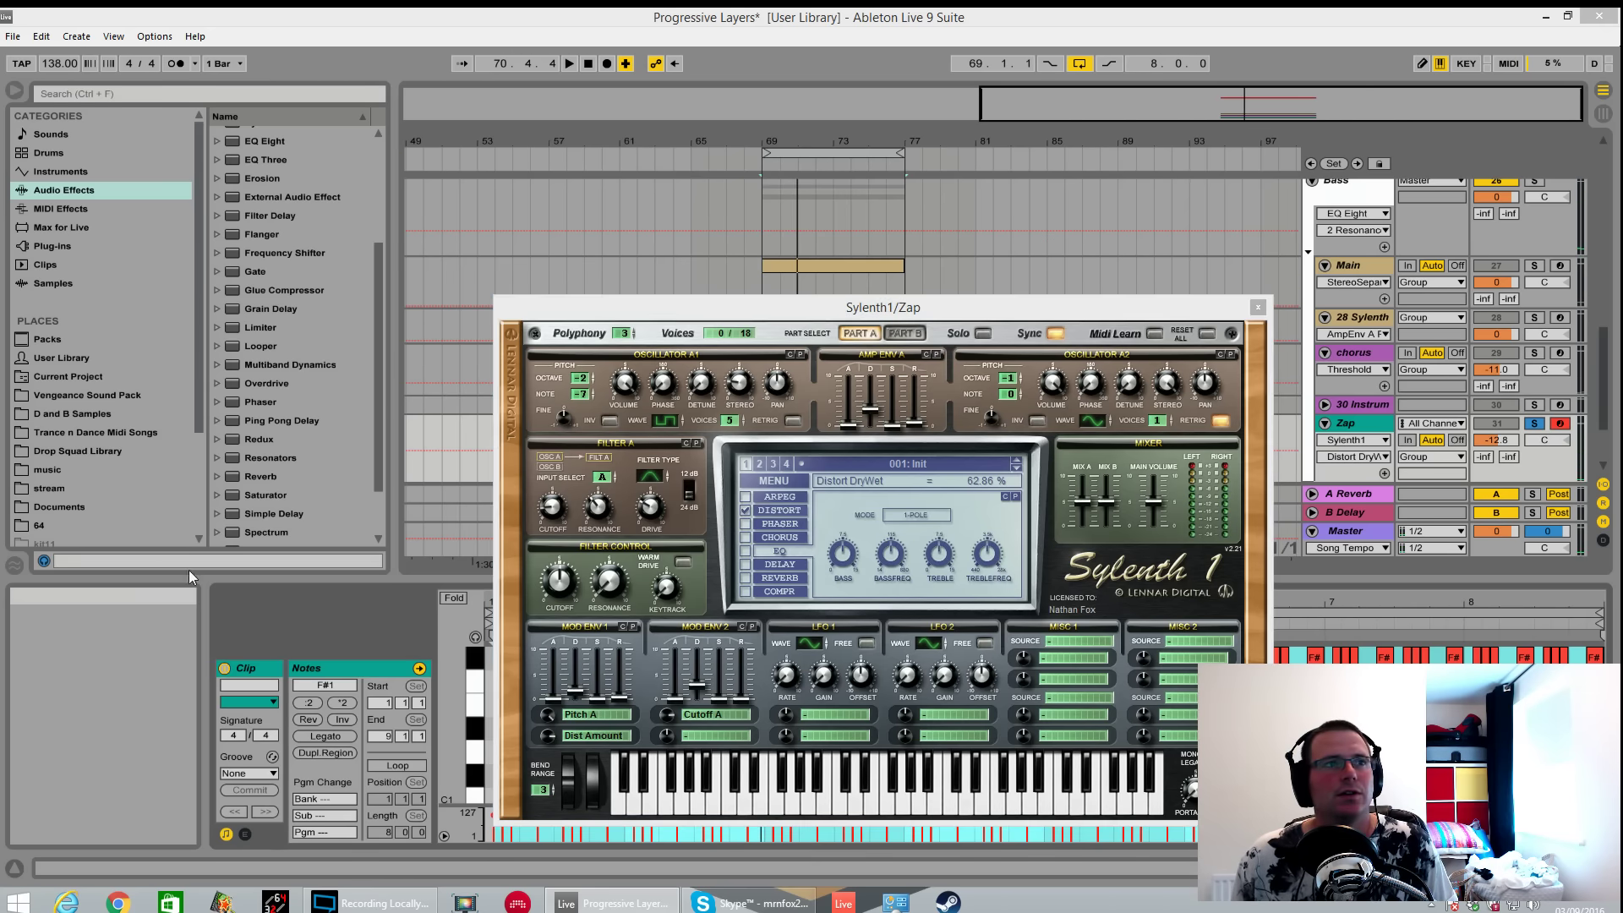
click(744, 551)
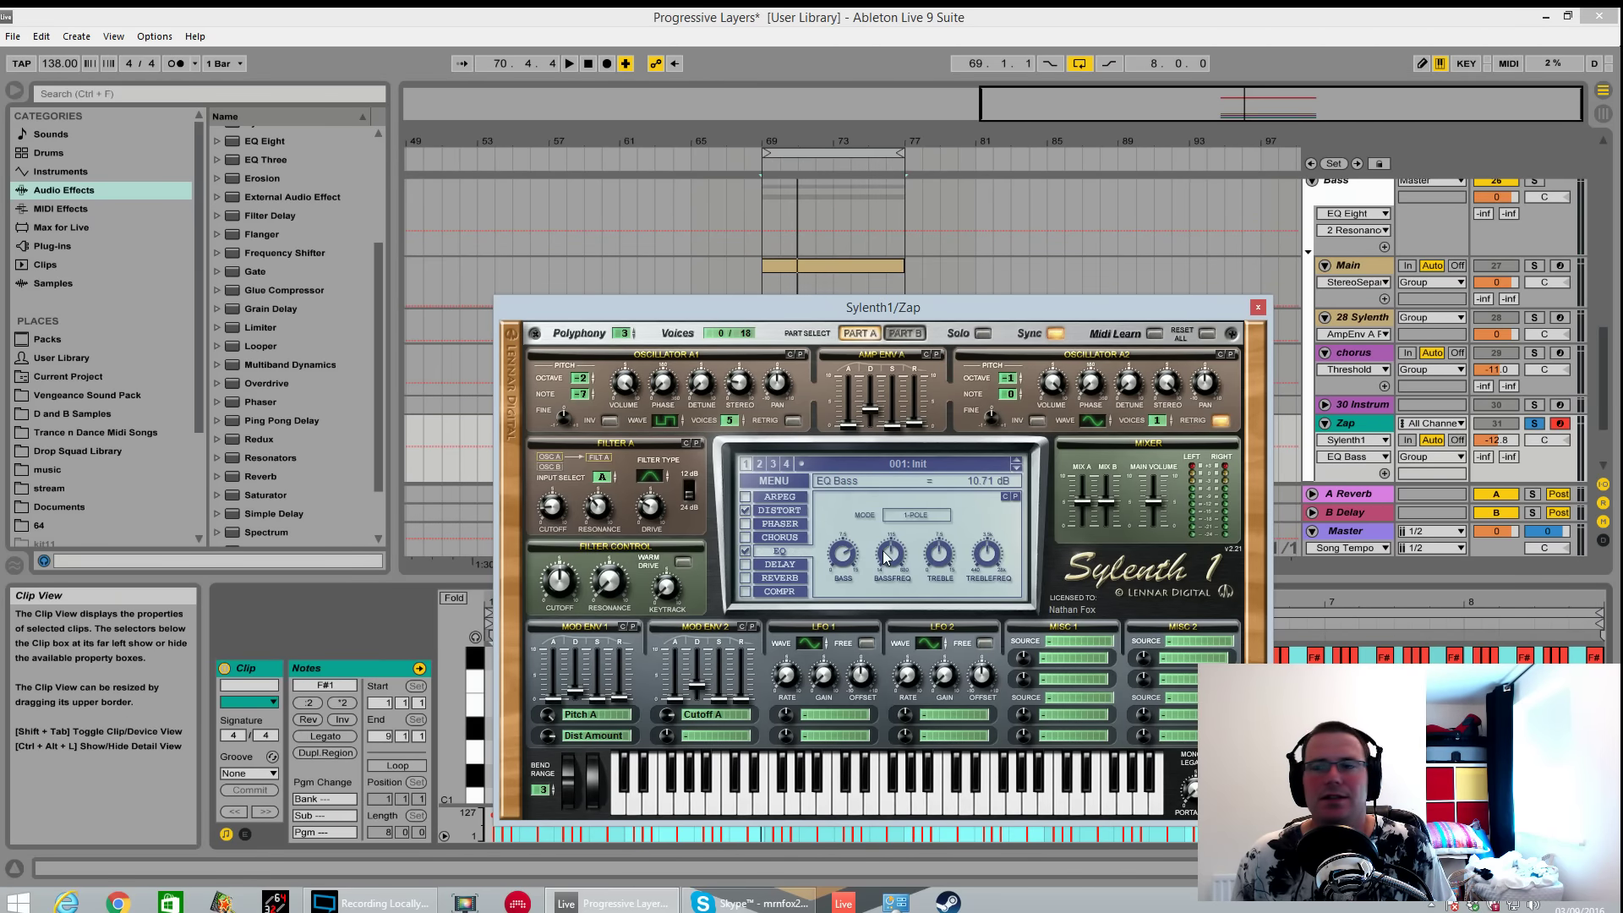
drag(885, 552, 898, 531)
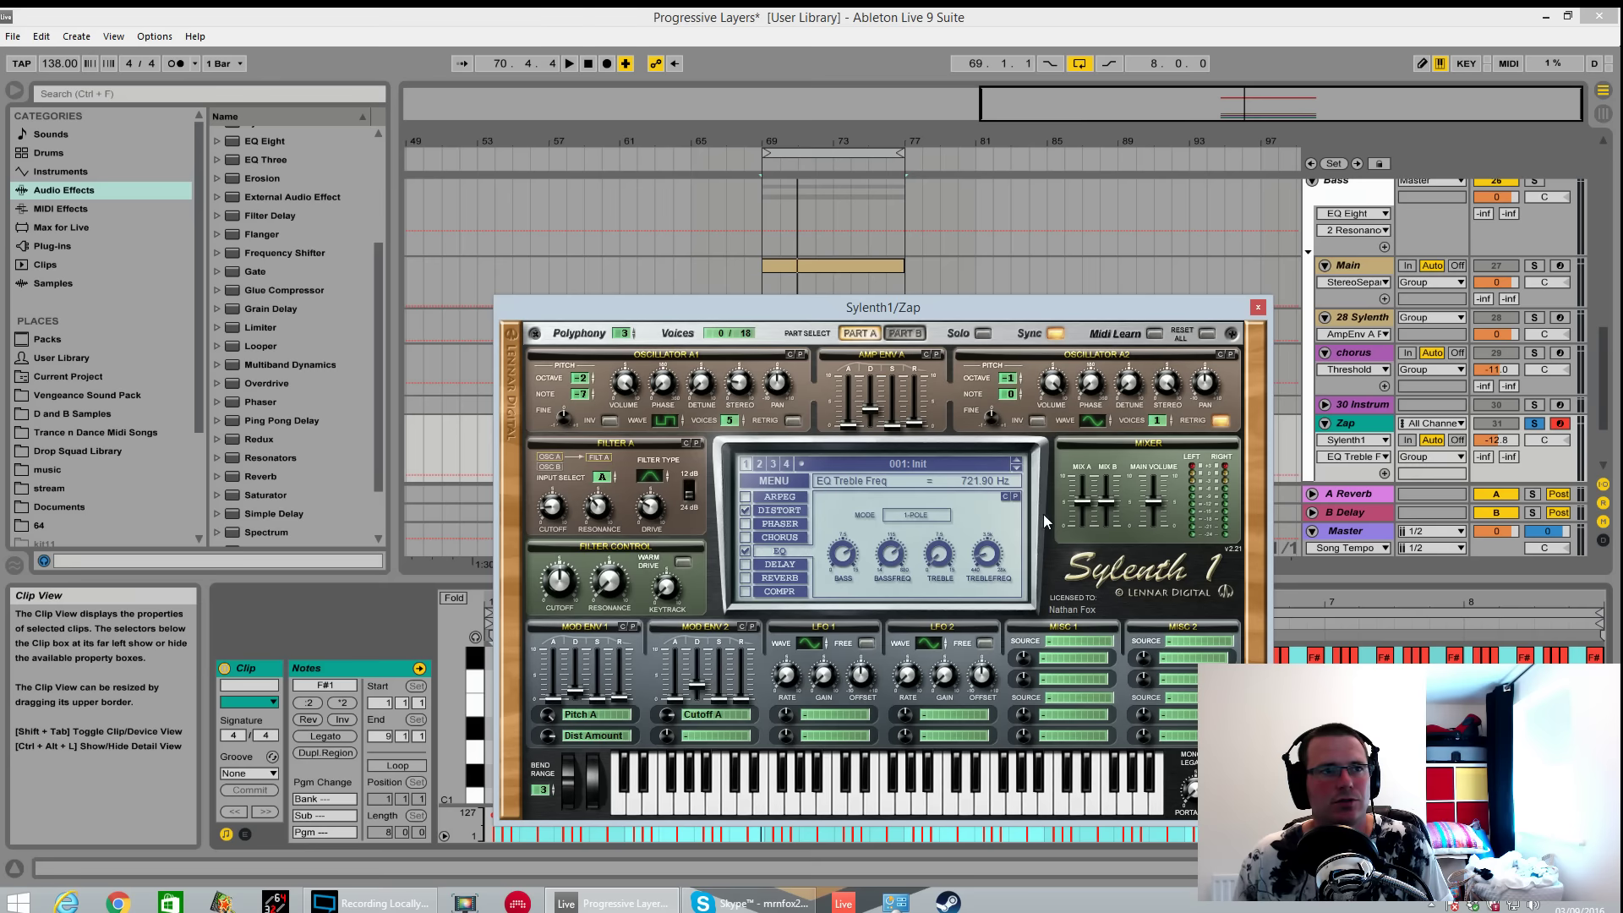
key(space)
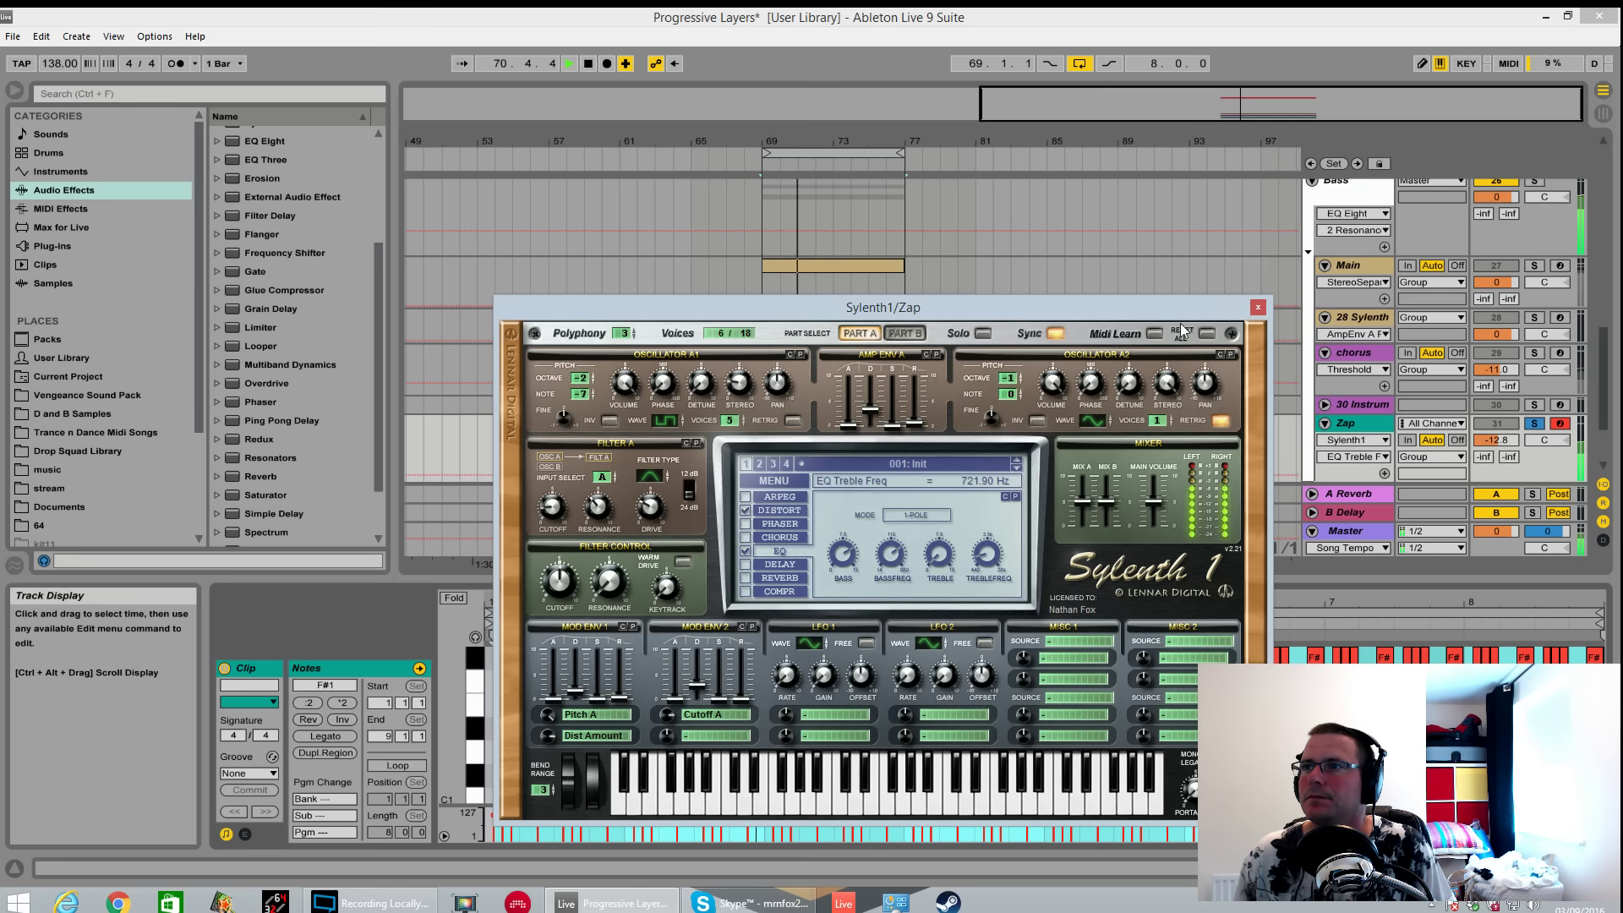
Load the saved Progressive punch.fxp preset into Zap's Sylenth1 and set Mod Env 1's decay to 2.07.
click(773, 480)
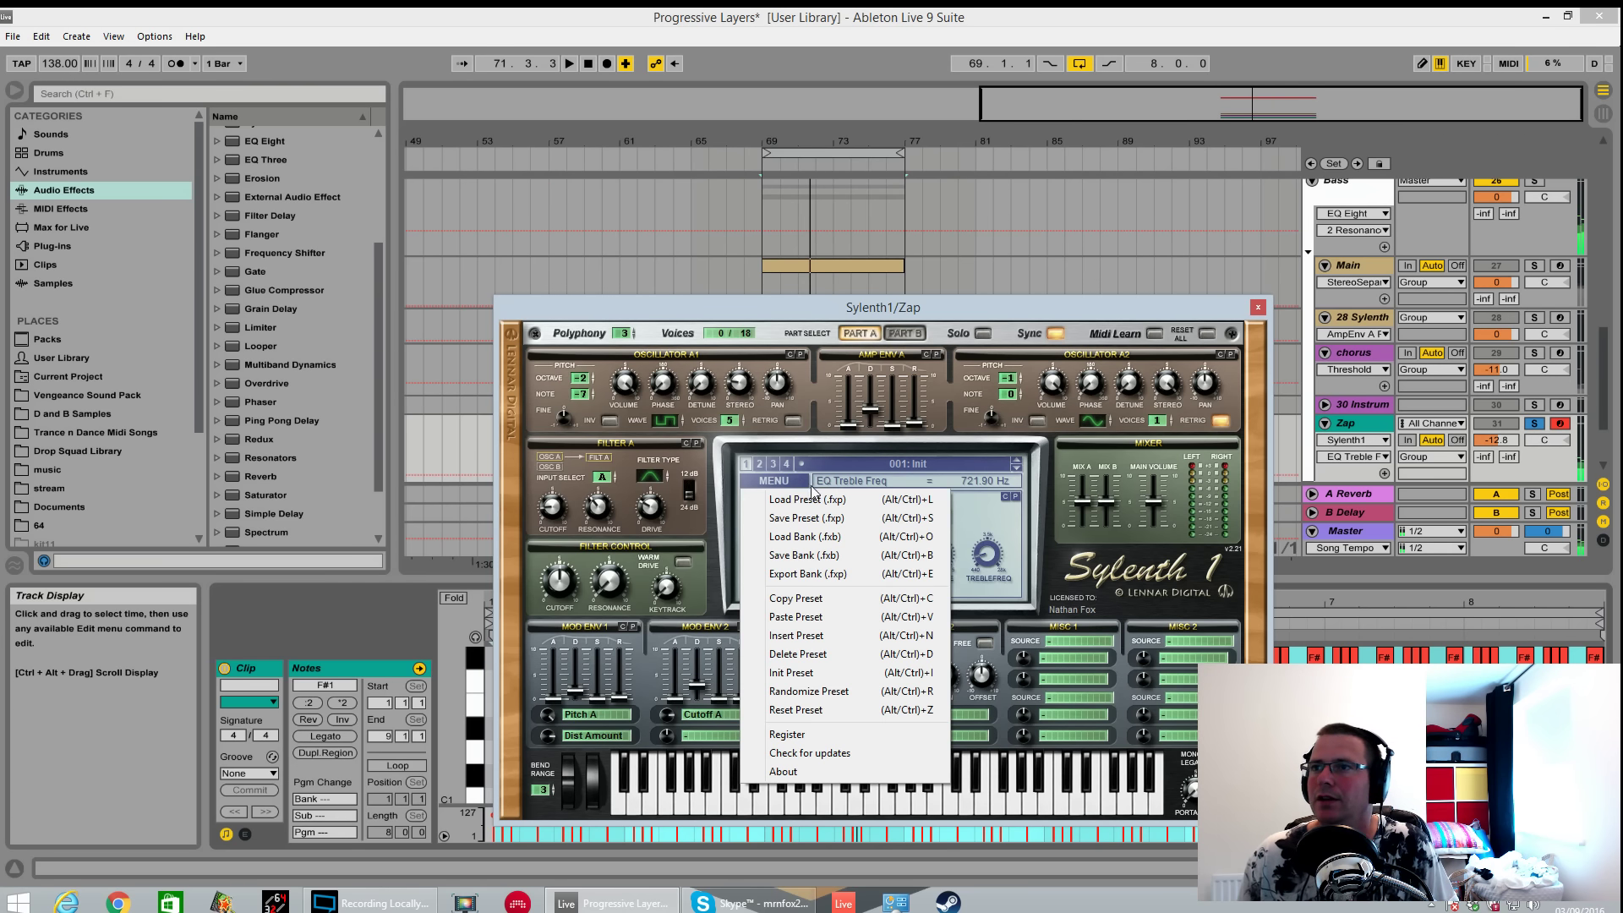
click(813, 502)
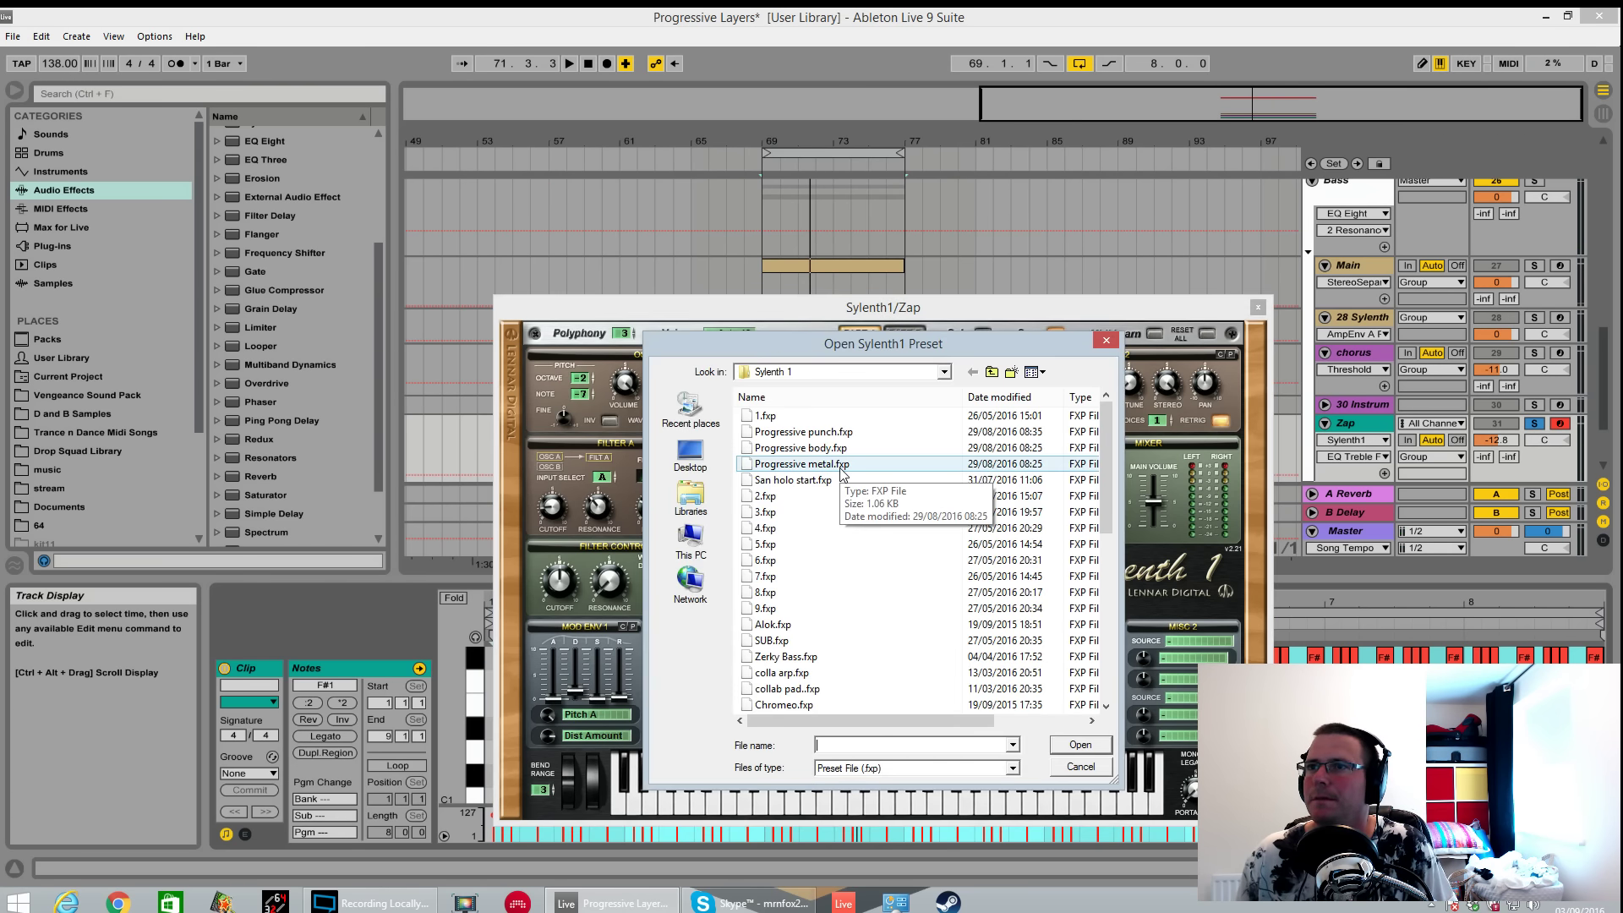
click(844, 434)
click(1086, 749)
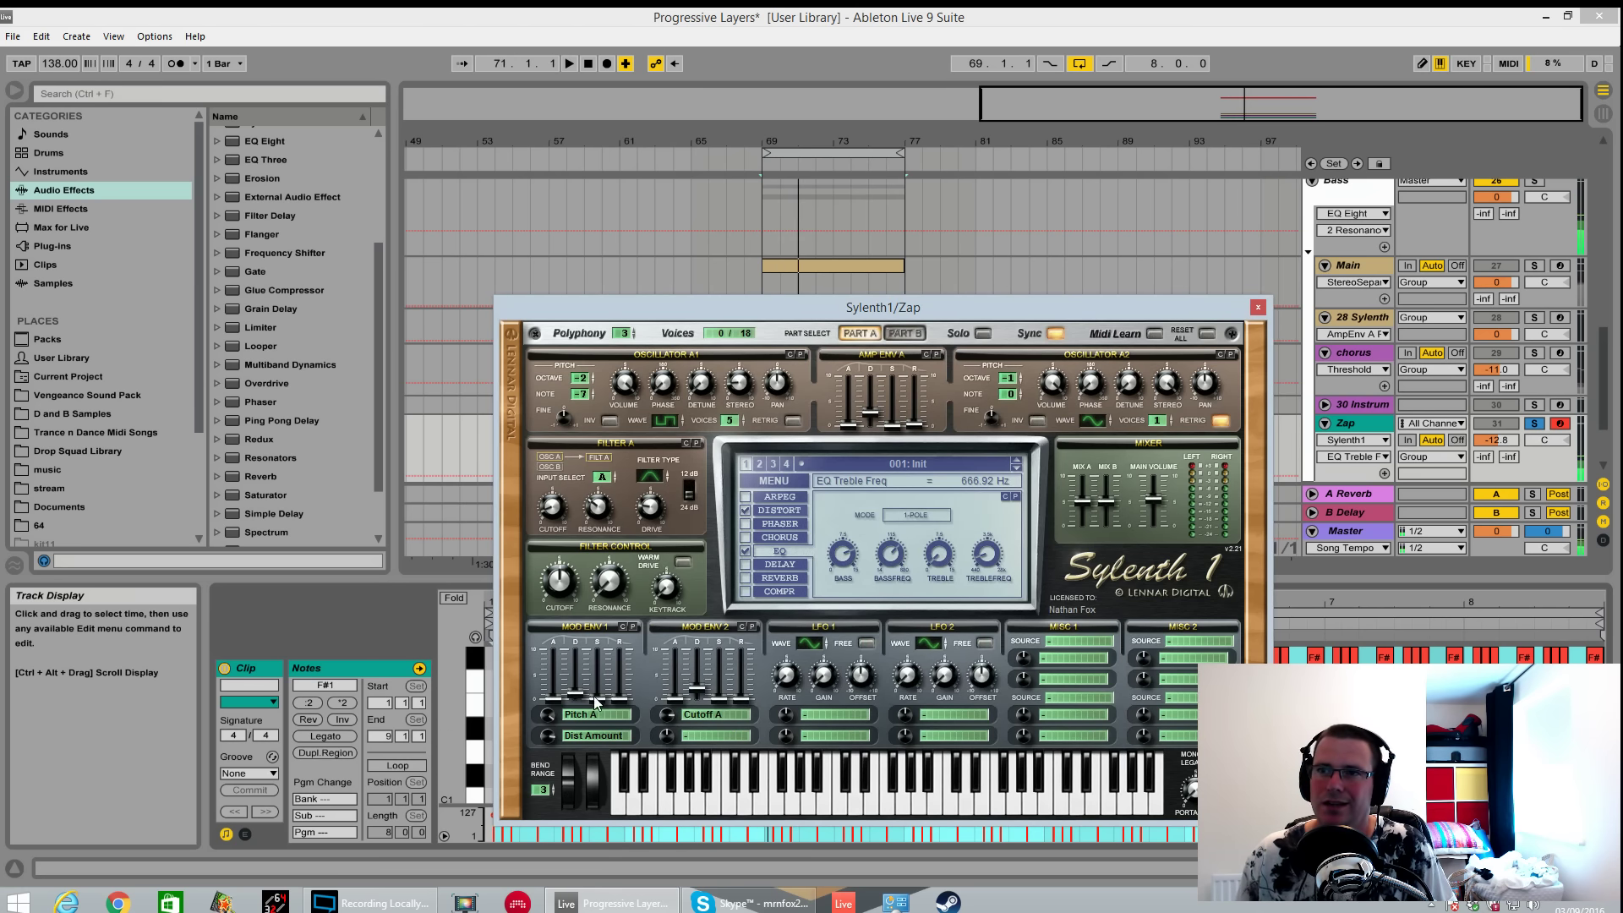
drag(577, 696, 579, 690)
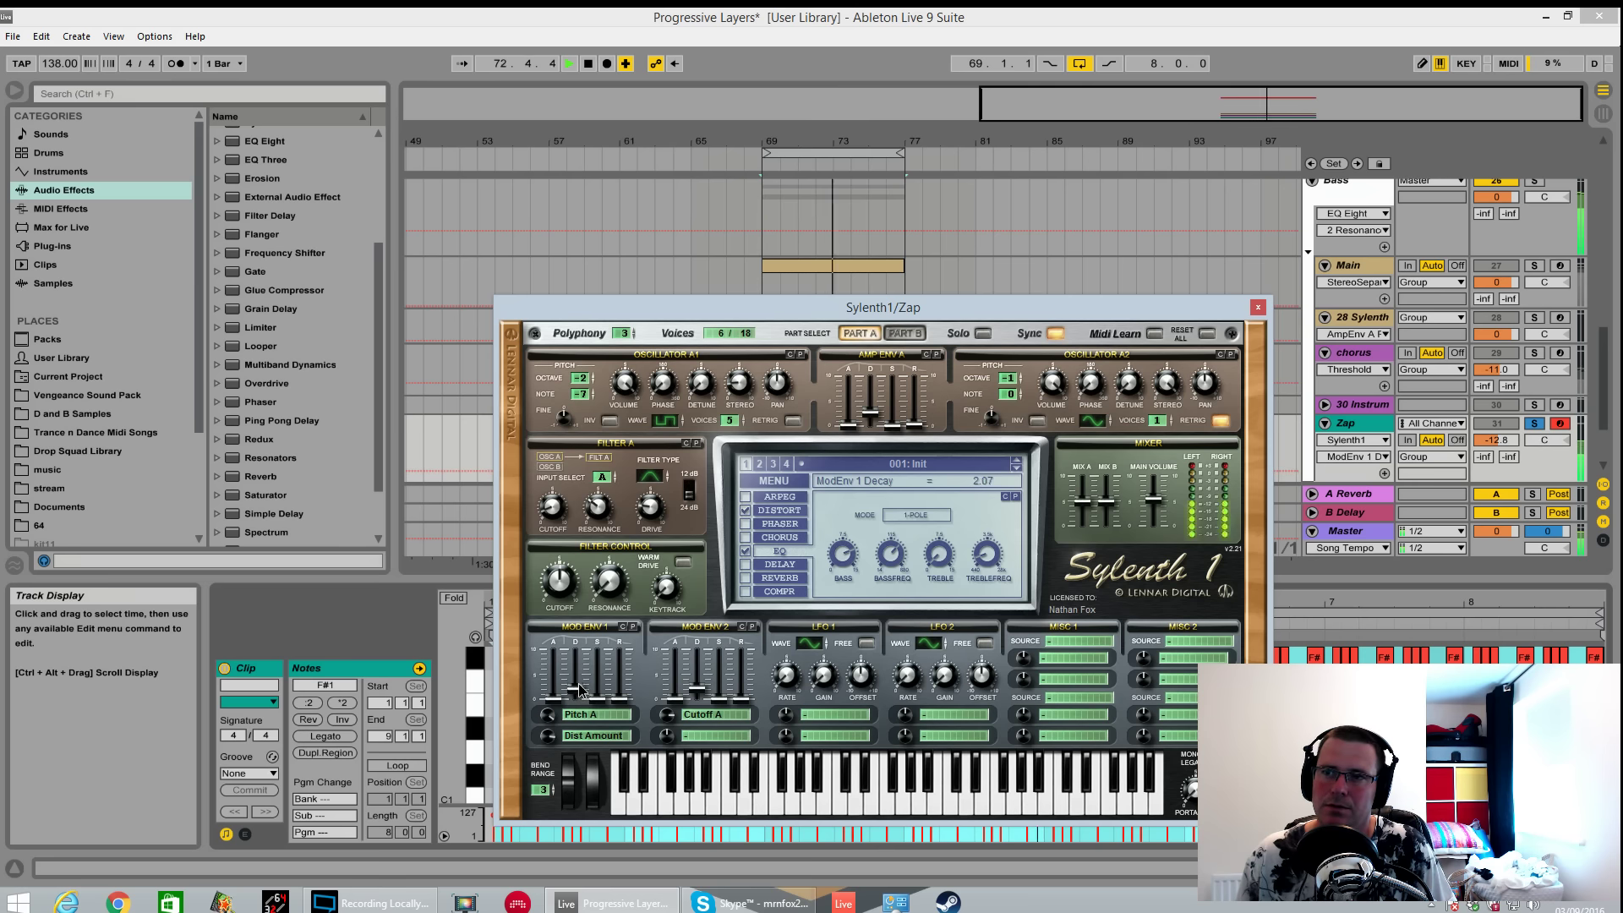
key(space)
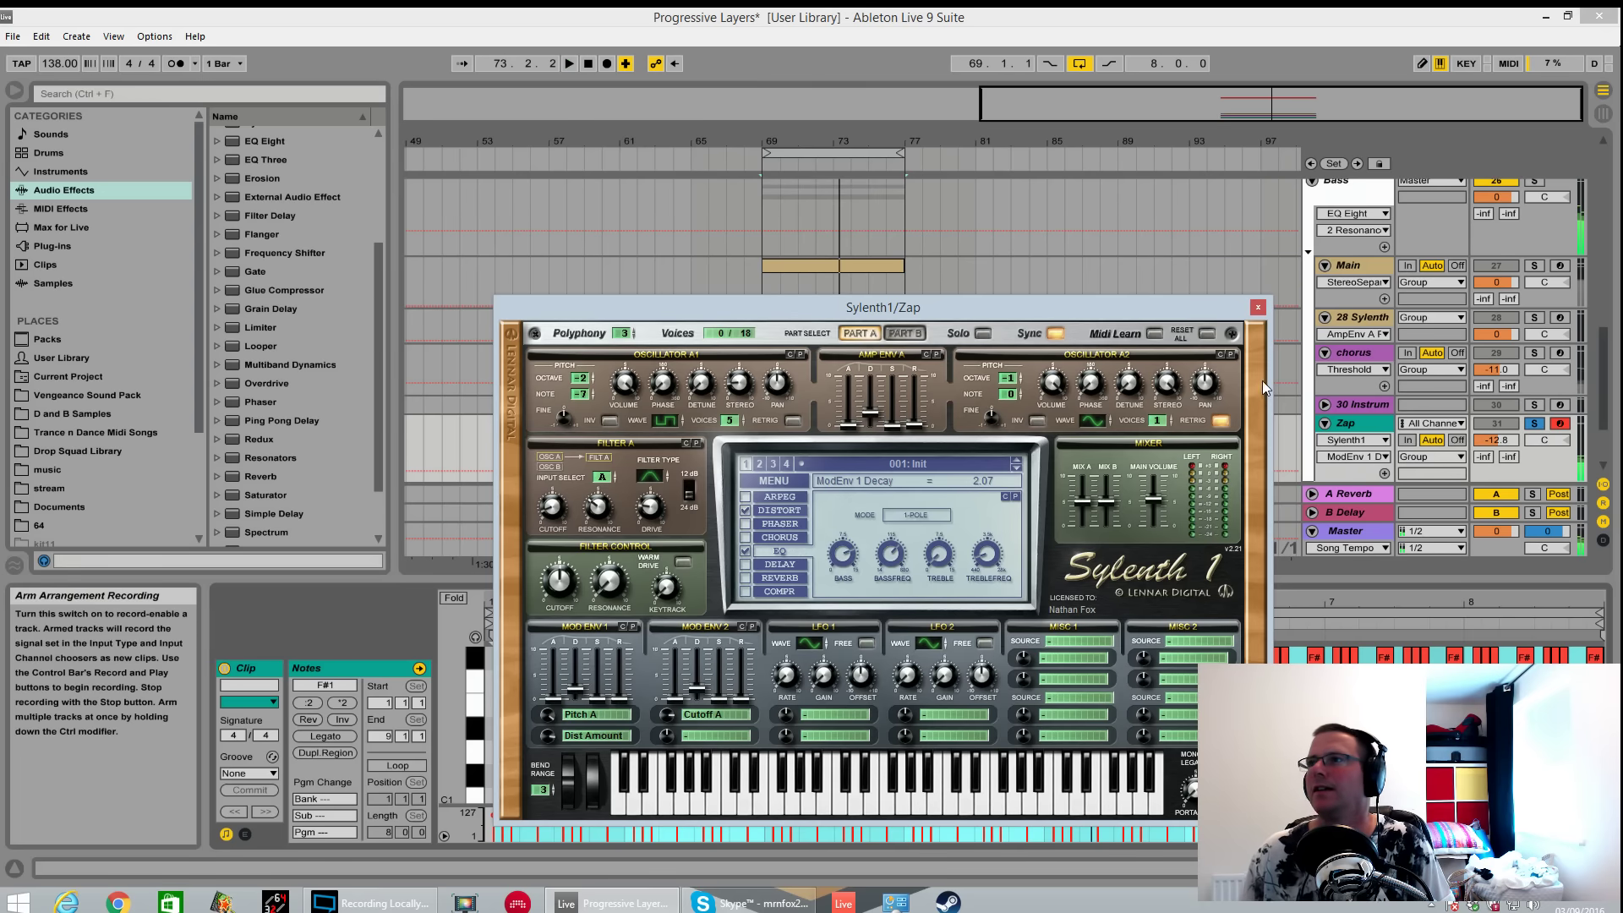
Close Zap's Sylenth1 window and bring up the device chains of the Zap and 32 Sylenth tracks.
click(1256, 309)
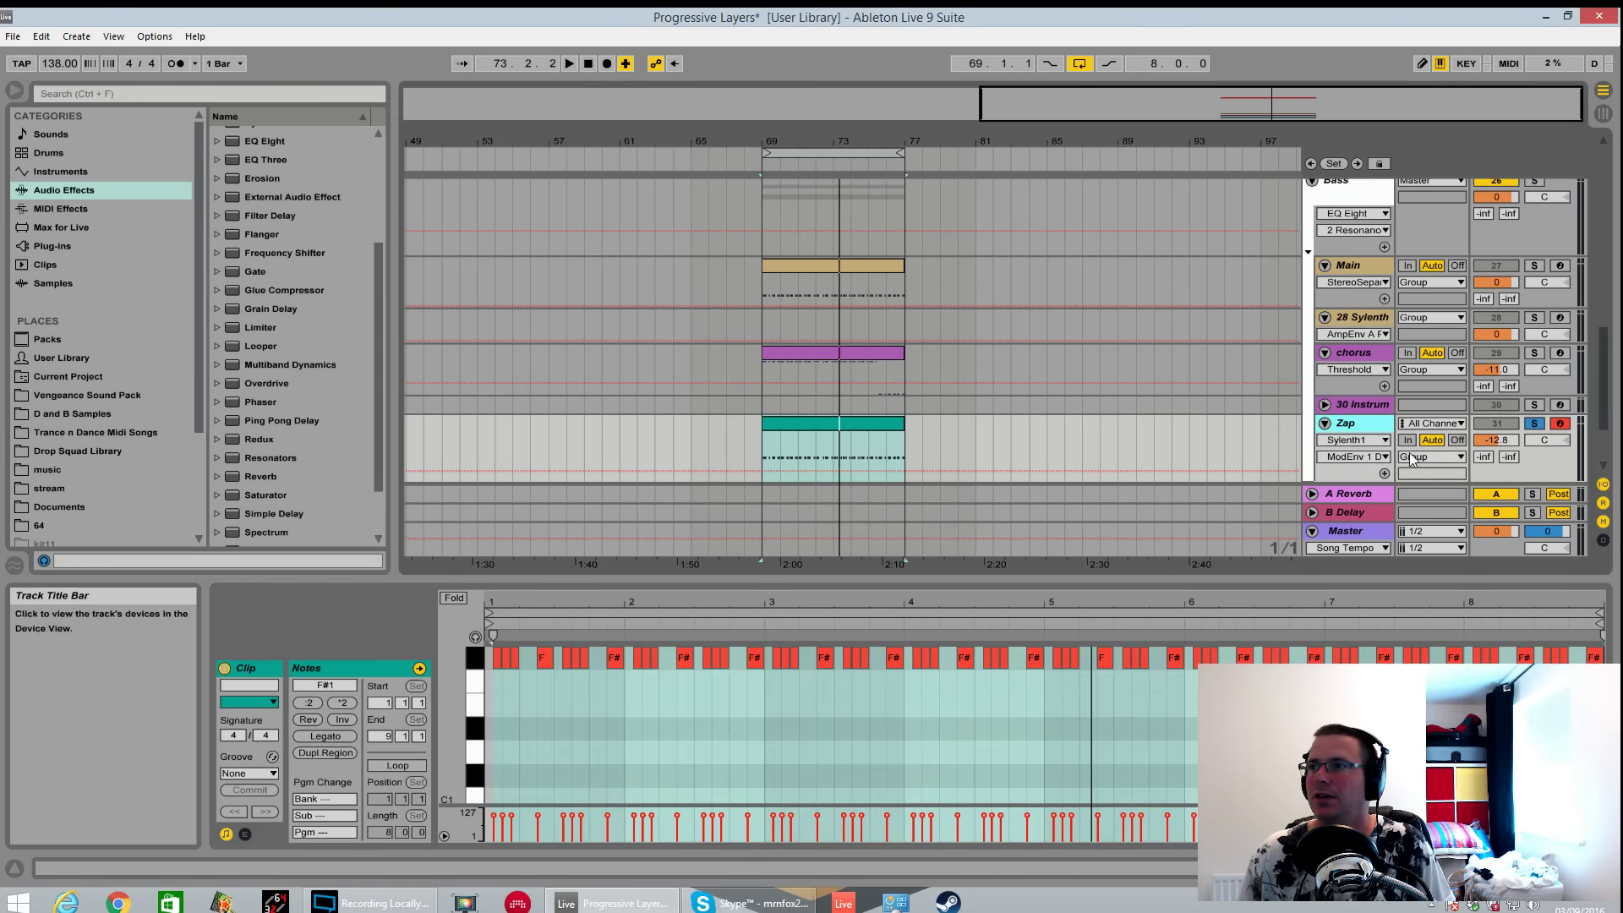
click(1374, 427)
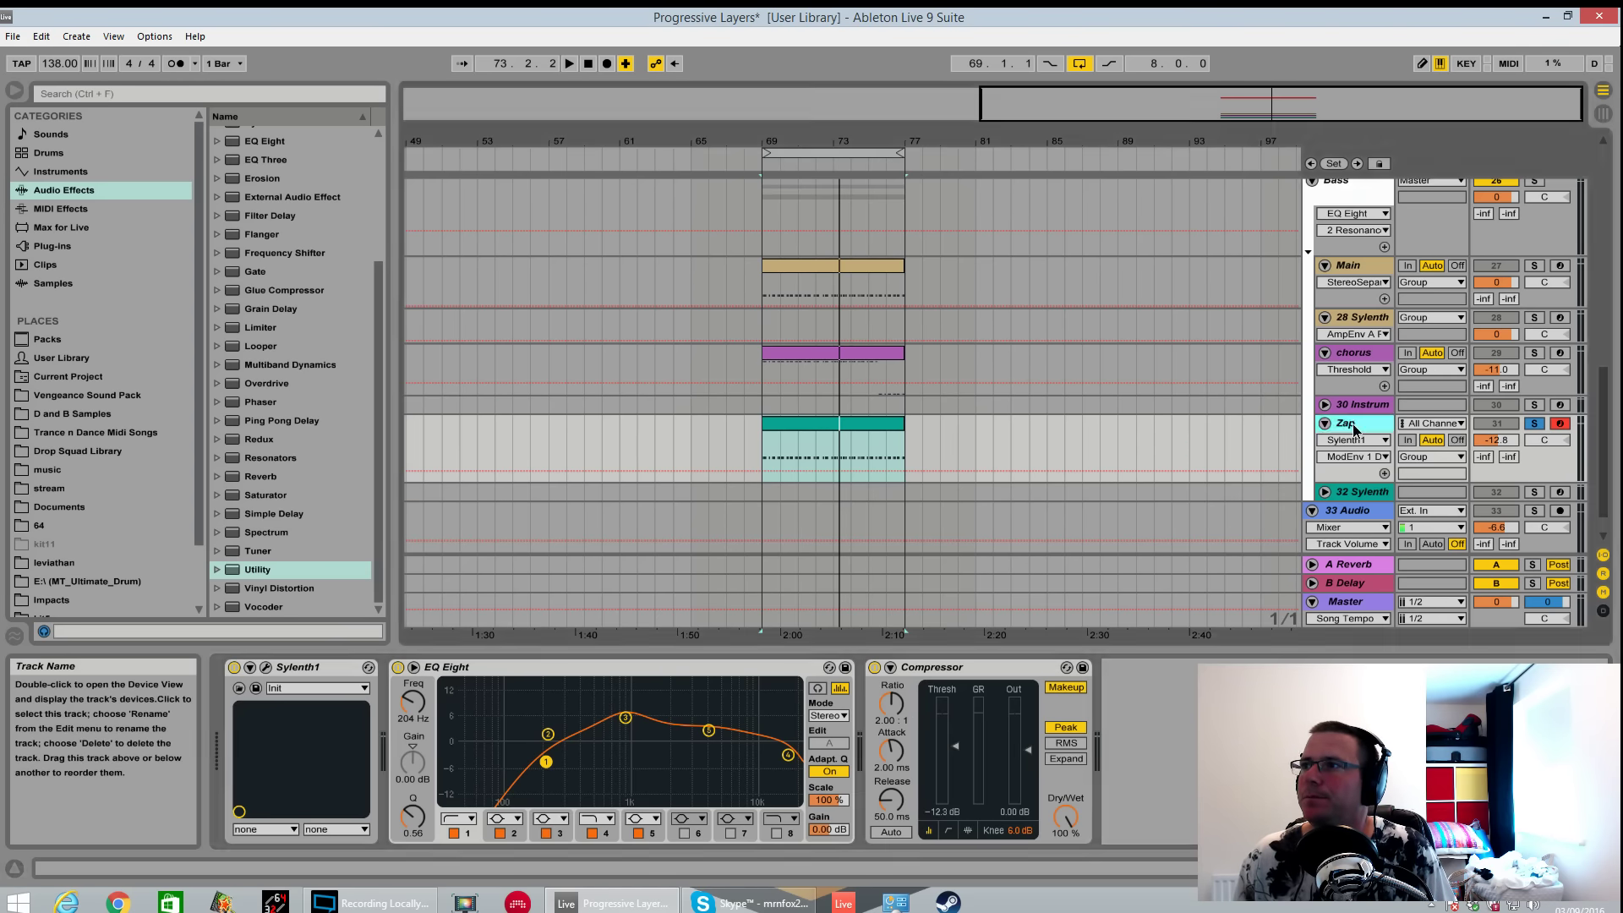
click(1376, 495)
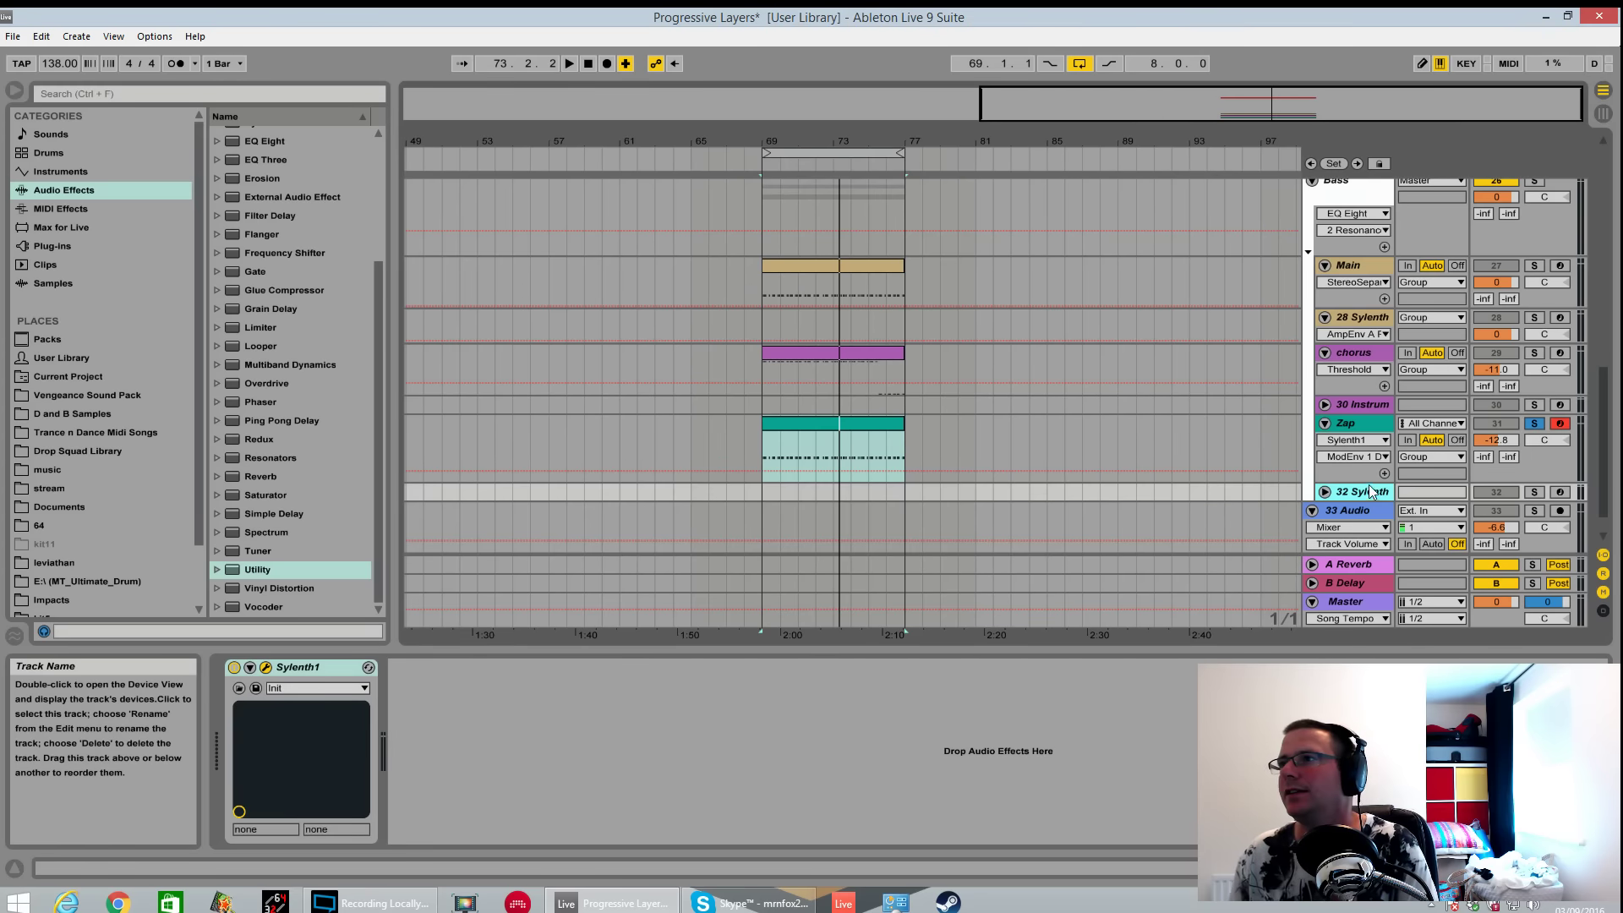
Delete the unused 32 Sylenth, 30 Instrum and 28 Sylenth tracks, keeping only Main, chorus and Zap in the Bass group.
key(Delete)
click(1368, 393)
key(Delete)
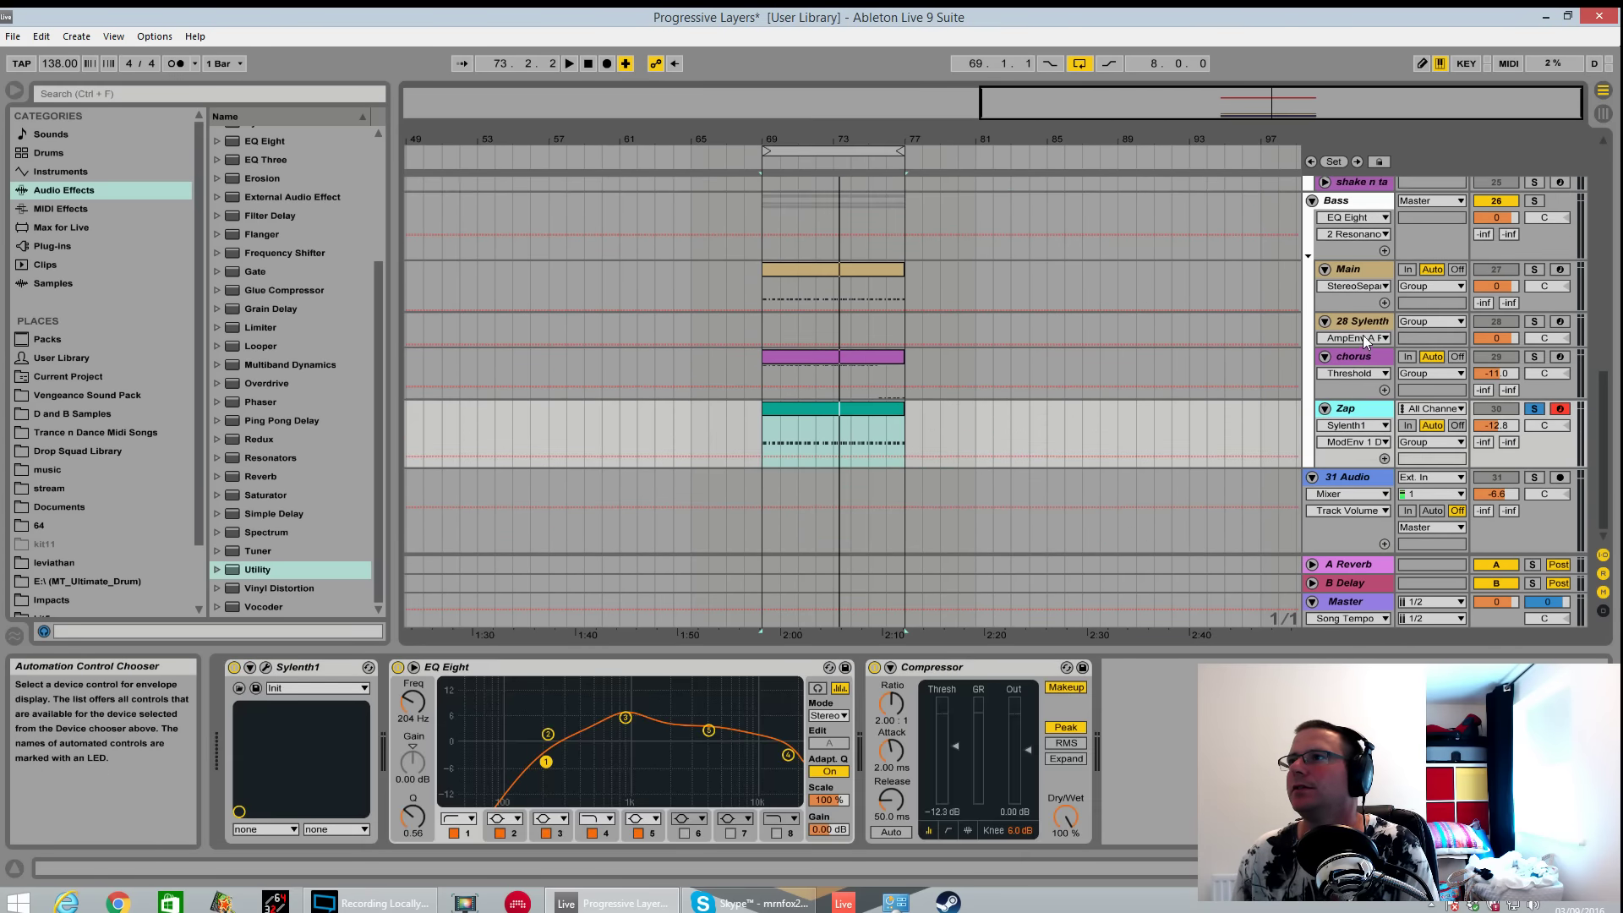
click(1365, 330)
key(Delete)
Bypass the Bass group's Glue Compressor, EQ Eight, Saturator and Compressor.
click(1332, 236)
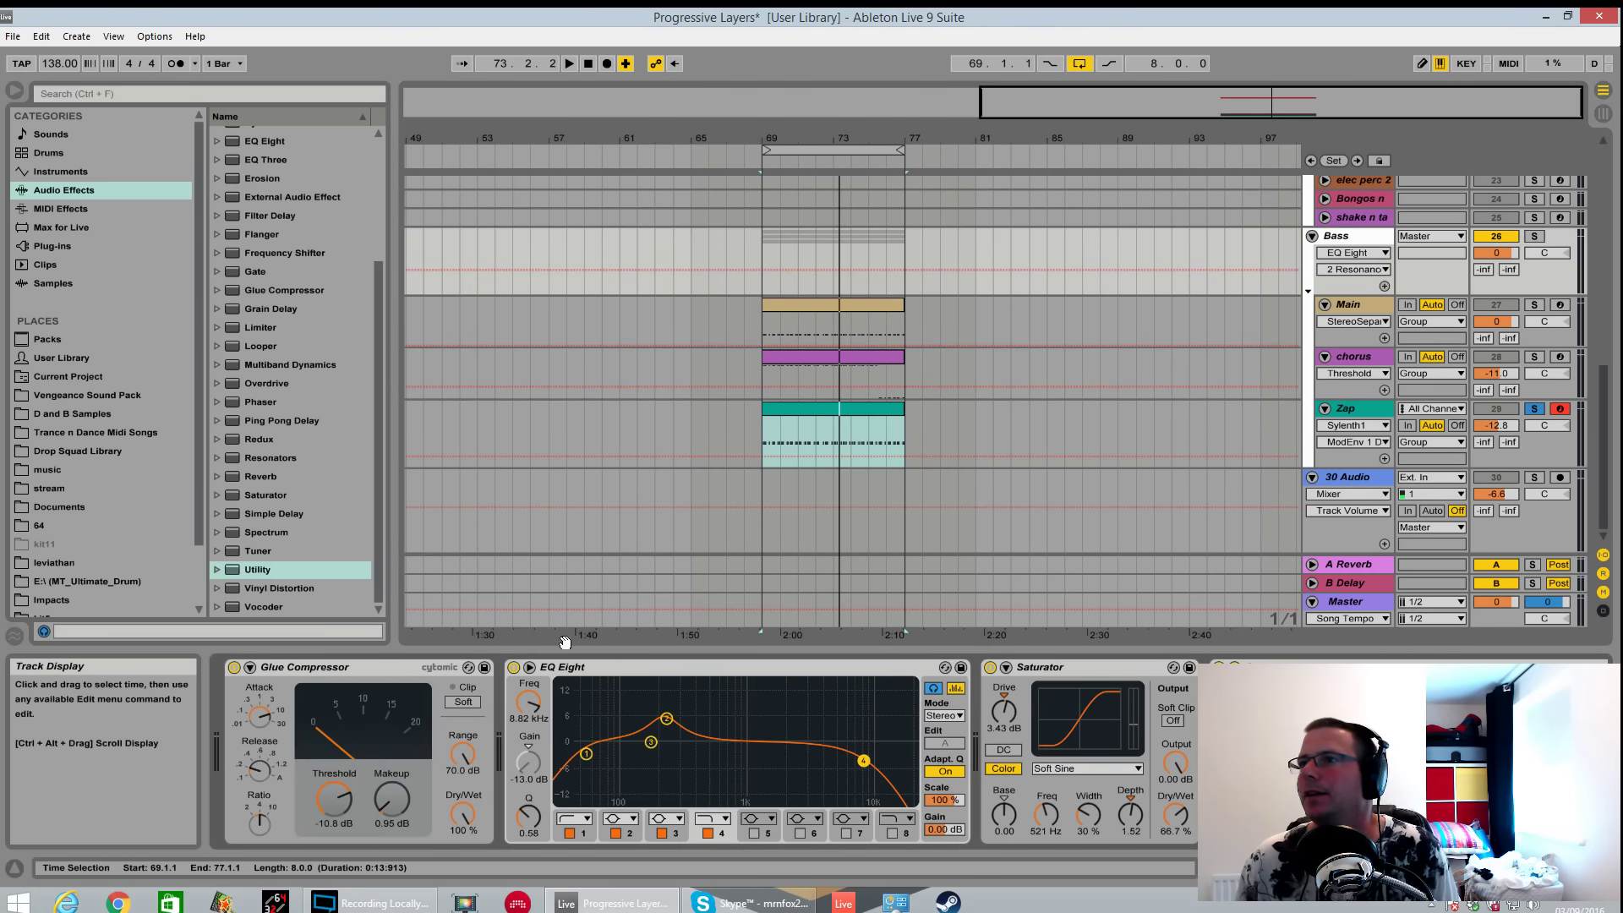
click(234, 667)
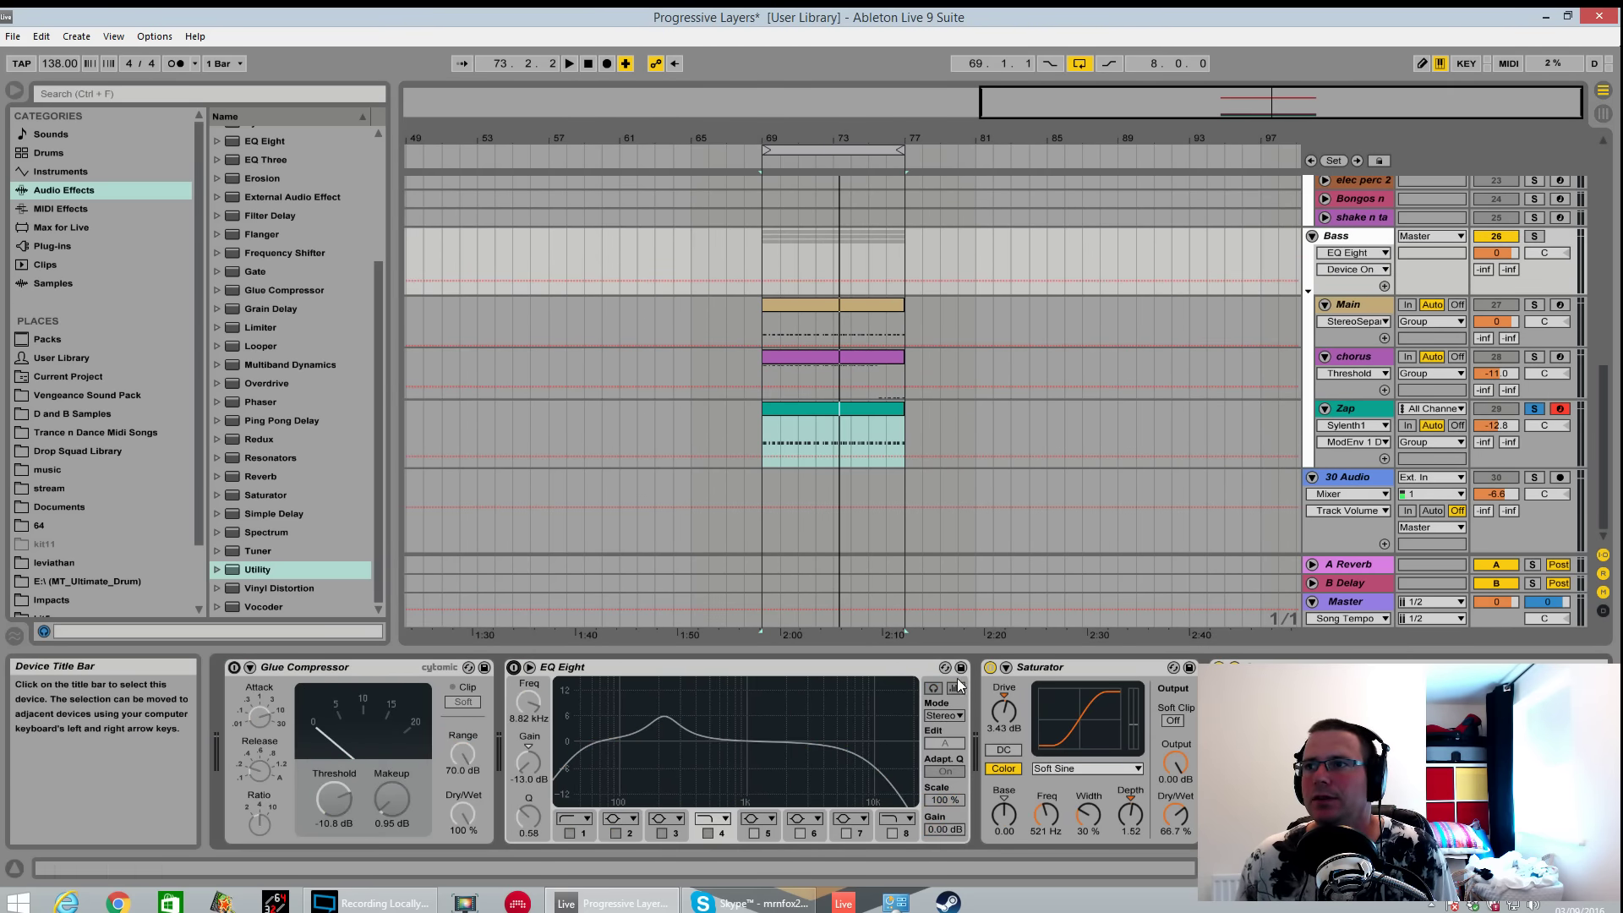
click(513, 667)
click(990, 667)
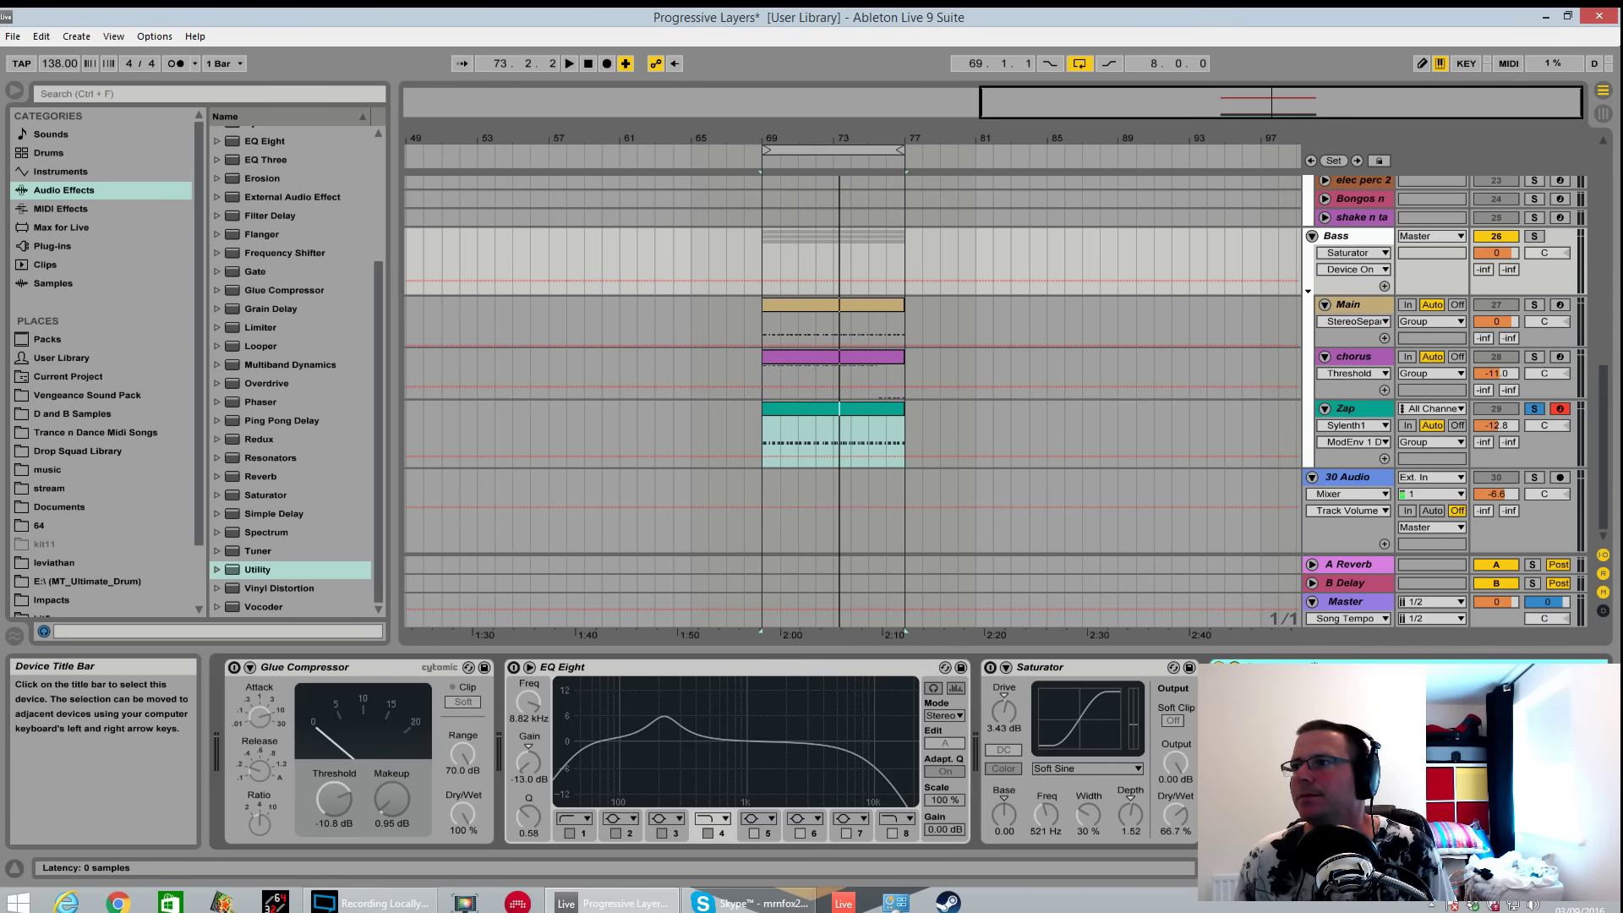
click(1218, 667)
Start loop playback and switch the solo from the Zap track to the Bass group.
key(space)
click(1534, 408)
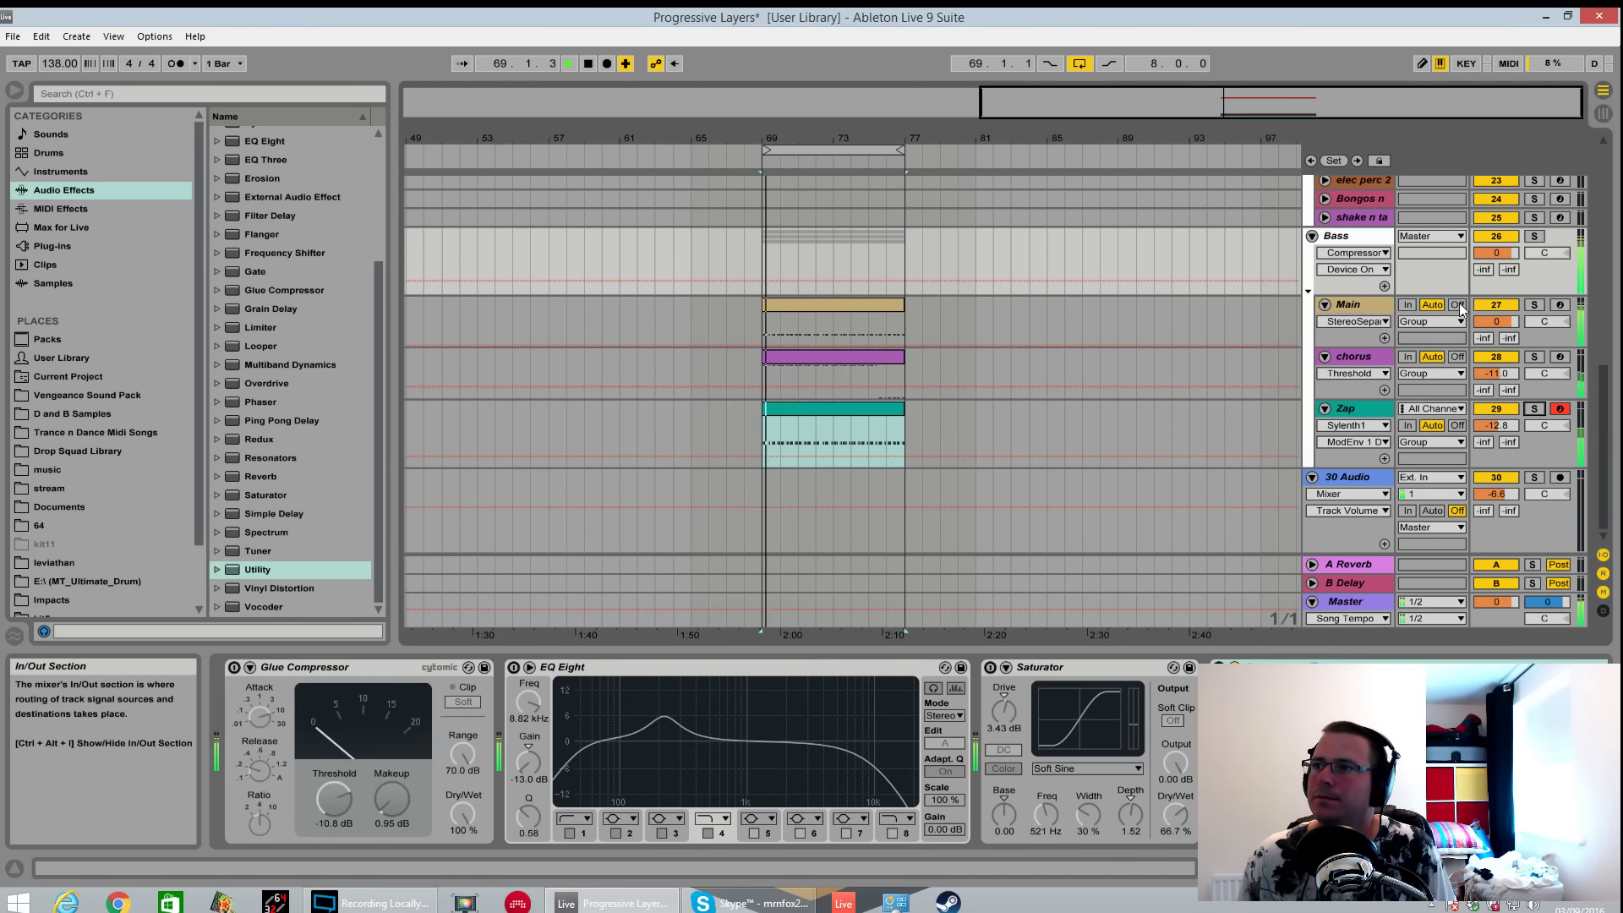
click(1534, 236)
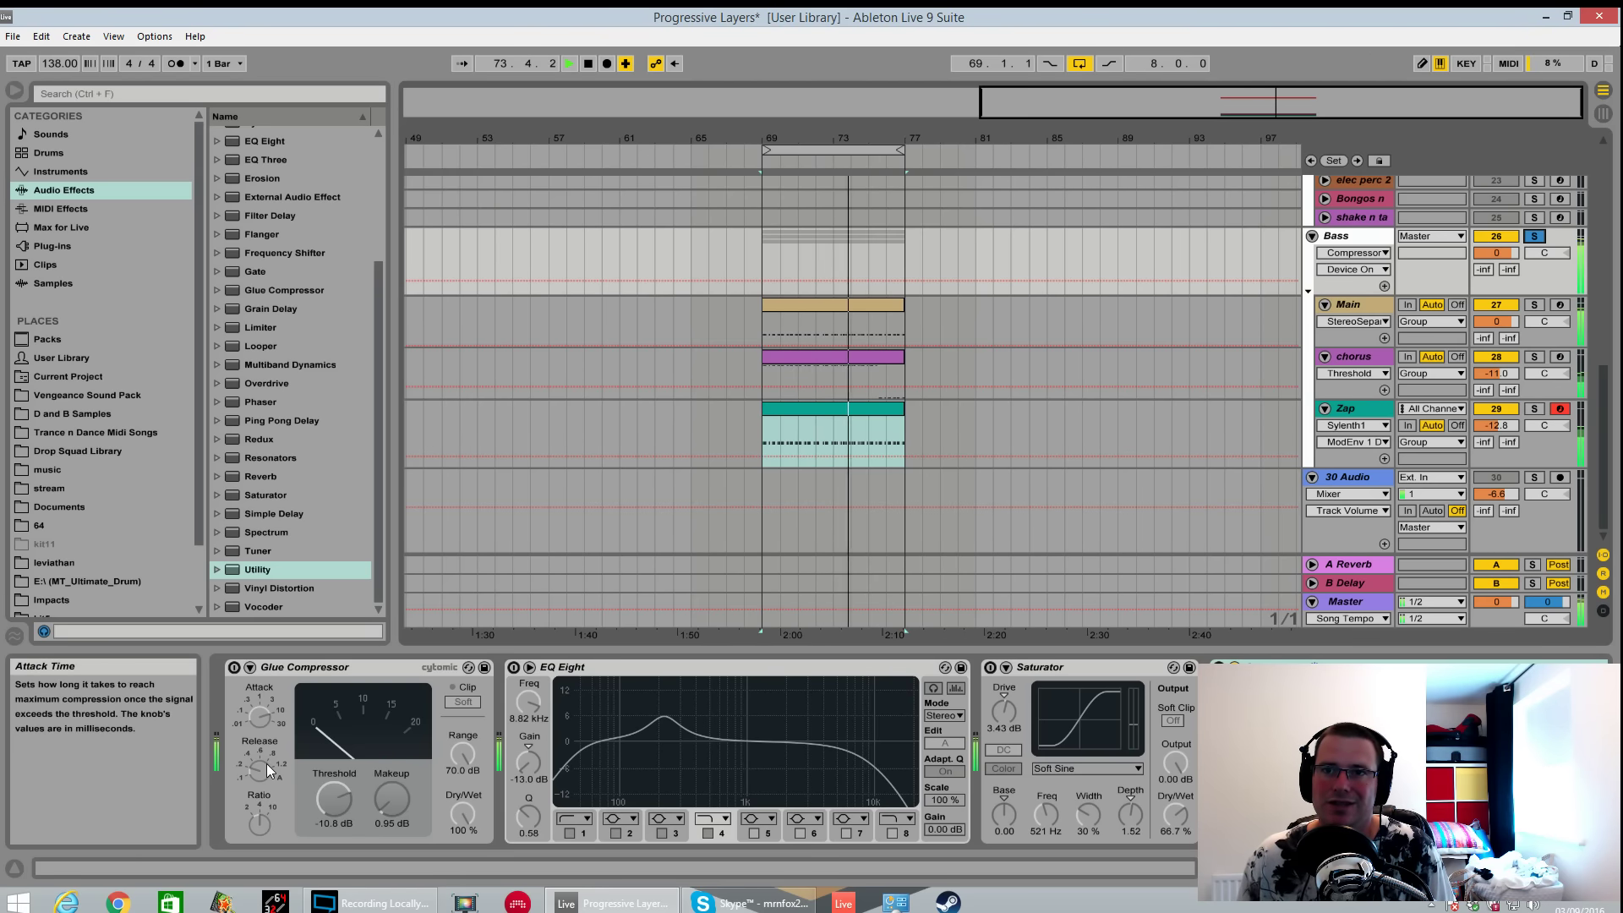
Re-enable the Bass Glue Compressor with 1.11 dB makeup and the EQ Eight with band 2 at 204 Hz, 6.57 dB and Q 0.96.
click(235, 668)
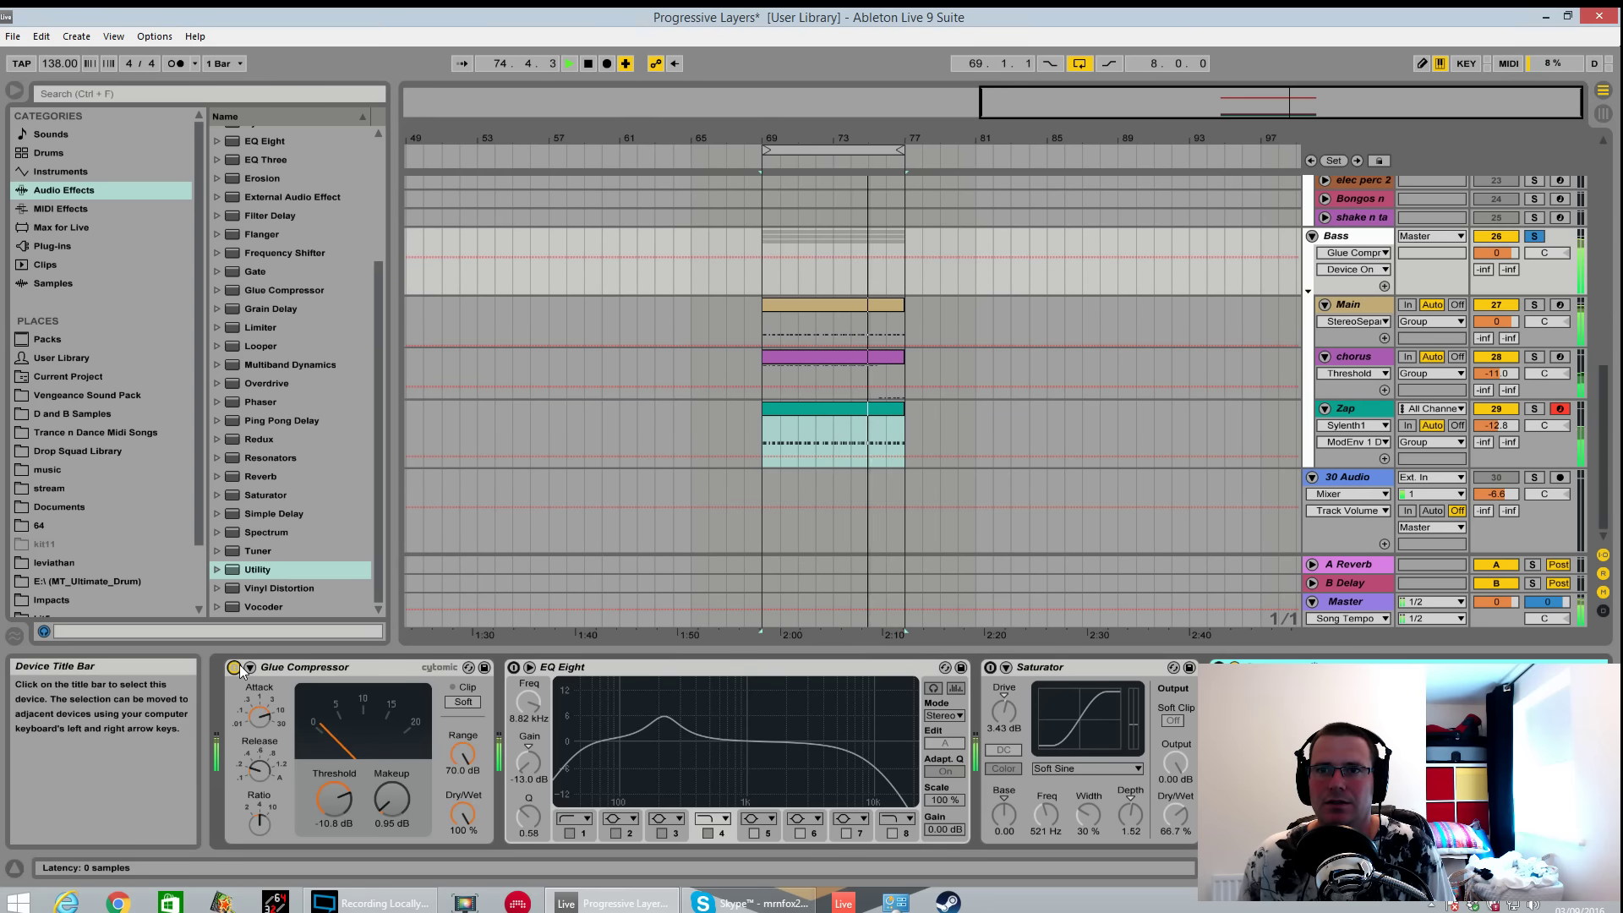
drag(391, 798, 391, 796)
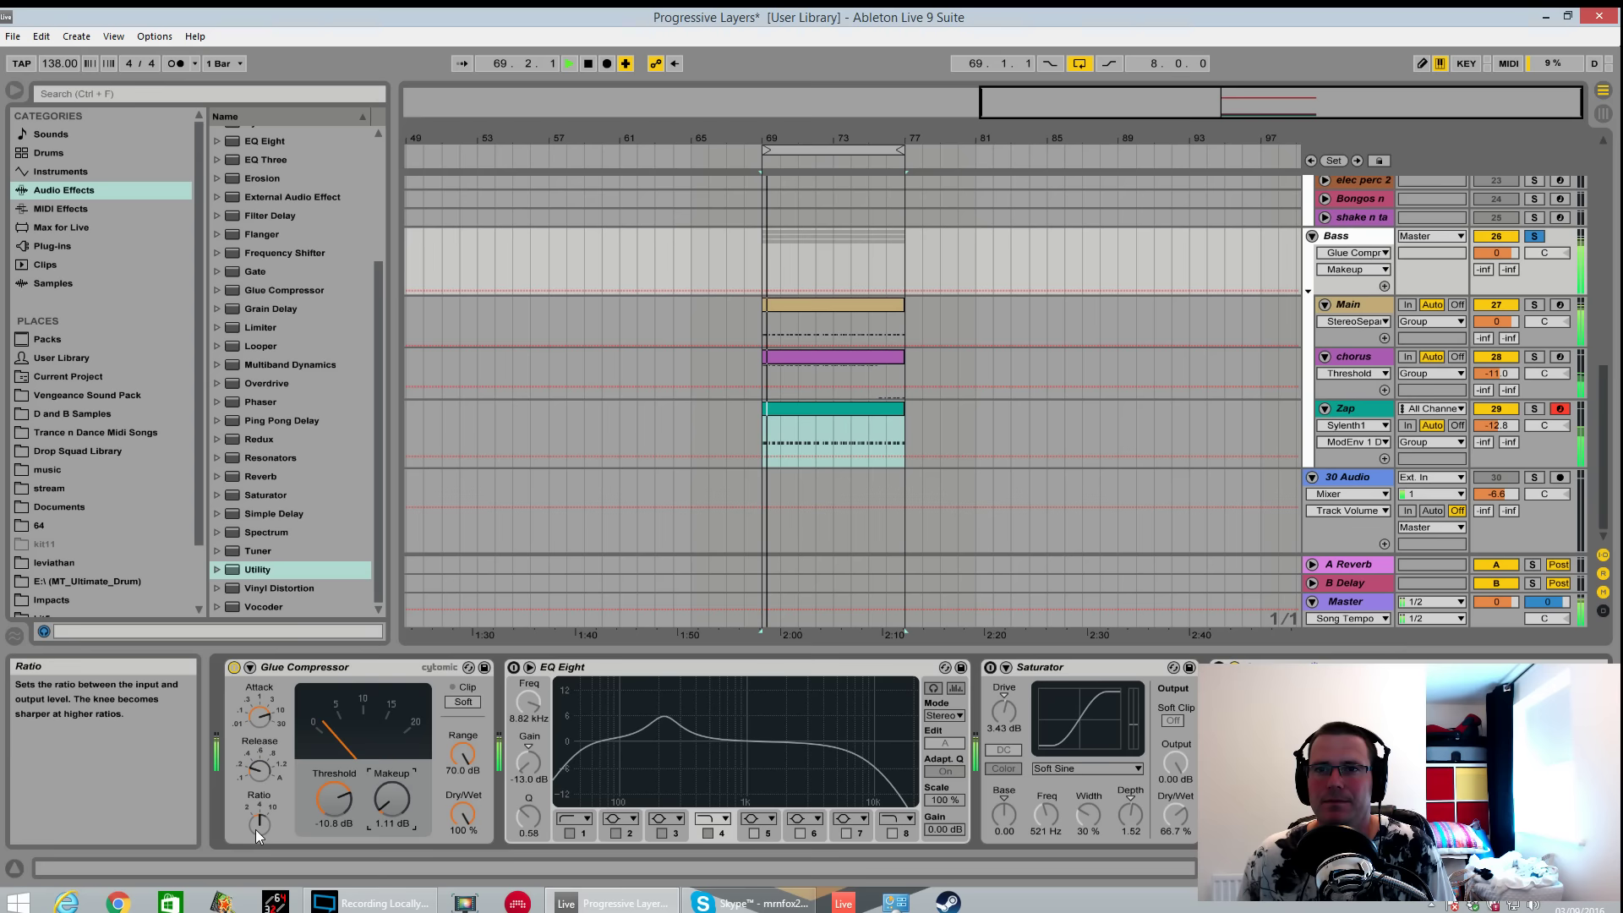
click(513, 668)
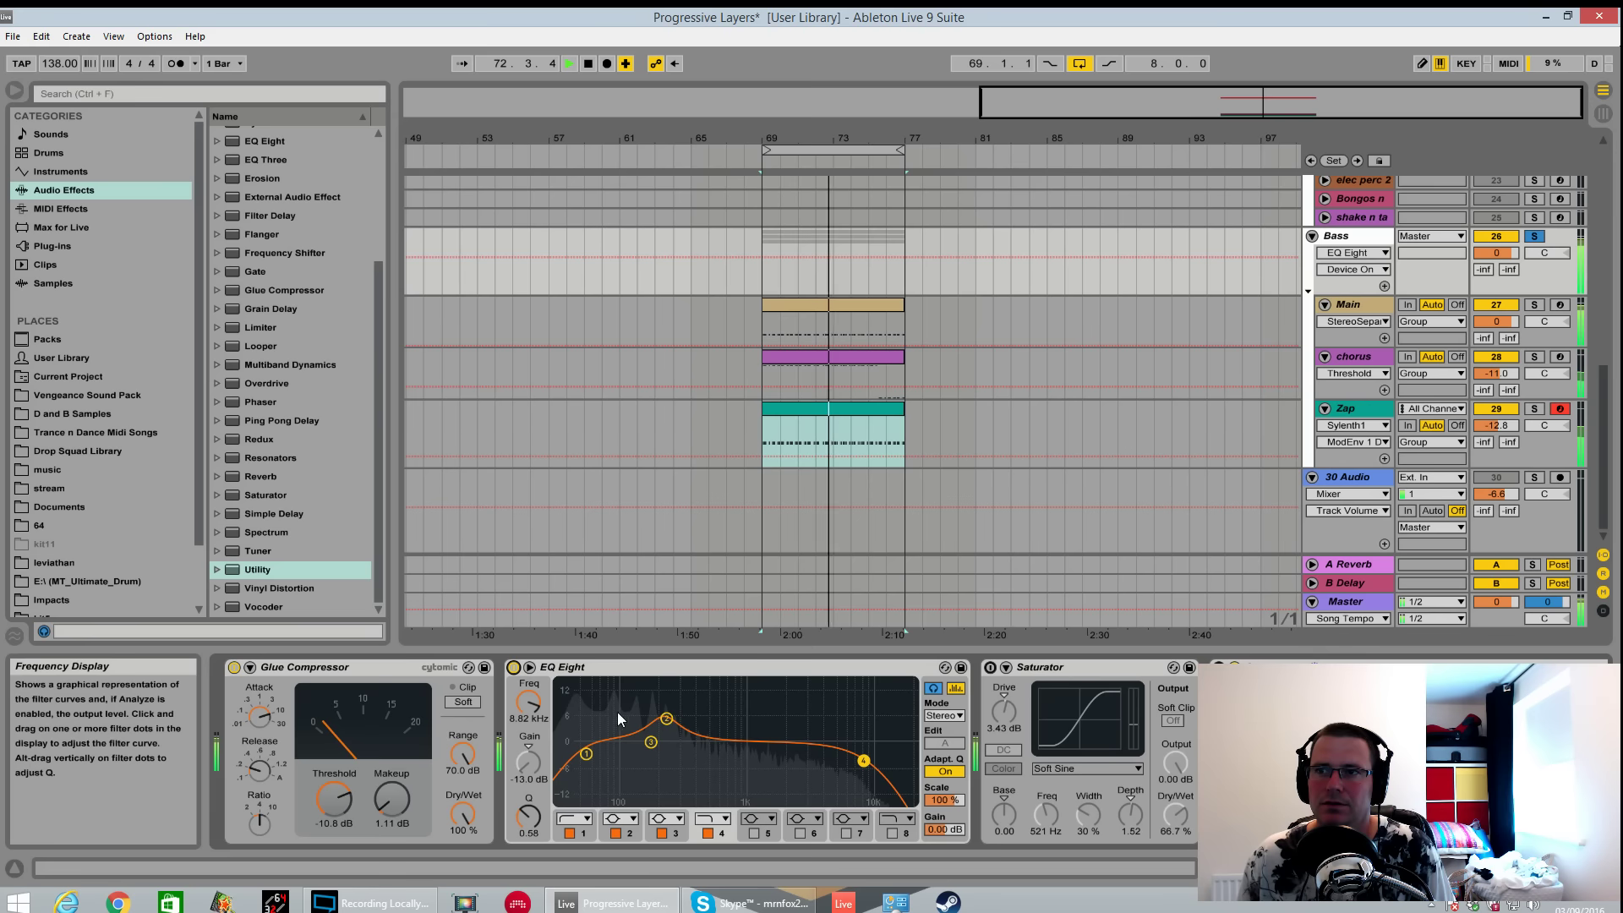
drag(666, 718, 662, 716)
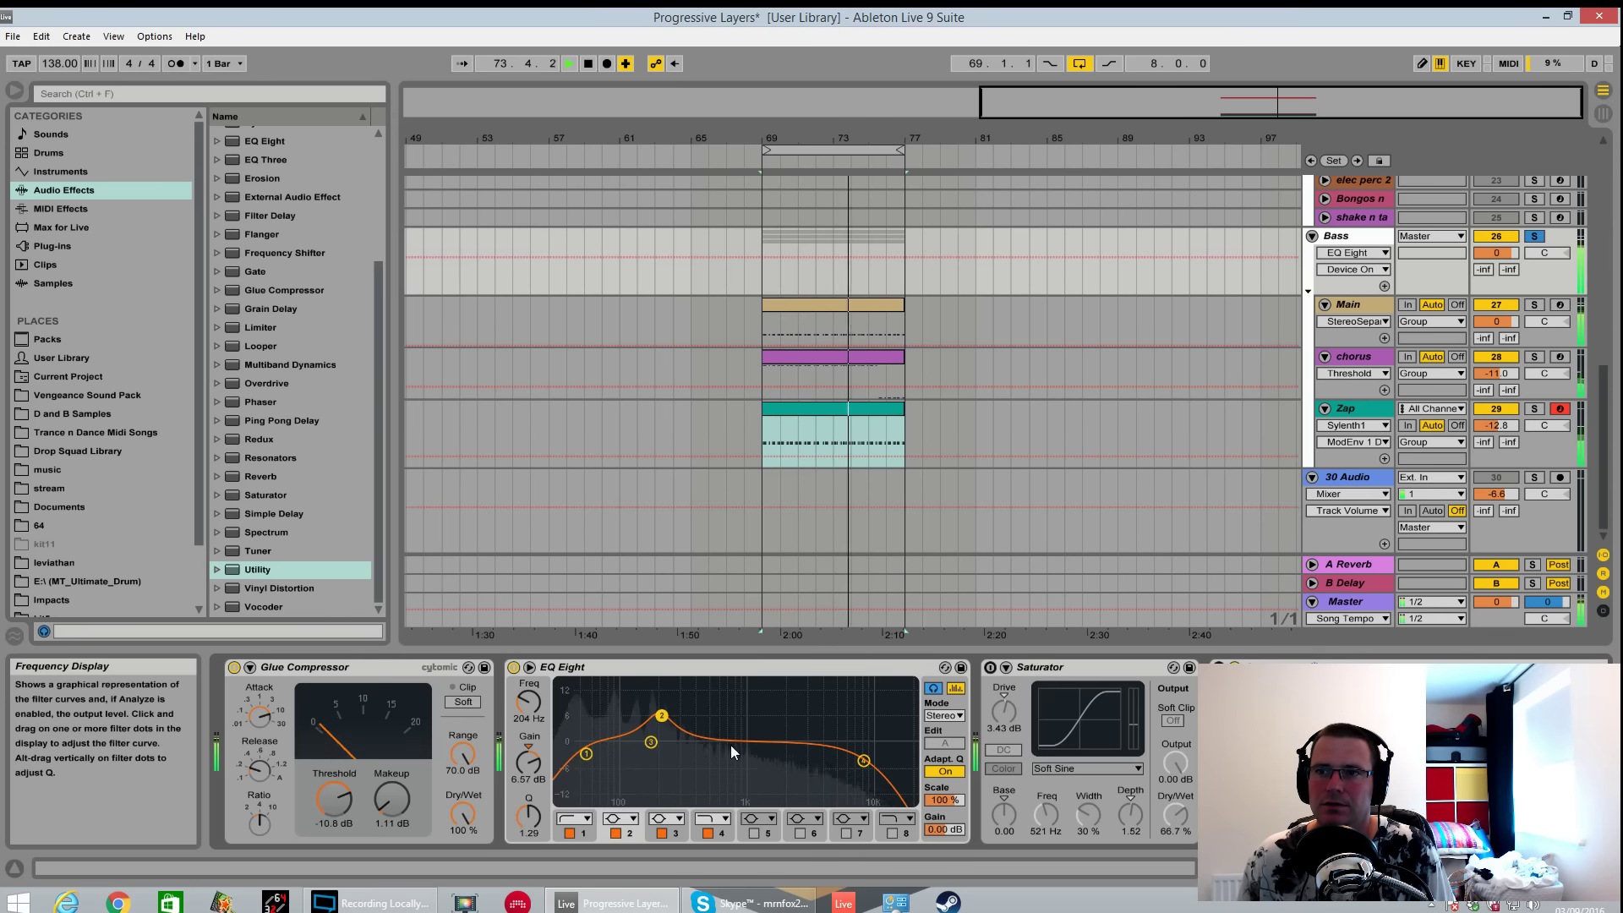
drag(530, 815, 530, 824)
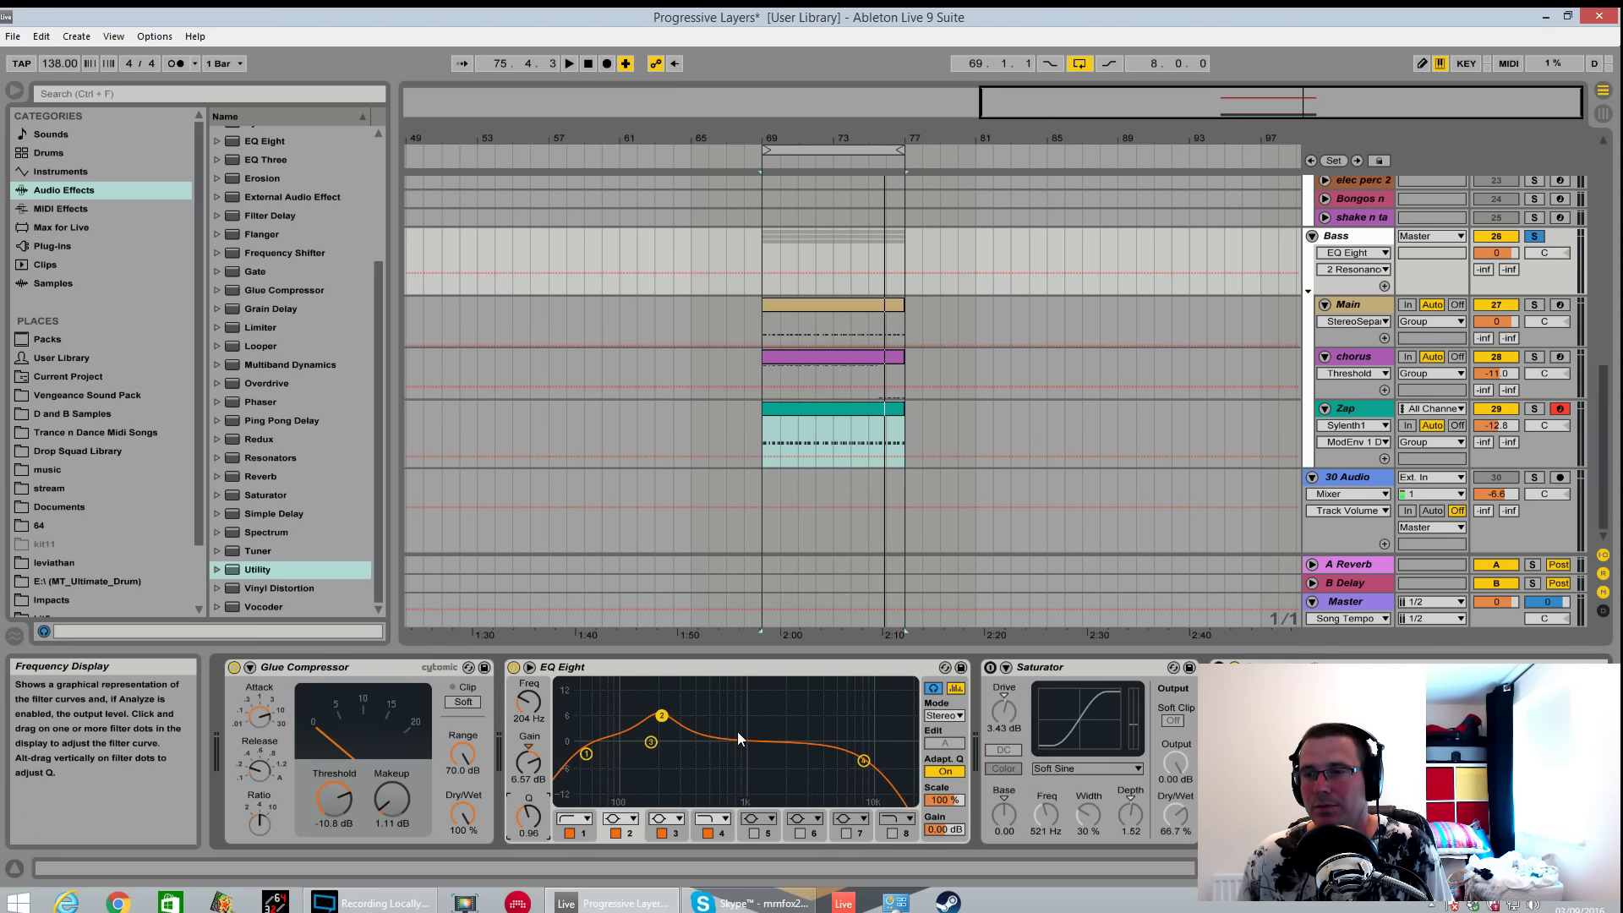
Re-enable the Bass group's Saturator, comparing the sound with and without it, and reactivate the Compressor sidechained to Kicks 1.
click(989, 667)
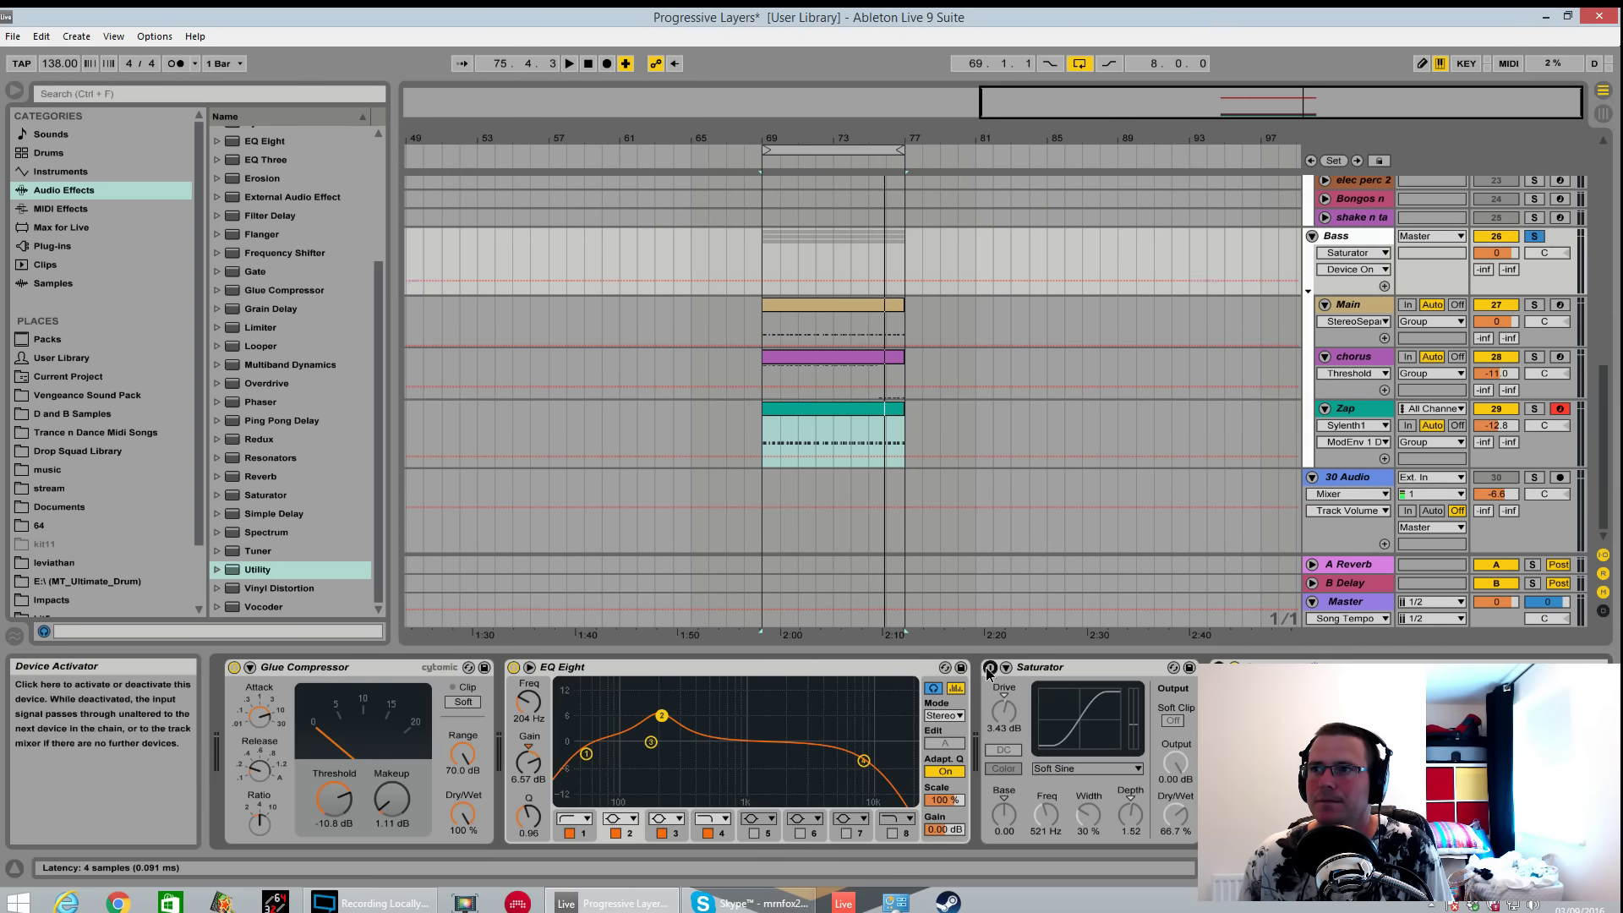
key(space)
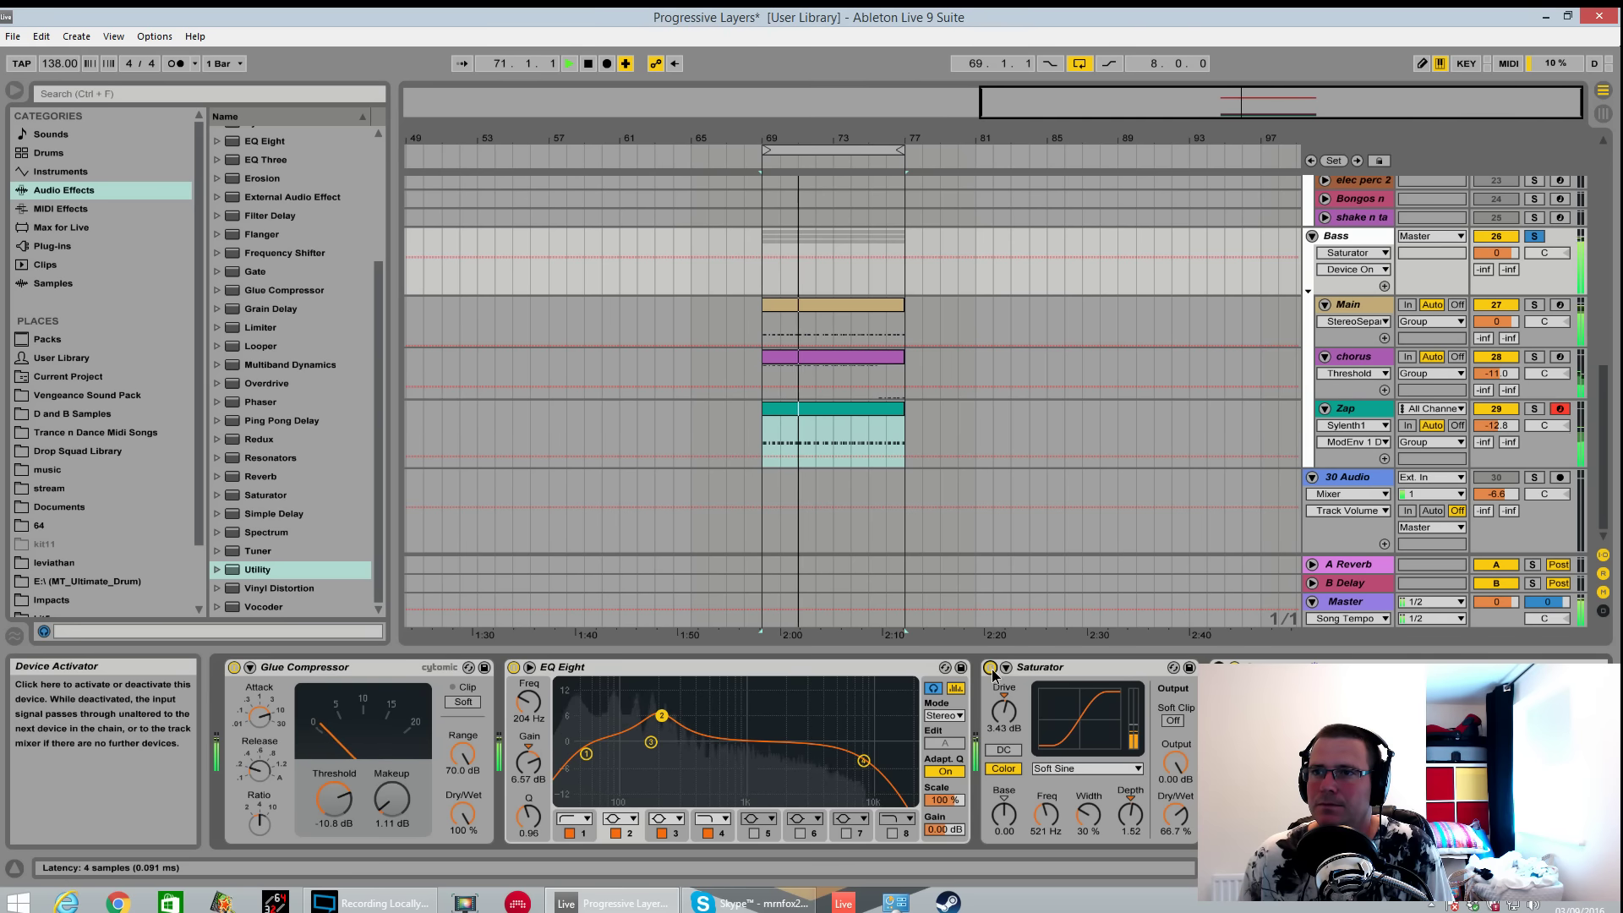
click(990, 667)
click(989, 667)
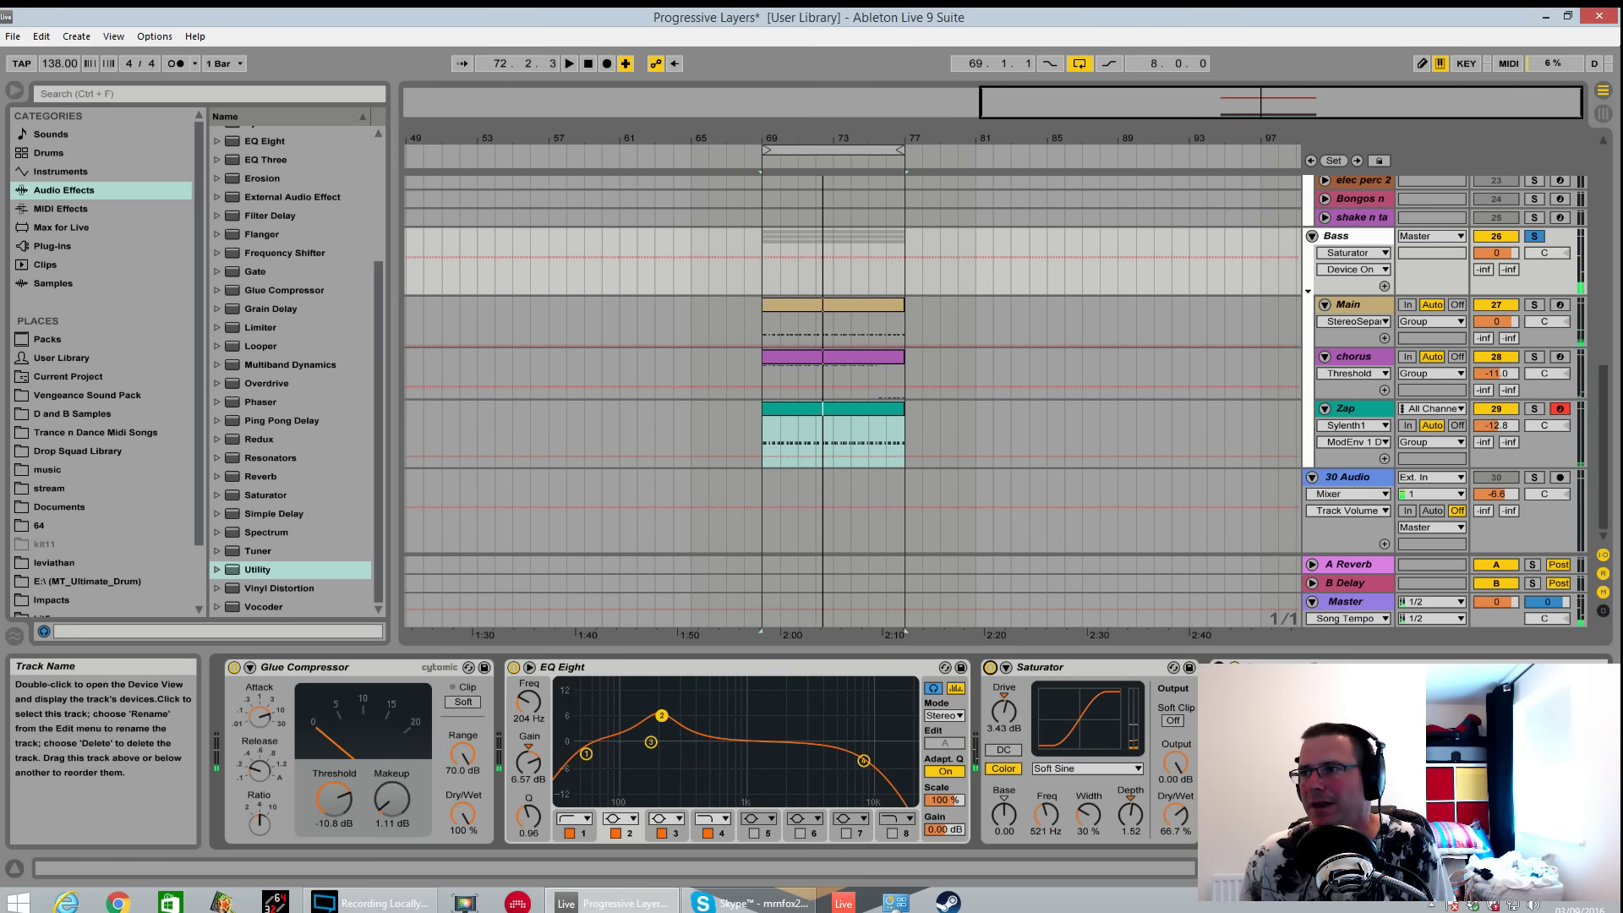
scroll(989, 668, down, 3)
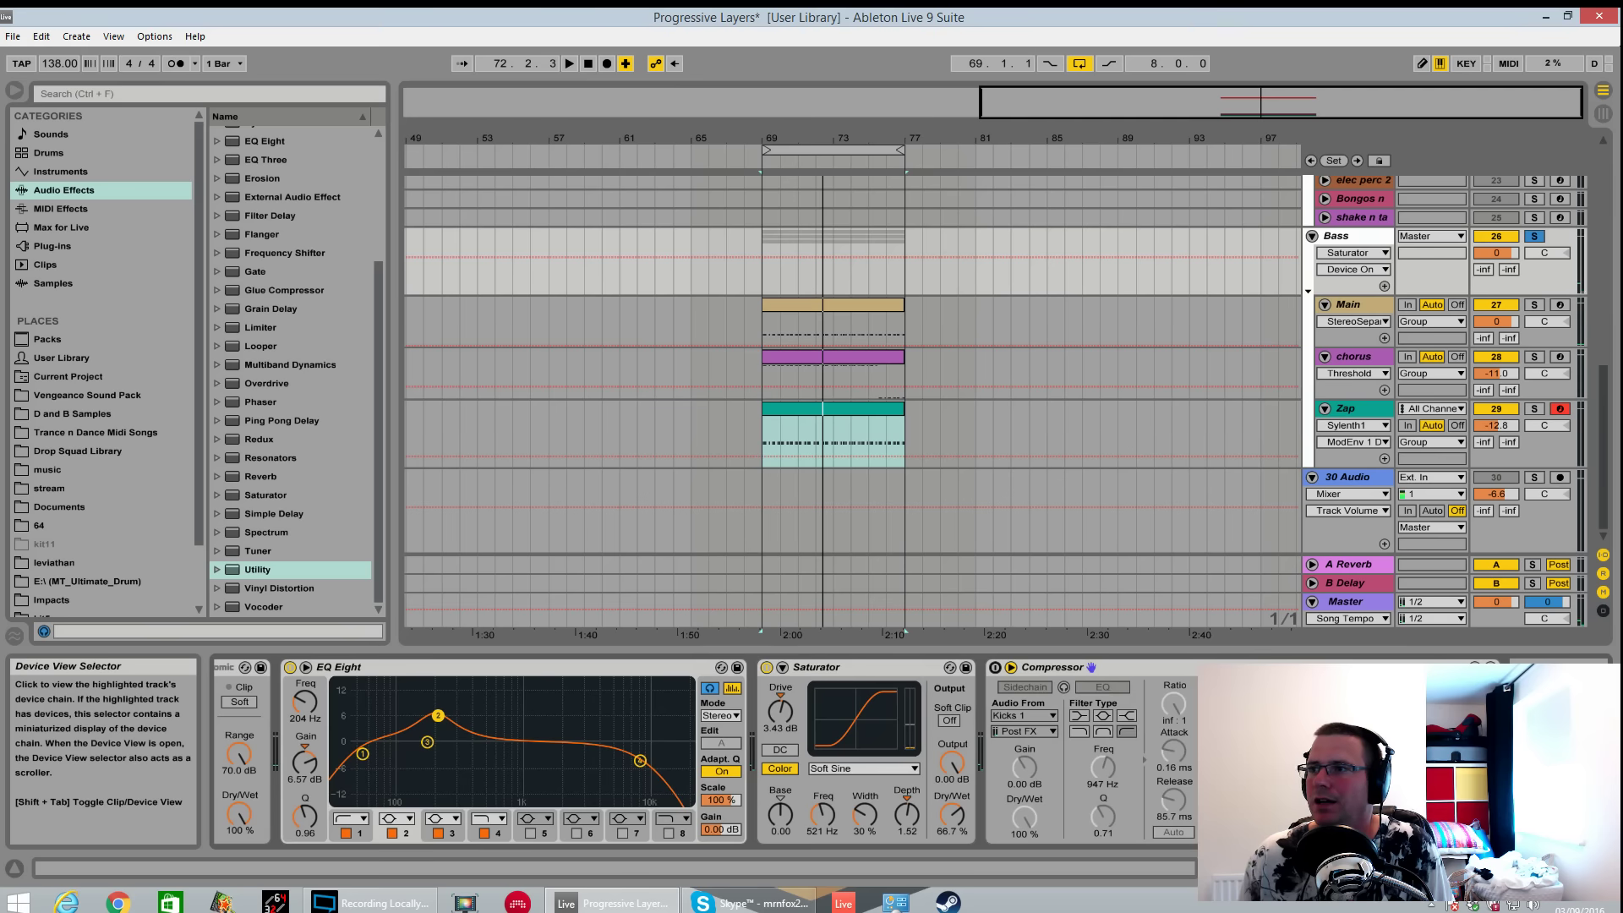
click(995, 667)
key(space)
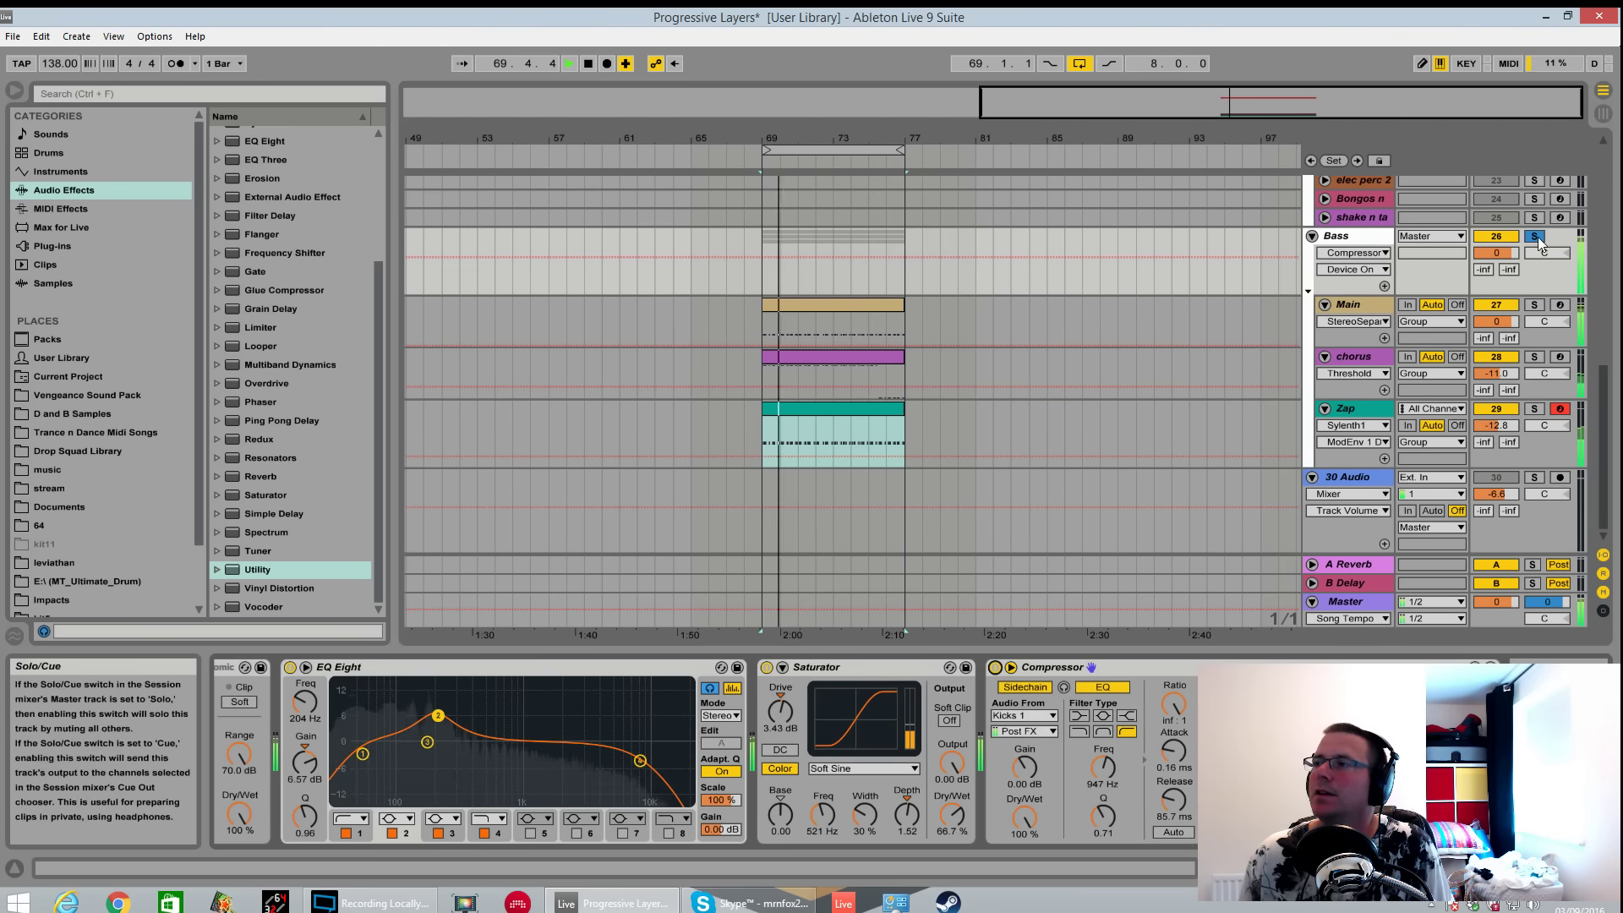
Unsolo the Bass group and set the volumes of Bass to -0.5, Zap to -14.4 and chorus to -12.3 dB.
drag(1501, 254, 1501, 257)
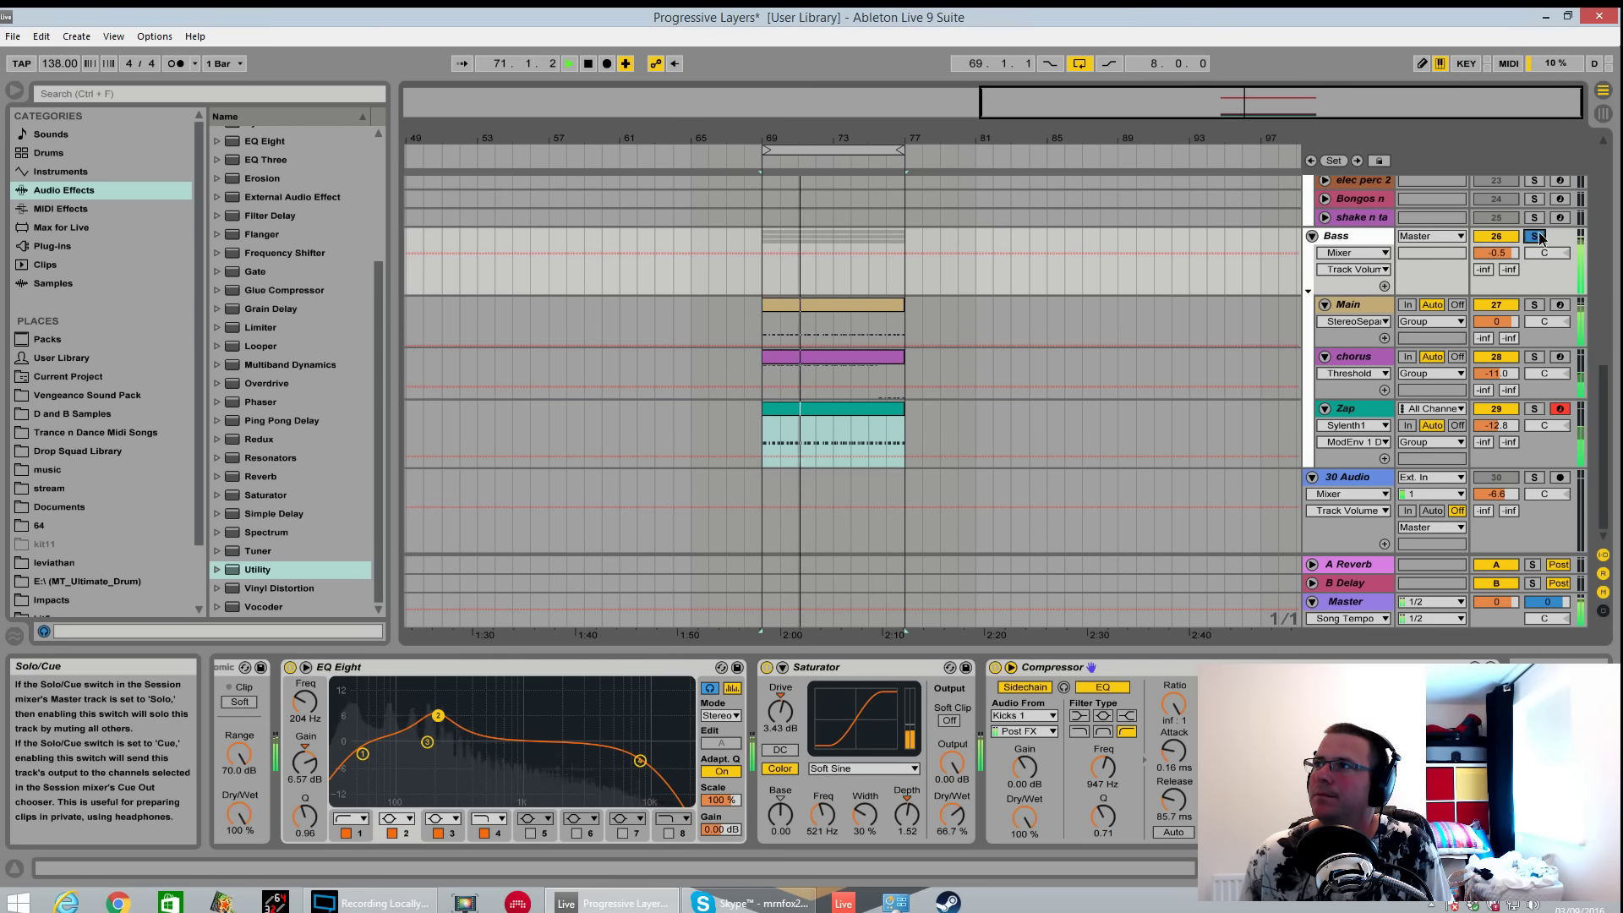
click(1536, 237)
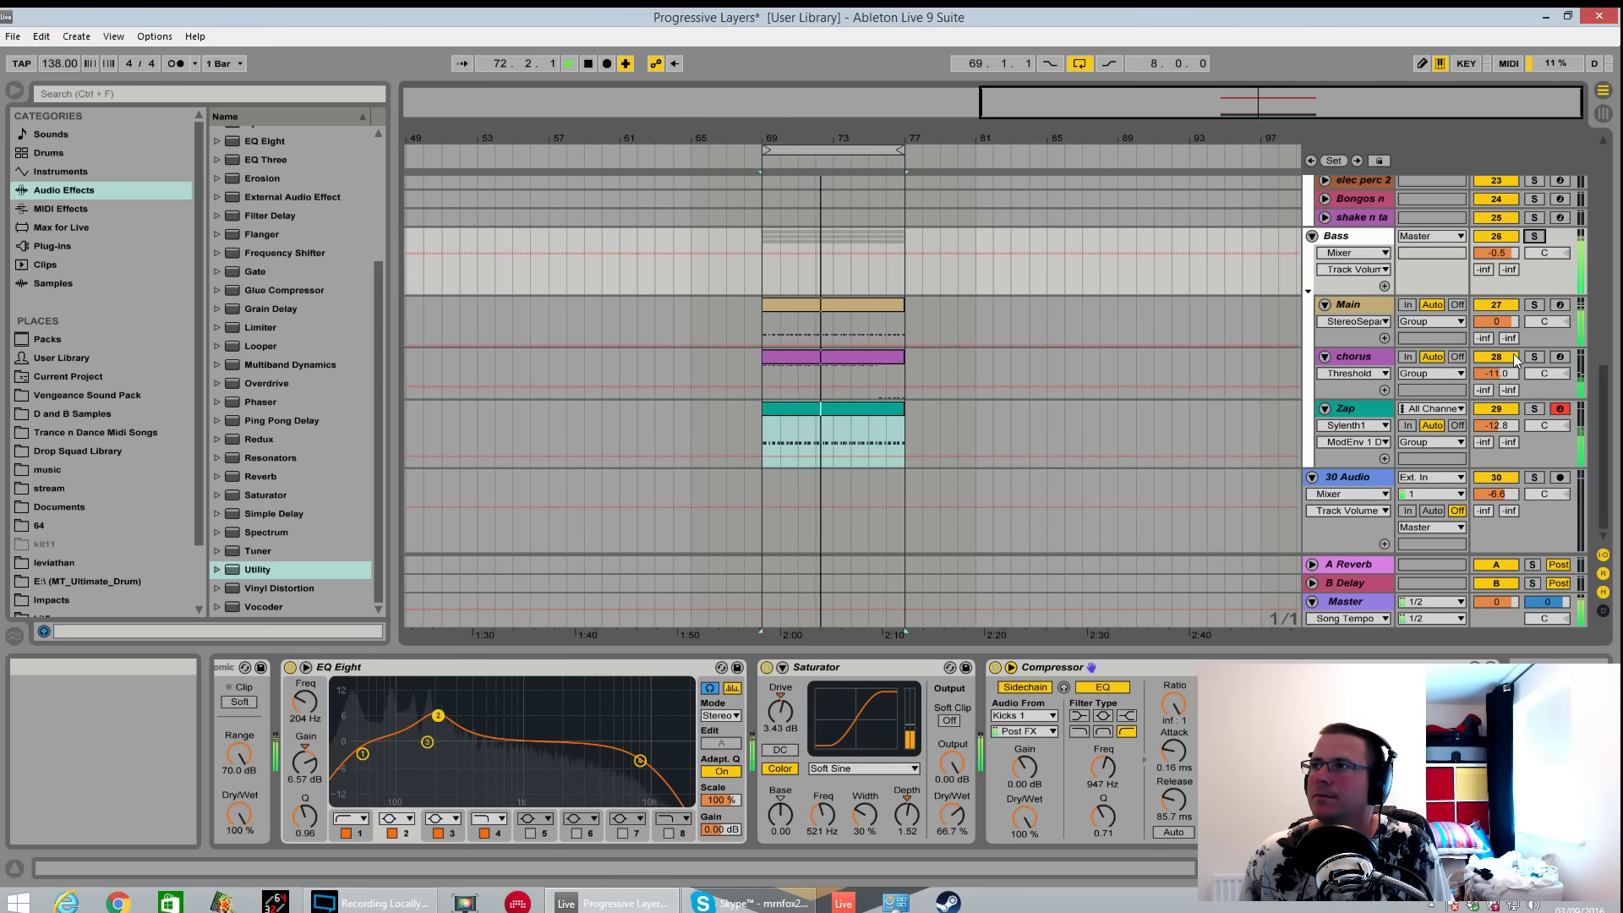
drag(1496, 425, 1510, 384)
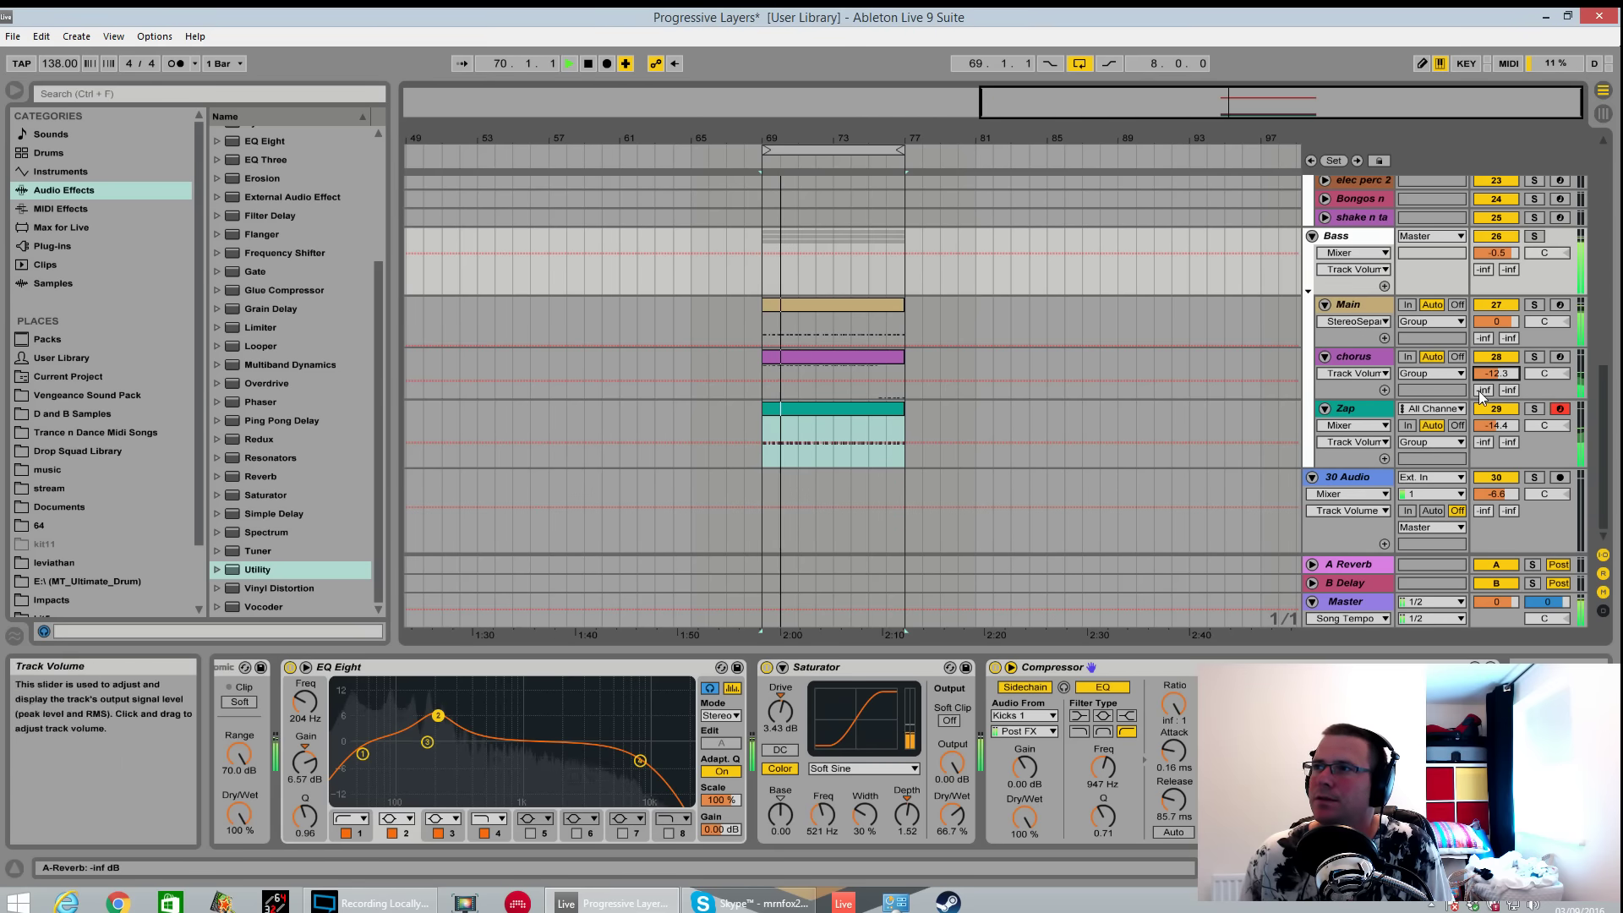
Try the chorus track's Reverb send at -2.2 dB and -5.0 dB, and reset it to -inf.
drag(1483, 389, 1483, 312)
key(space)
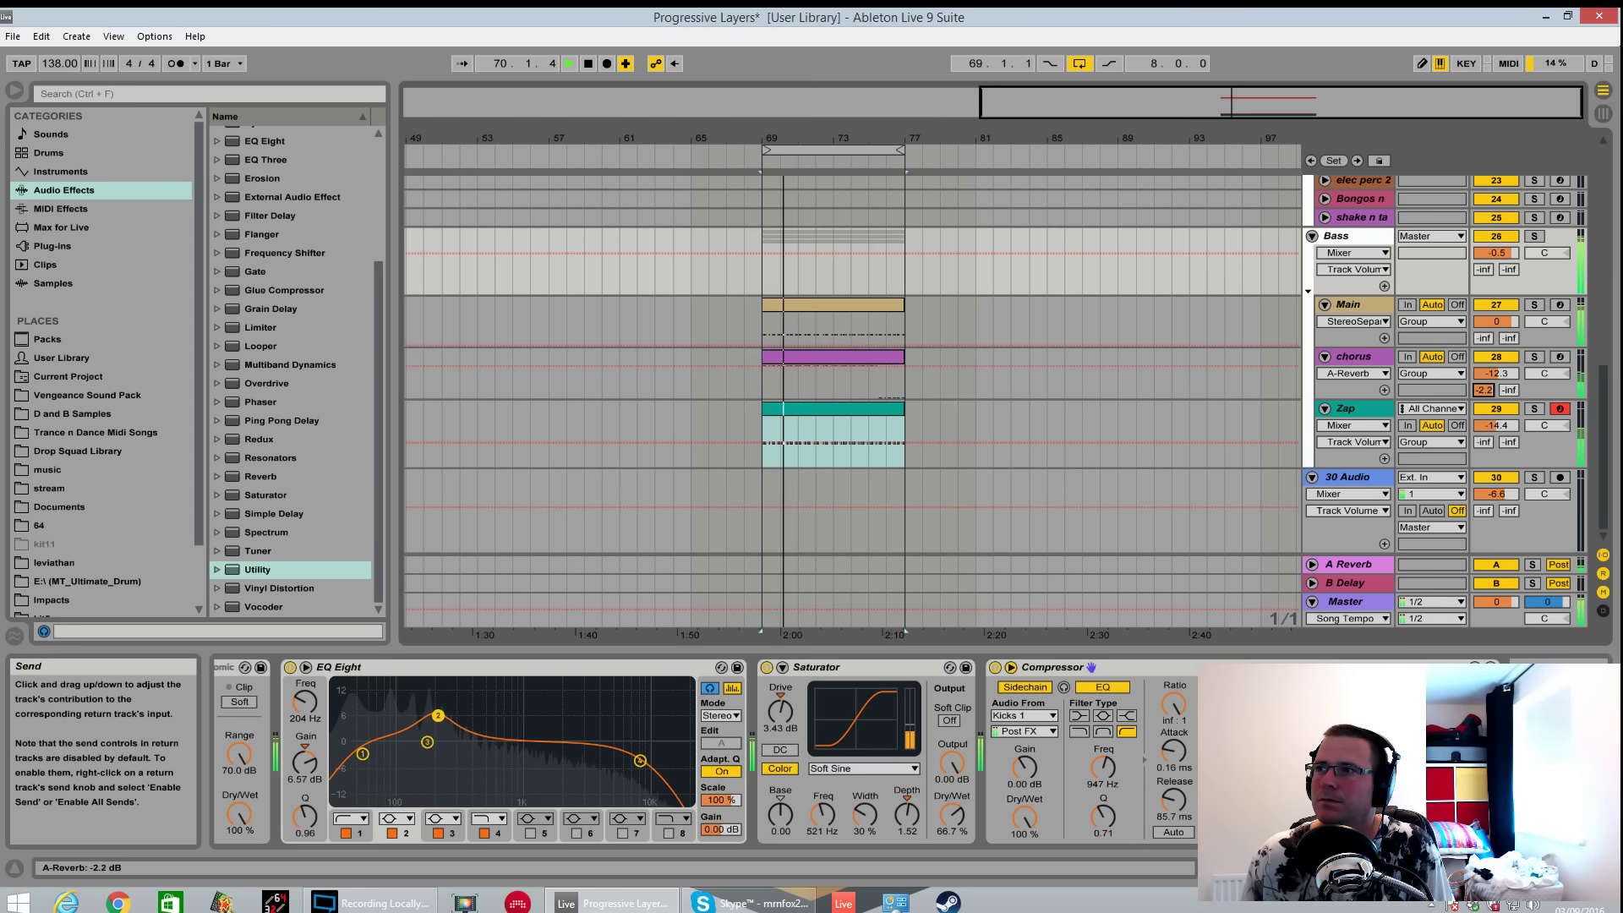
drag(1483, 390, 1483, 399)
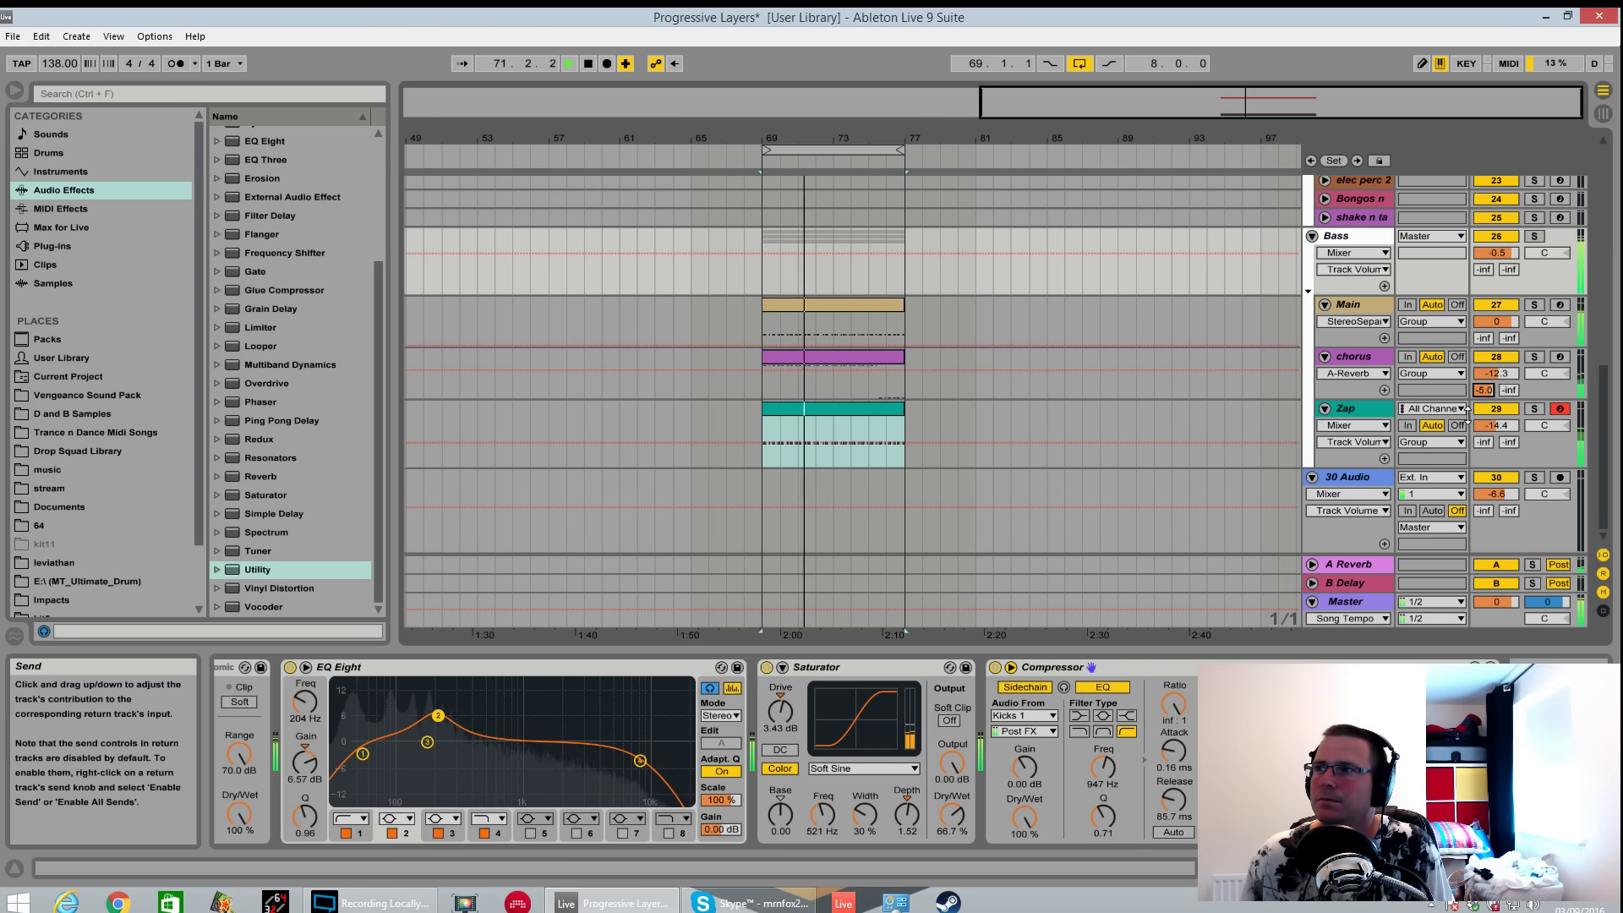
key(Delete)
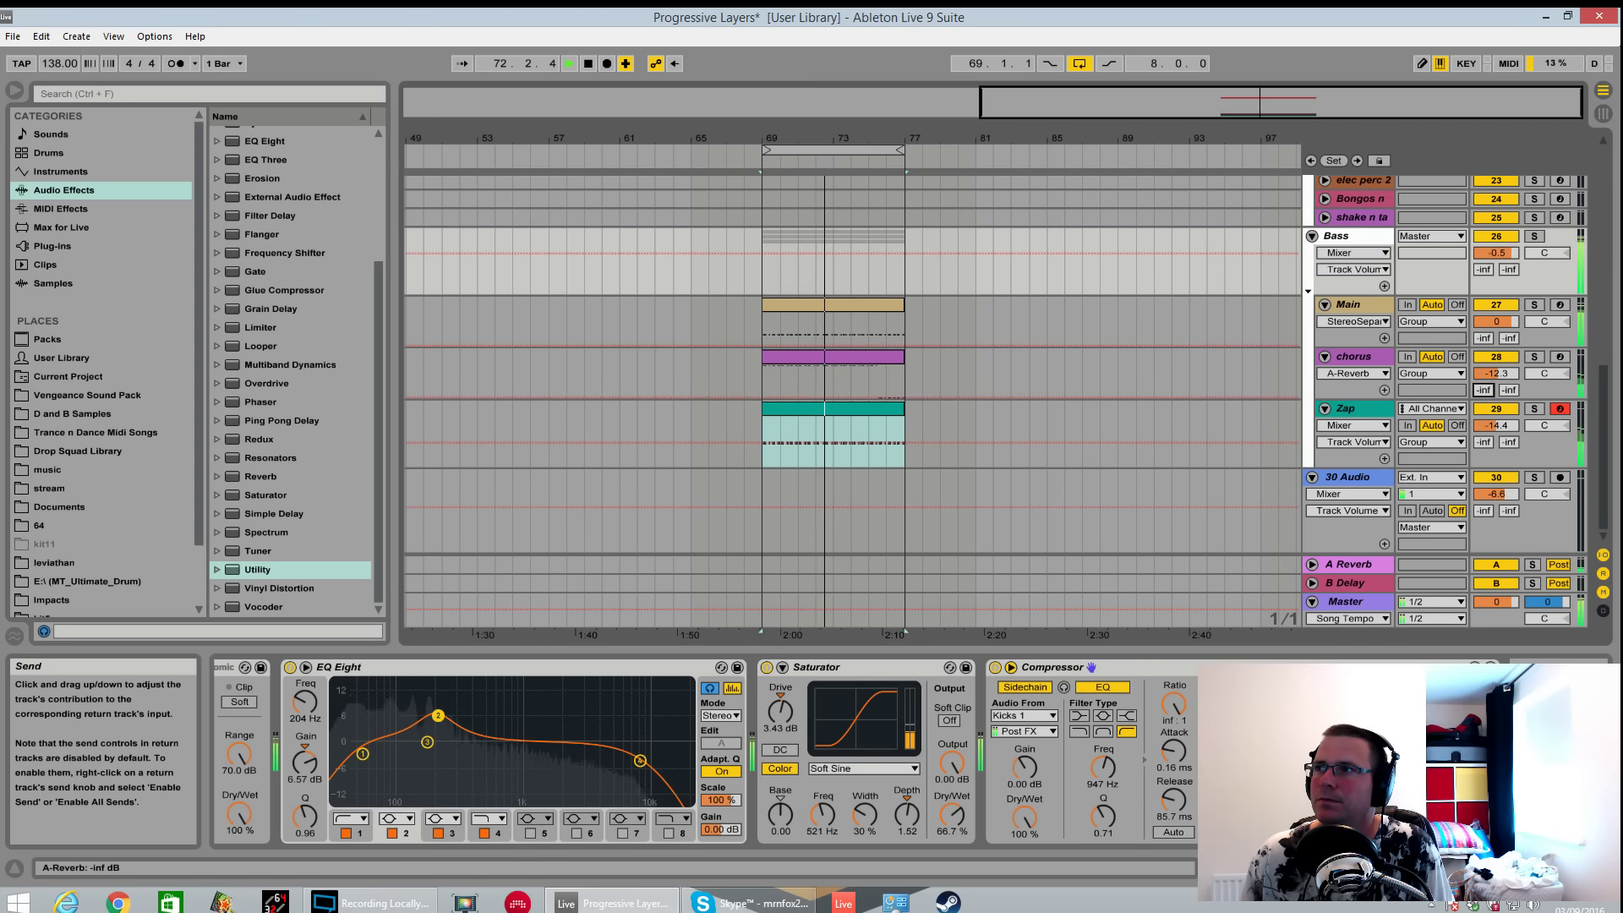
Set the chorus track's send to the B Delay return to -8.4 dB.
click(1355, 357)
drag(1509, 389, 1508, 332)
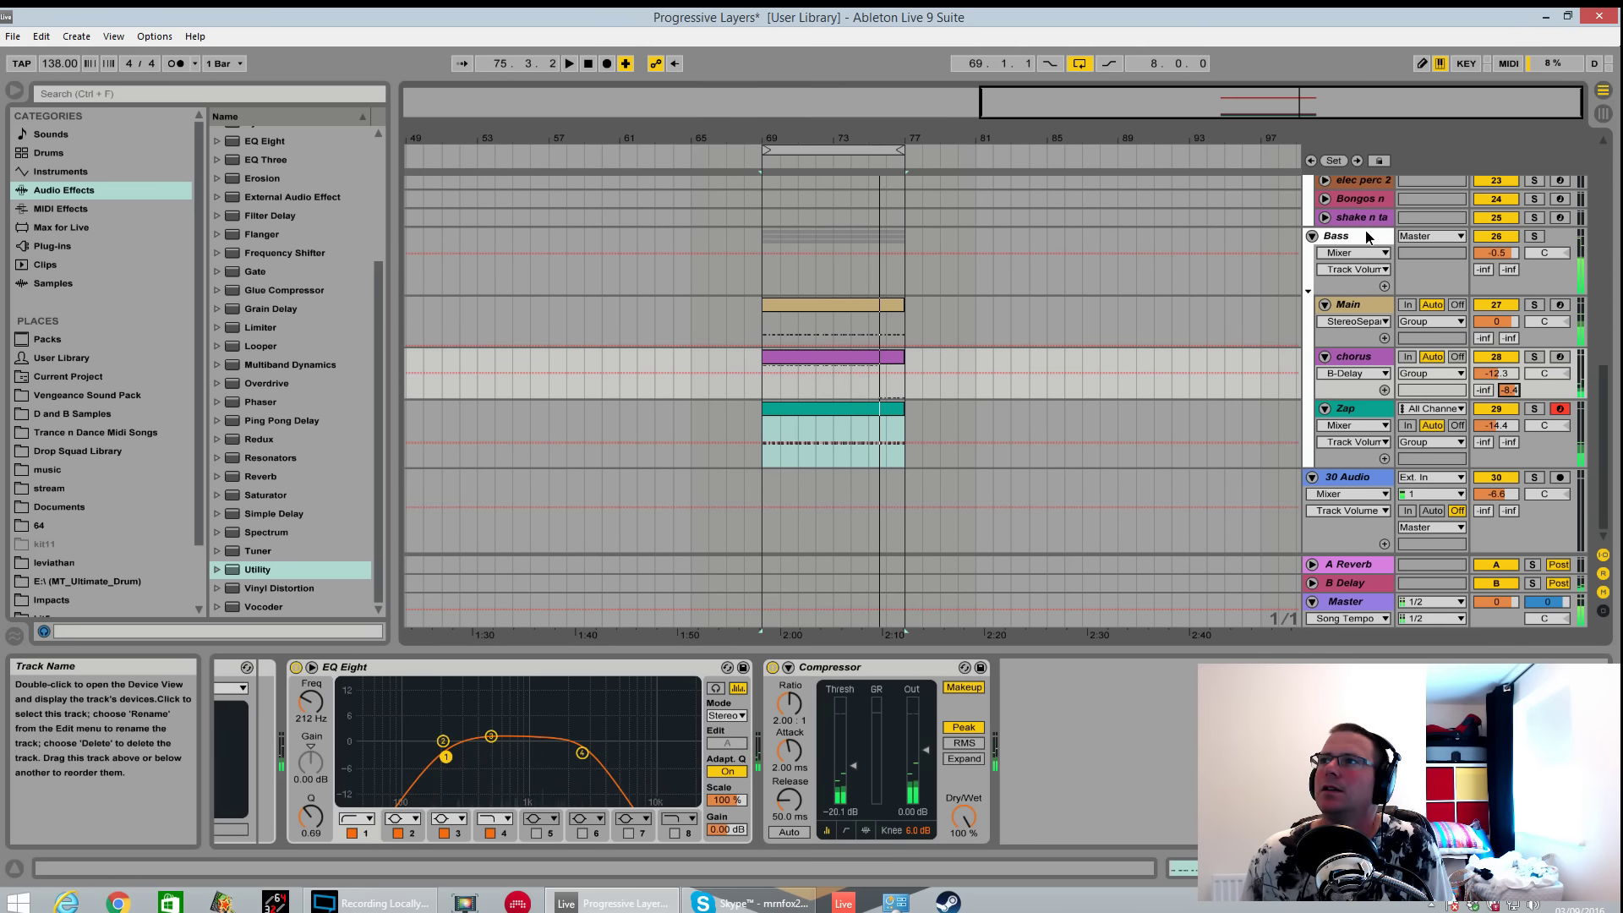
click(1352, 281)
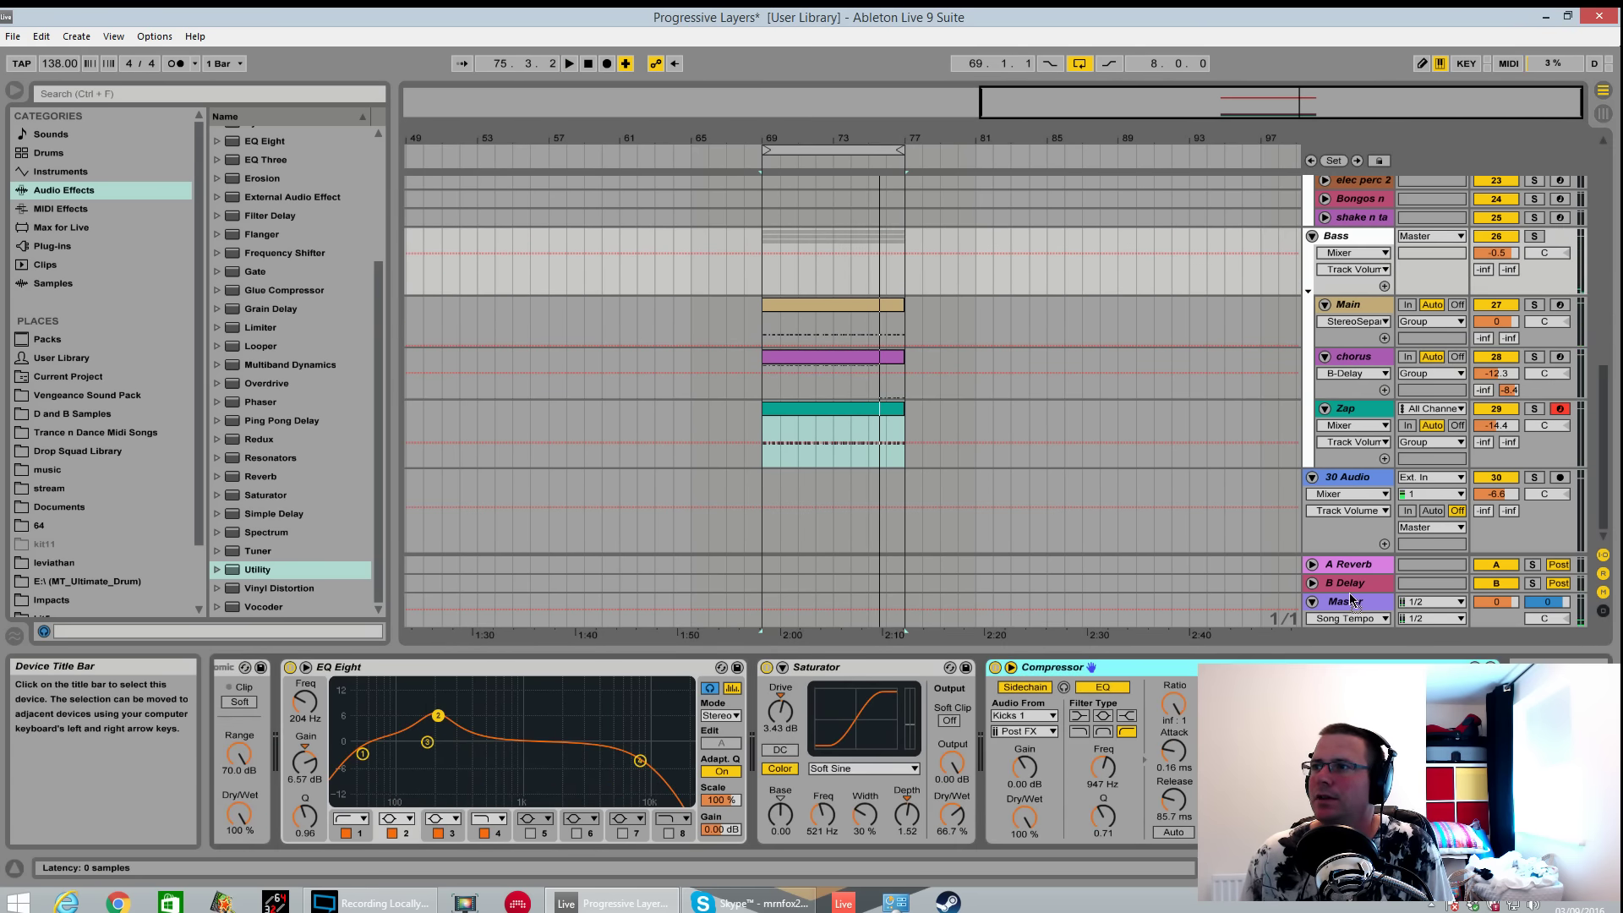
Replace the Delay device on the B return track with a Ping Pong Delay placed before the Compressor.
click(1350, 597)
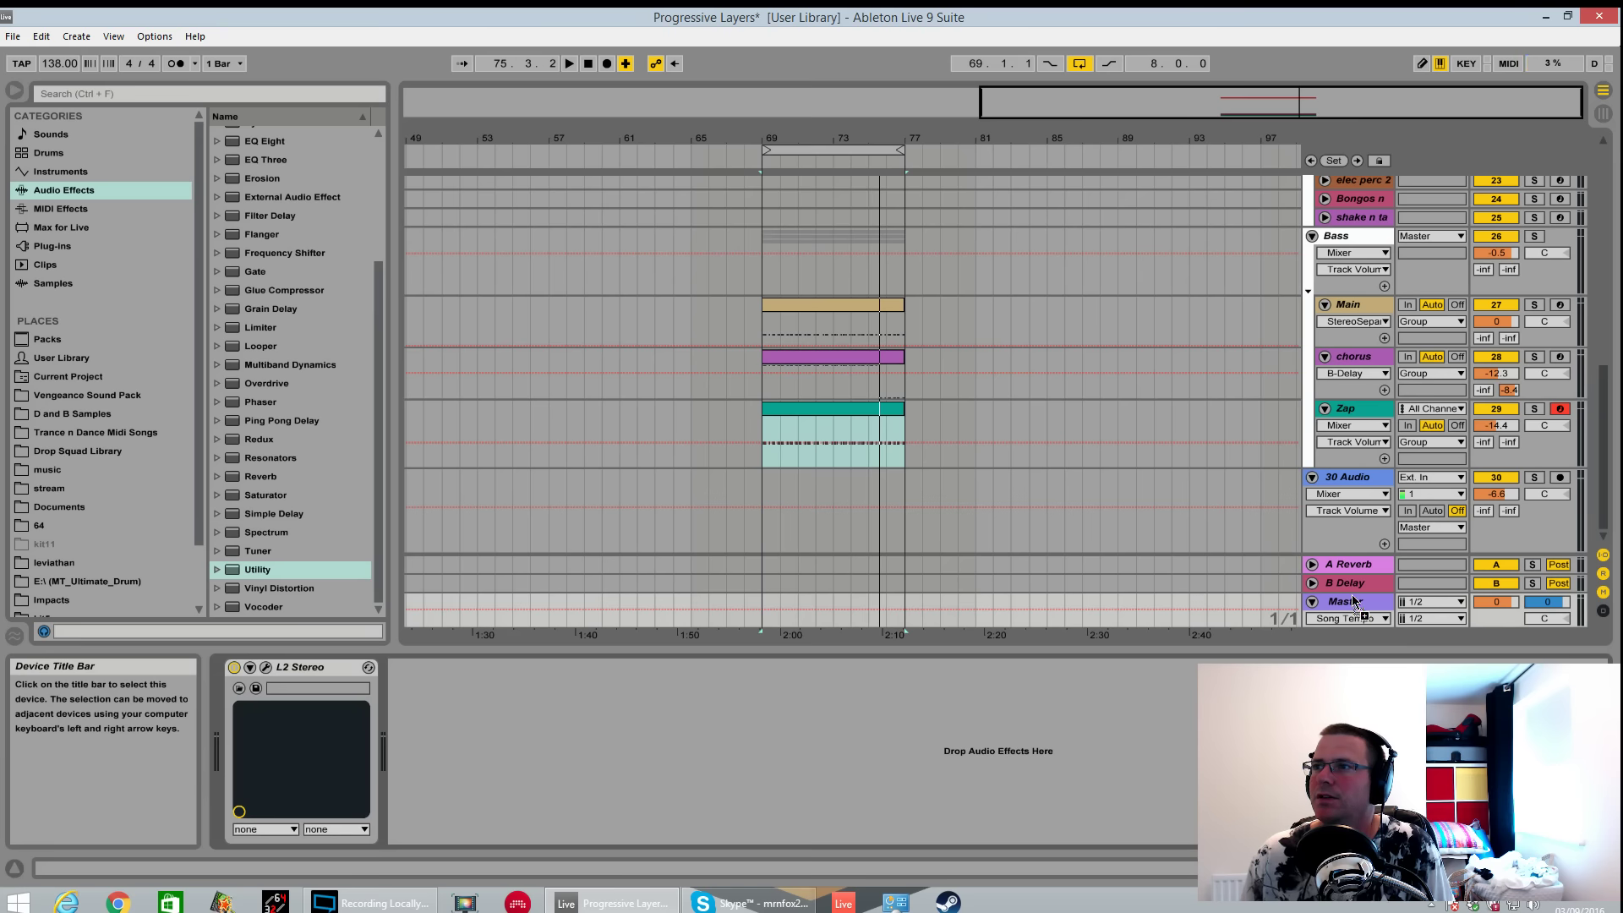
click(1353, 583)
right_click(283, 667)
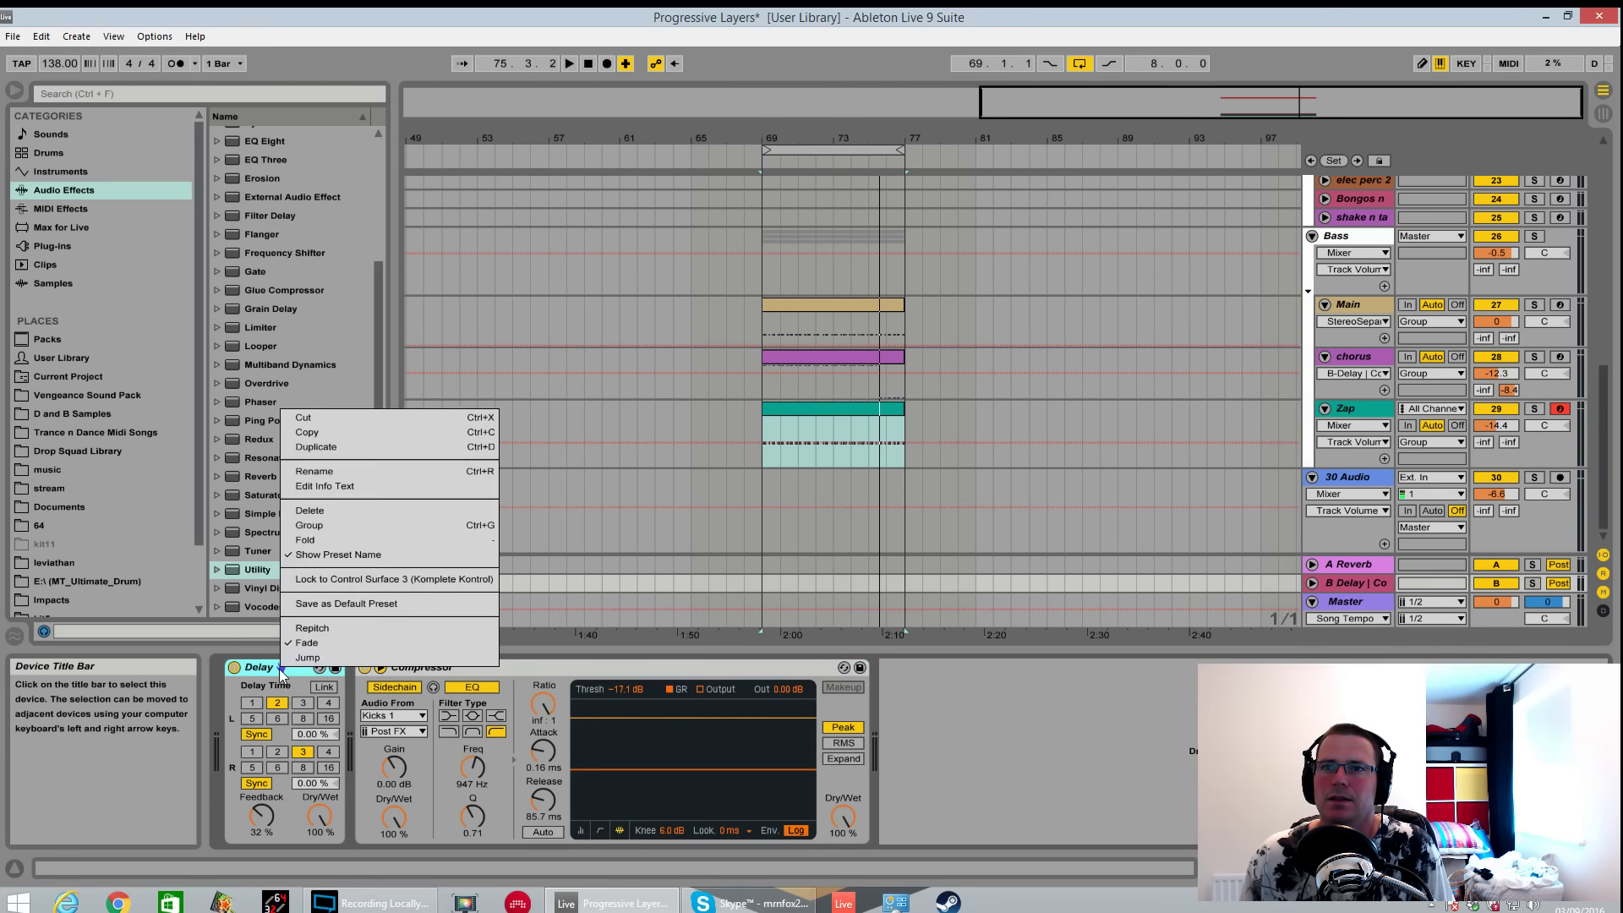
click(318, 511)
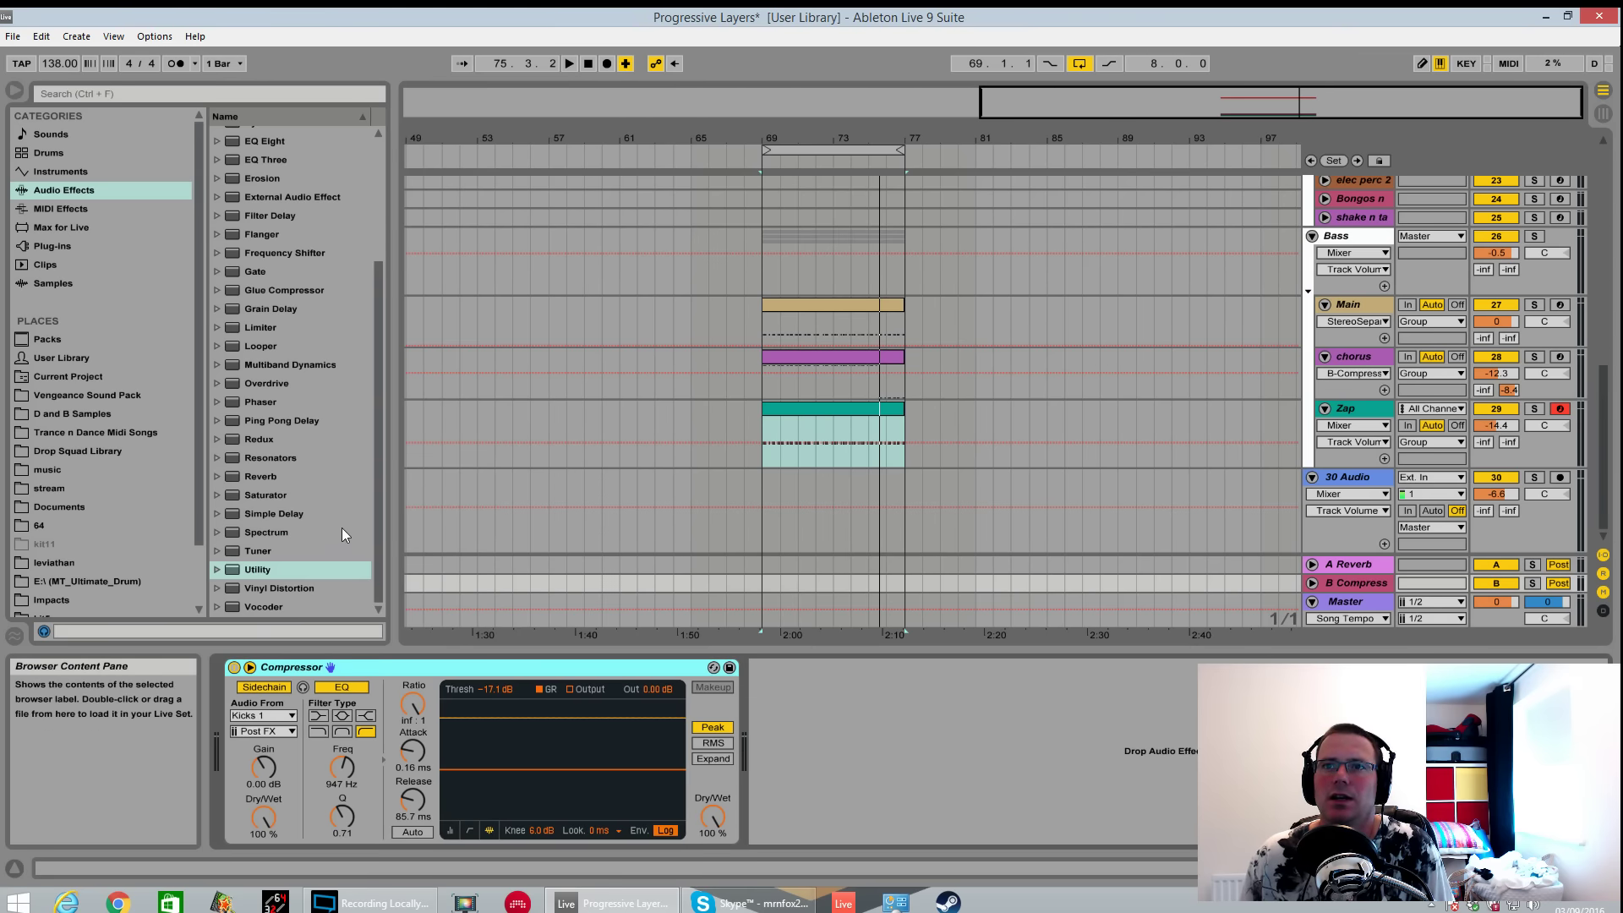
mouse_move(378, 521)
mouse_down()
mouse_move(379, 463)
mouse_move(382, 524)
mouse_up()
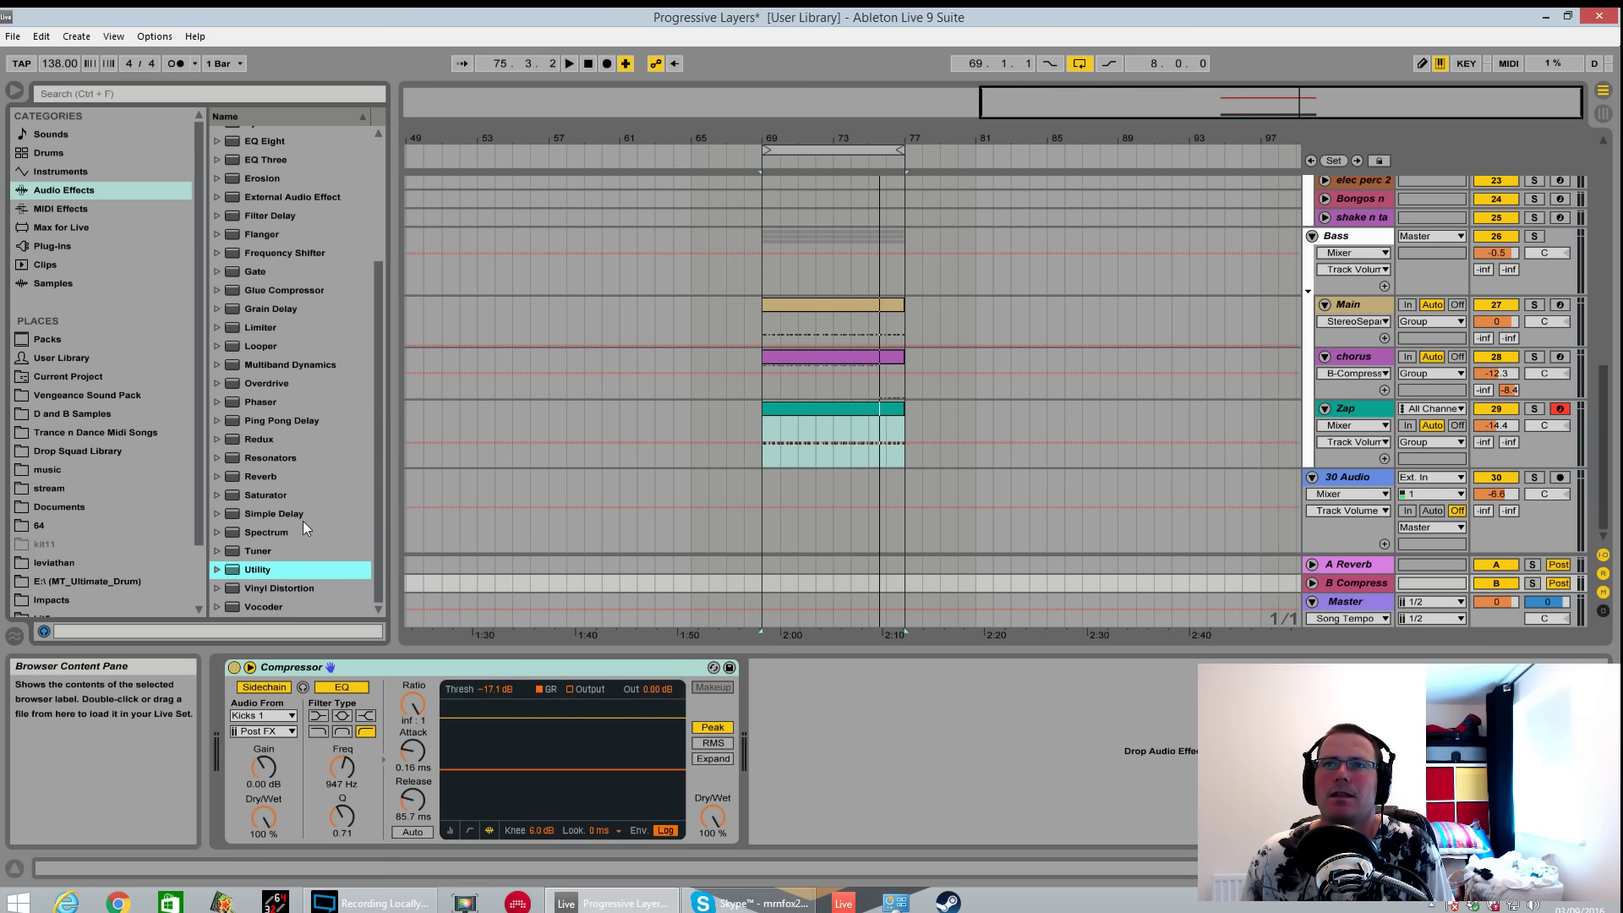
mouse_move(301, 428)
mouse_down()
mouse_move(765, 680)
mouse_move(238, 748)
mouse_move(222, 735)
mouse_up()
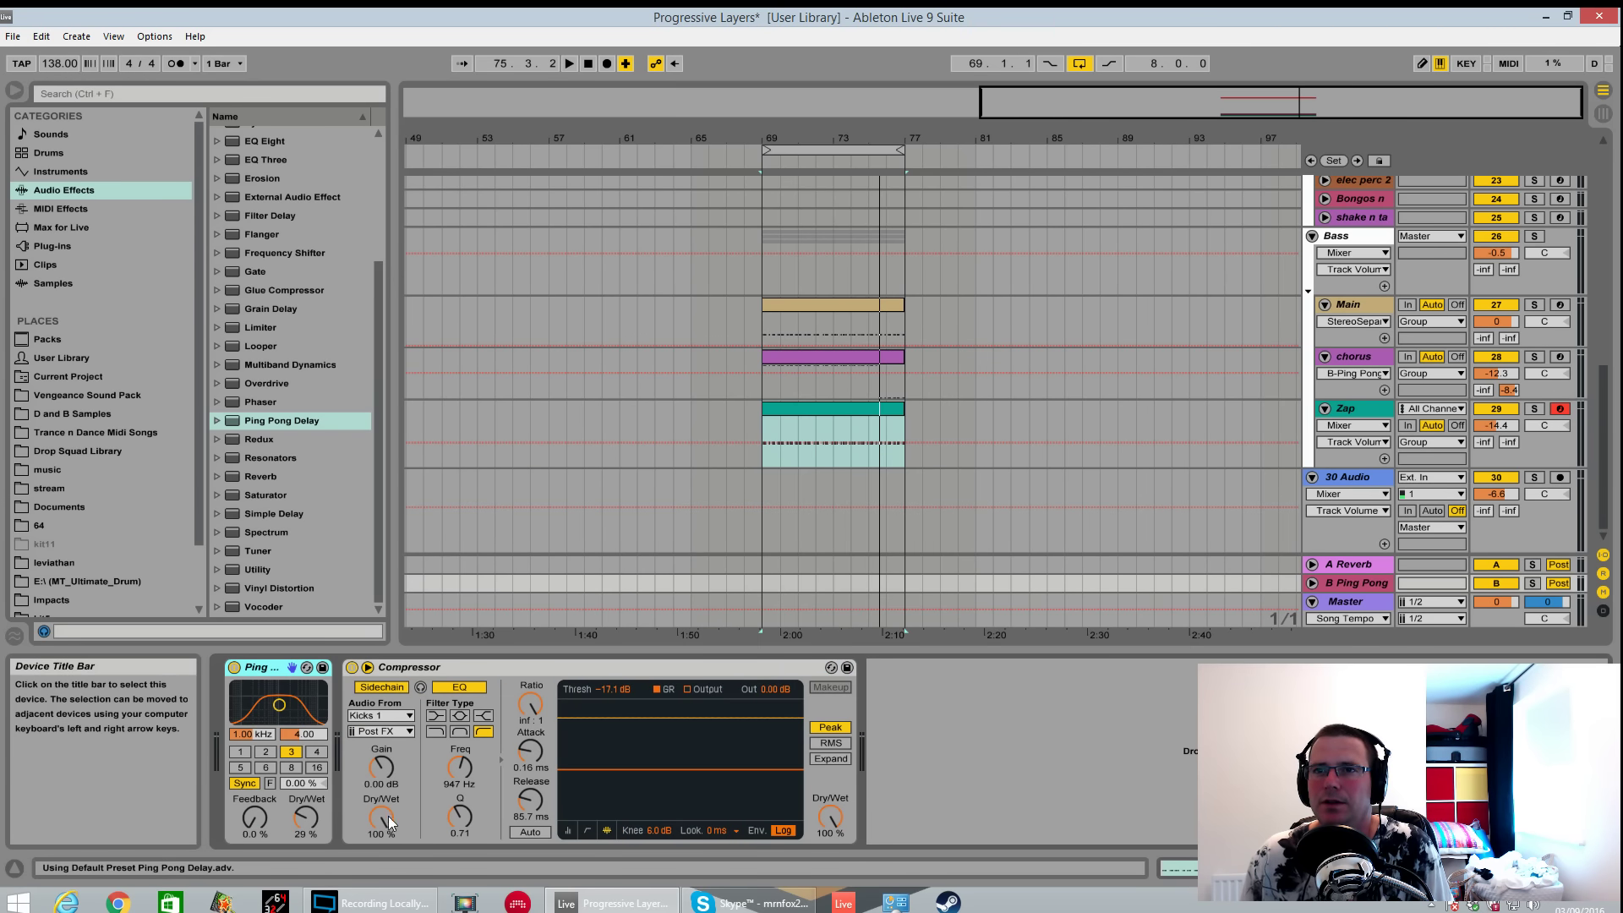
Set the Ping Pong Delay's feedback to 32 %, dry/wet to 44 % and filter frequency to 1.24 kHz during playback.
key(space)
drag(254, 817, 306, 796)
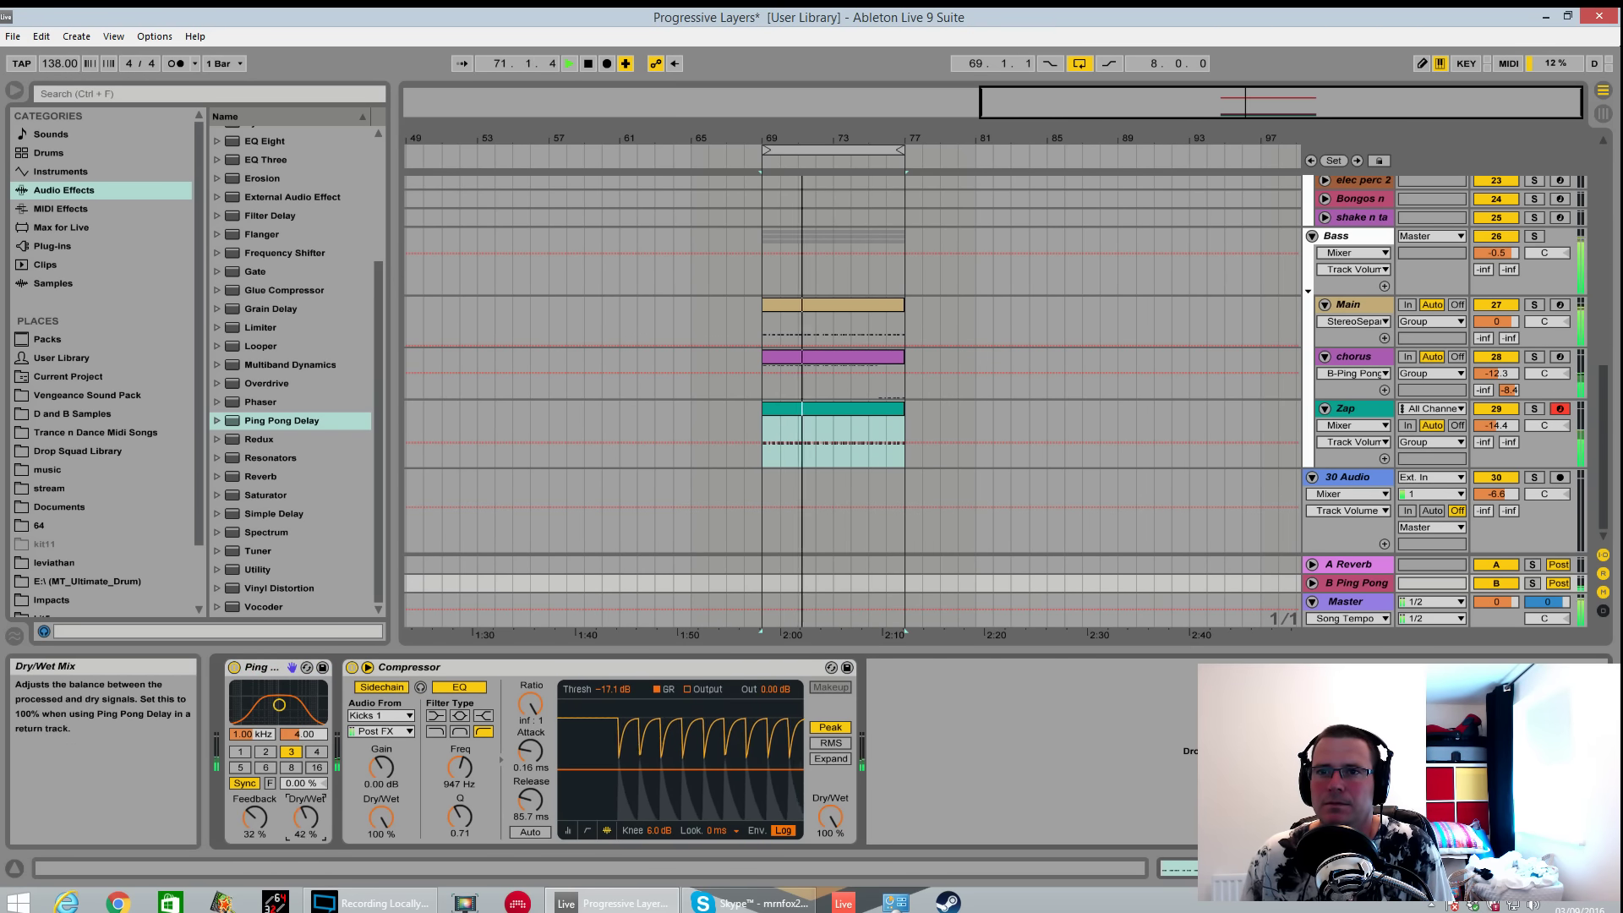
mouse_move(279, 704)
mouse_down()
mouse_move(265, 704)
mouse_move(282, 701)
mouse_up()
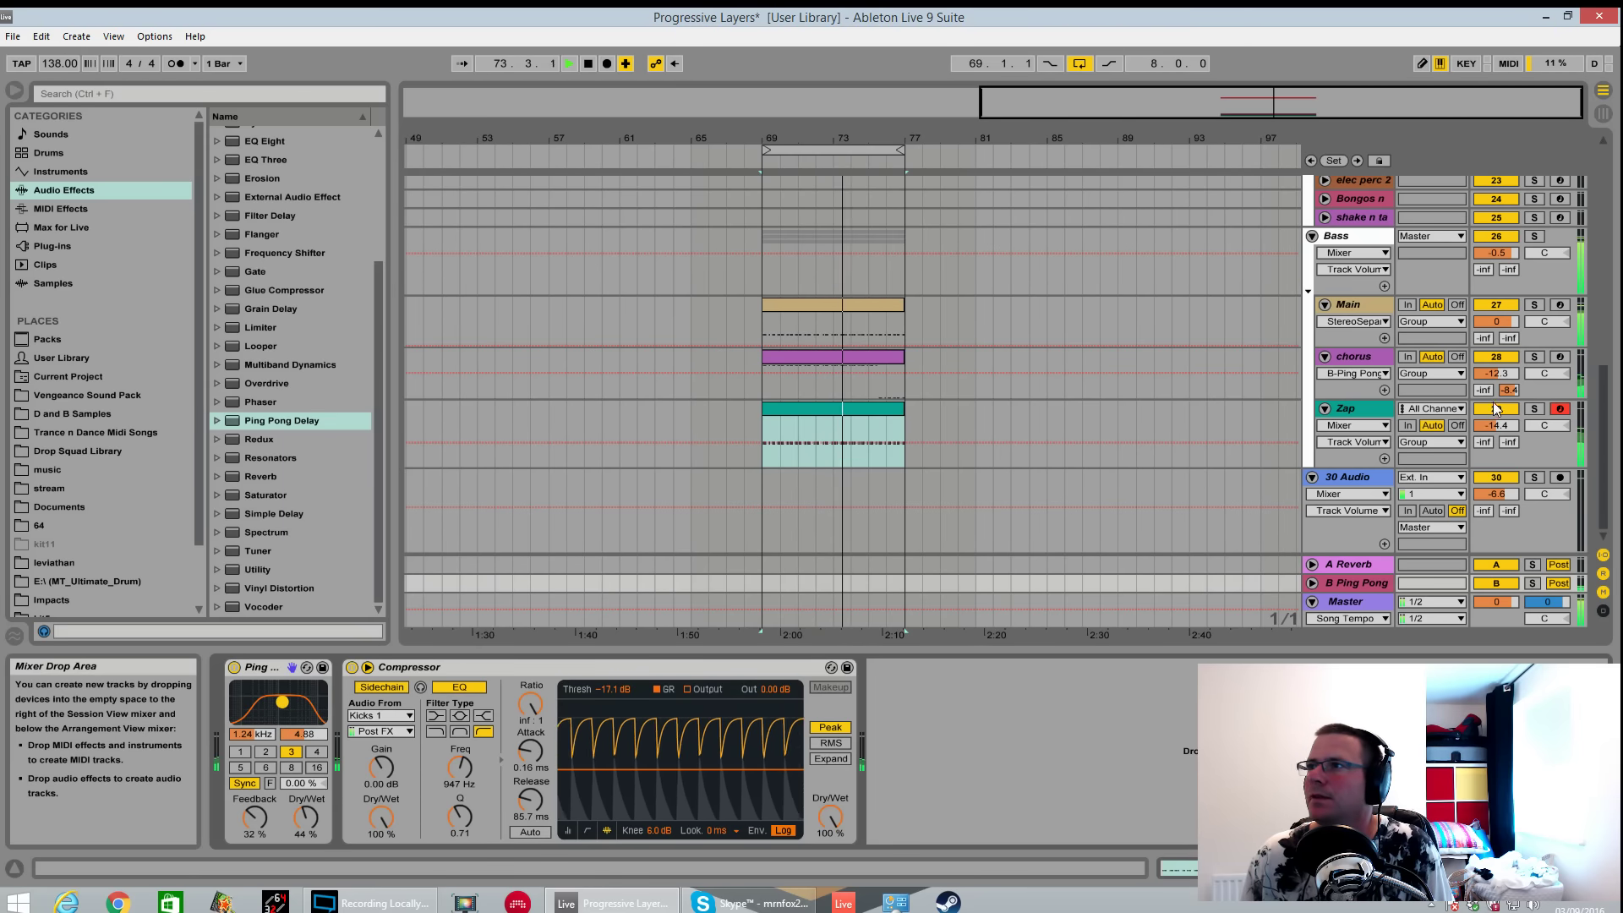
Set chorus's Ping Pong send to -5.0 dB and the return Compressor's threshold to -22.3 dB.
drag(1508, 390, 1508, 381)
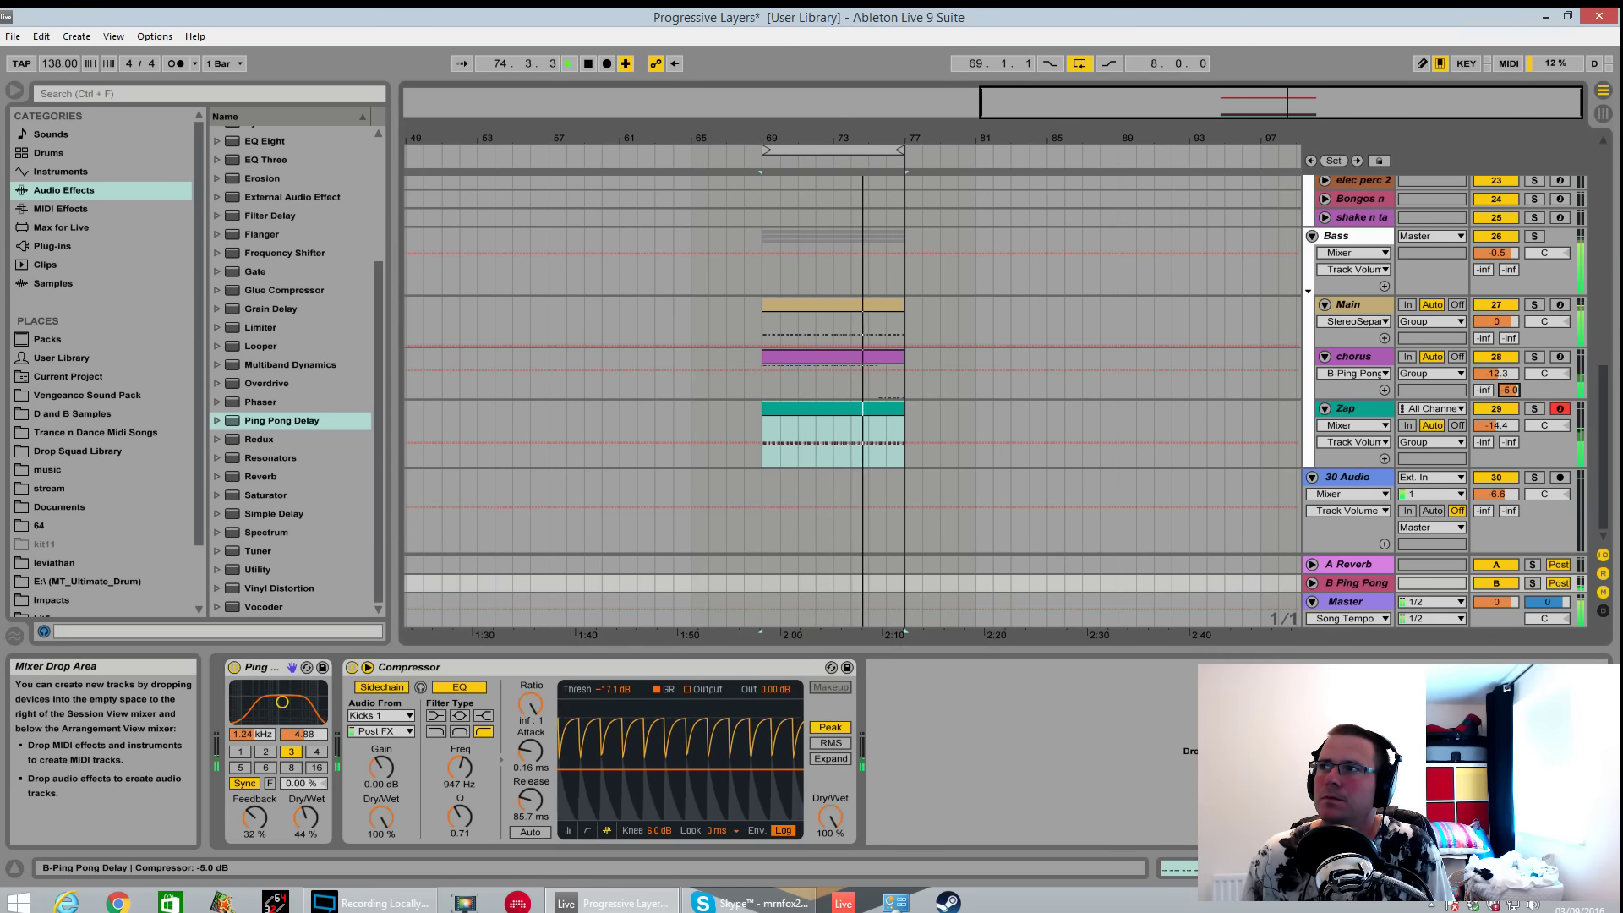
drag(758, 786, 758, 805)
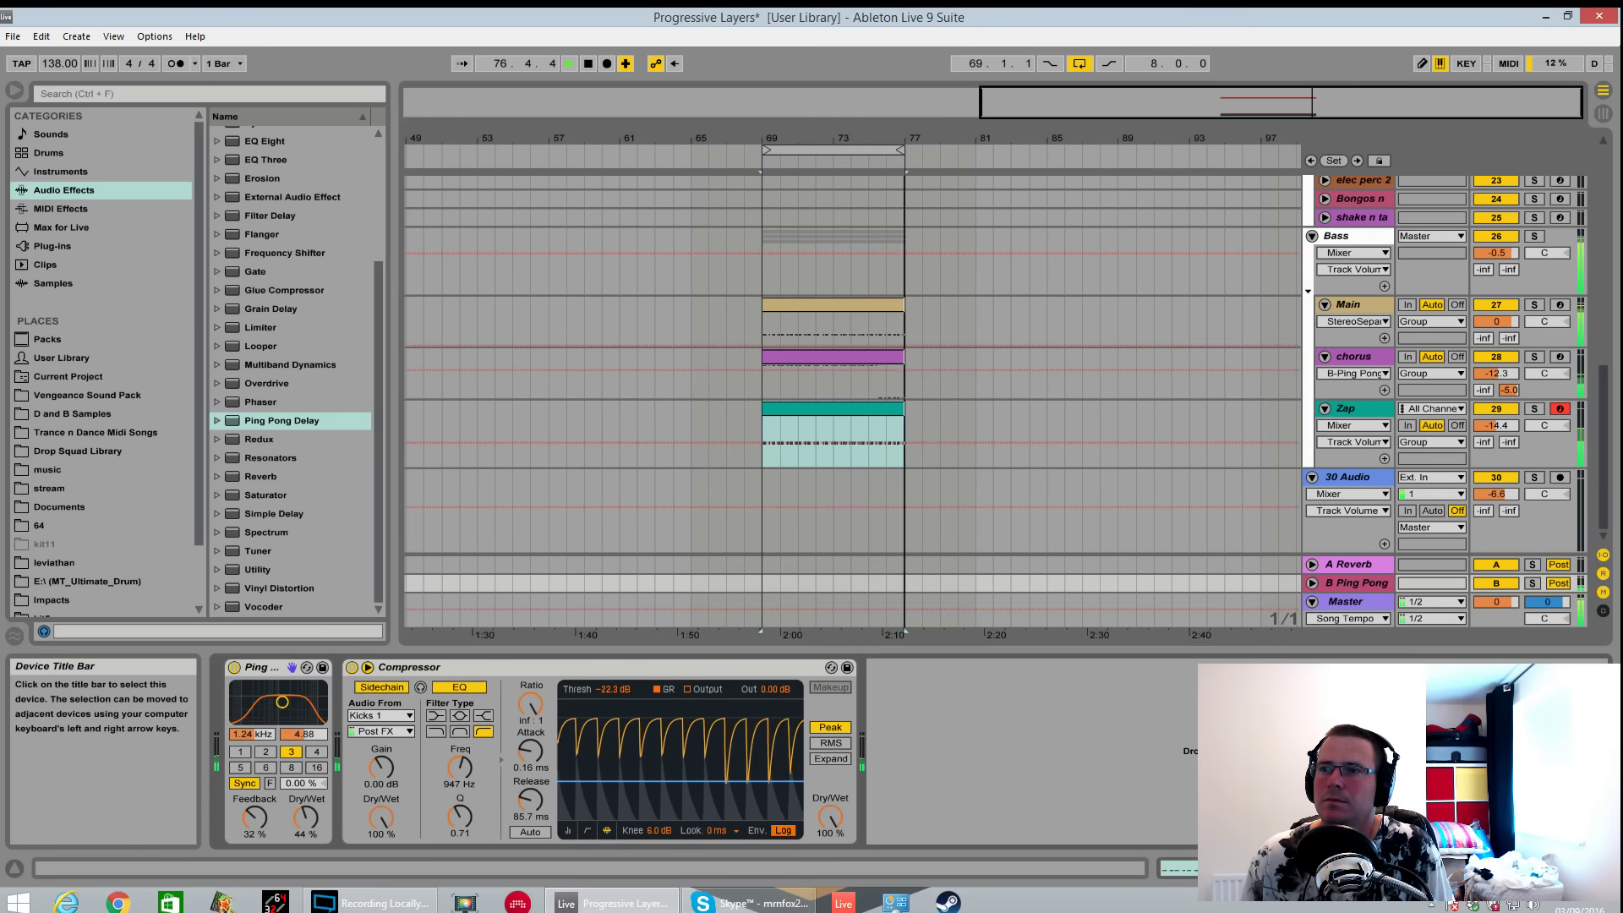
key(space)
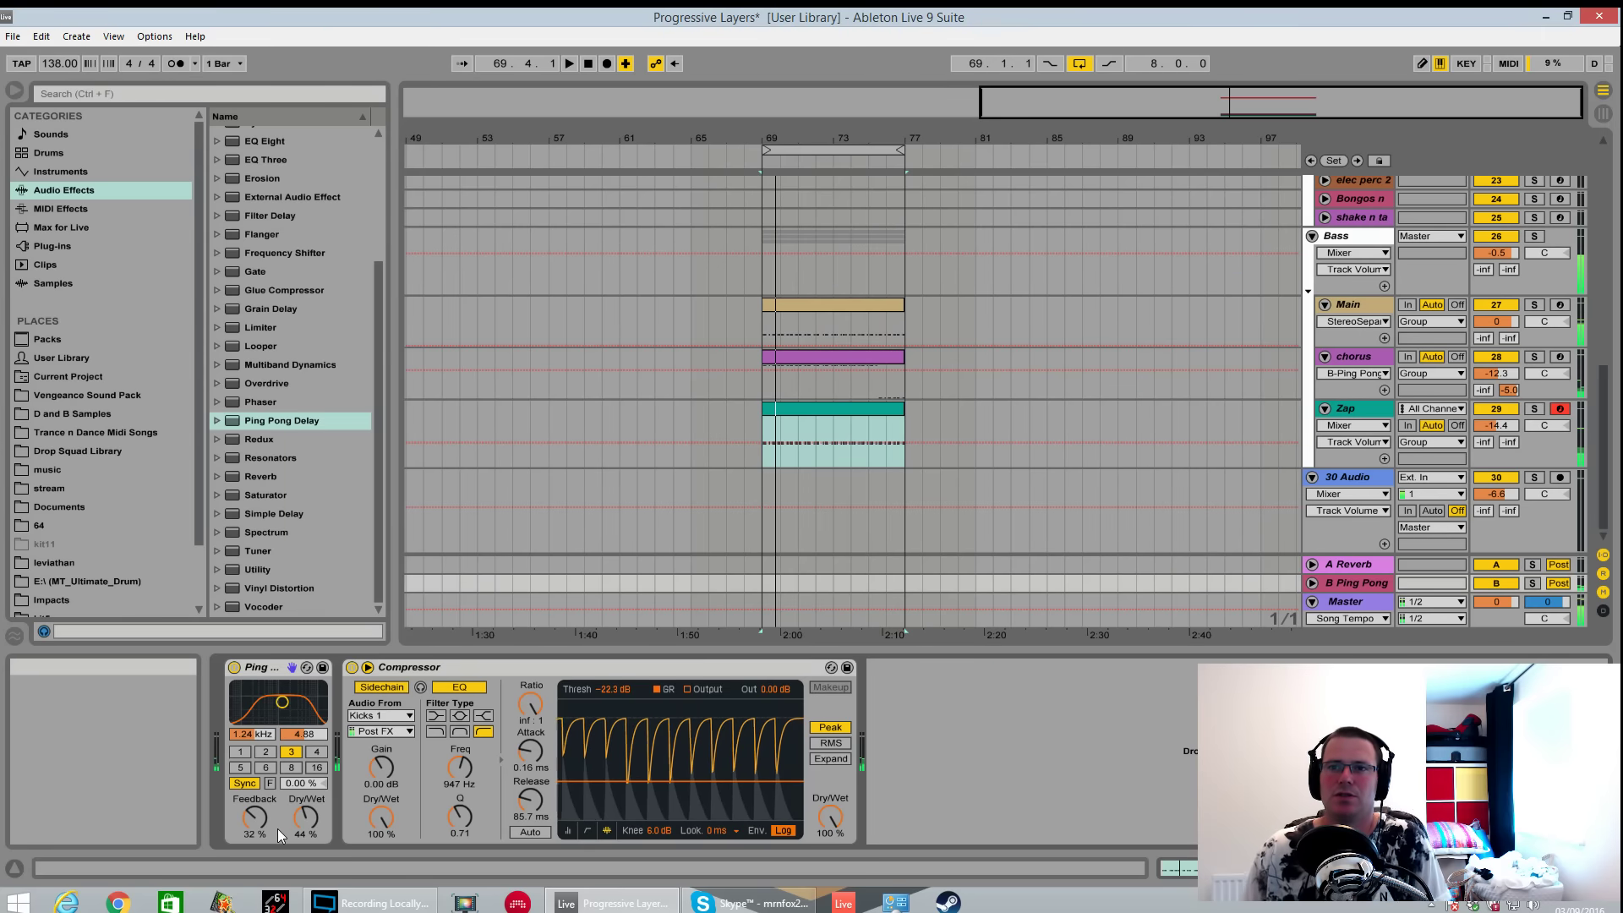
Set the Ping Pong Delay's dry/wet to 100 % and the chorus track's send to it to -10.3 dB.
drag(319, 818, 319, 812)
key(space)
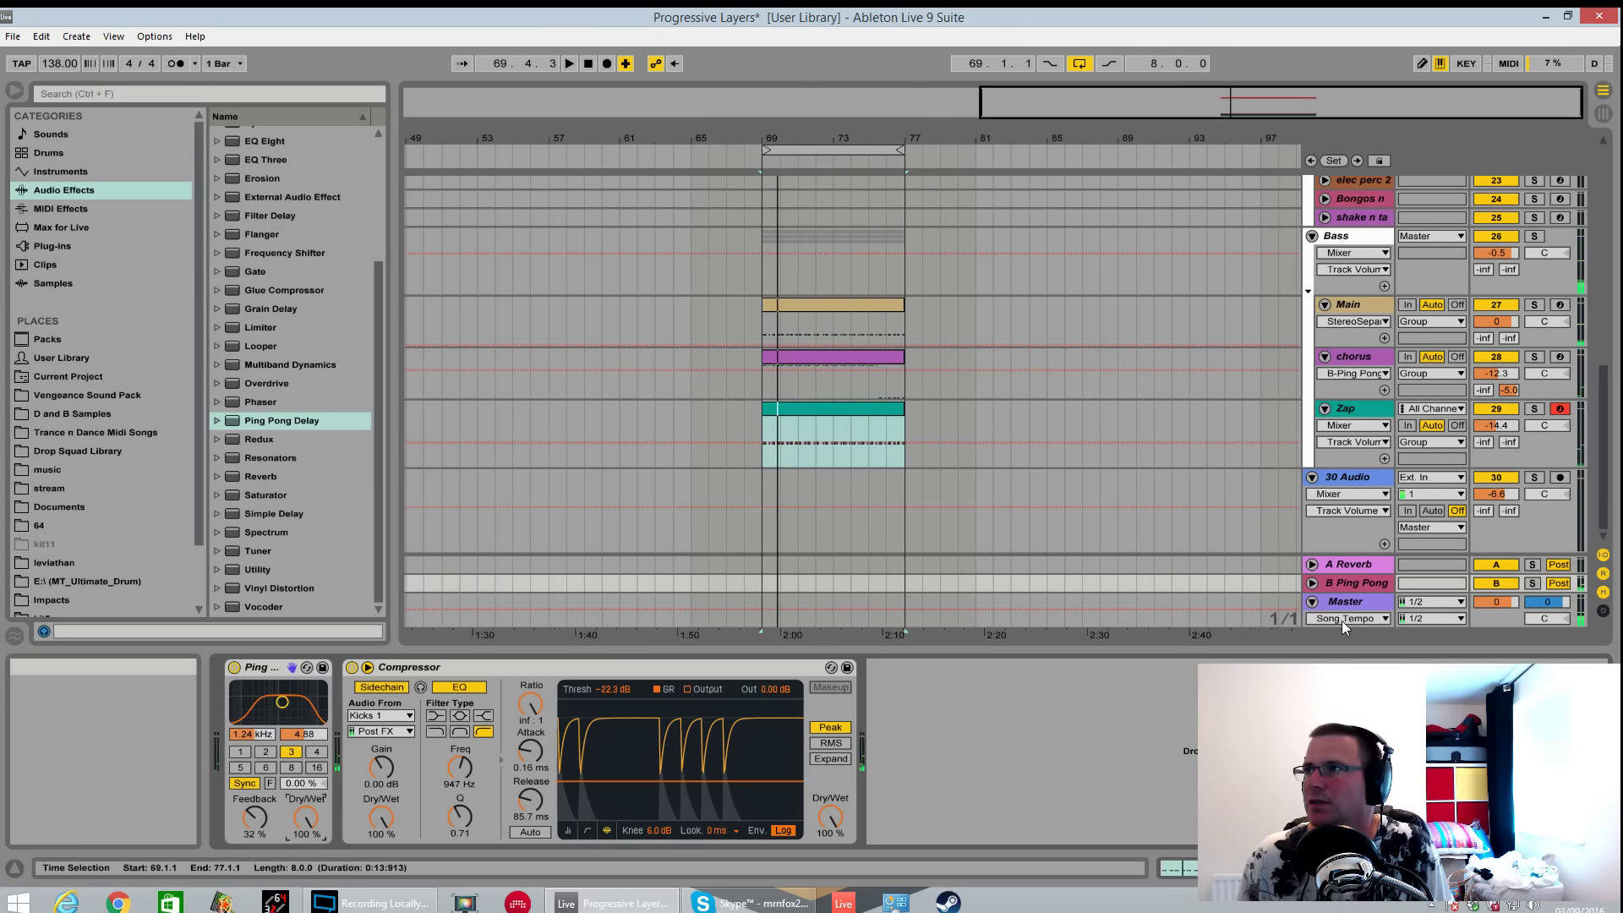
key(space)
drag(1515, 391, 1509, 393)
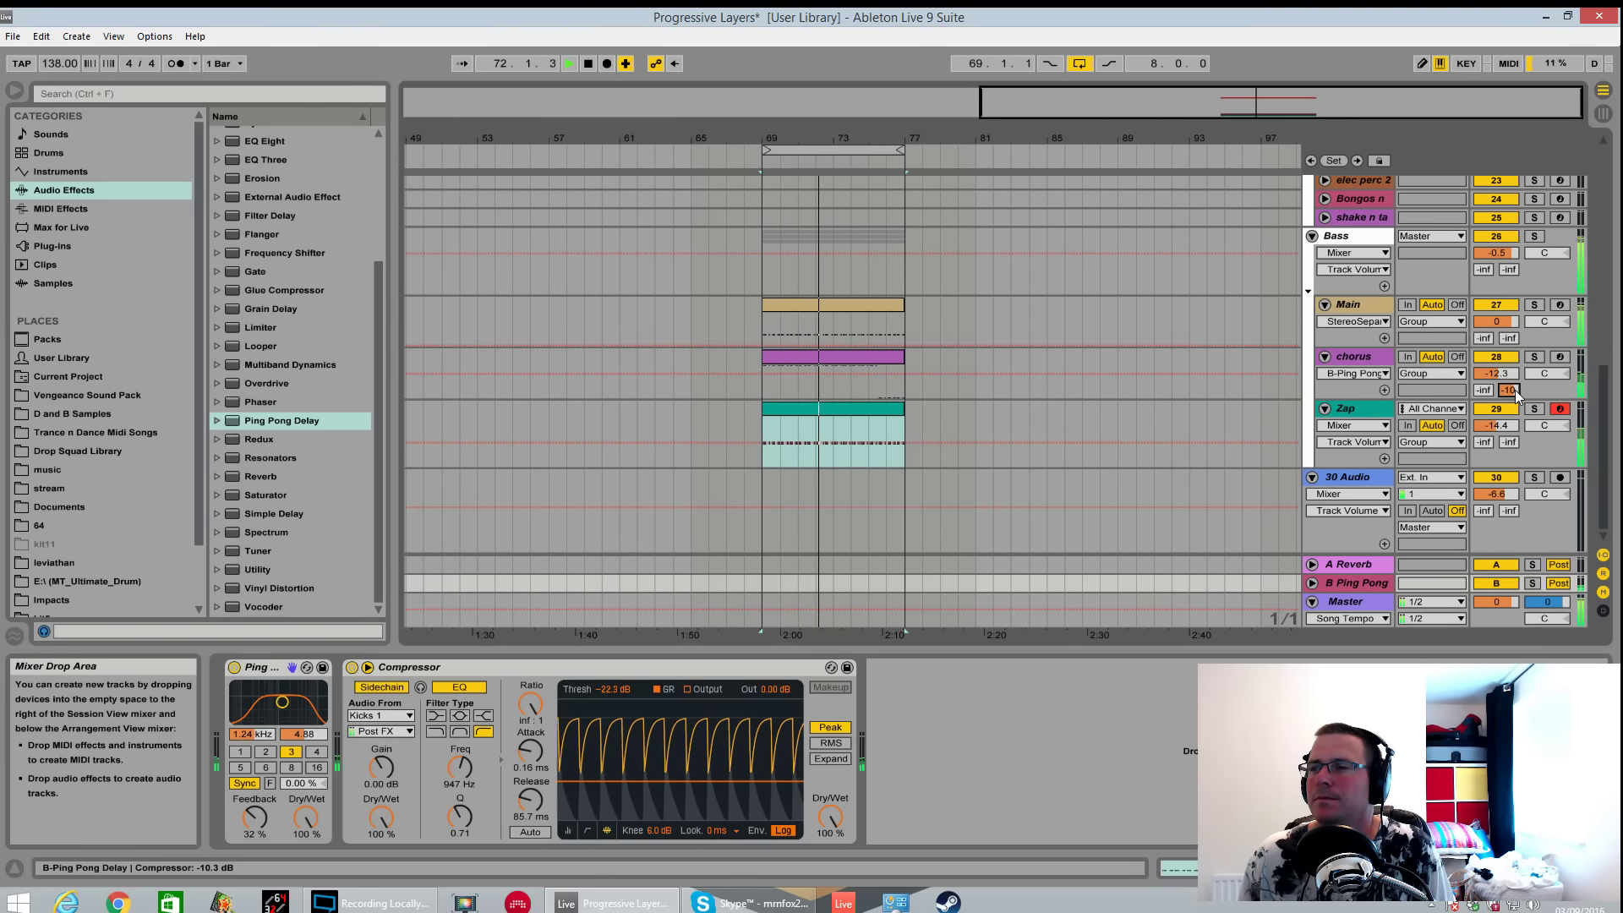
Try adjusting the Zap track's Reverb send while listening to the loop, and stop playback.
click(1446, 428)
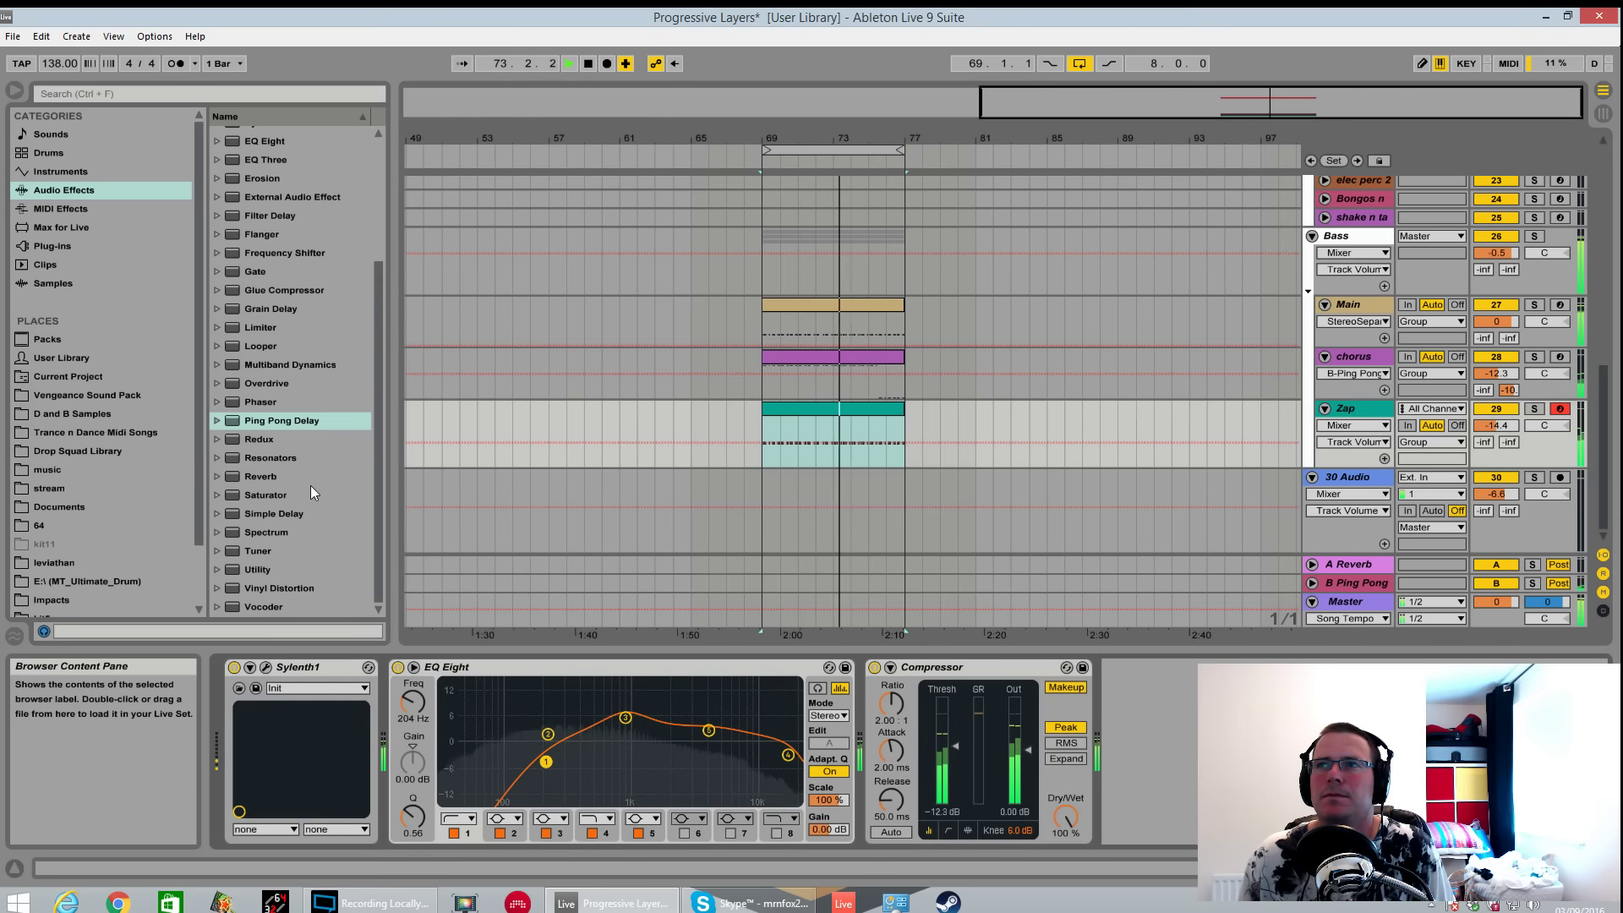
mouse_move(1478, 443)
mouse_down()
mouse_move(1478, 397)
mouse_move(1484, 440)
mouse_up()
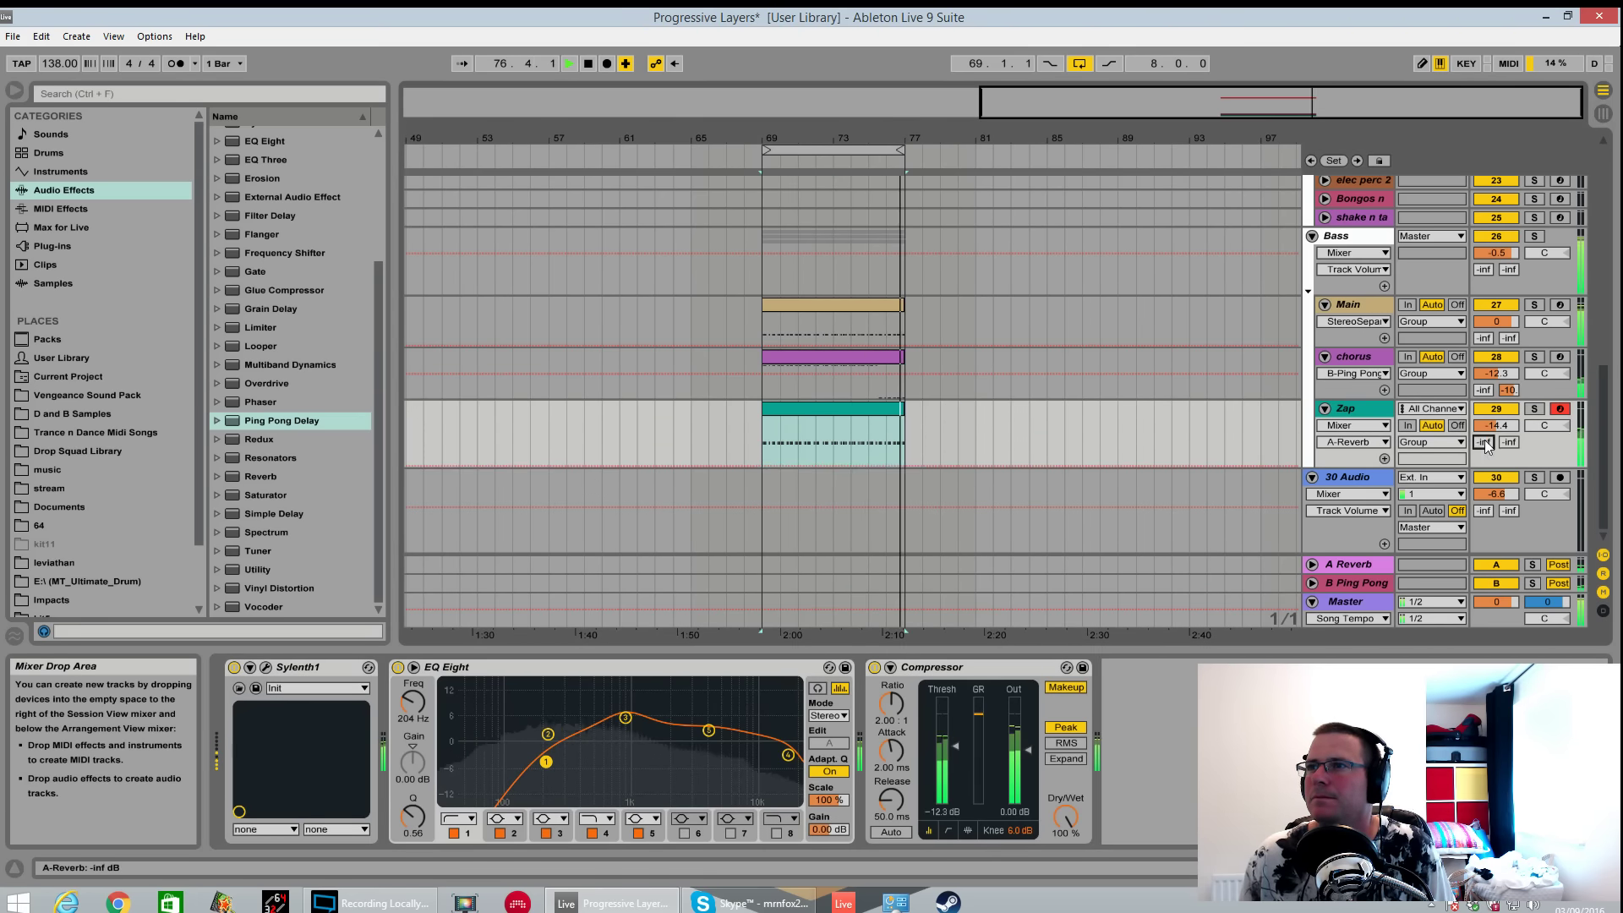
key(space)
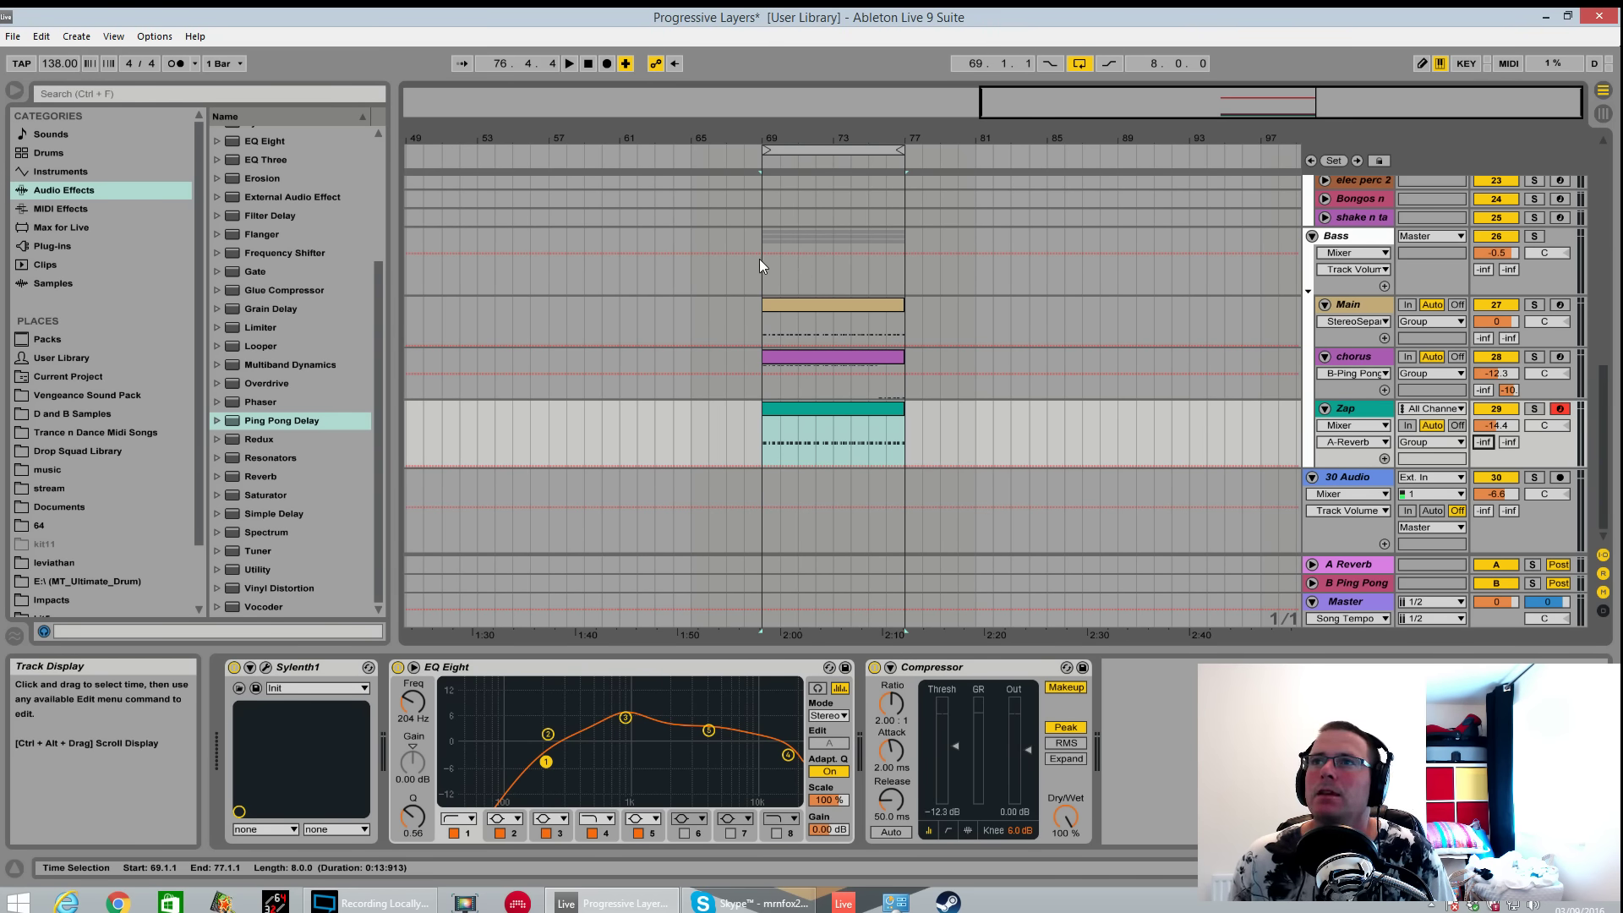
Go through the Main and chorus layers and bring up the Zap track's list of automatable devices.
click(1364, 306)
click(1356, 359)
click(1360, 426)
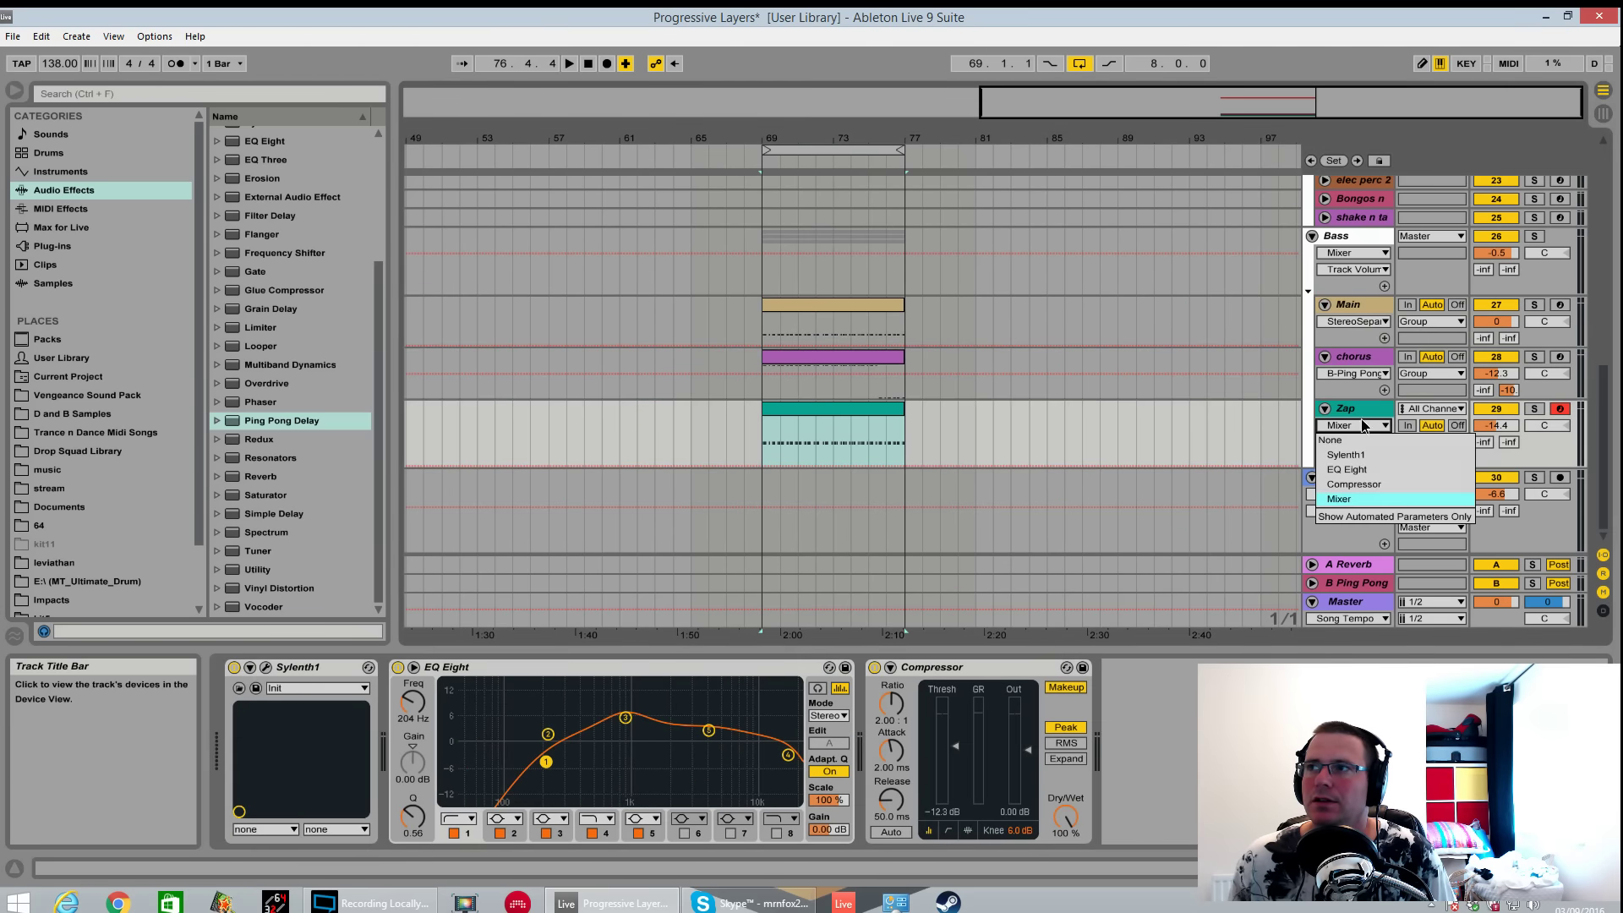